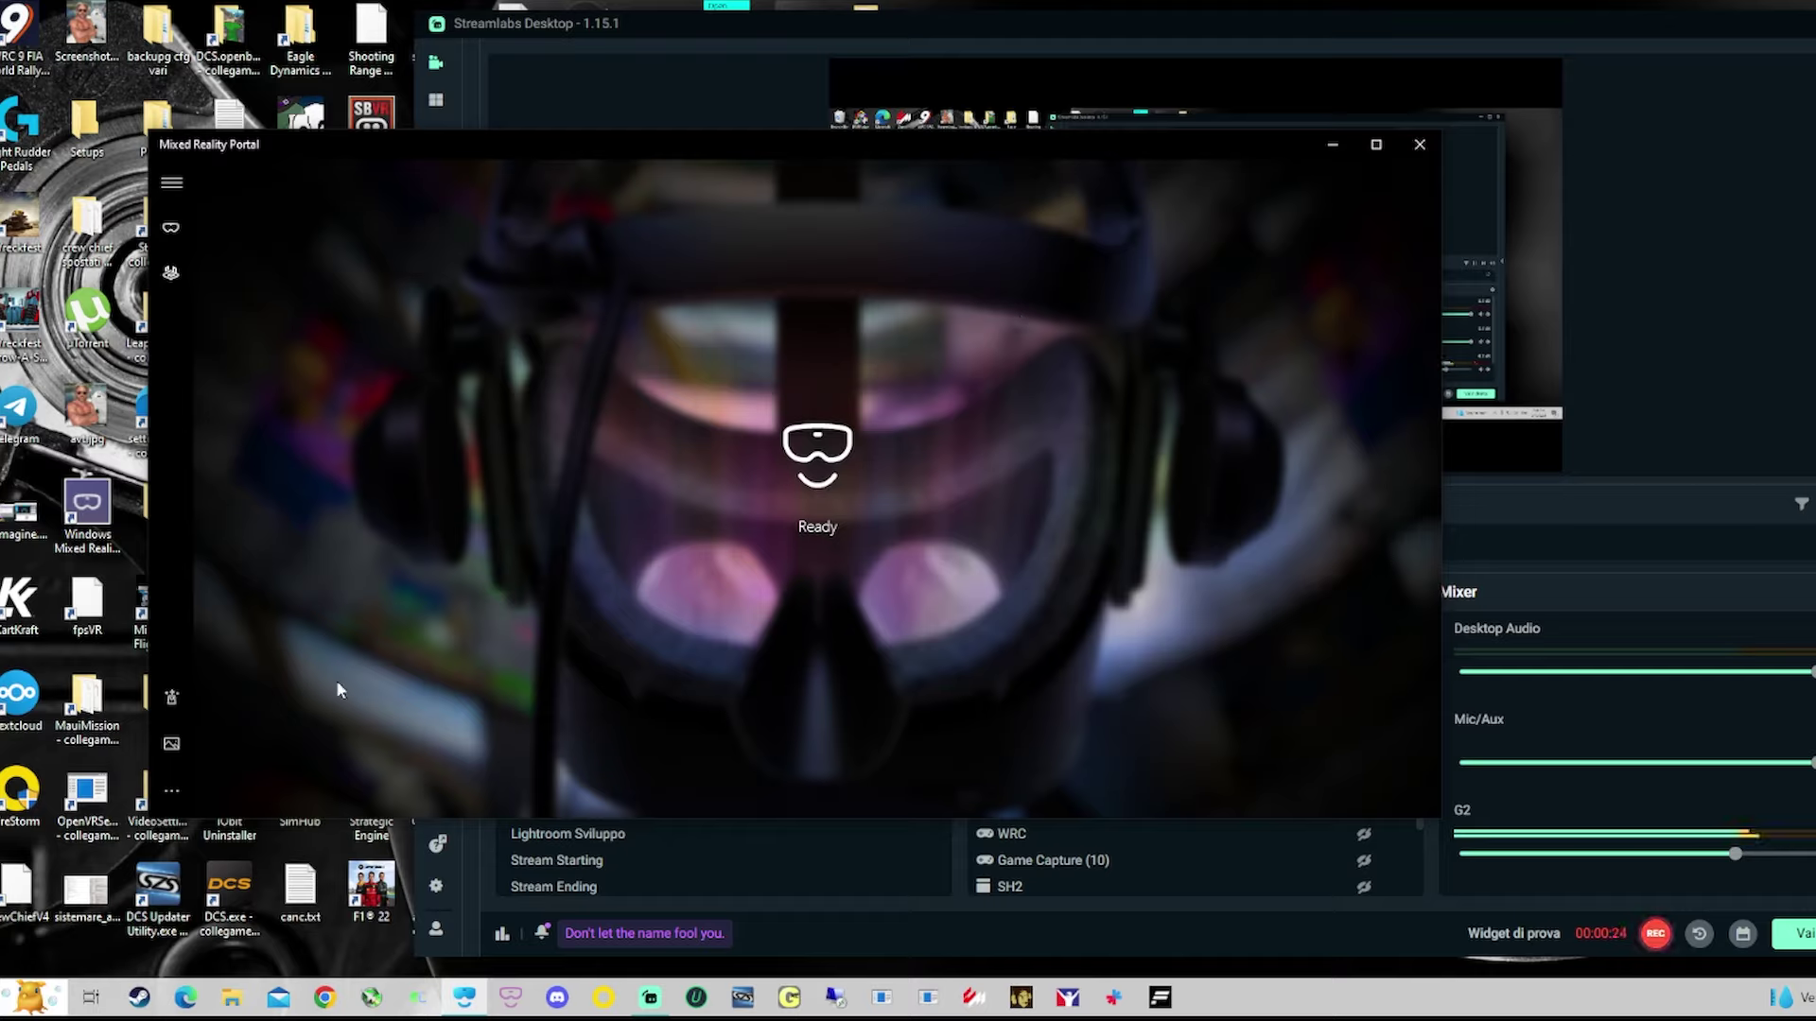
Open Windows Mixed Reality's headset display settings from the Portal's extra options menu.
left_click(170, 788)
left_click(183, 743)
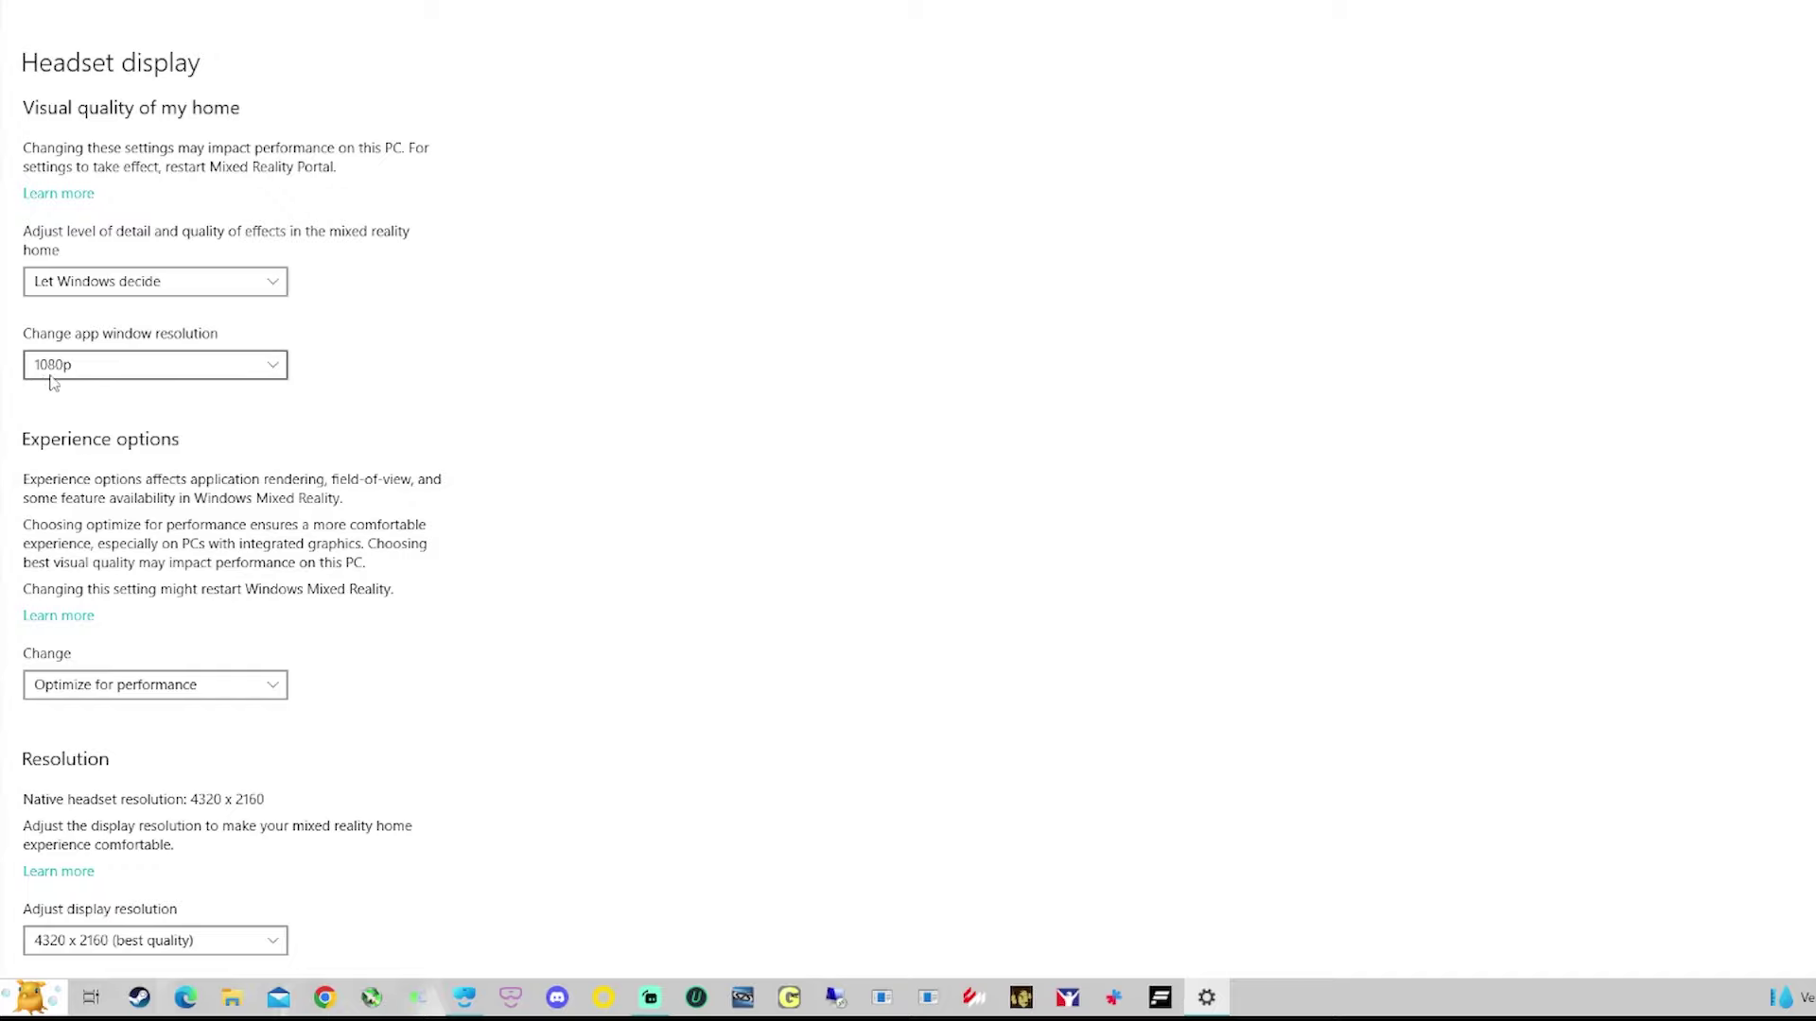
Confirm Optimize for performance, 4320 x 2160 resolution and 90 Hz frame rate for the headset.
scroll(253, 596, "down", 3)
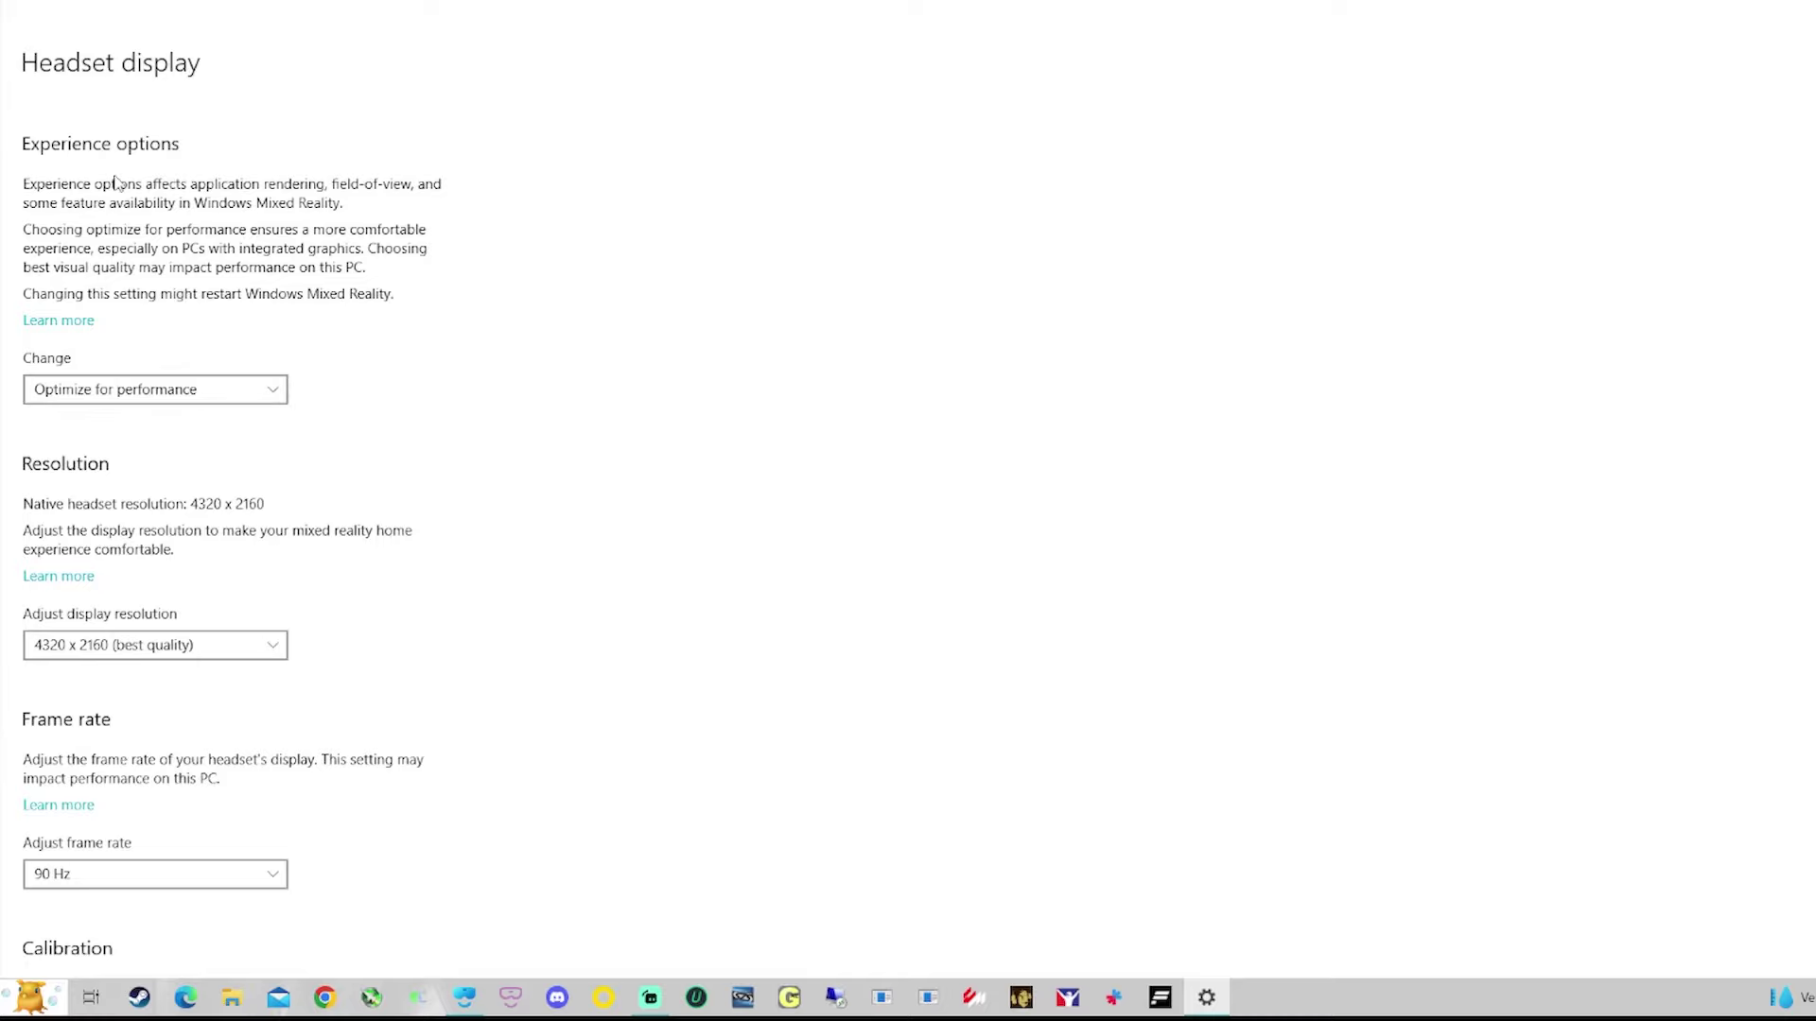
left_click(264, 394)
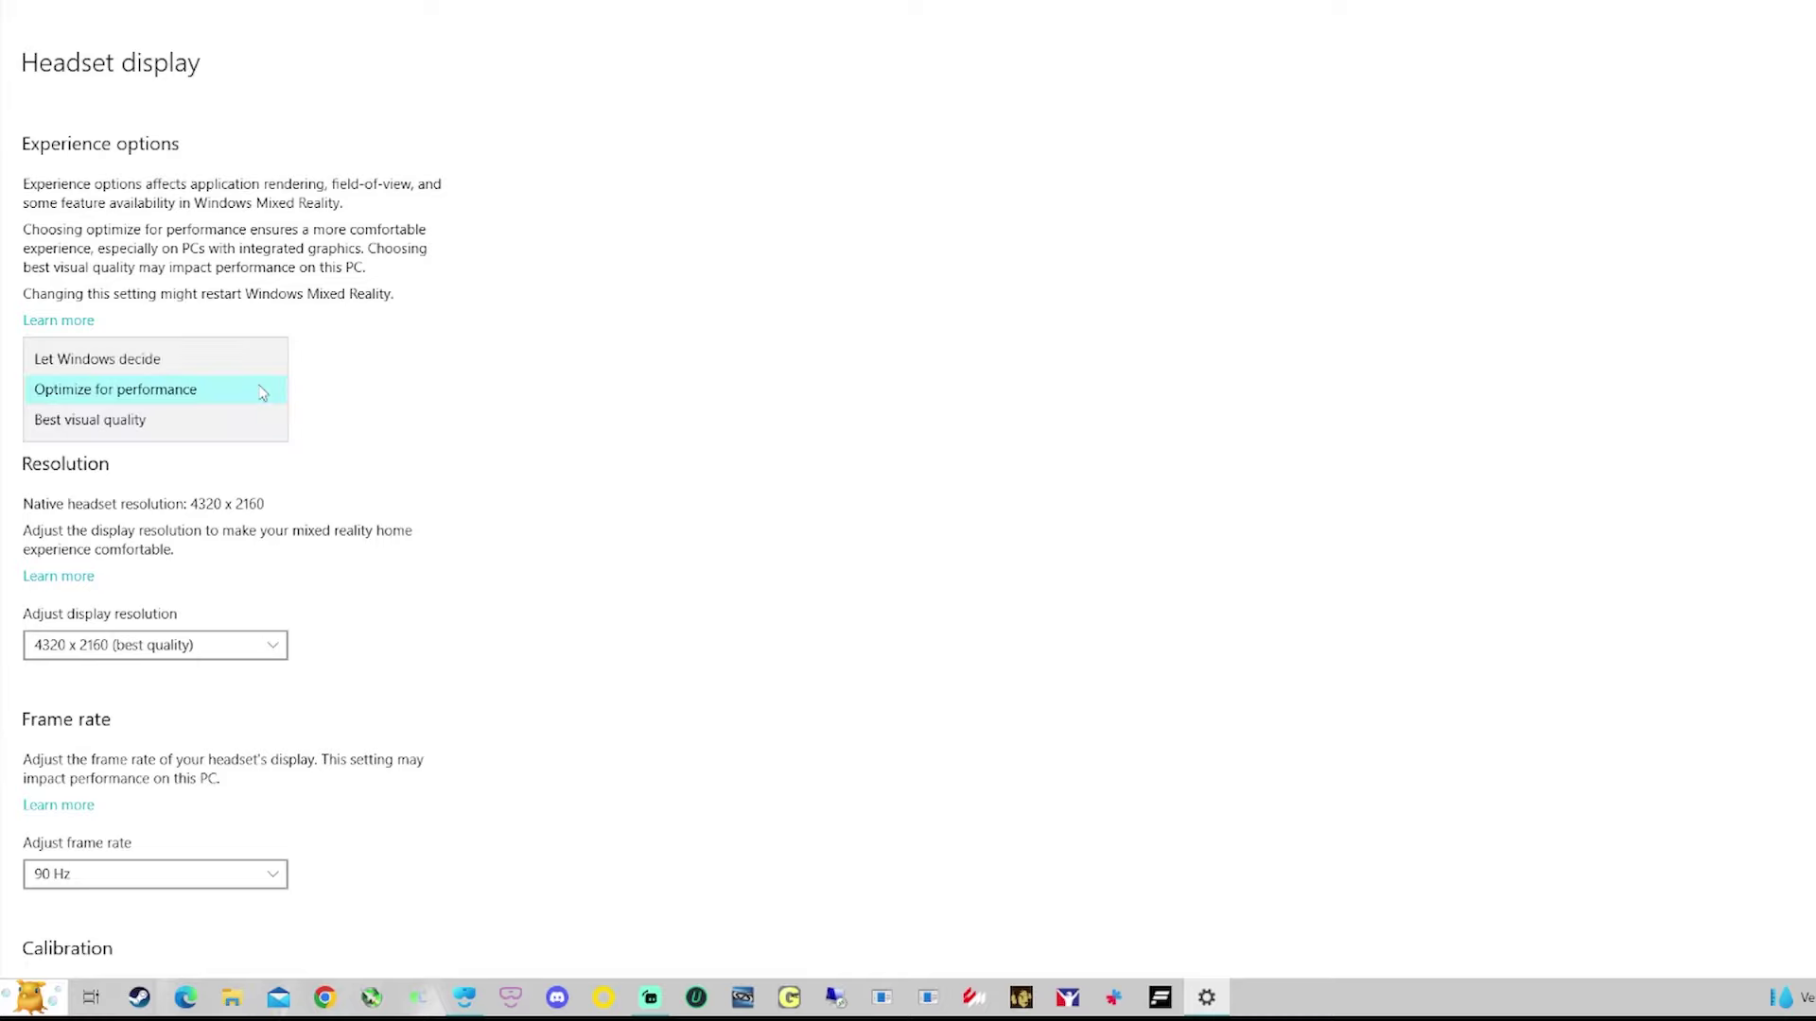
left_click(149, 391)
scroll(325, 589, "down", 3)
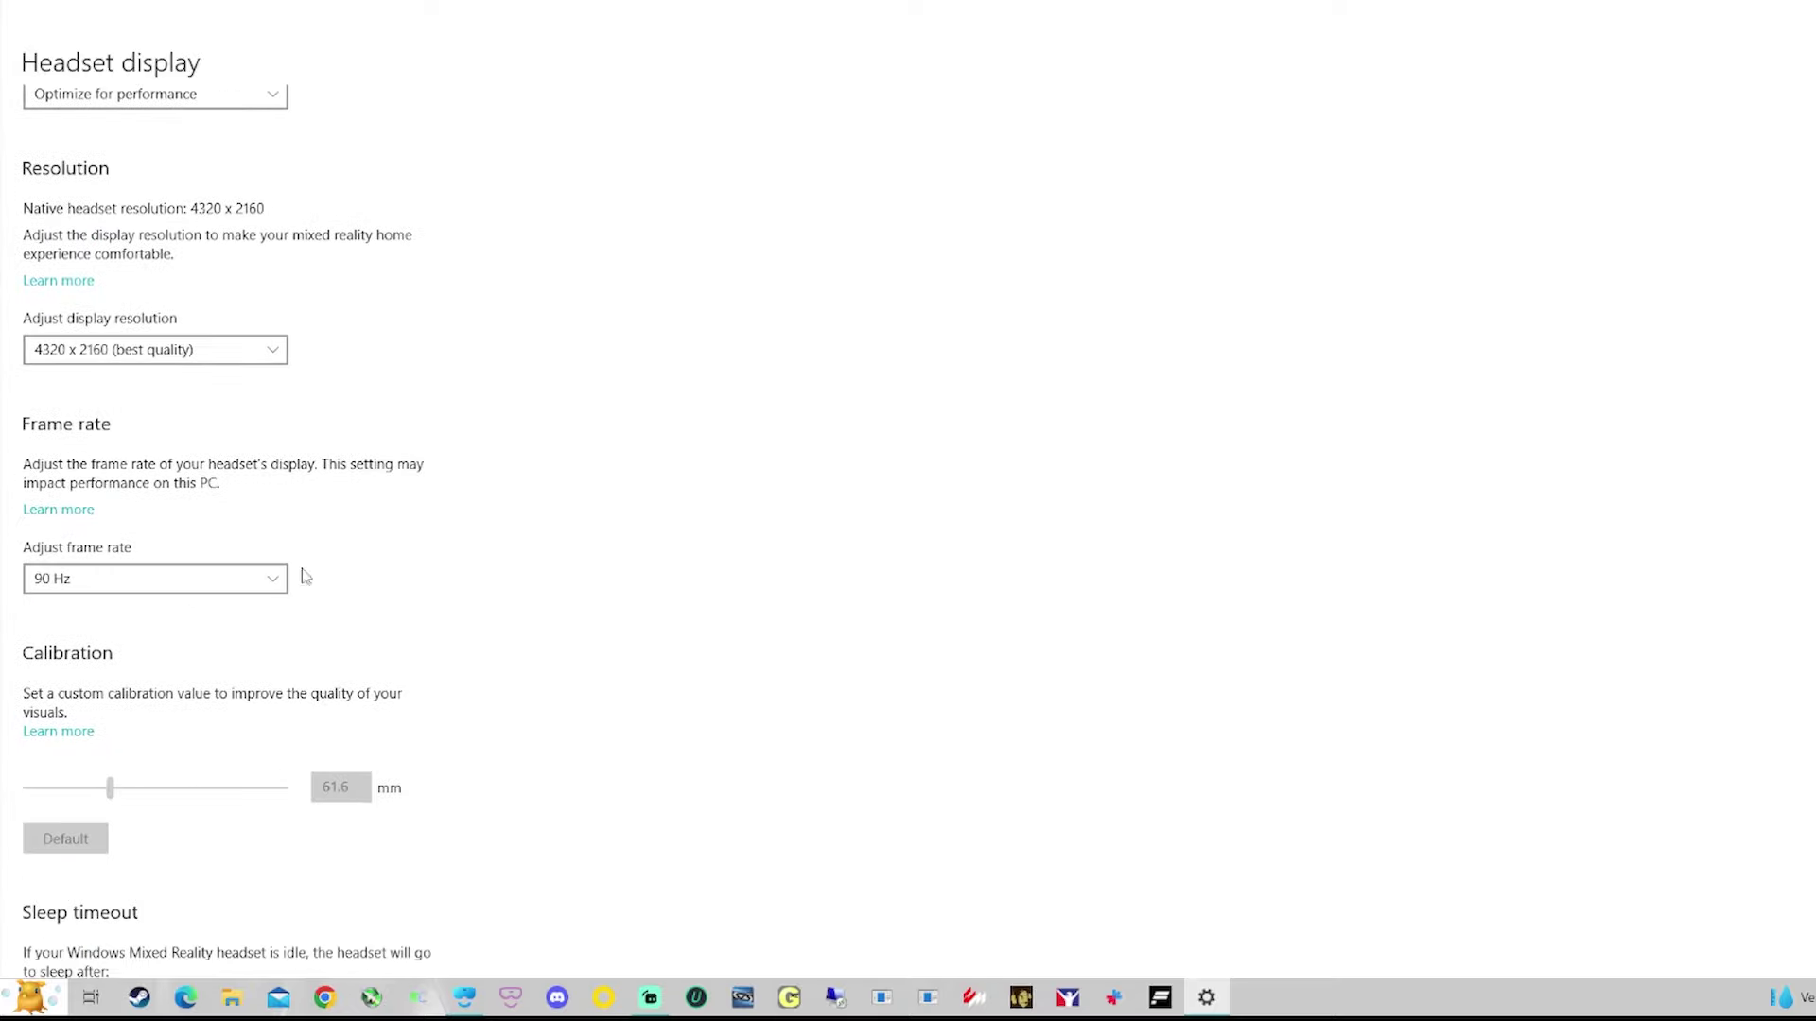
left_click(265, 351)
left_click(123, 362)
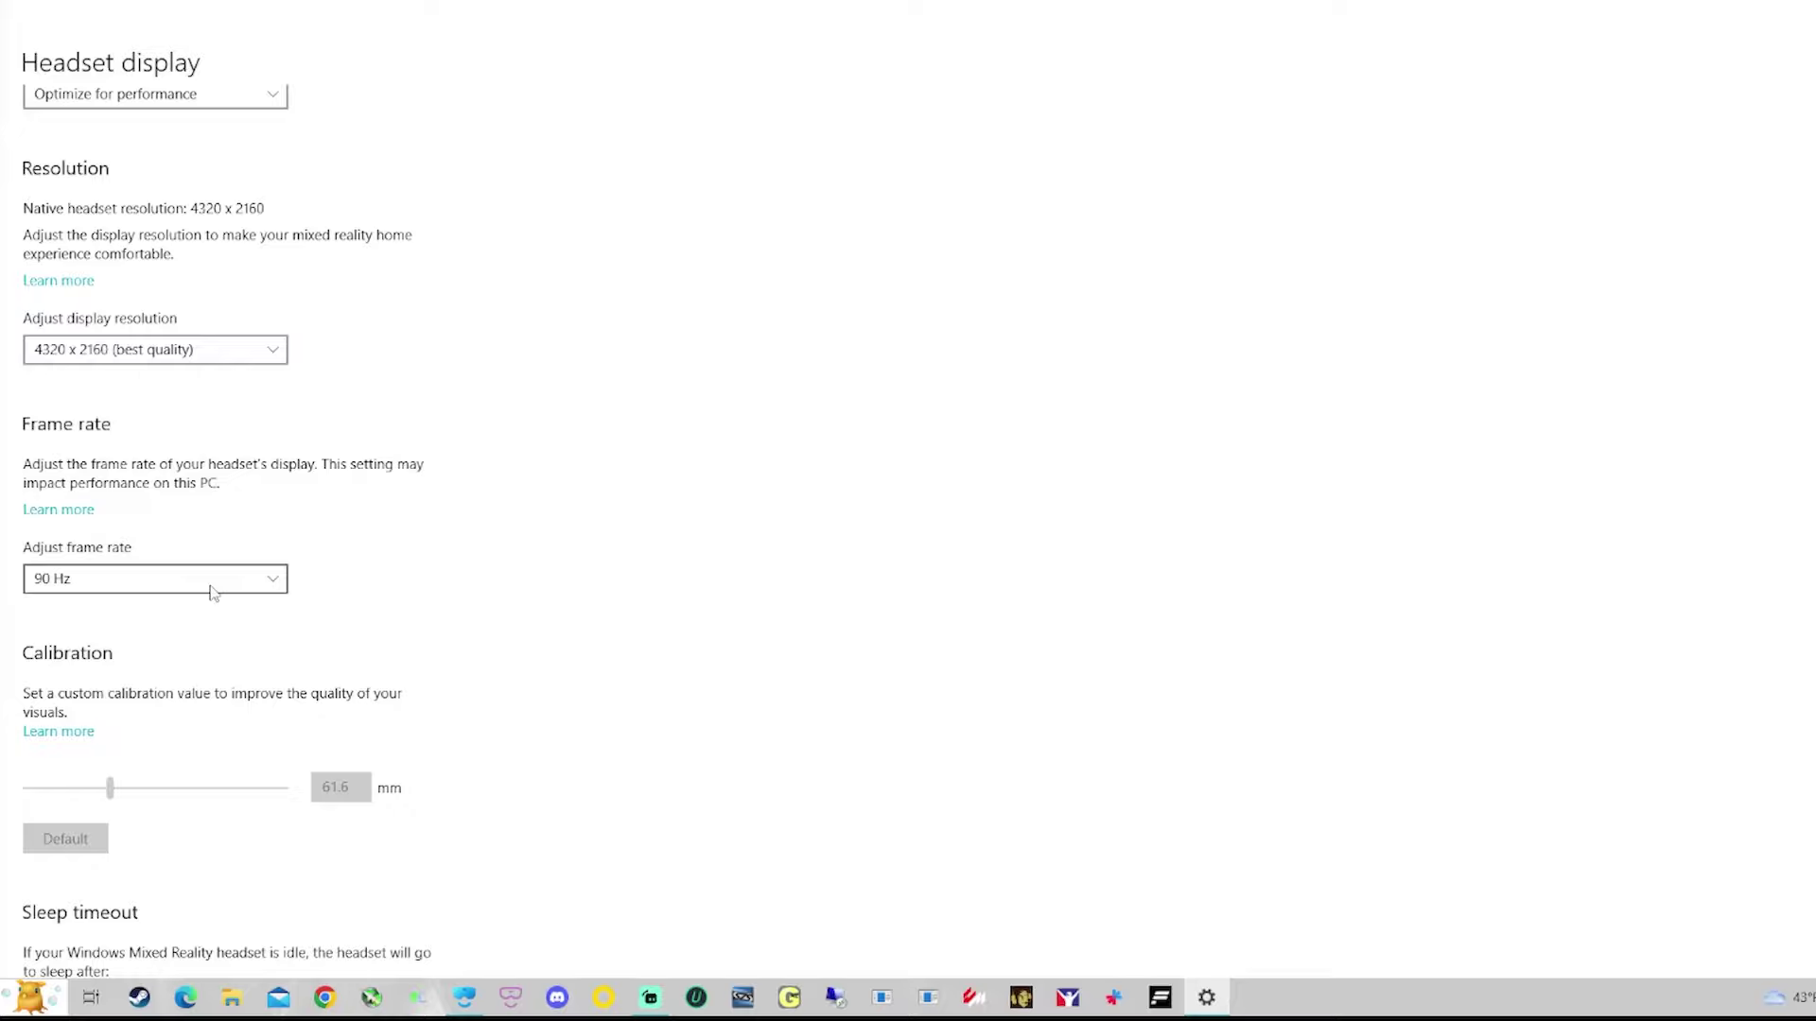
left_click(269, 589)
left_click(68, 585)
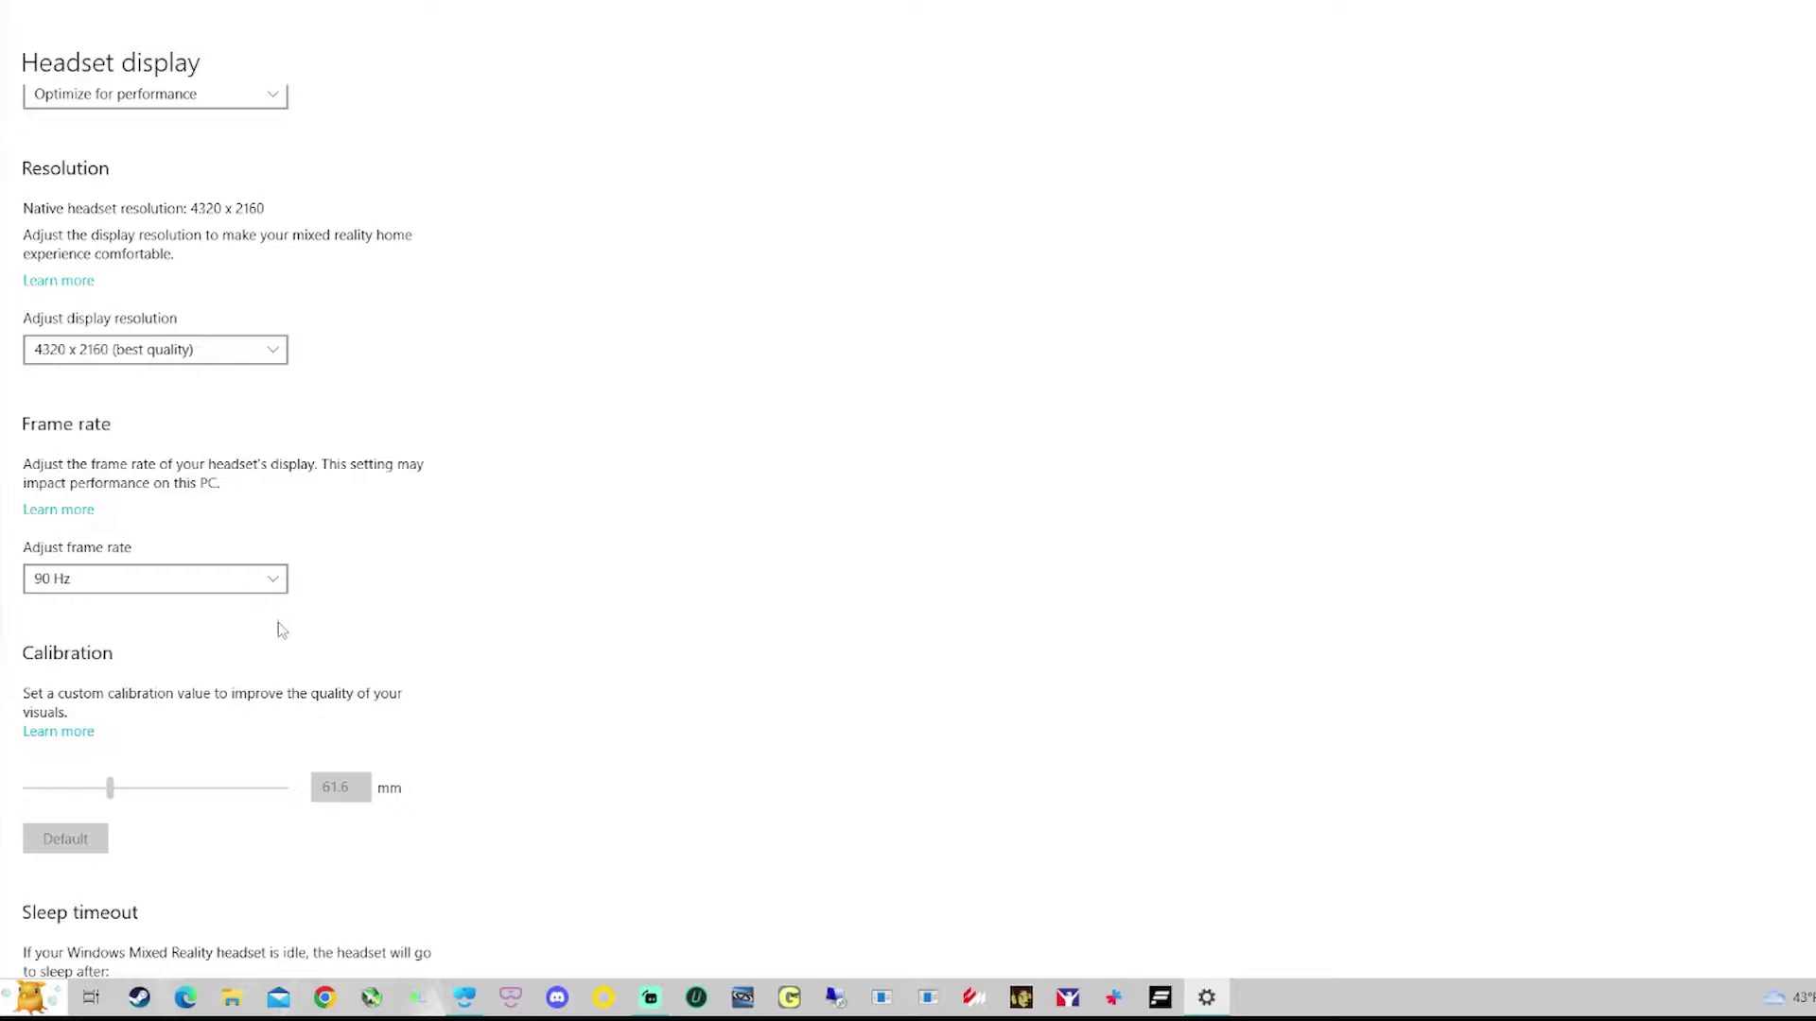
scroll(279, 627, "down", 3)
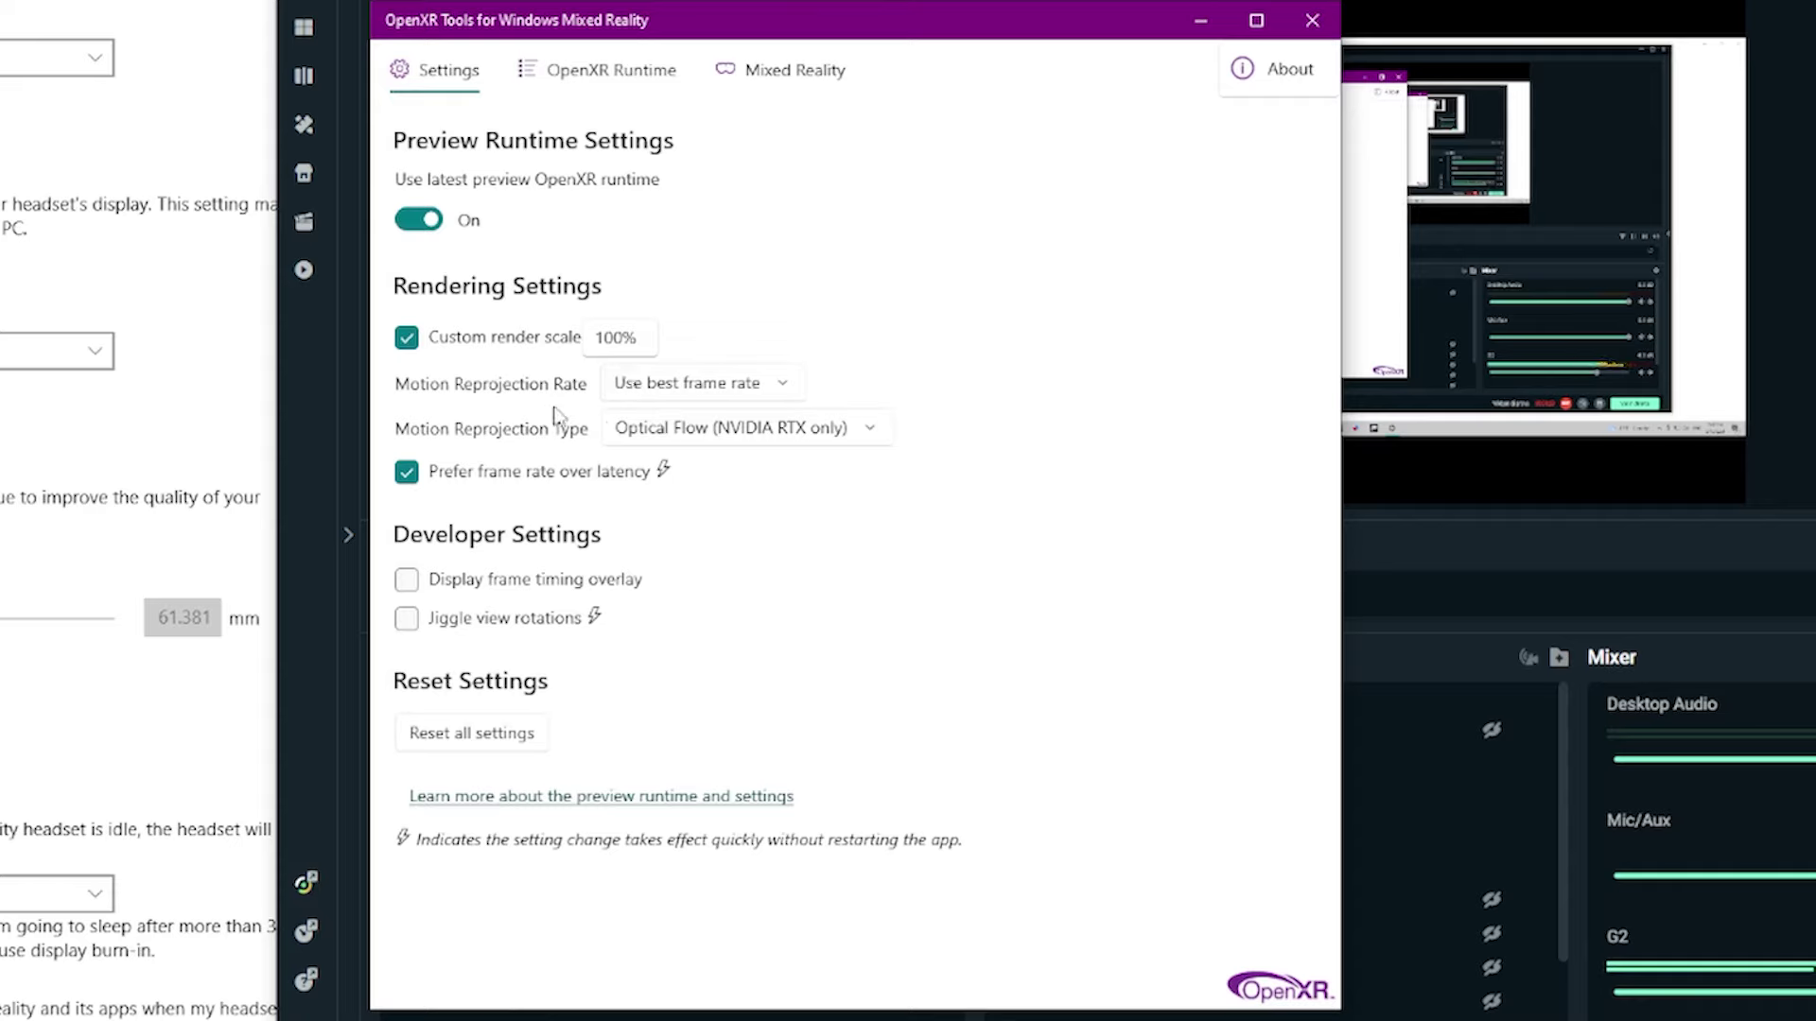
Leave reprojection at best frame rate with Optical Flow, then view the OpenXR Runtime page.
left_click(747, 383)
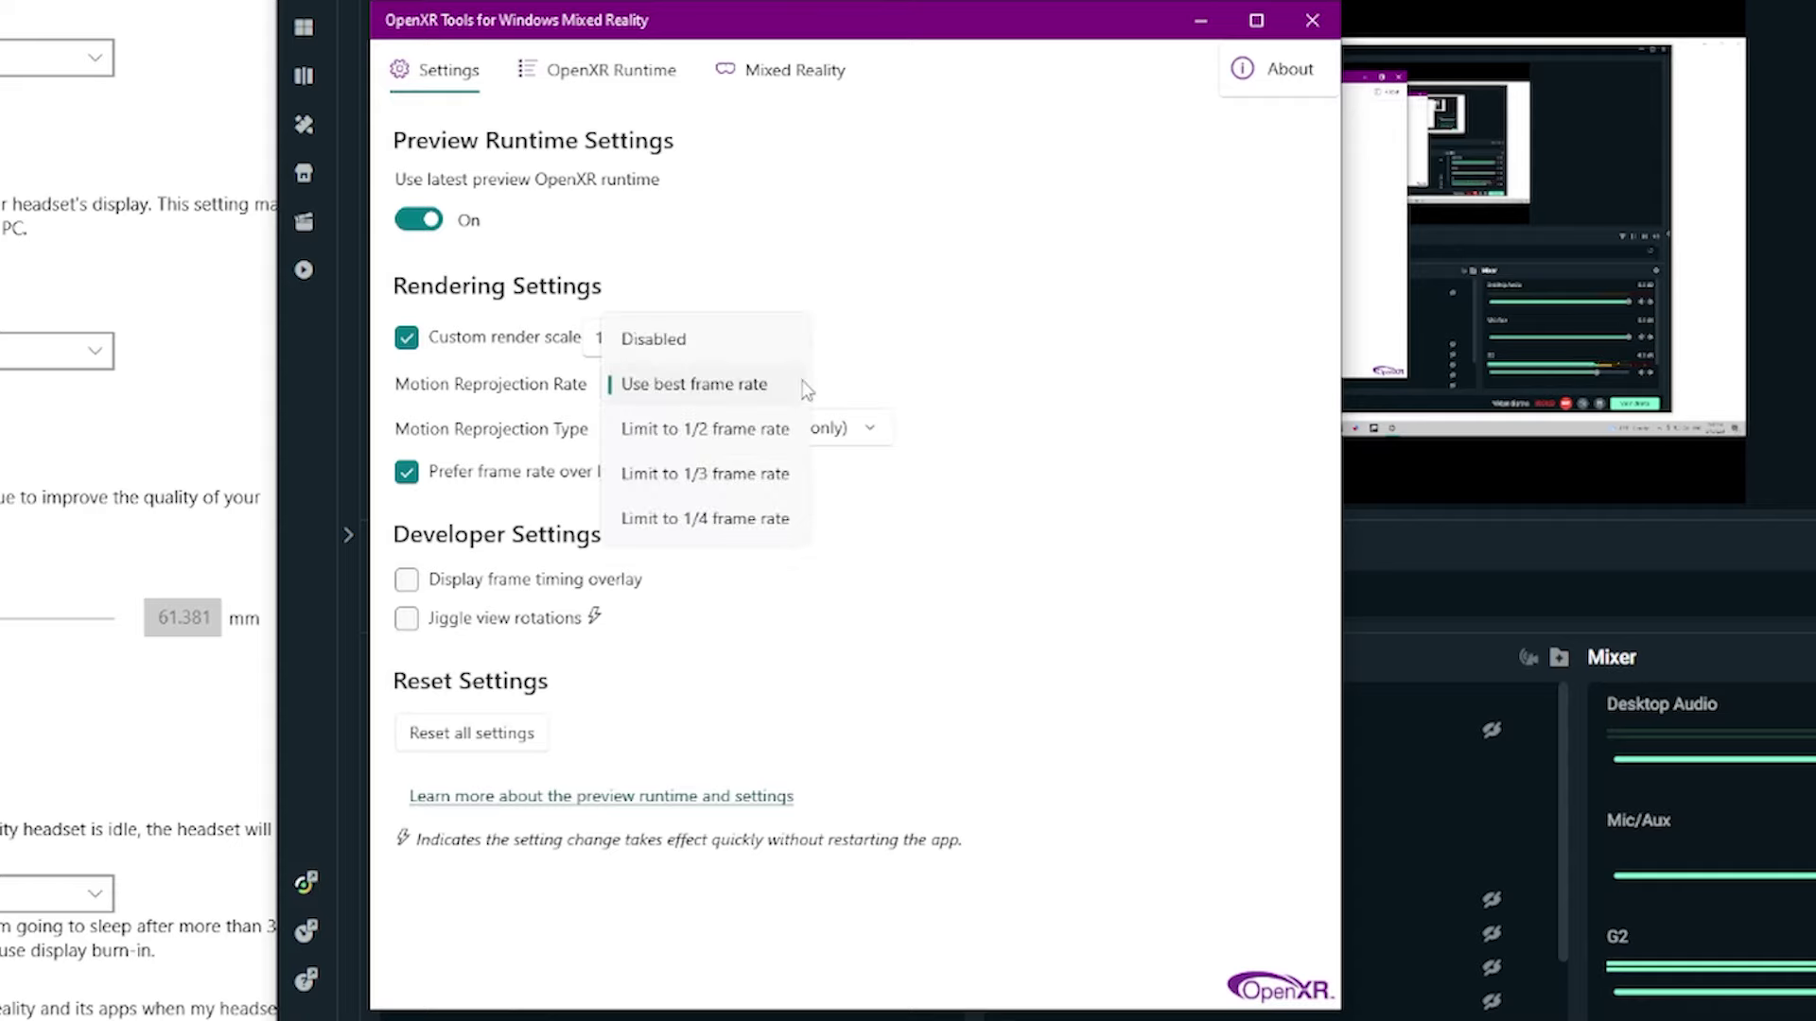
left_click(775, 381)
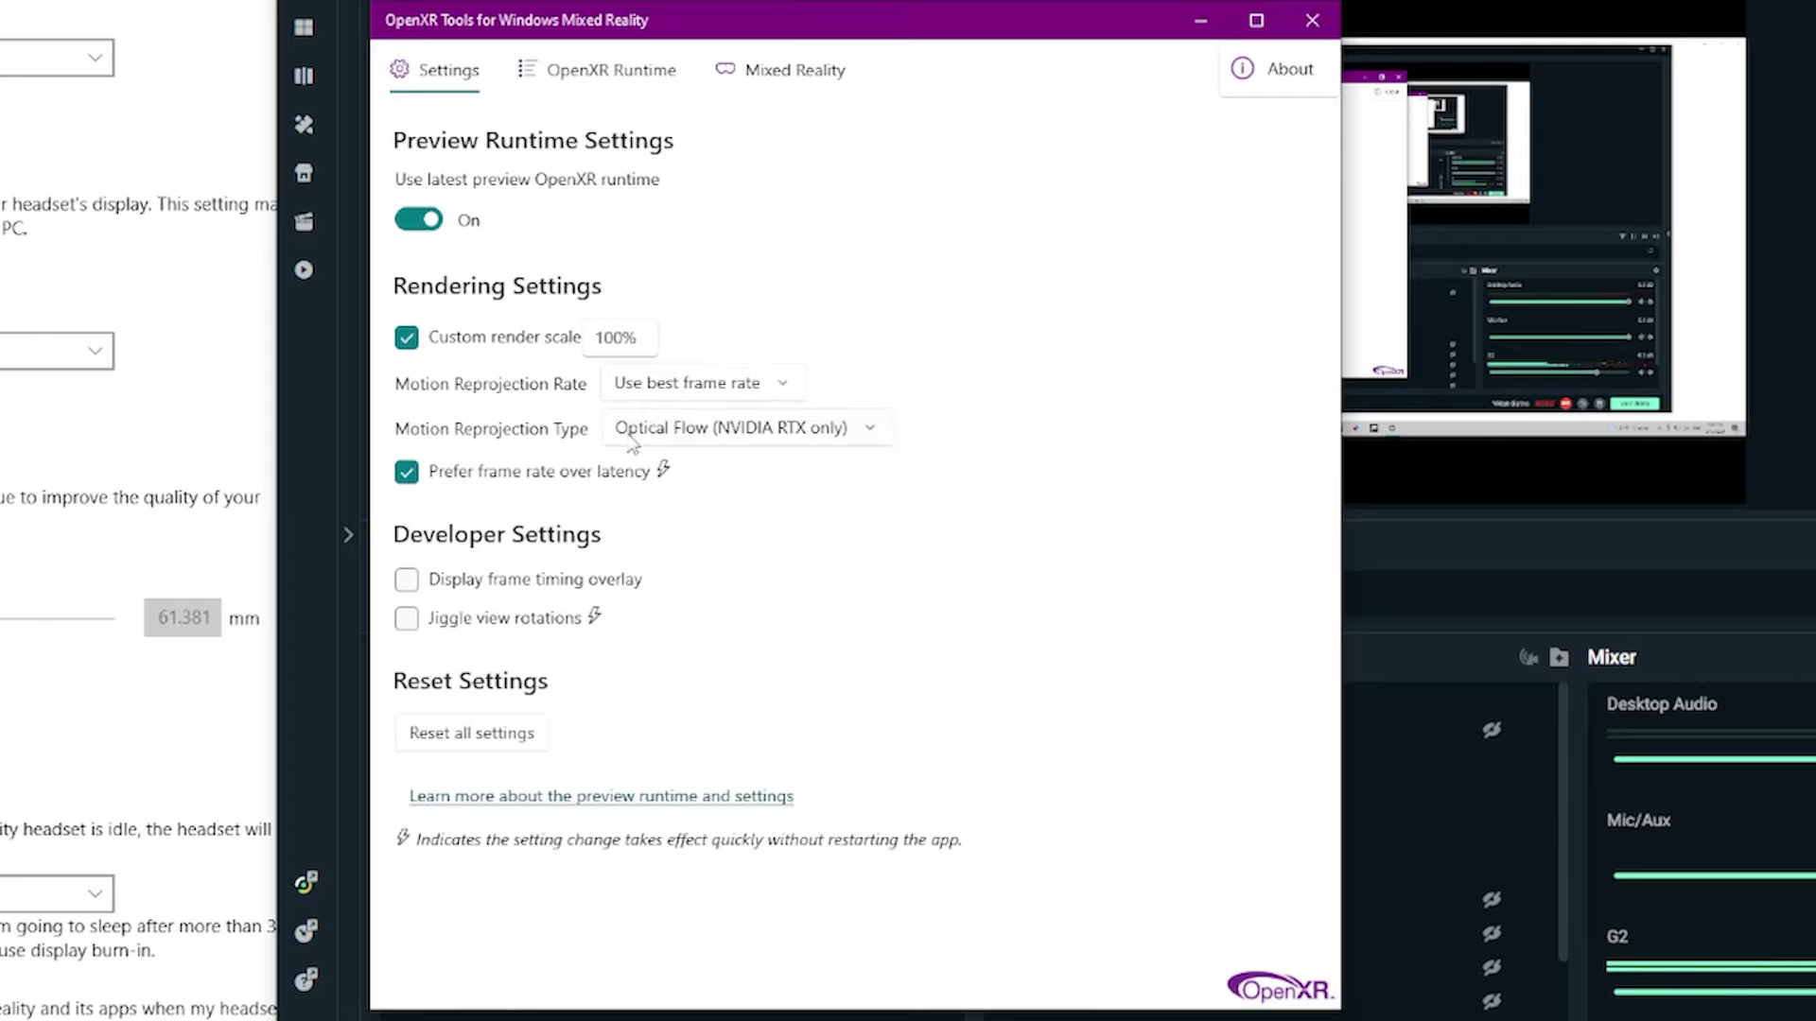
left_click(859, 432)
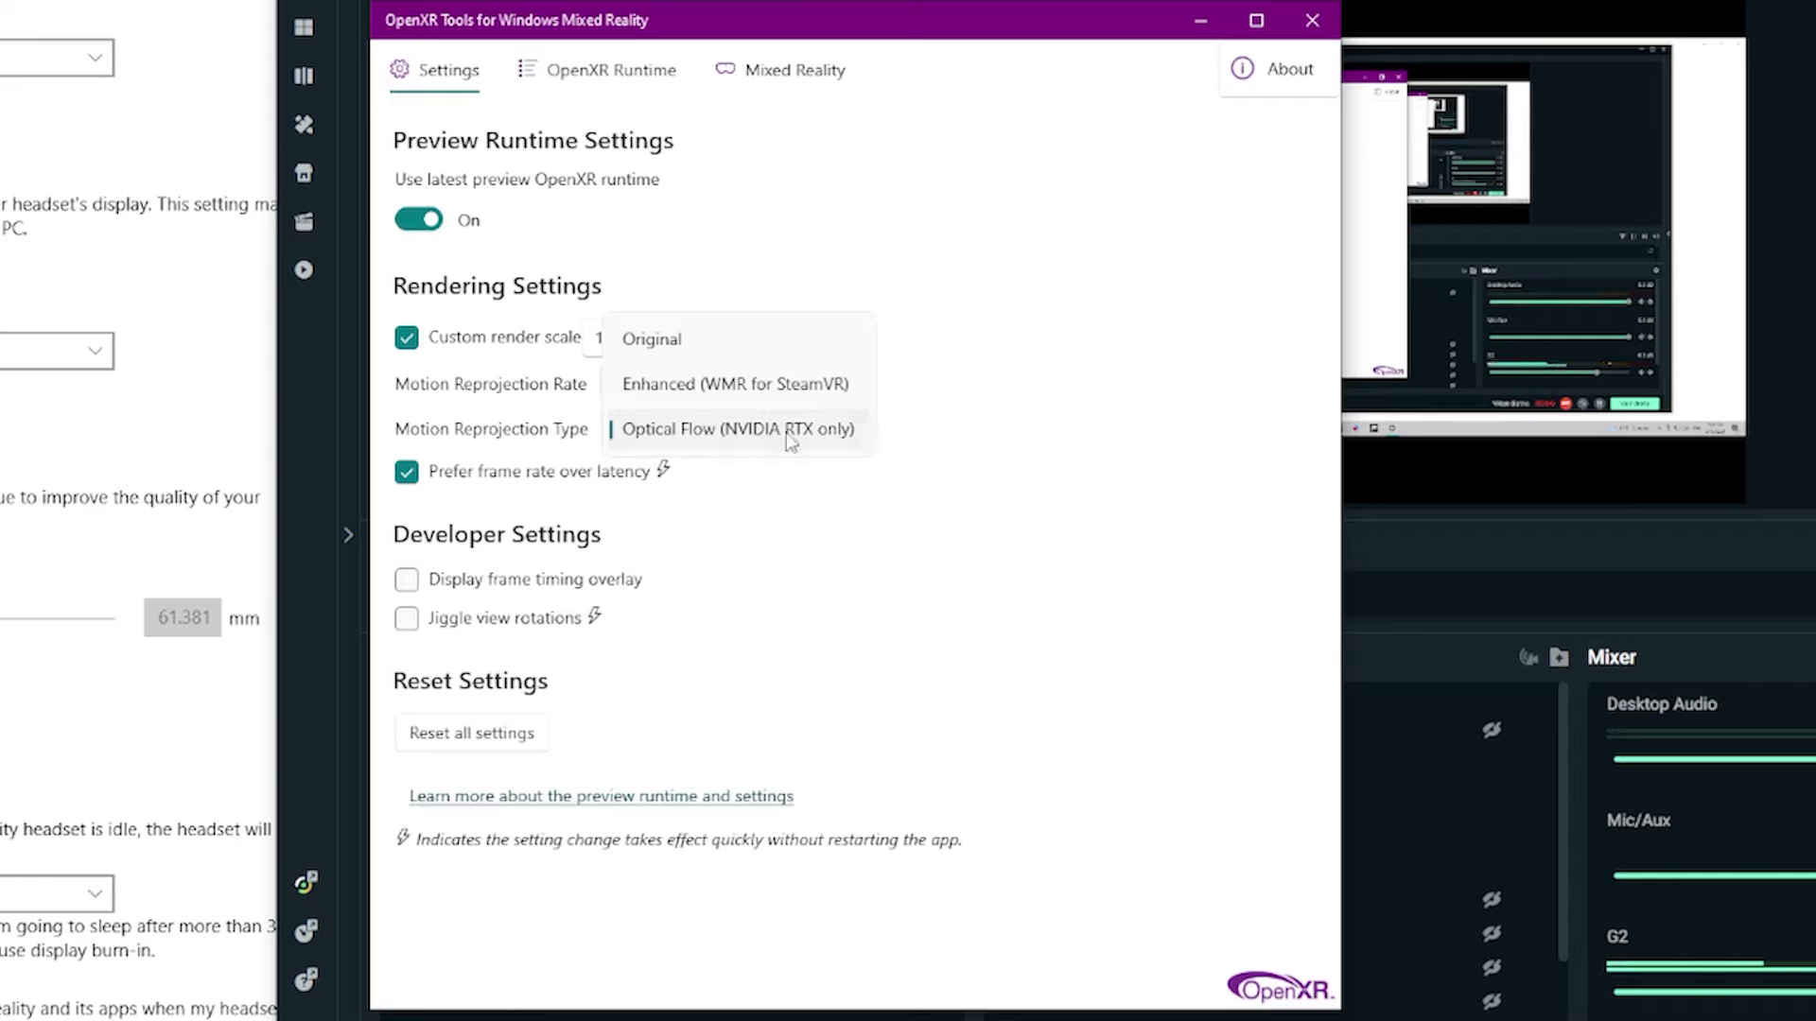
left_click(936, 433)
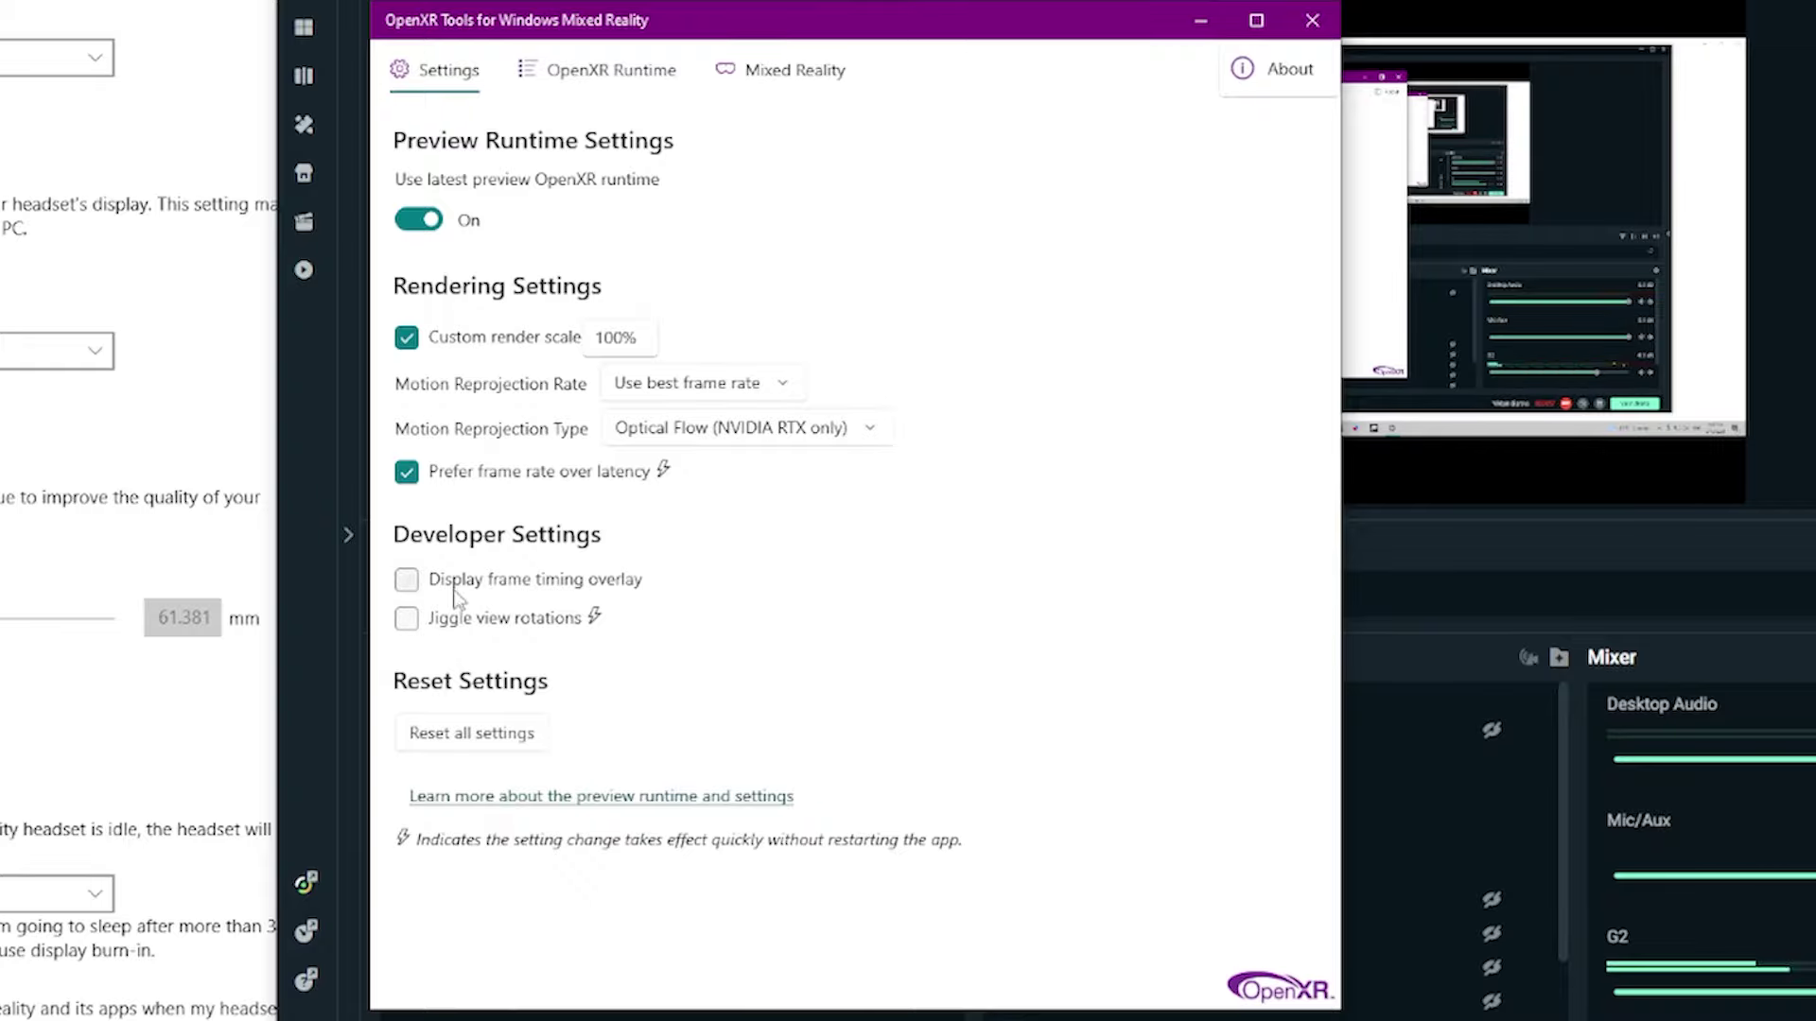
left_click(594, 78)
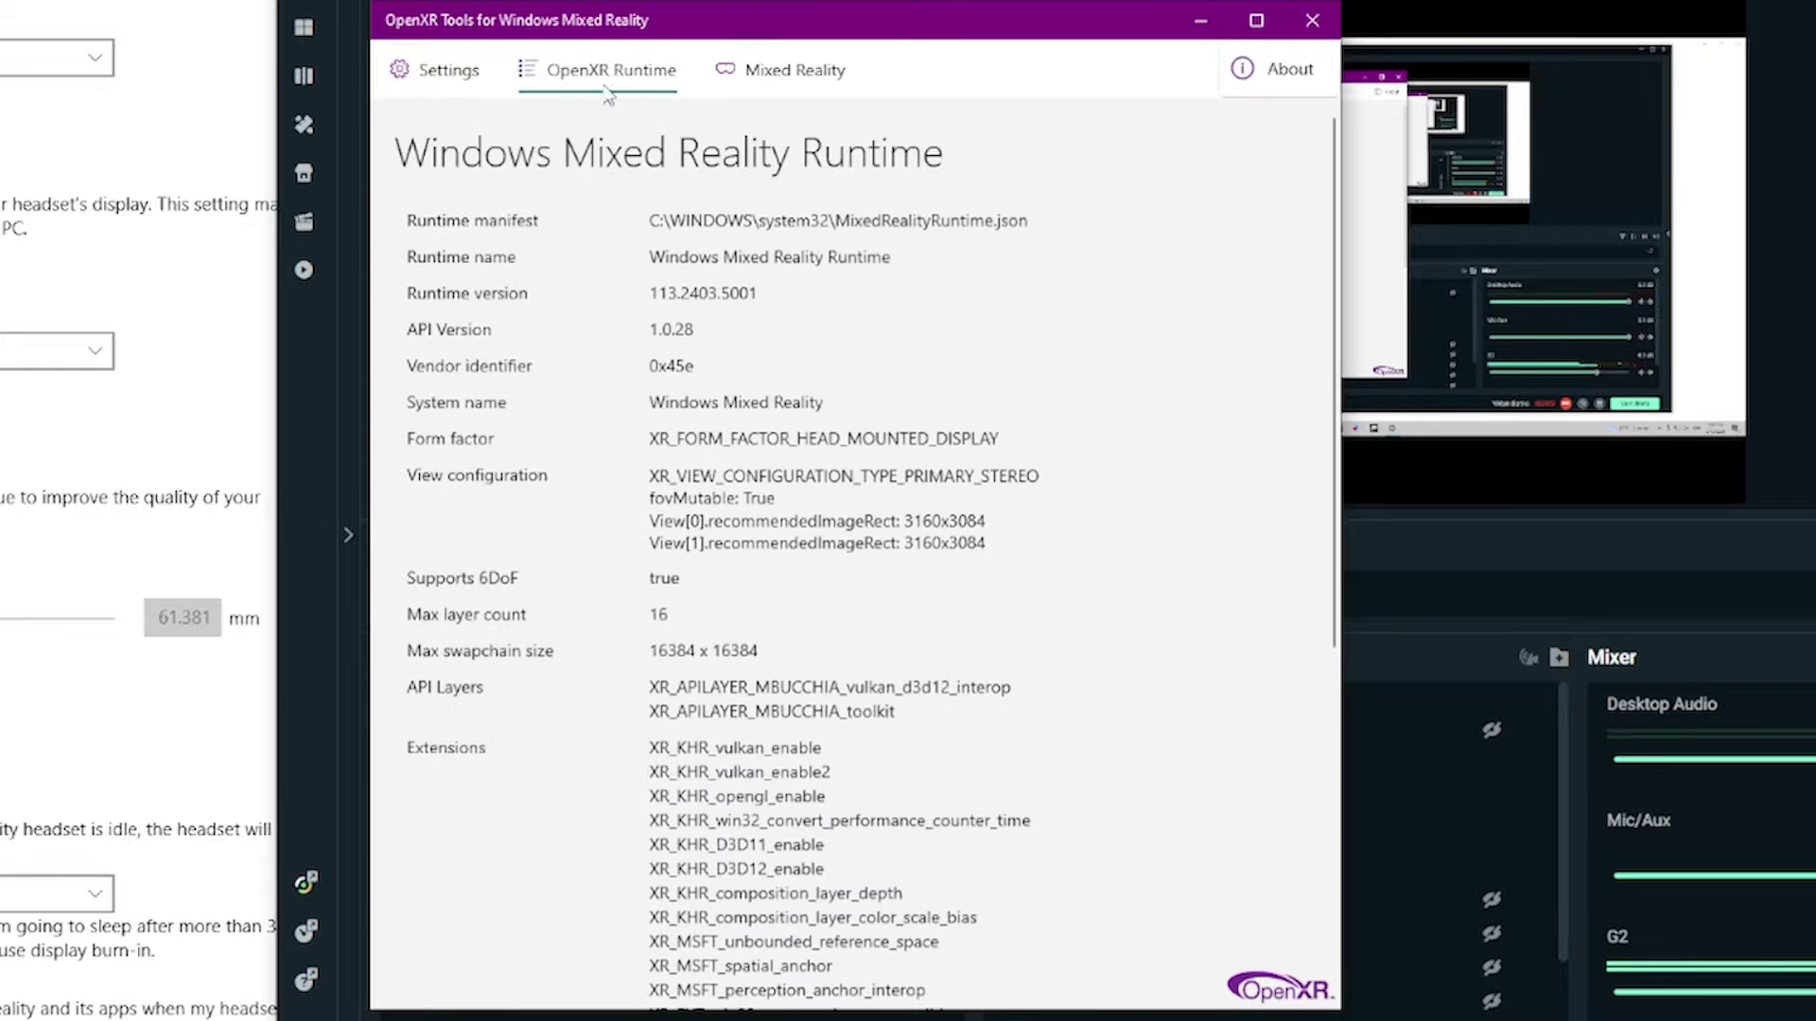
Review the runtime details and Mixed Reality installation status, then return to the Settings page.
scroll(877, 605, "down", 8)
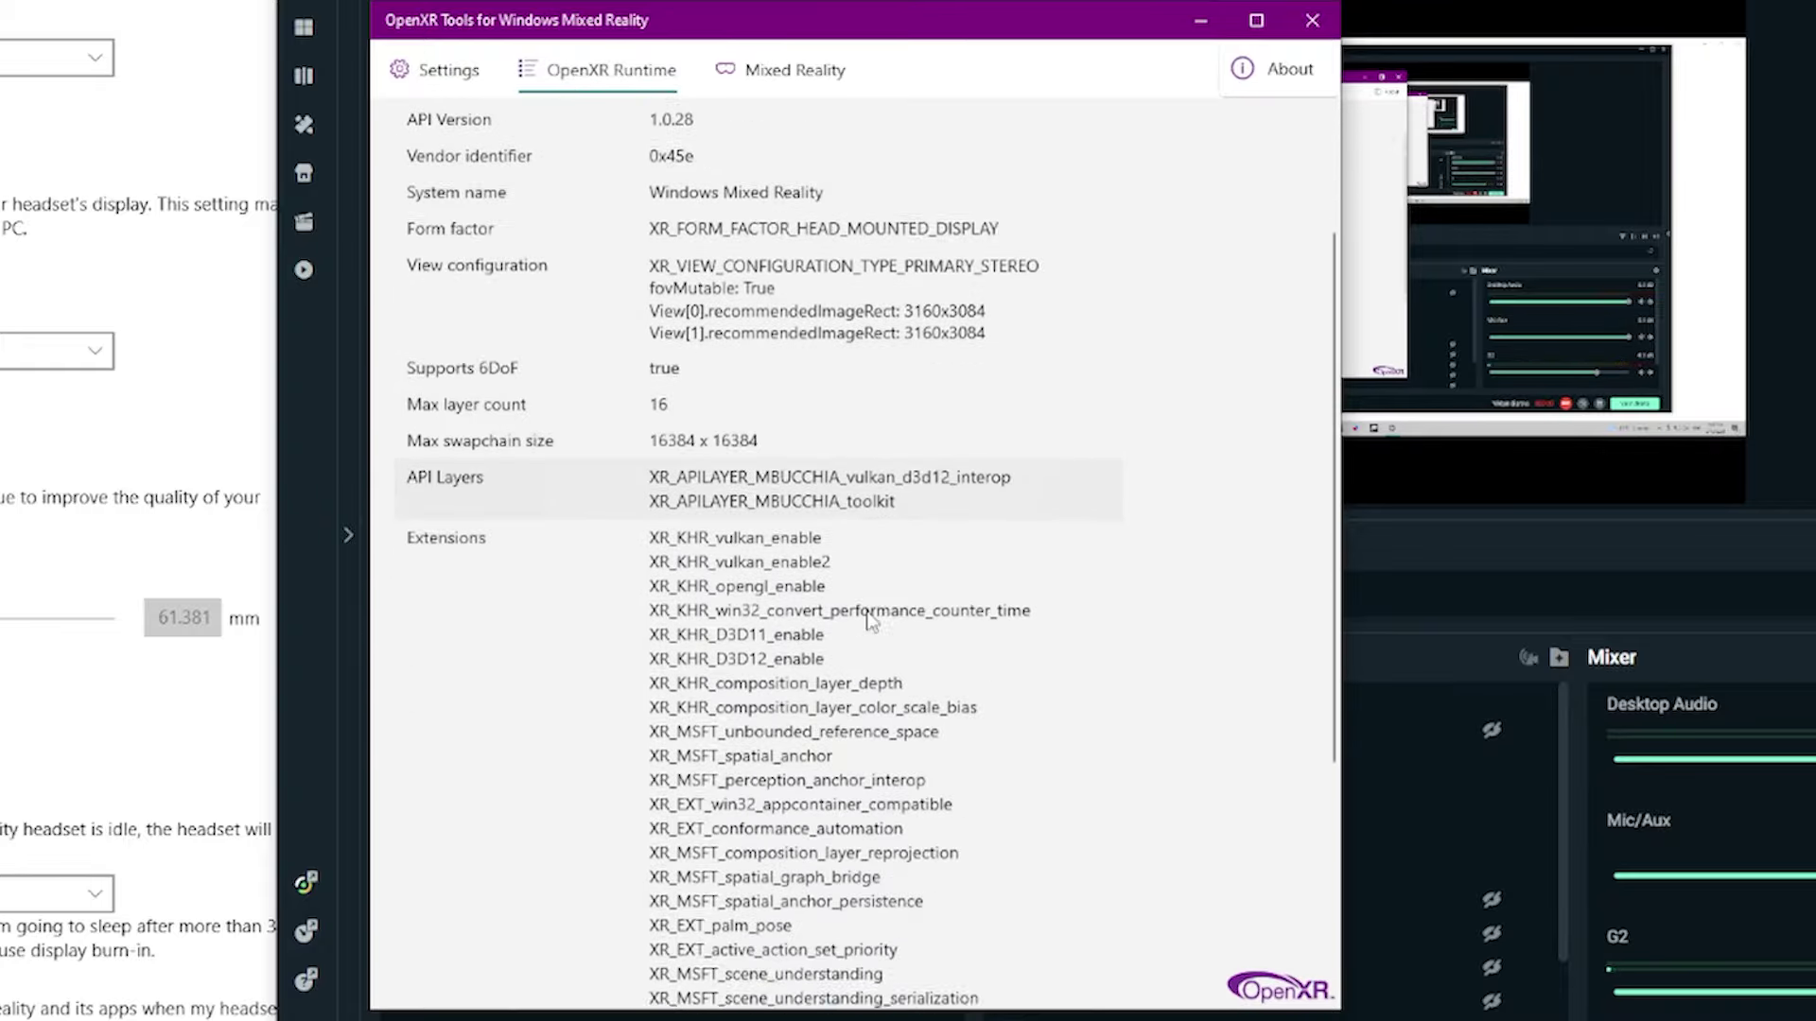
scroll(870, 624, "up", 6)
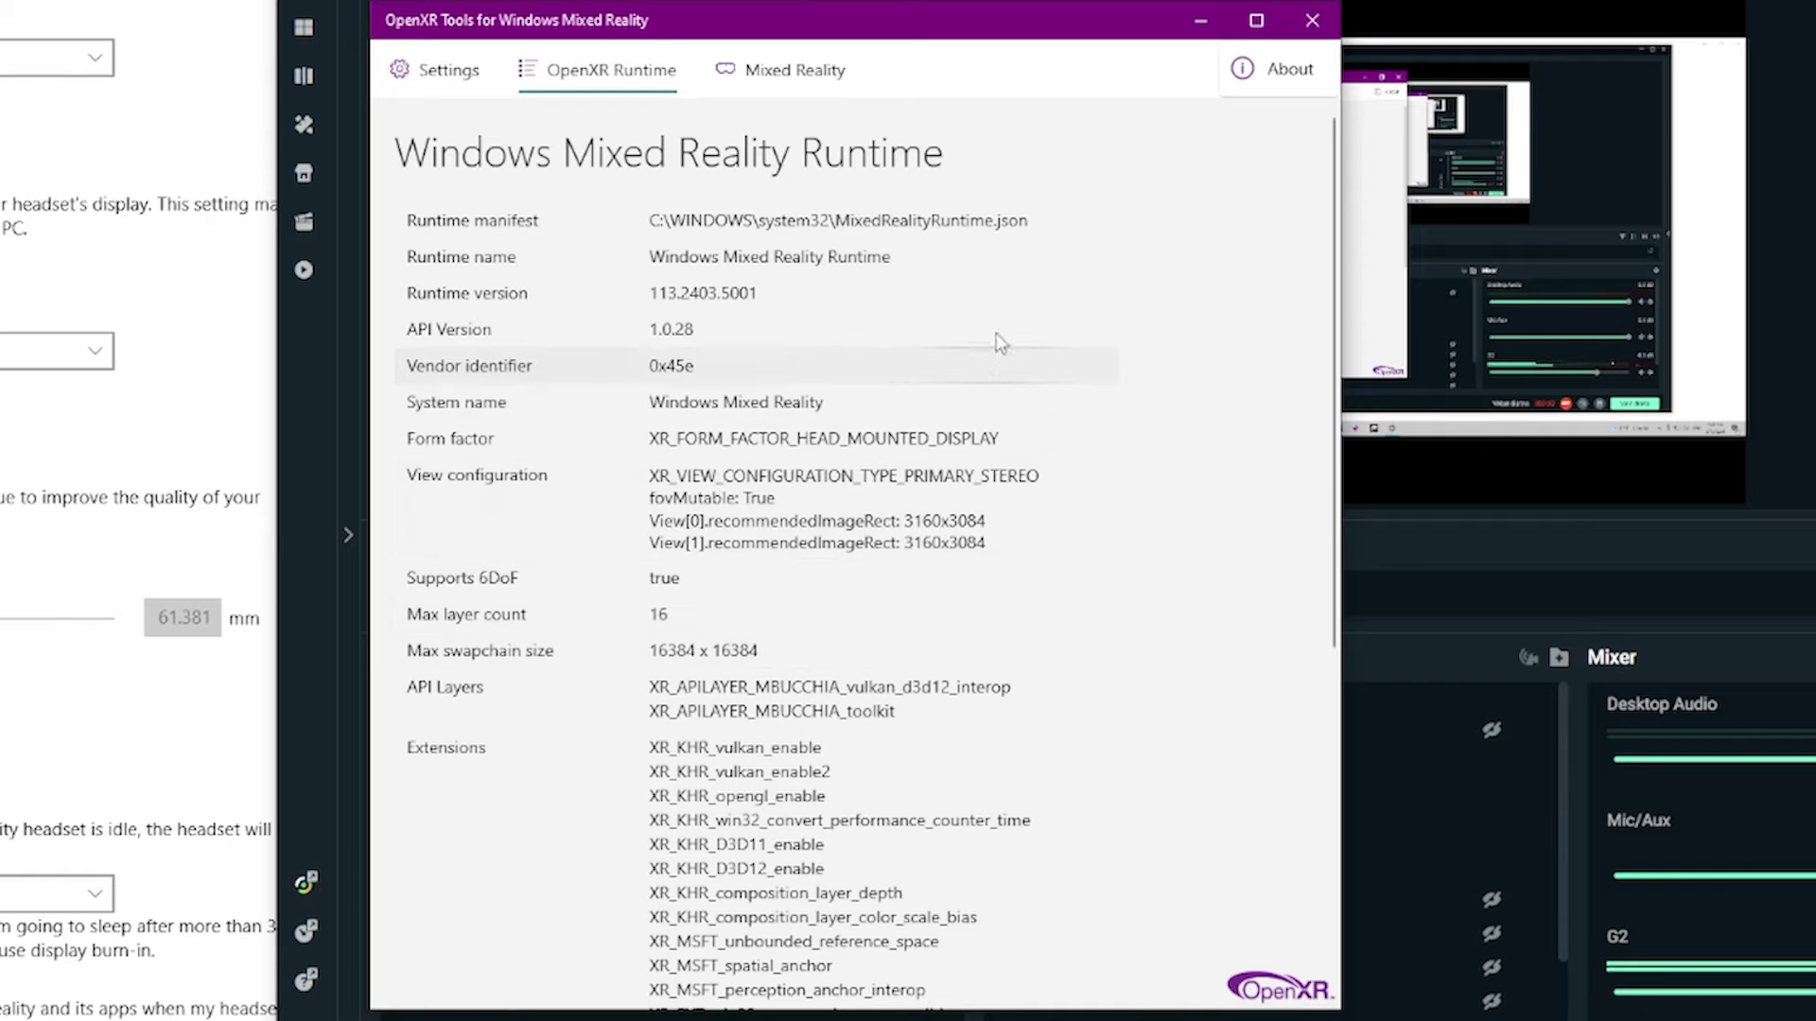
left_click(796, 85)
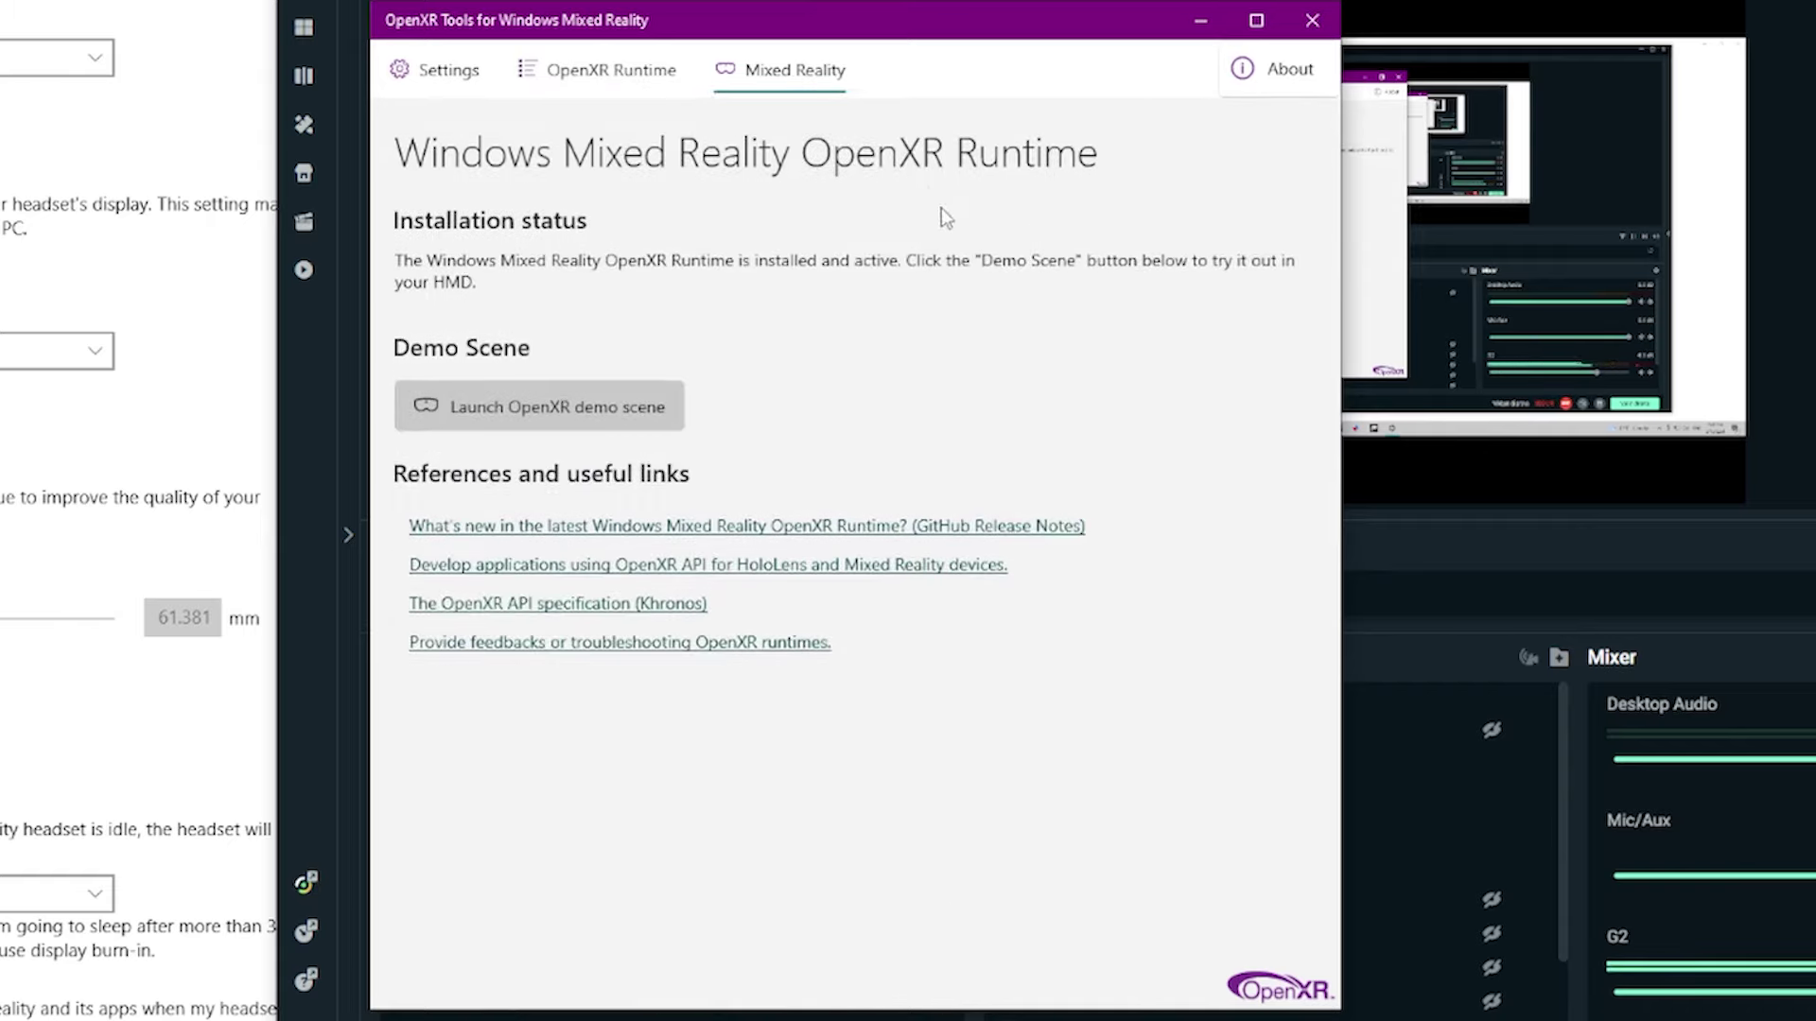
left_click(444, 70)
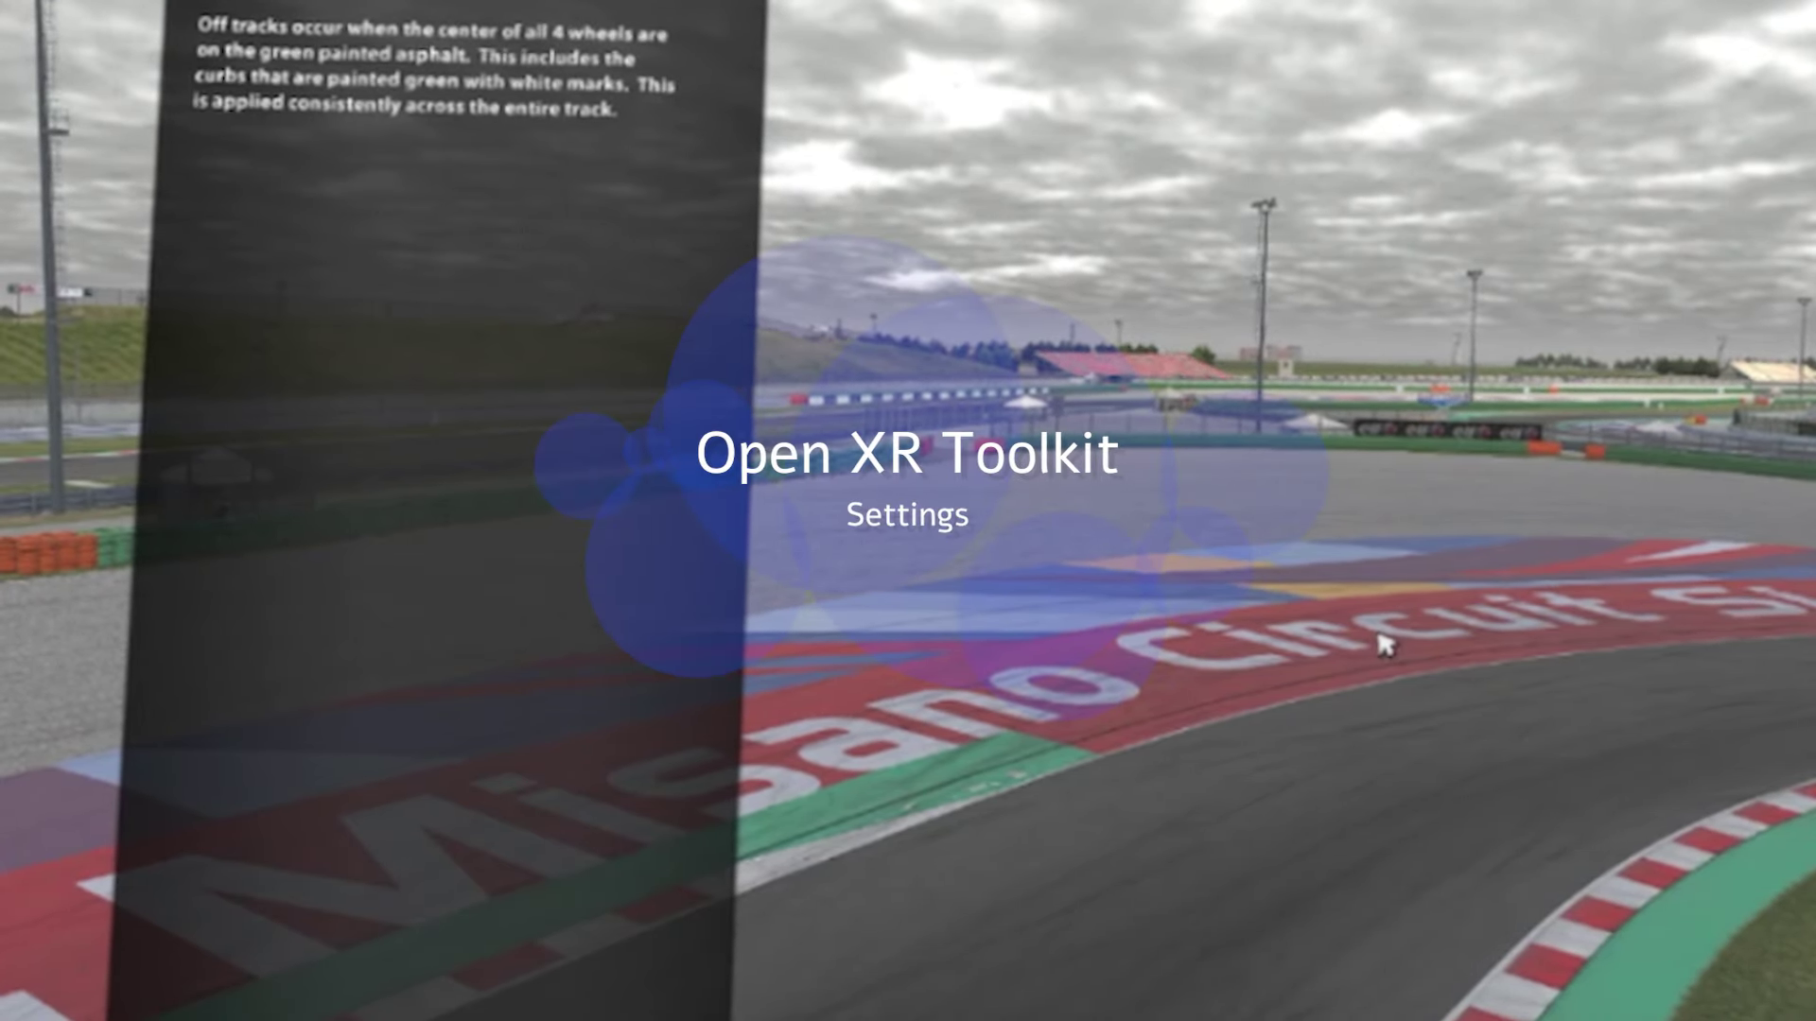
Open the OpenXR Toolkit in-game menu and set Overlay from Off to FPS.
key("ctrl+F2")
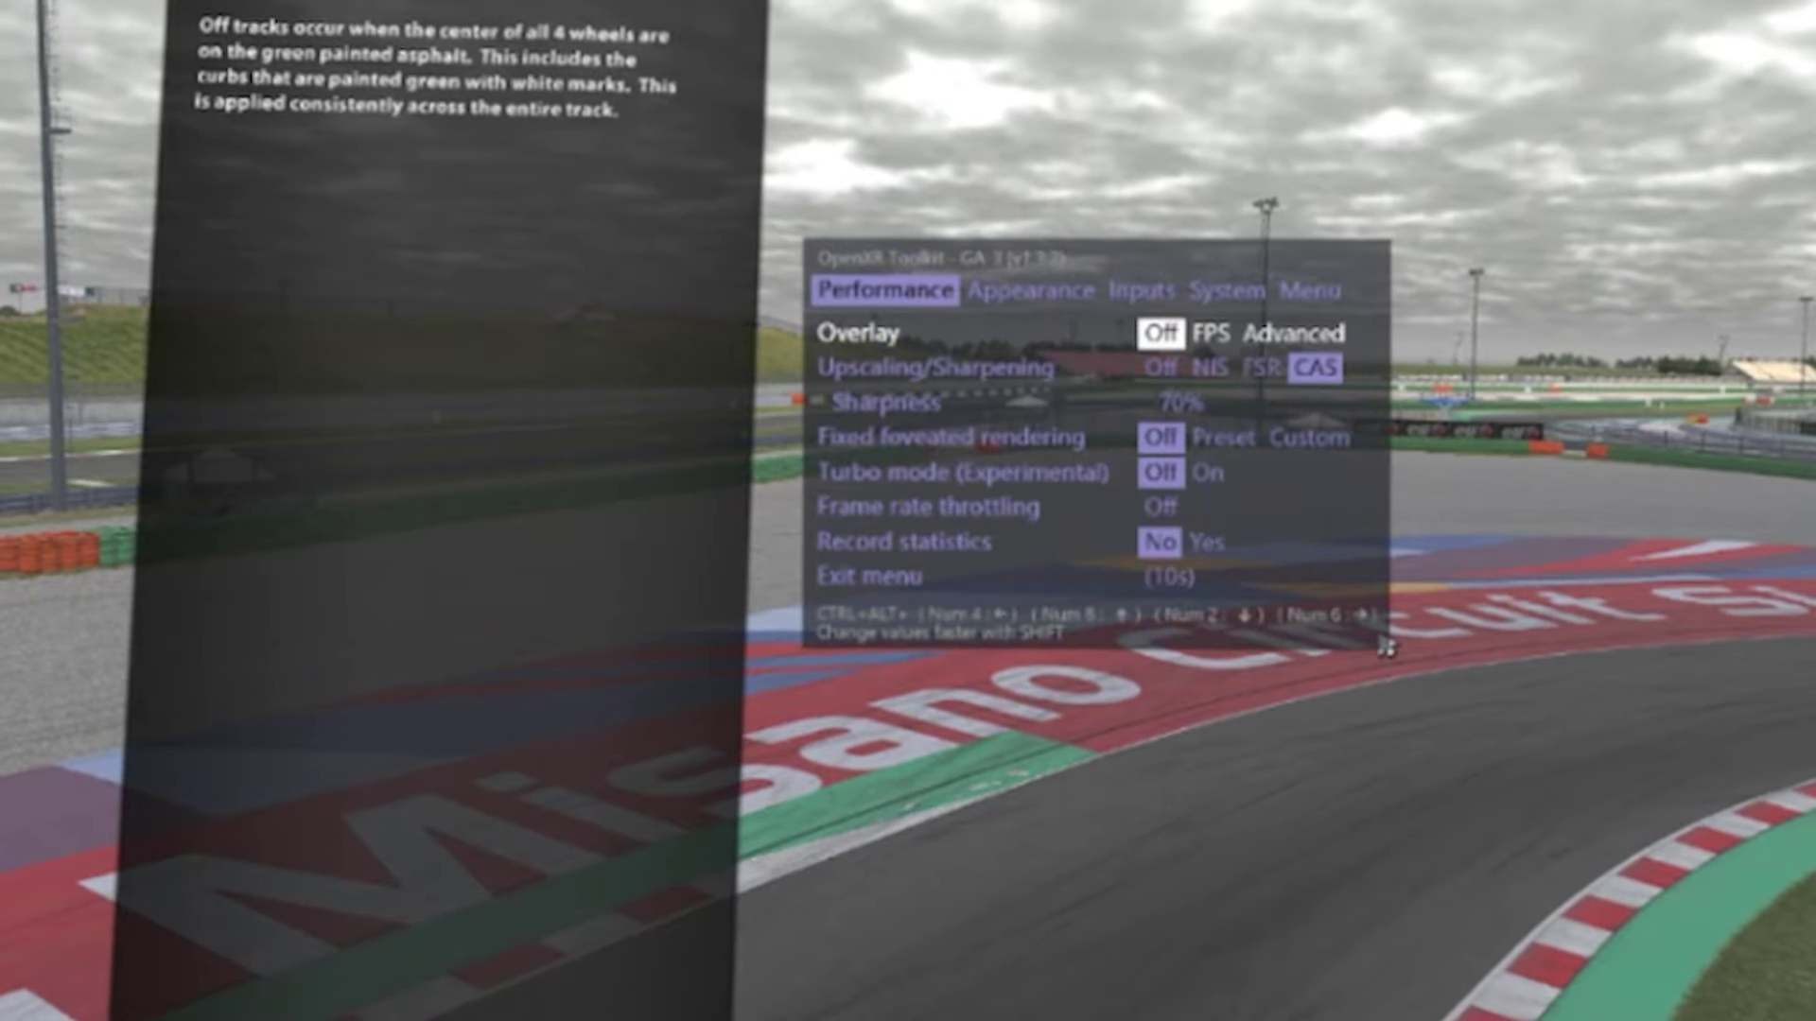
key("ctrl+alt+KP_6")
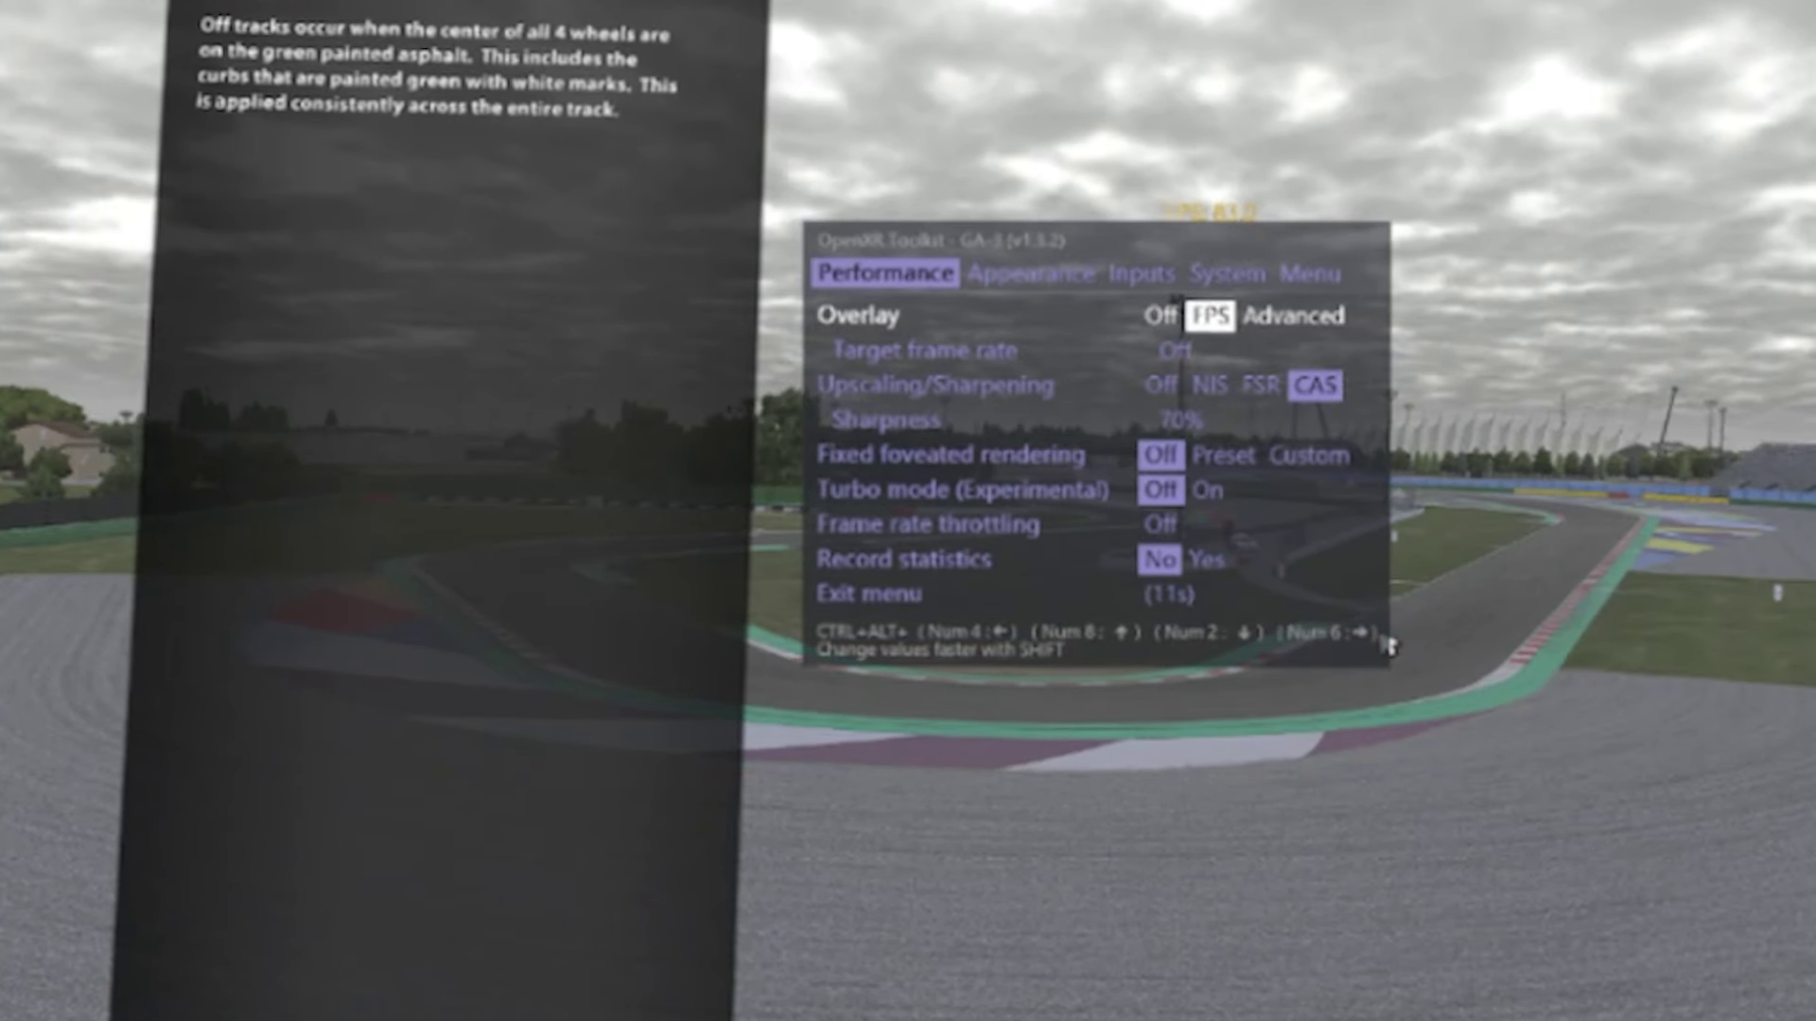
key("ctrl+alt+KP_2")
key("ctrl+alt+KP_8")
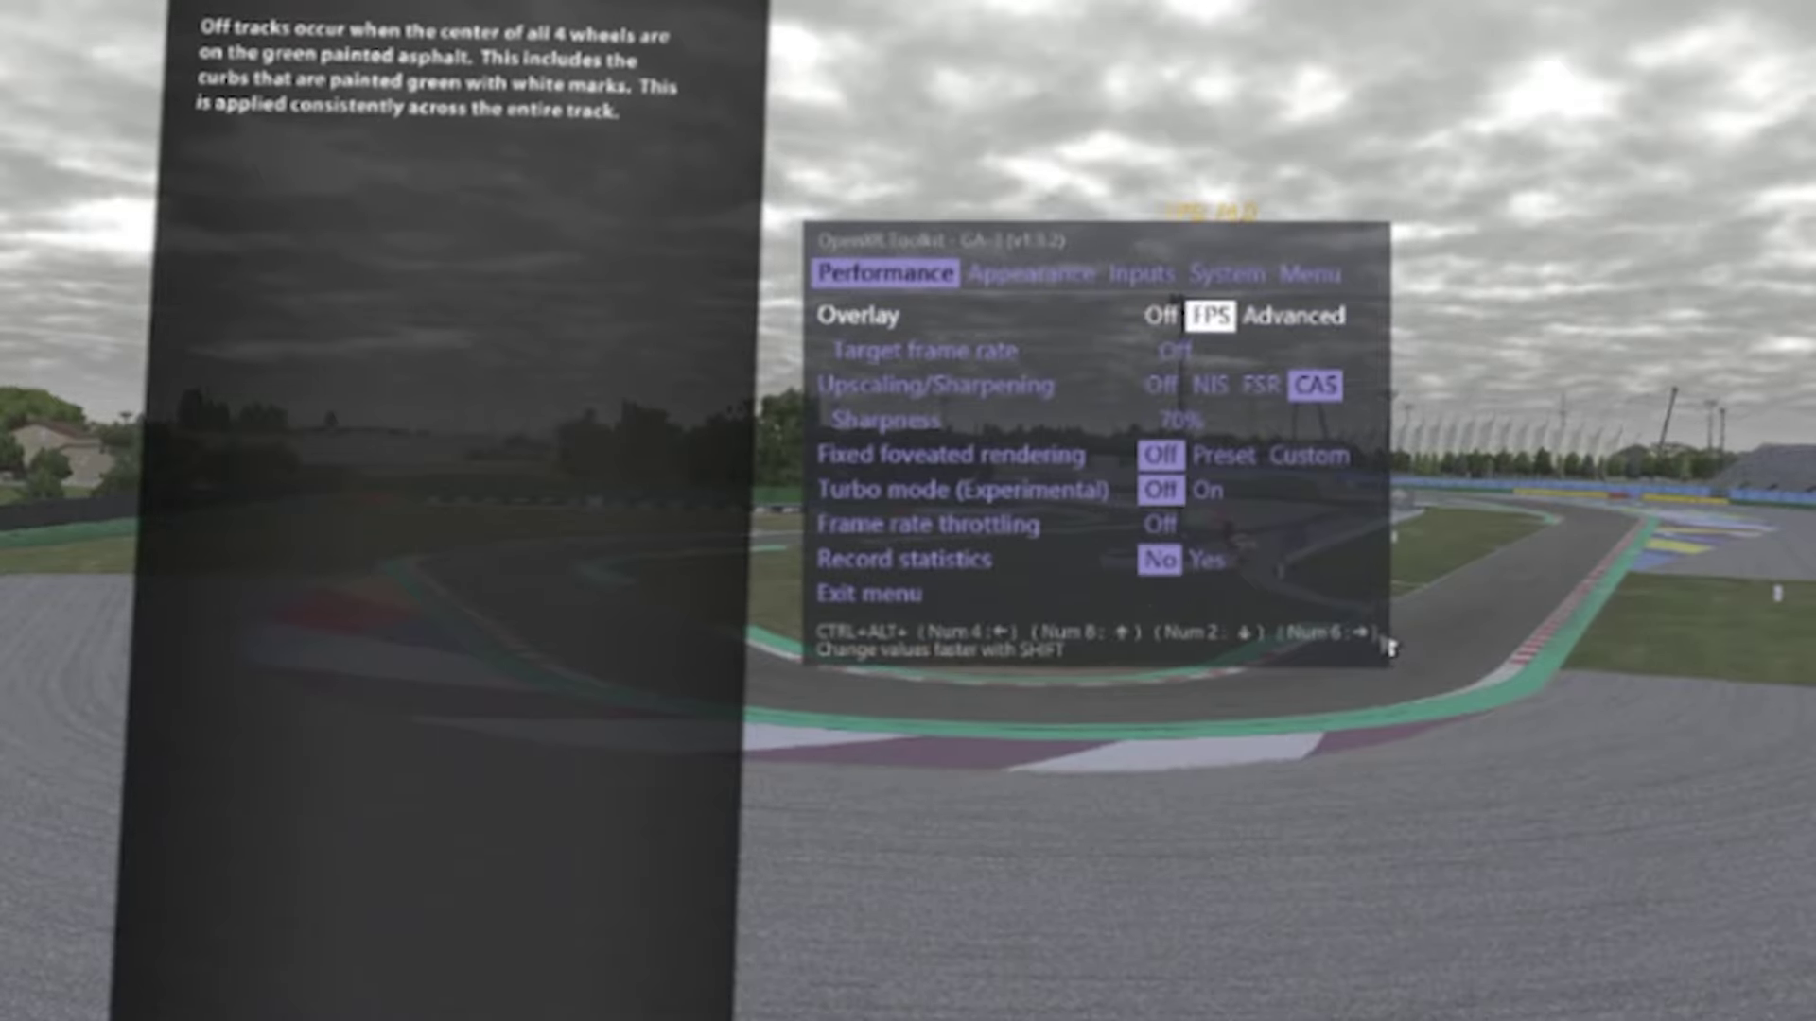
Look through the Appearance and Inputs pages, then return to Performance's Target frame rate.
key("ctrl+alt+KP_8")
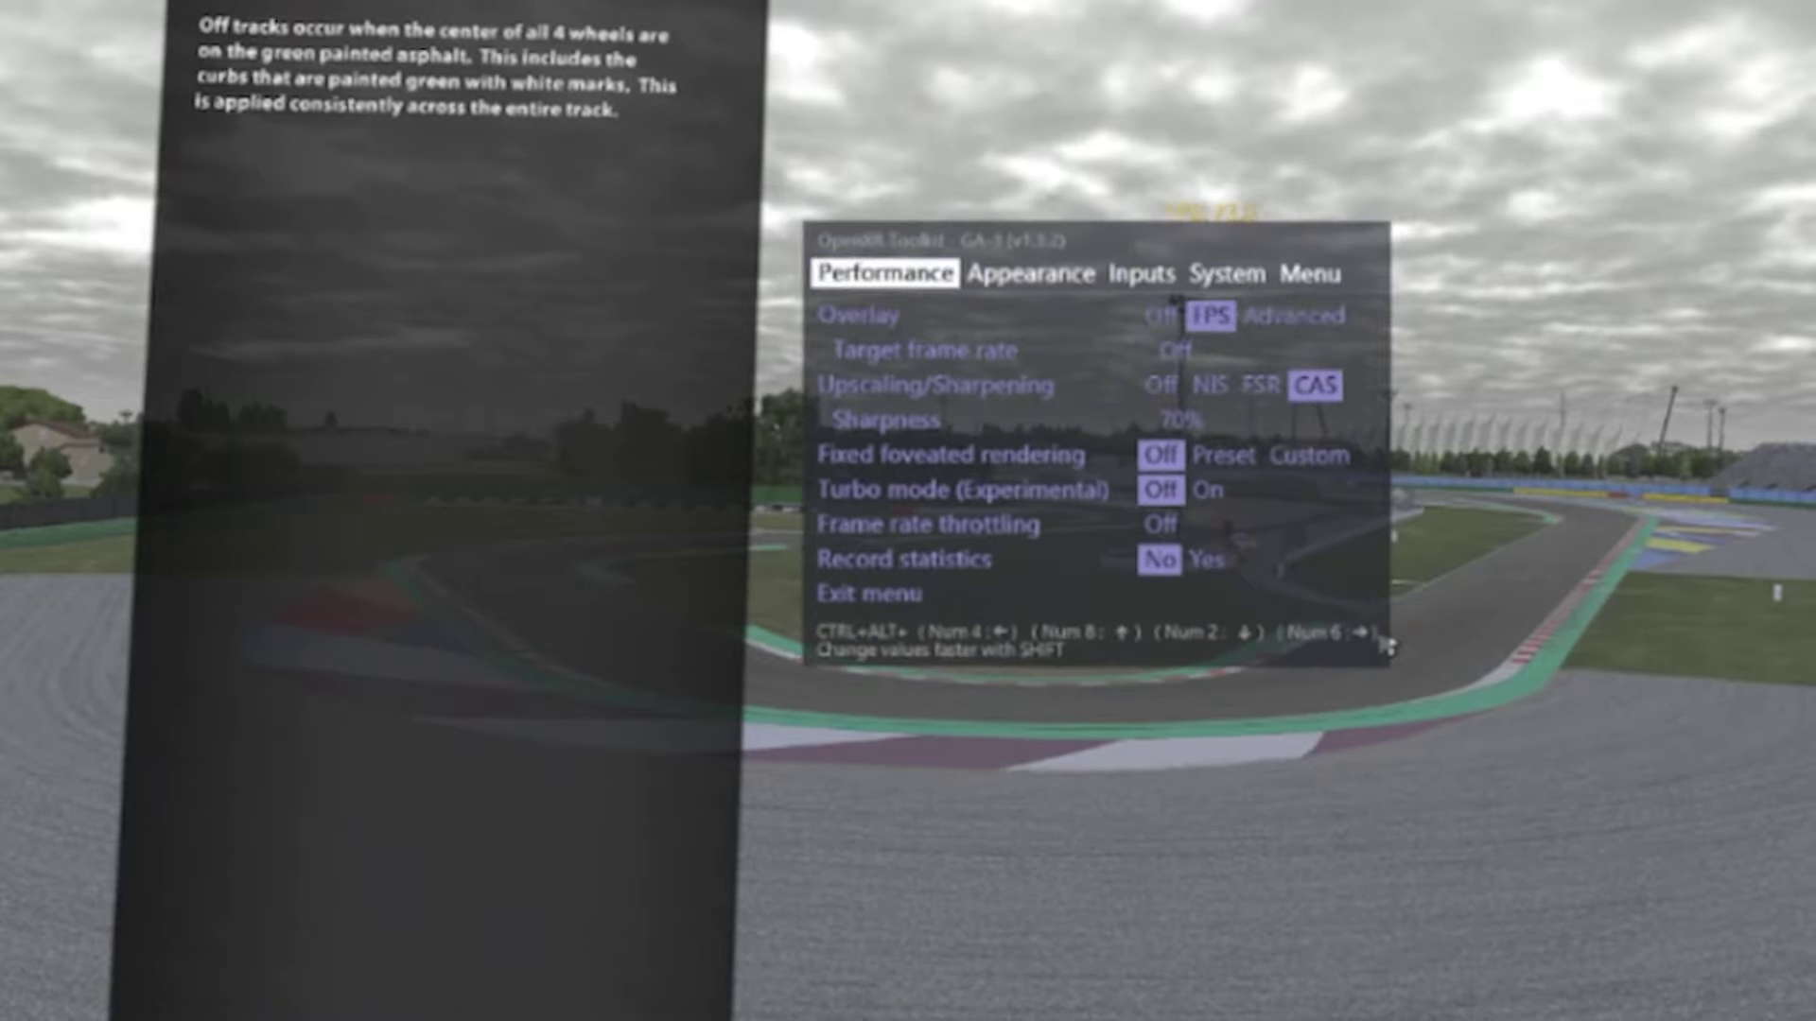
key("ctrl+alt+KP_6")
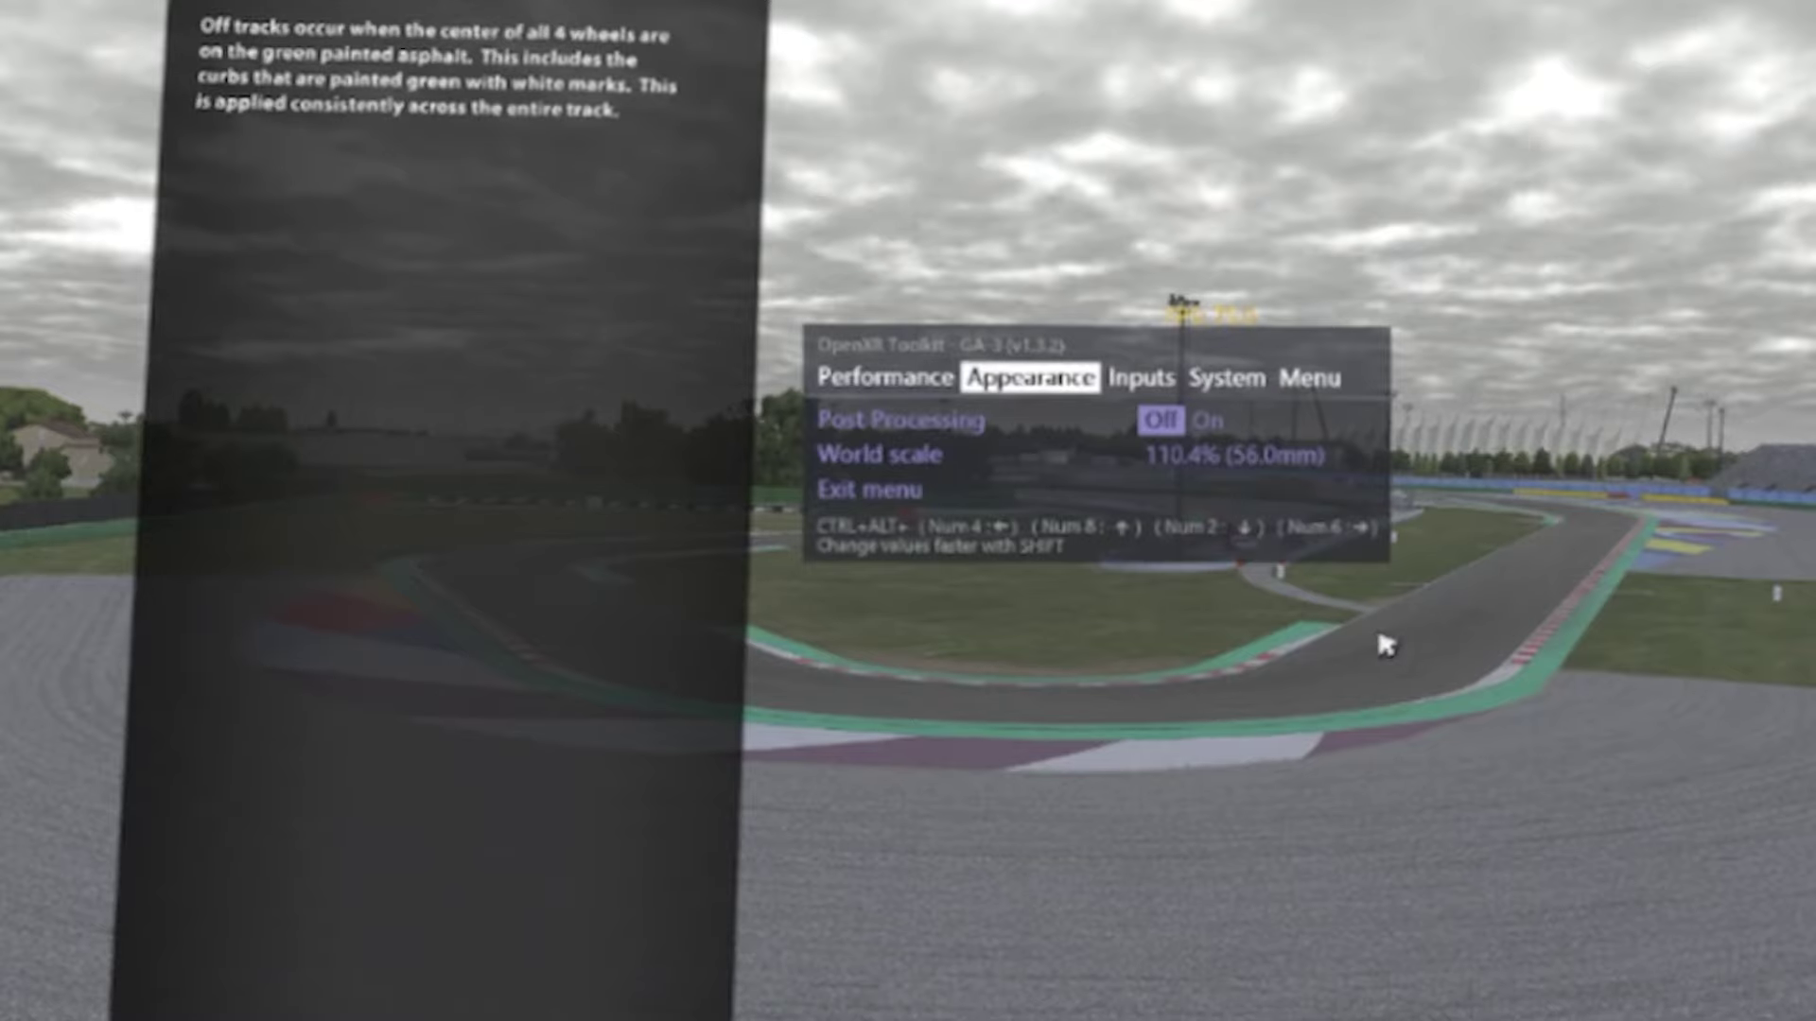
key("ctrl+alt+KP_6")
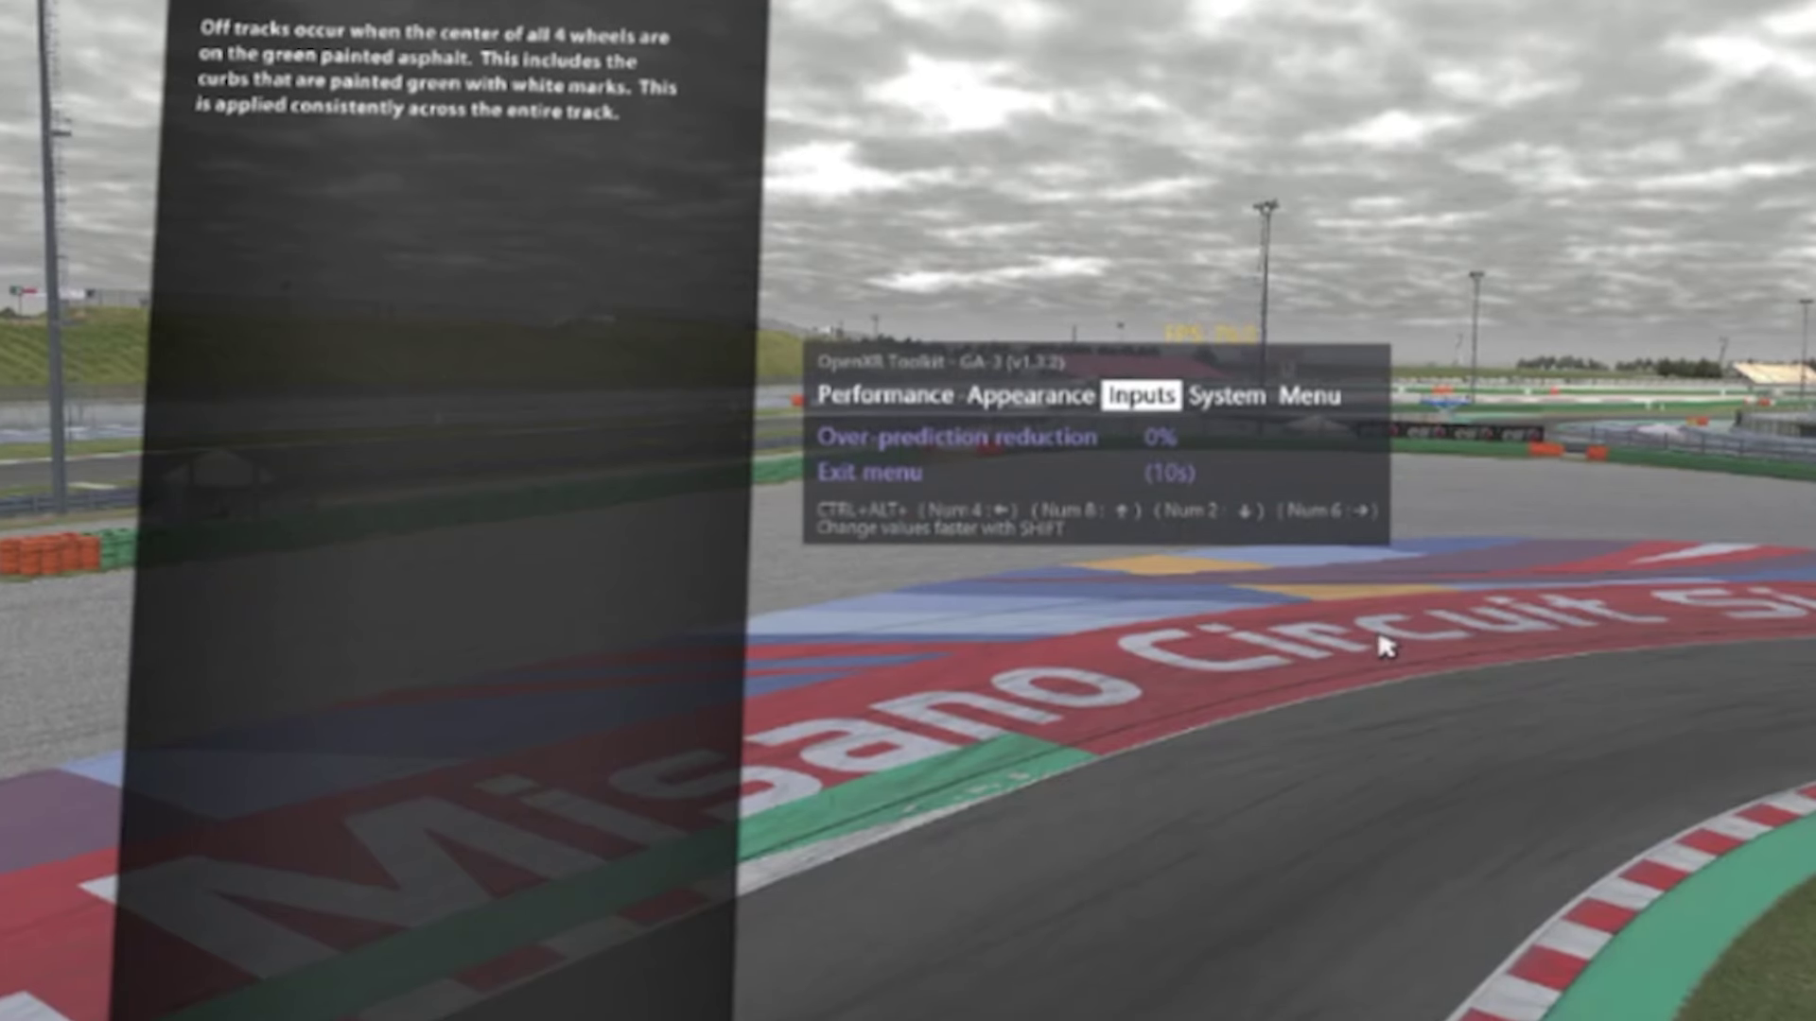
key("ctrl+alt+KP_6")
key("ctrl+alt+KP_6")
key("ctrl+alt+KP_6")
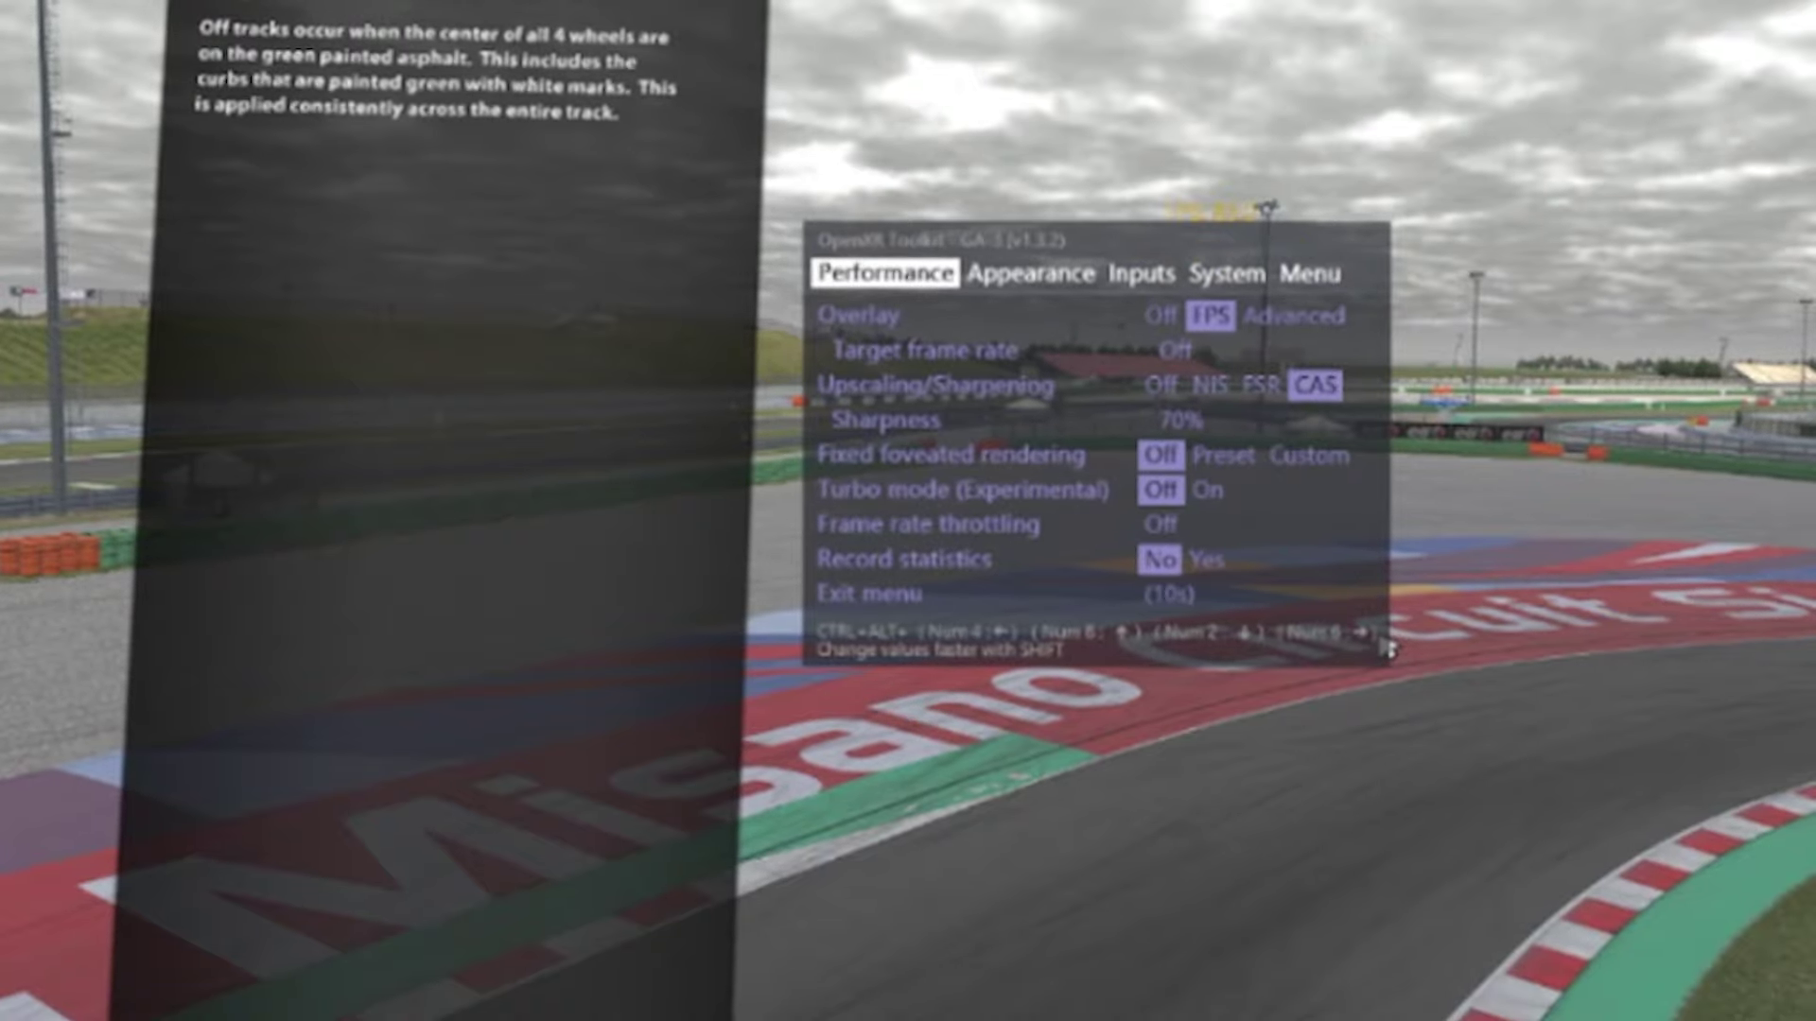
key("ctrl+alt+KP_6")
key("ctrl+alt+KP_6")
key("ctrl+alt+KP_6")
key("ctrl+alt+KP_6")
key("ctrl+alt+KP_6")
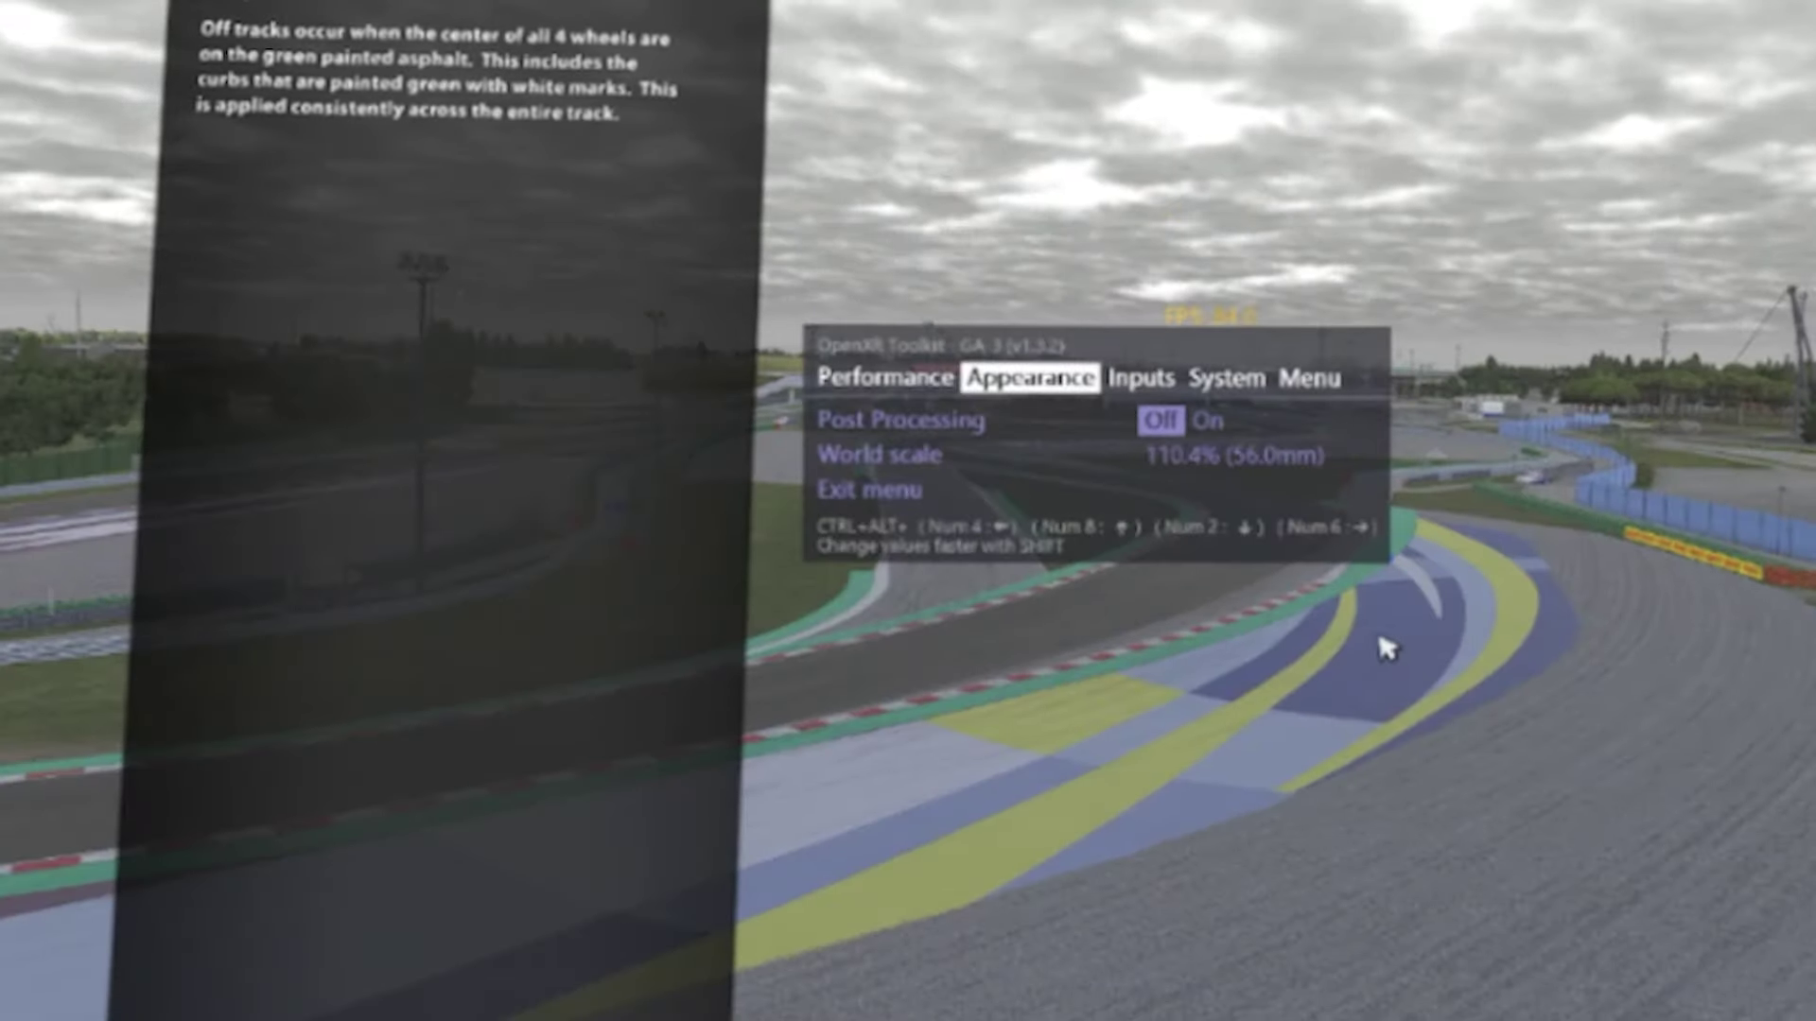
key("ctrl+alt+KP_4")
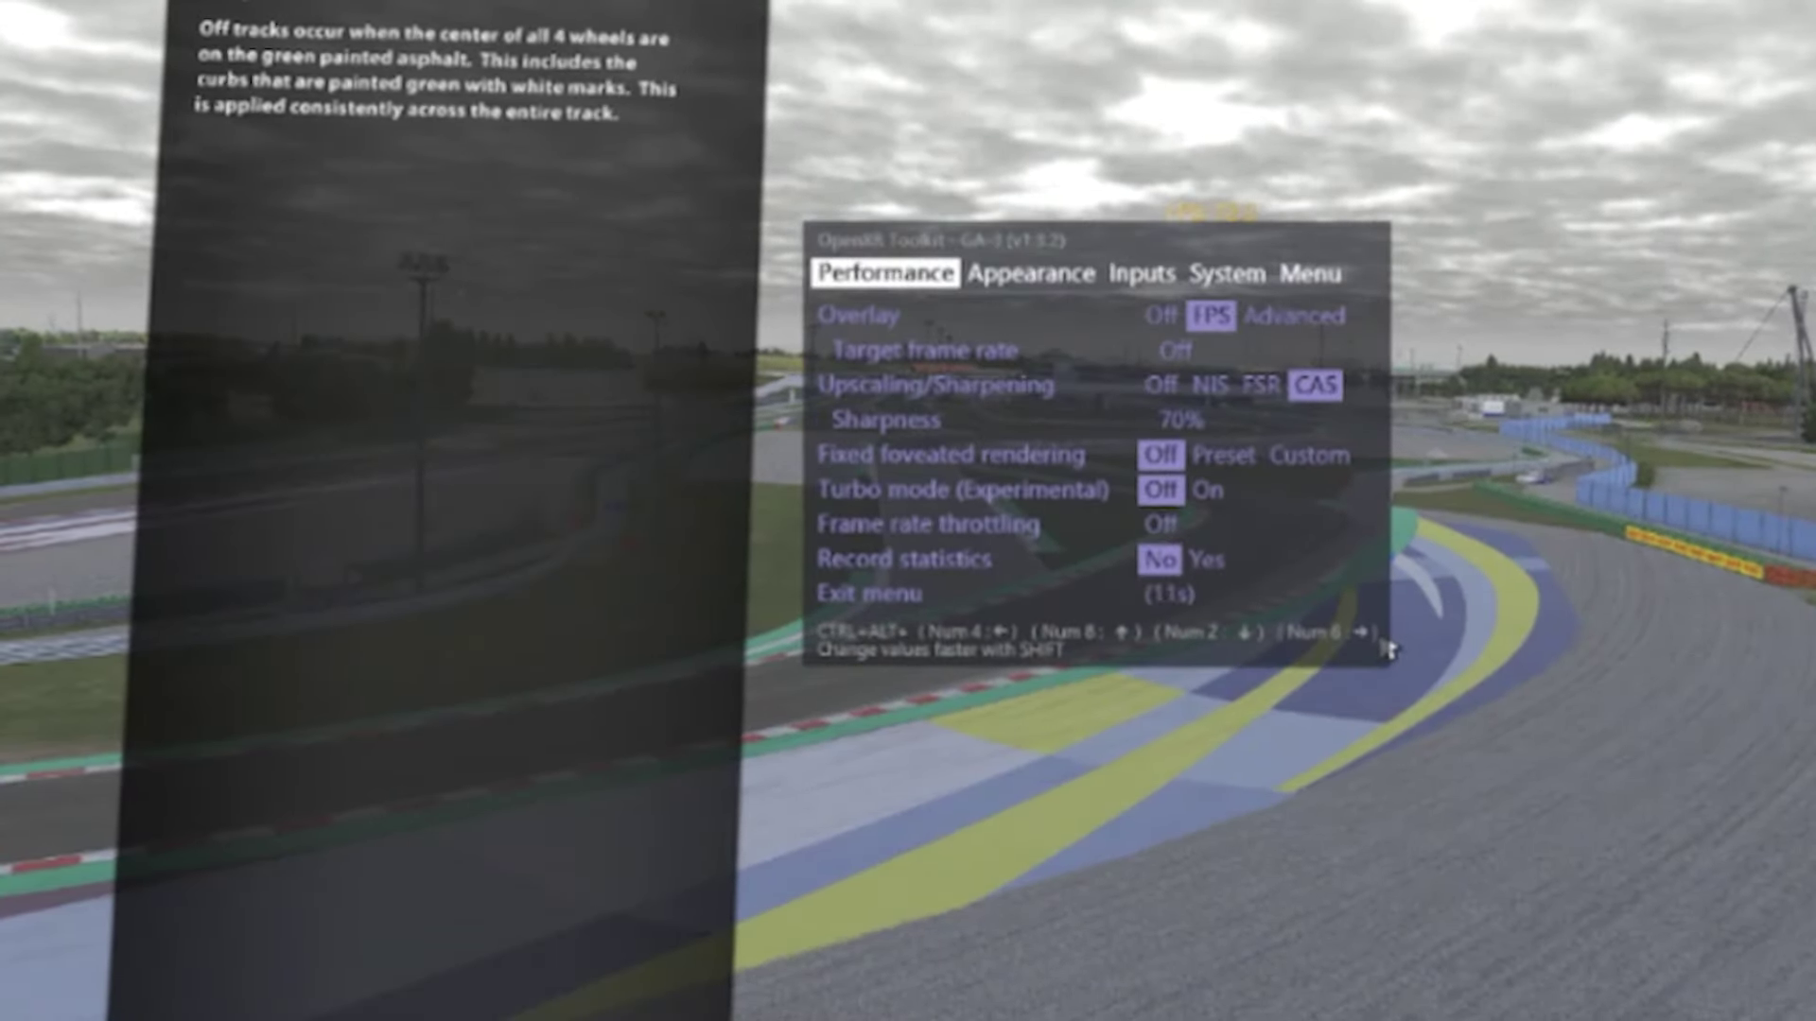
key("ctrl+alt+KP_6")
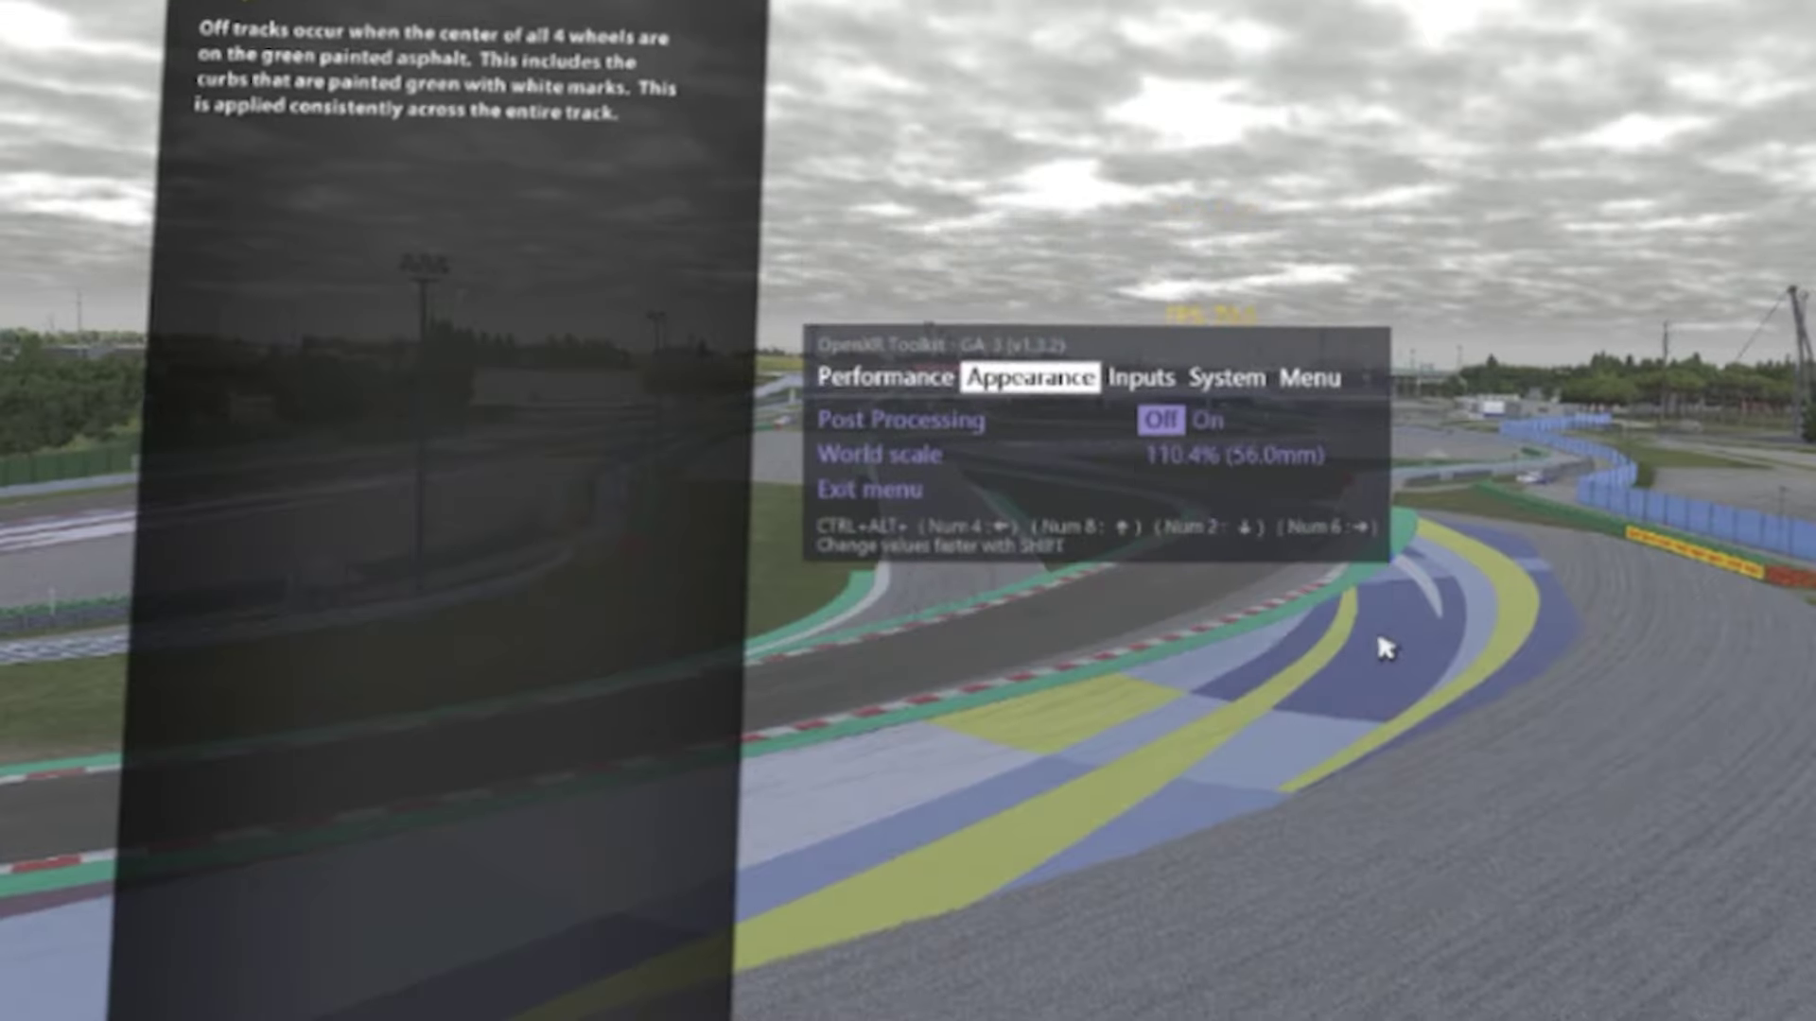
key("ctrl+alt+KP_4")
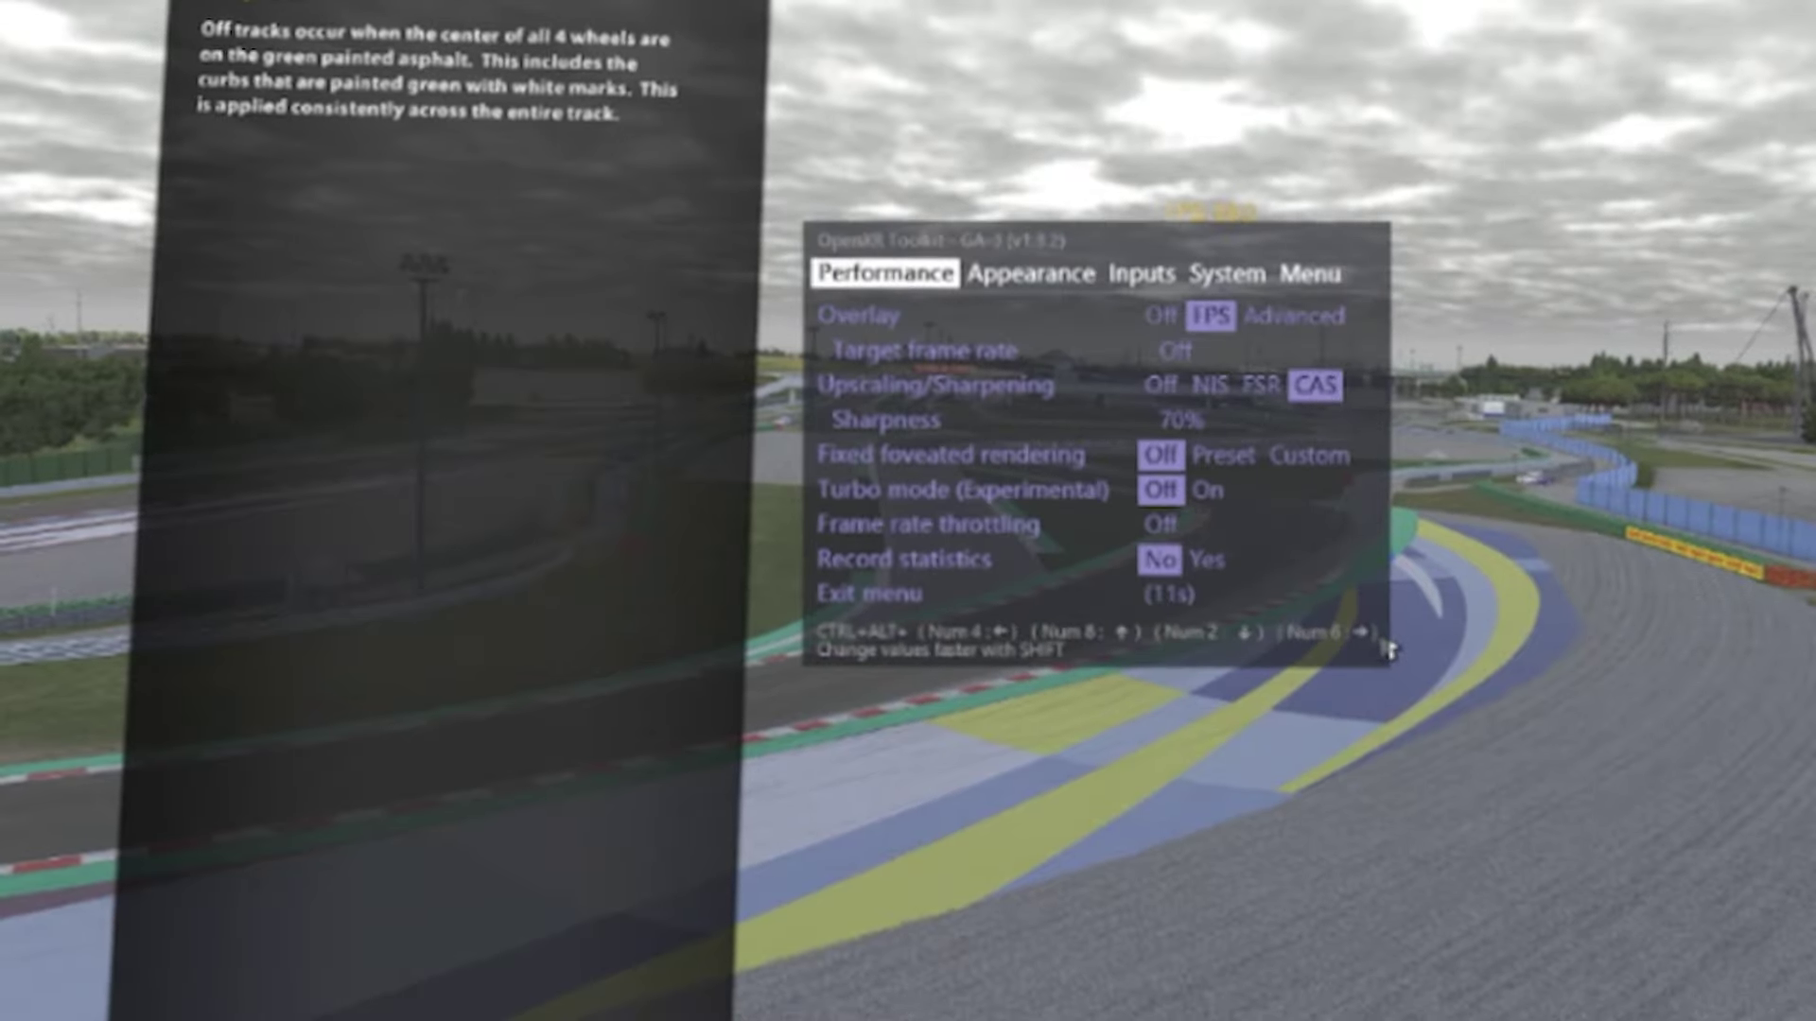
key("ctrl+alt+KP_2")
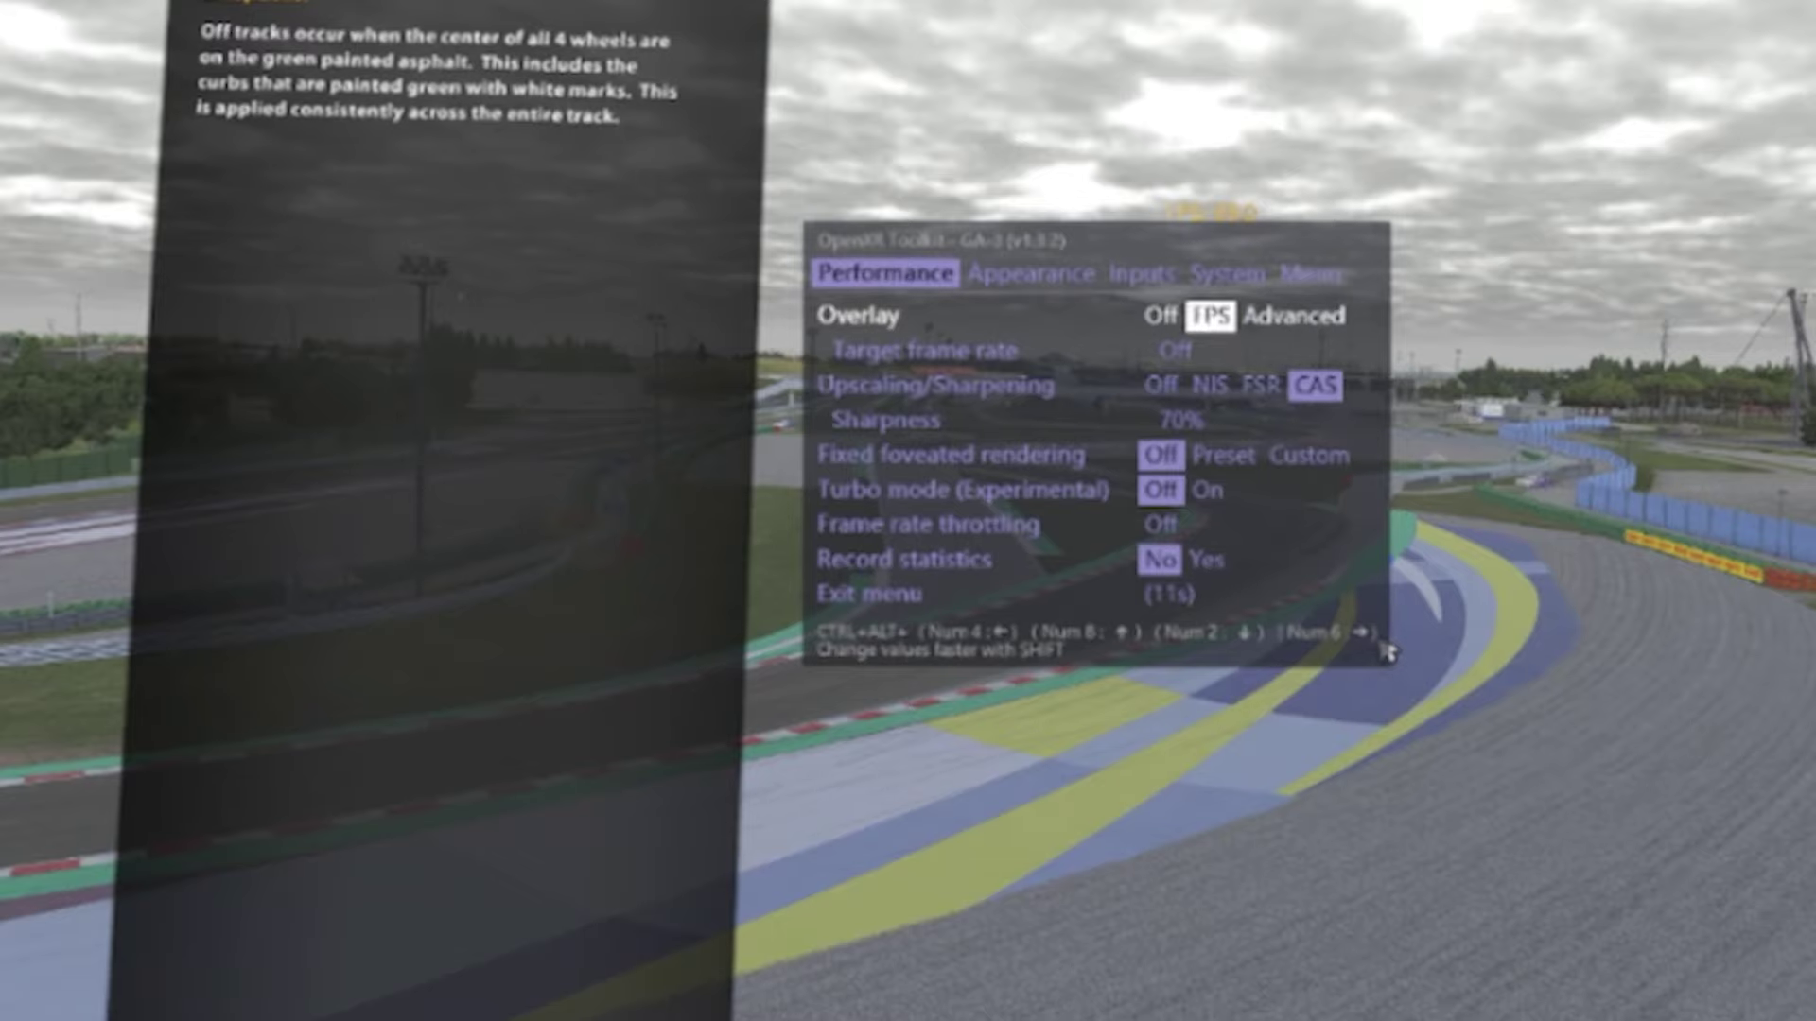
key("ctrl+alt+KP_2")
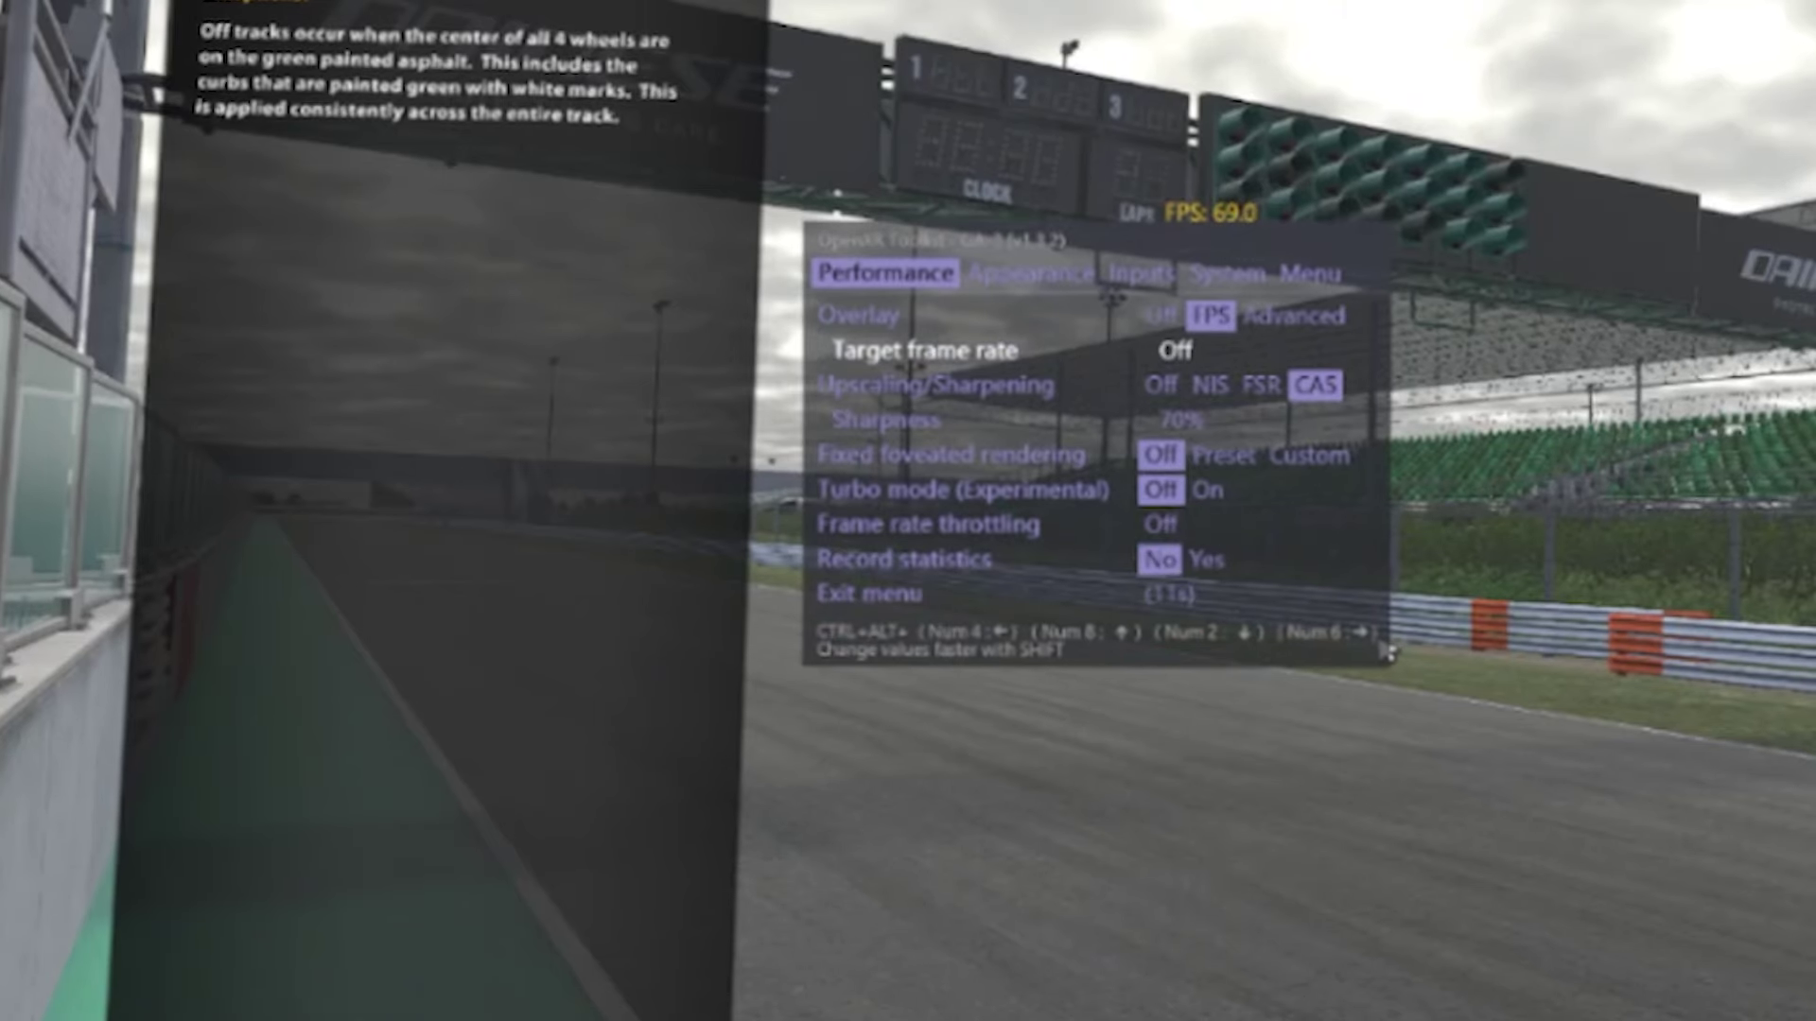
Review the Upscaling/Sharpening, Sharpness and Fixed foveated rendering settings without changing them.
key("ctrl+alt+KP_2")
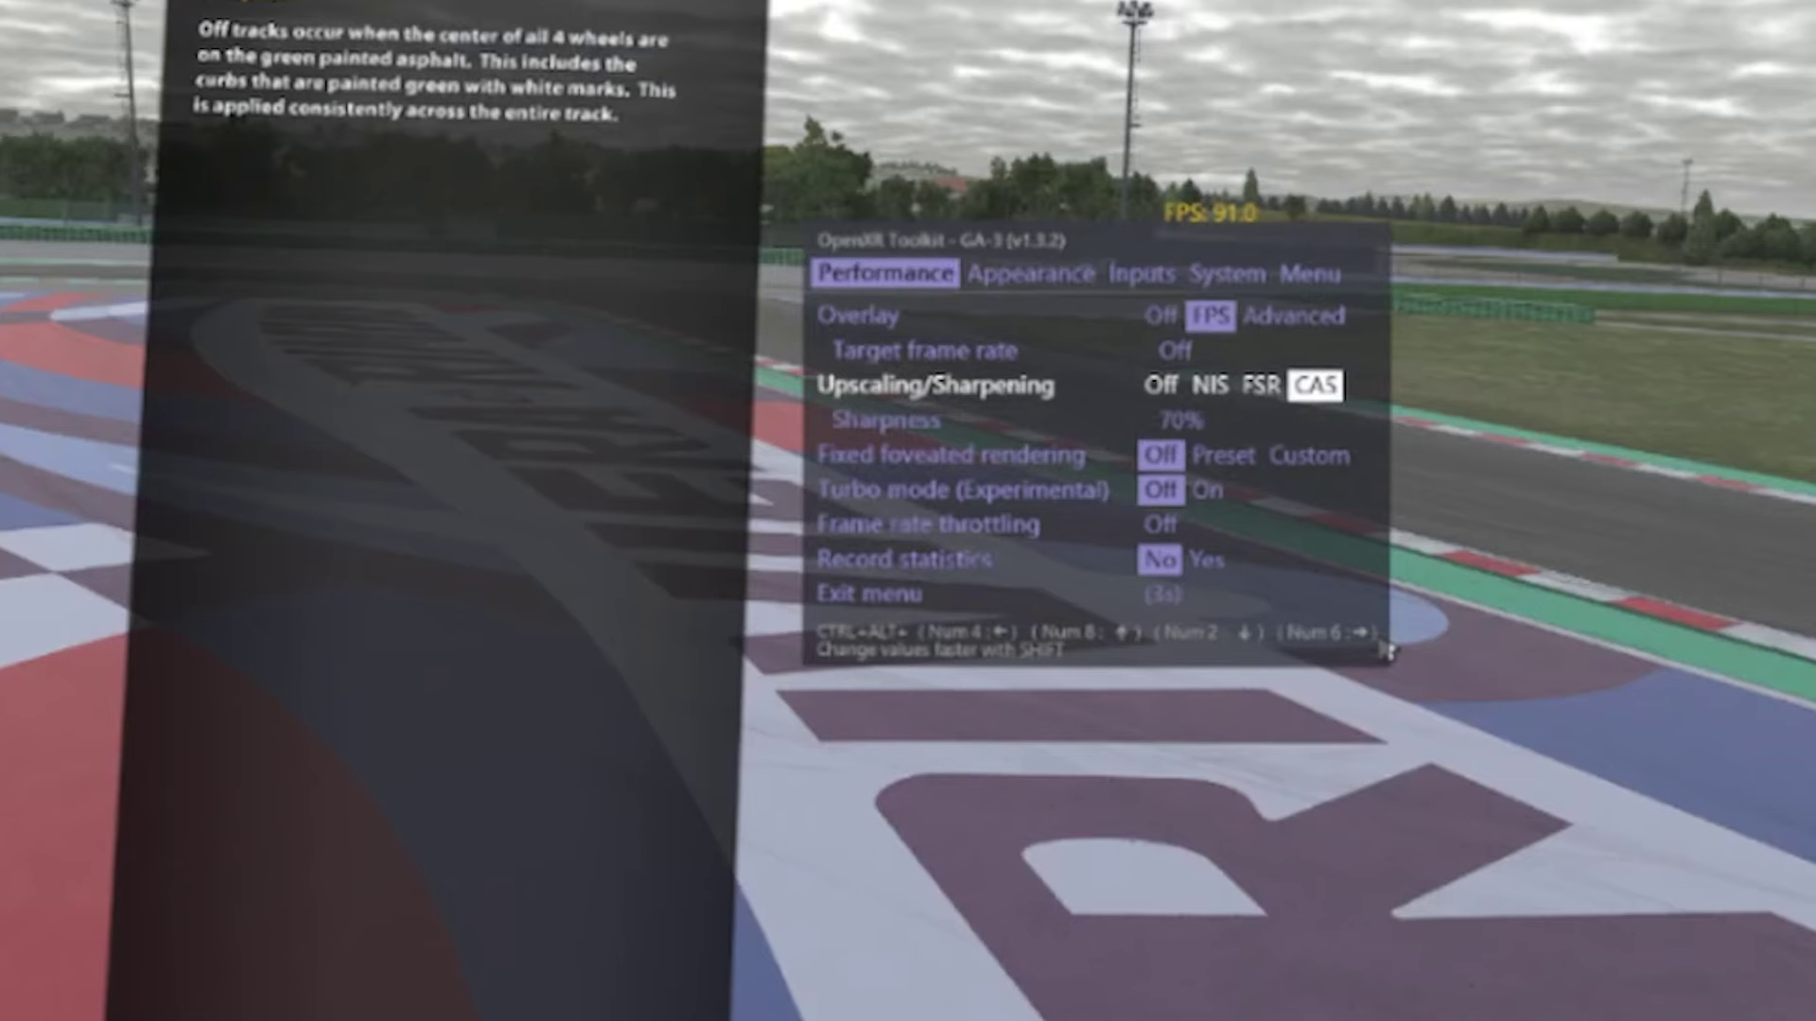
key("ctrl+alt+KP_2")
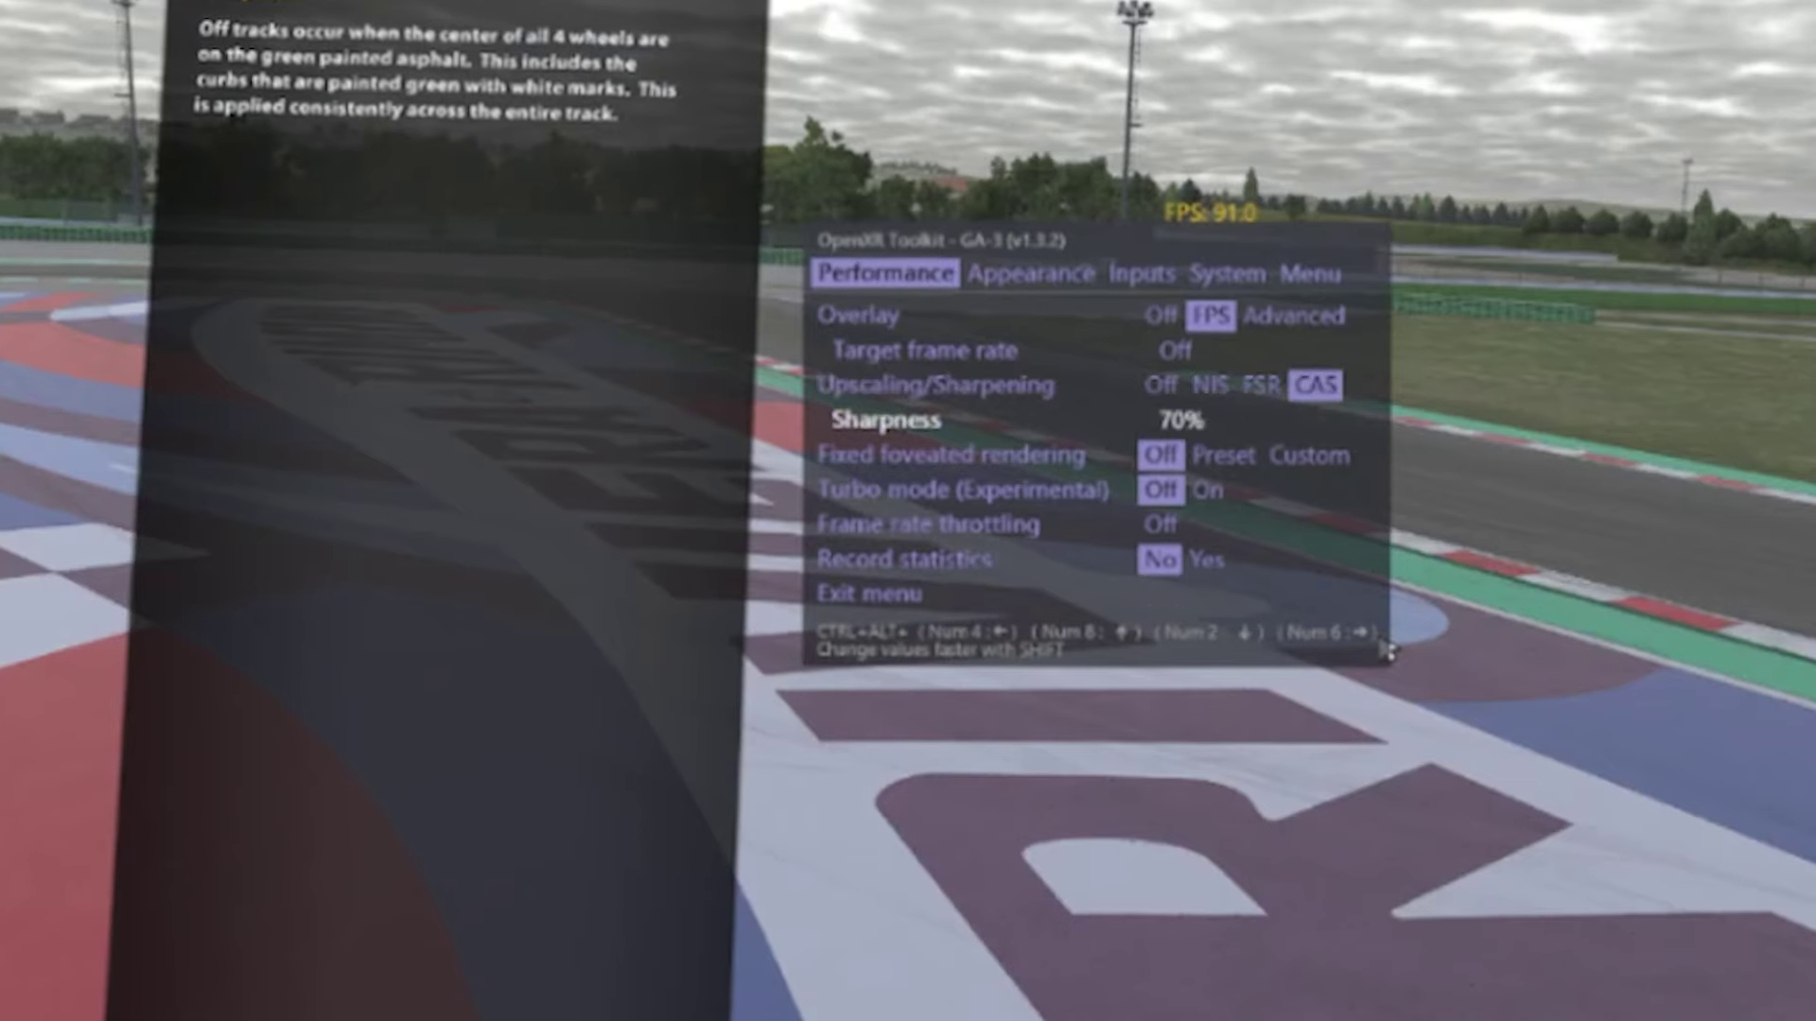
key("ctrl+alt+KP_8")
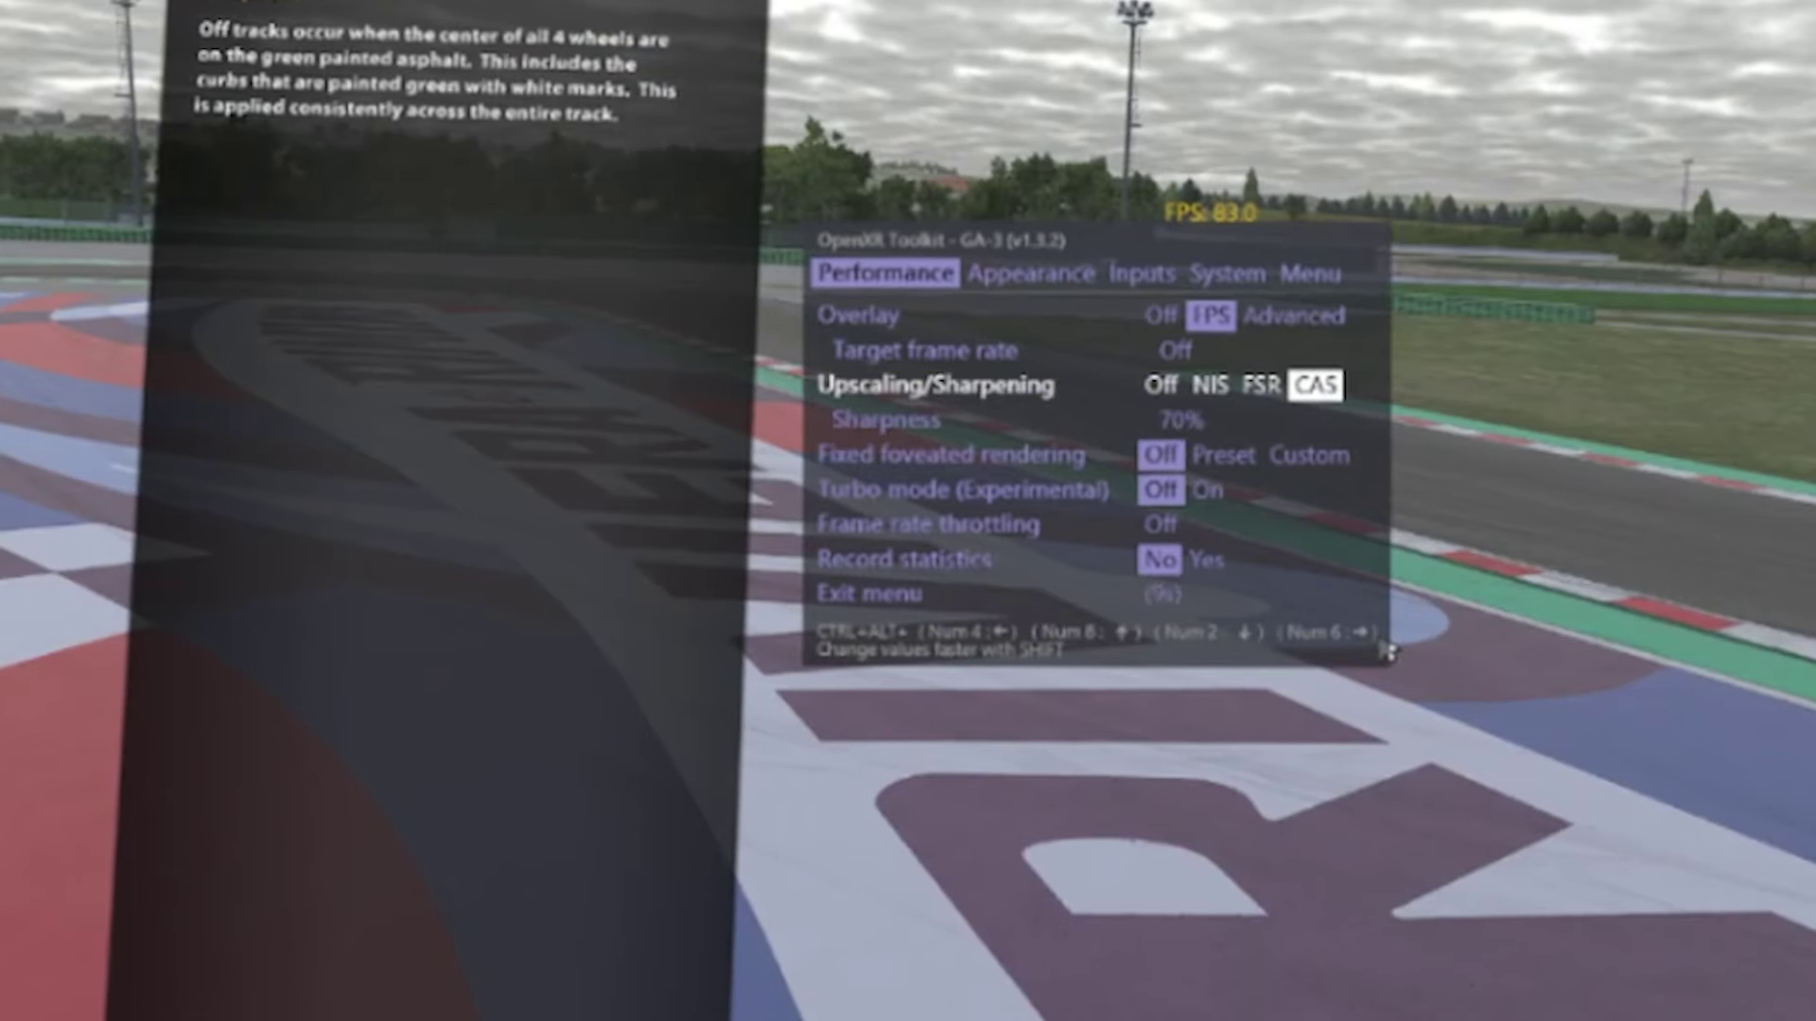
key("ctrl+alt+KP_2")
key("ctrl+alt+KP_8")
key("ctrl+alt+KP_2")
key("ctrl+alt+KP_8")
key("ctrl+alt+KP_2")
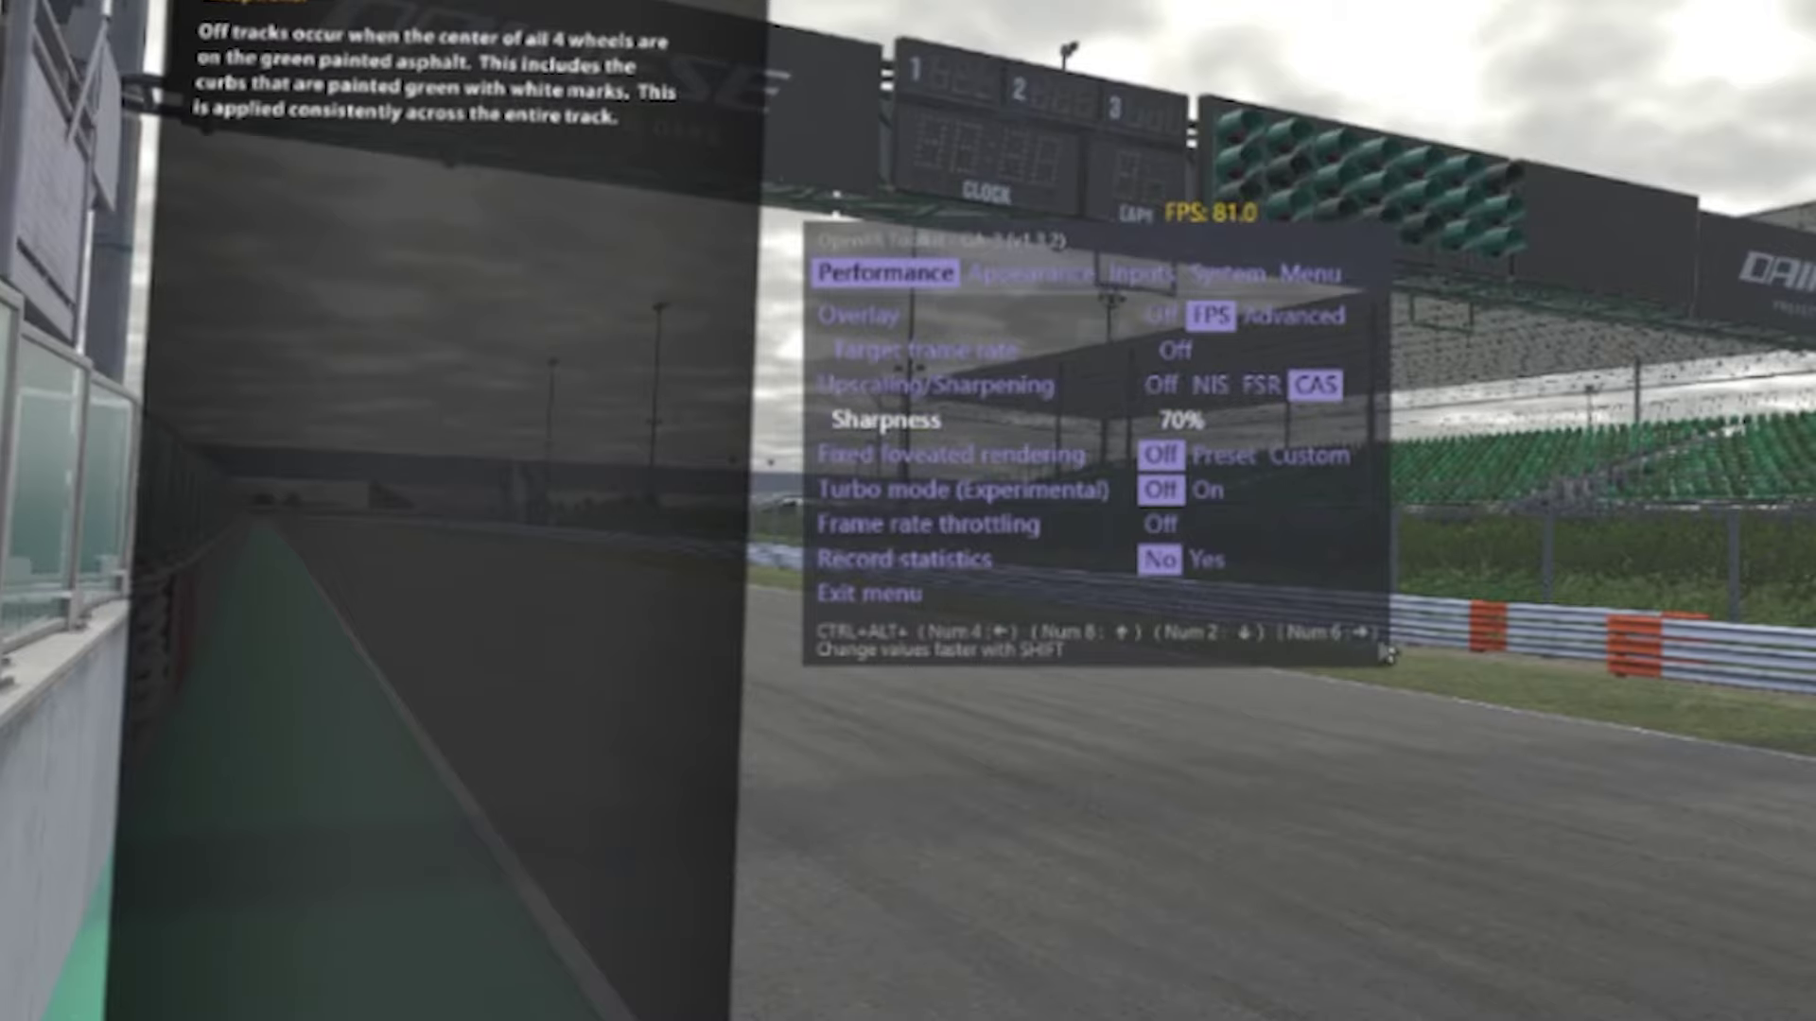
key("ctrl+alt+KP_2")
key("ctrl+alt+KP_8")
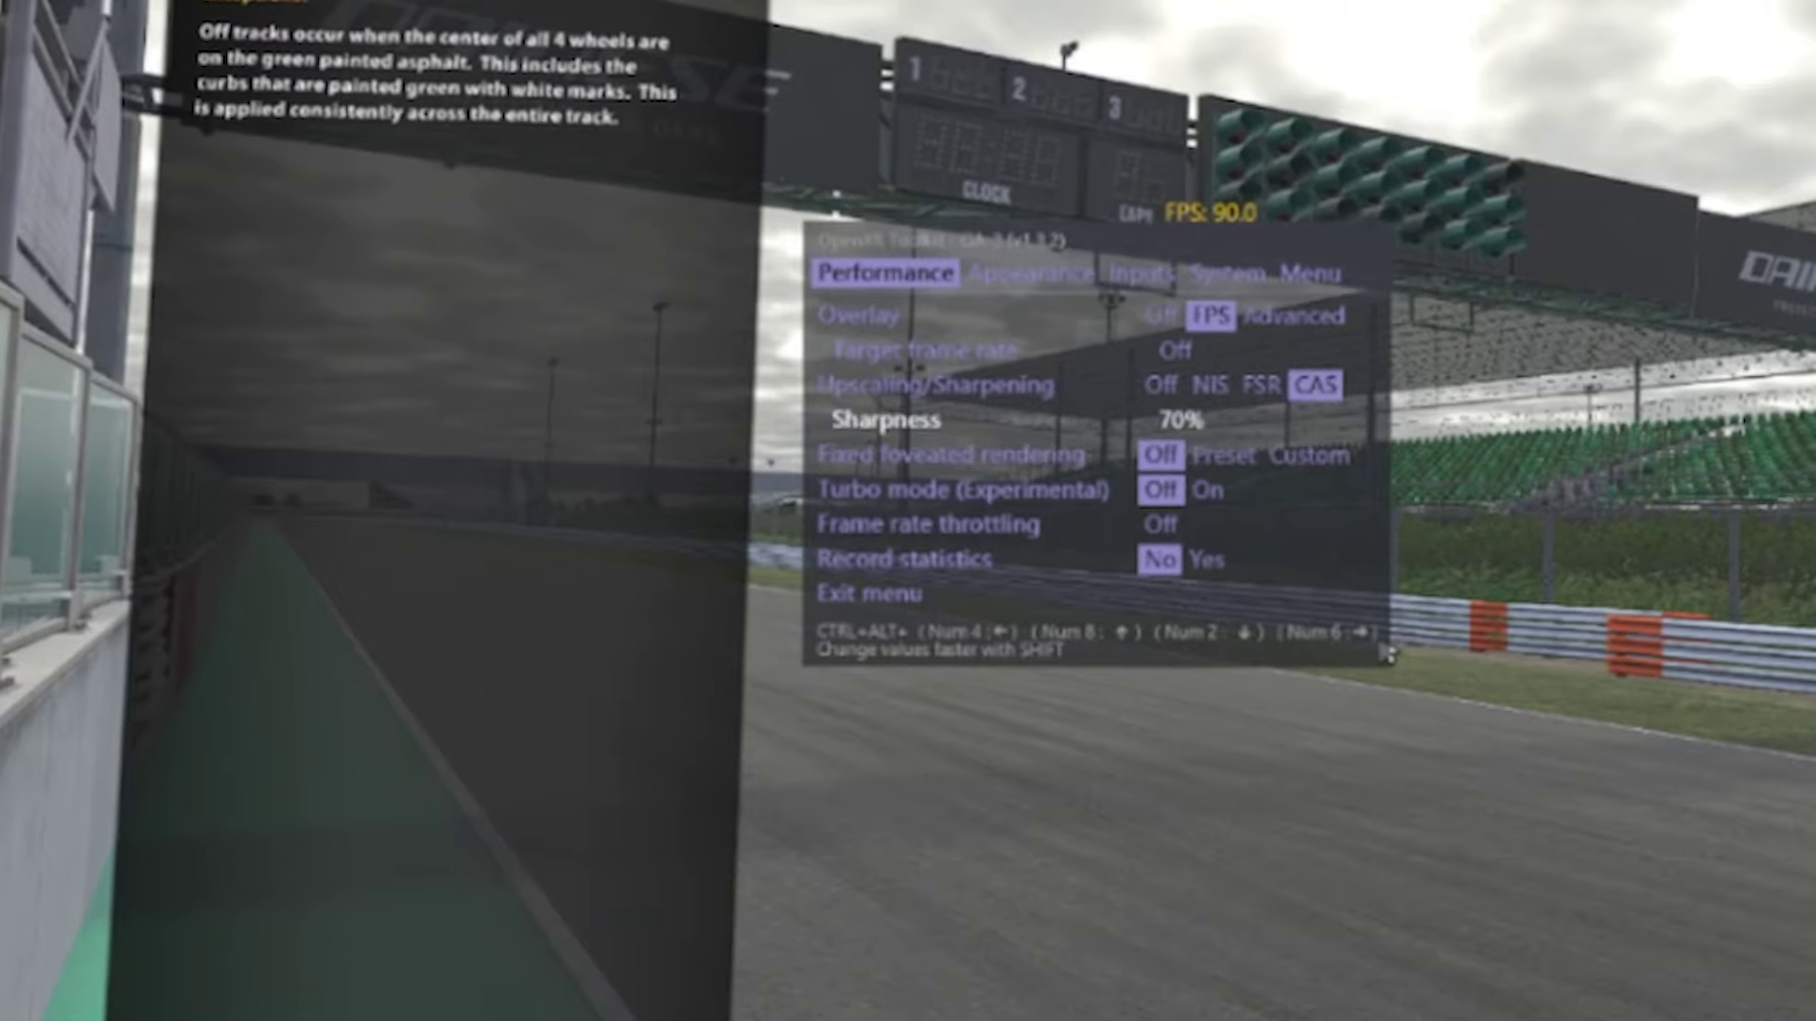
key("ctrl+alt+KP_2")
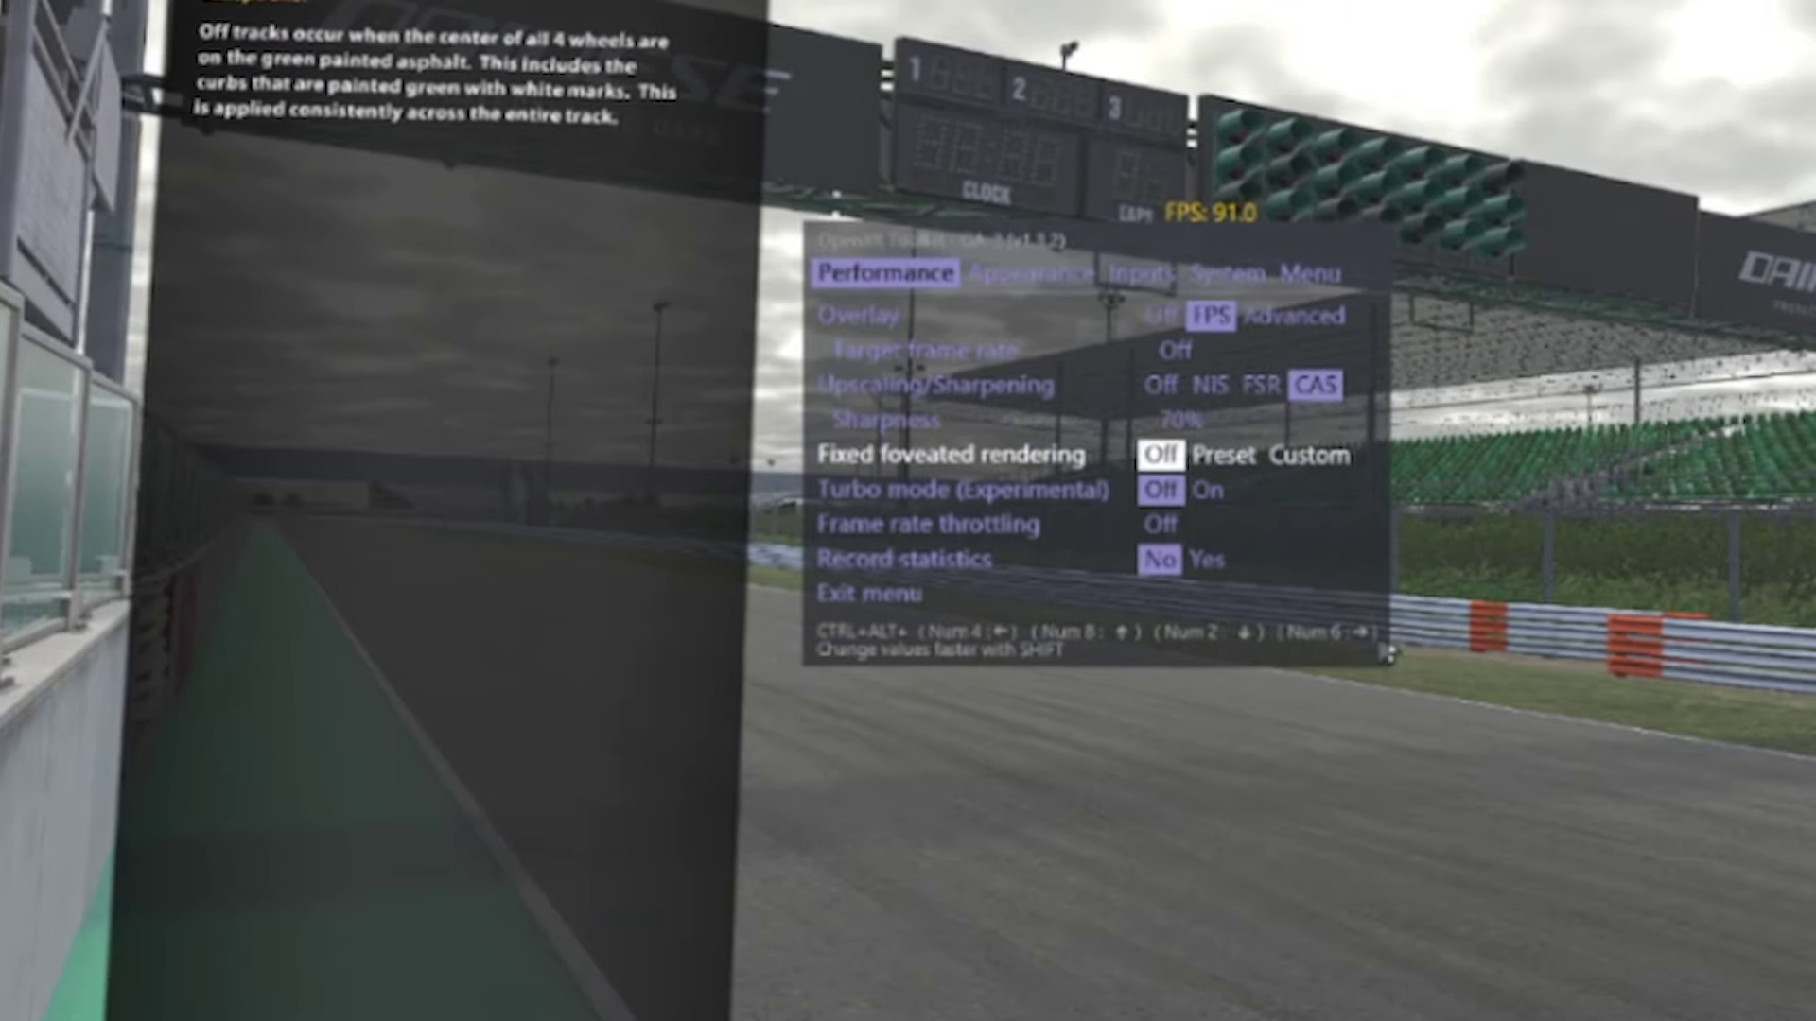
Step between Fixed foveated rendering and the Turbo mode (Experimental) setting.
key("ctrl+alt+KP_2")
key("ctrl+alt+KP_8")
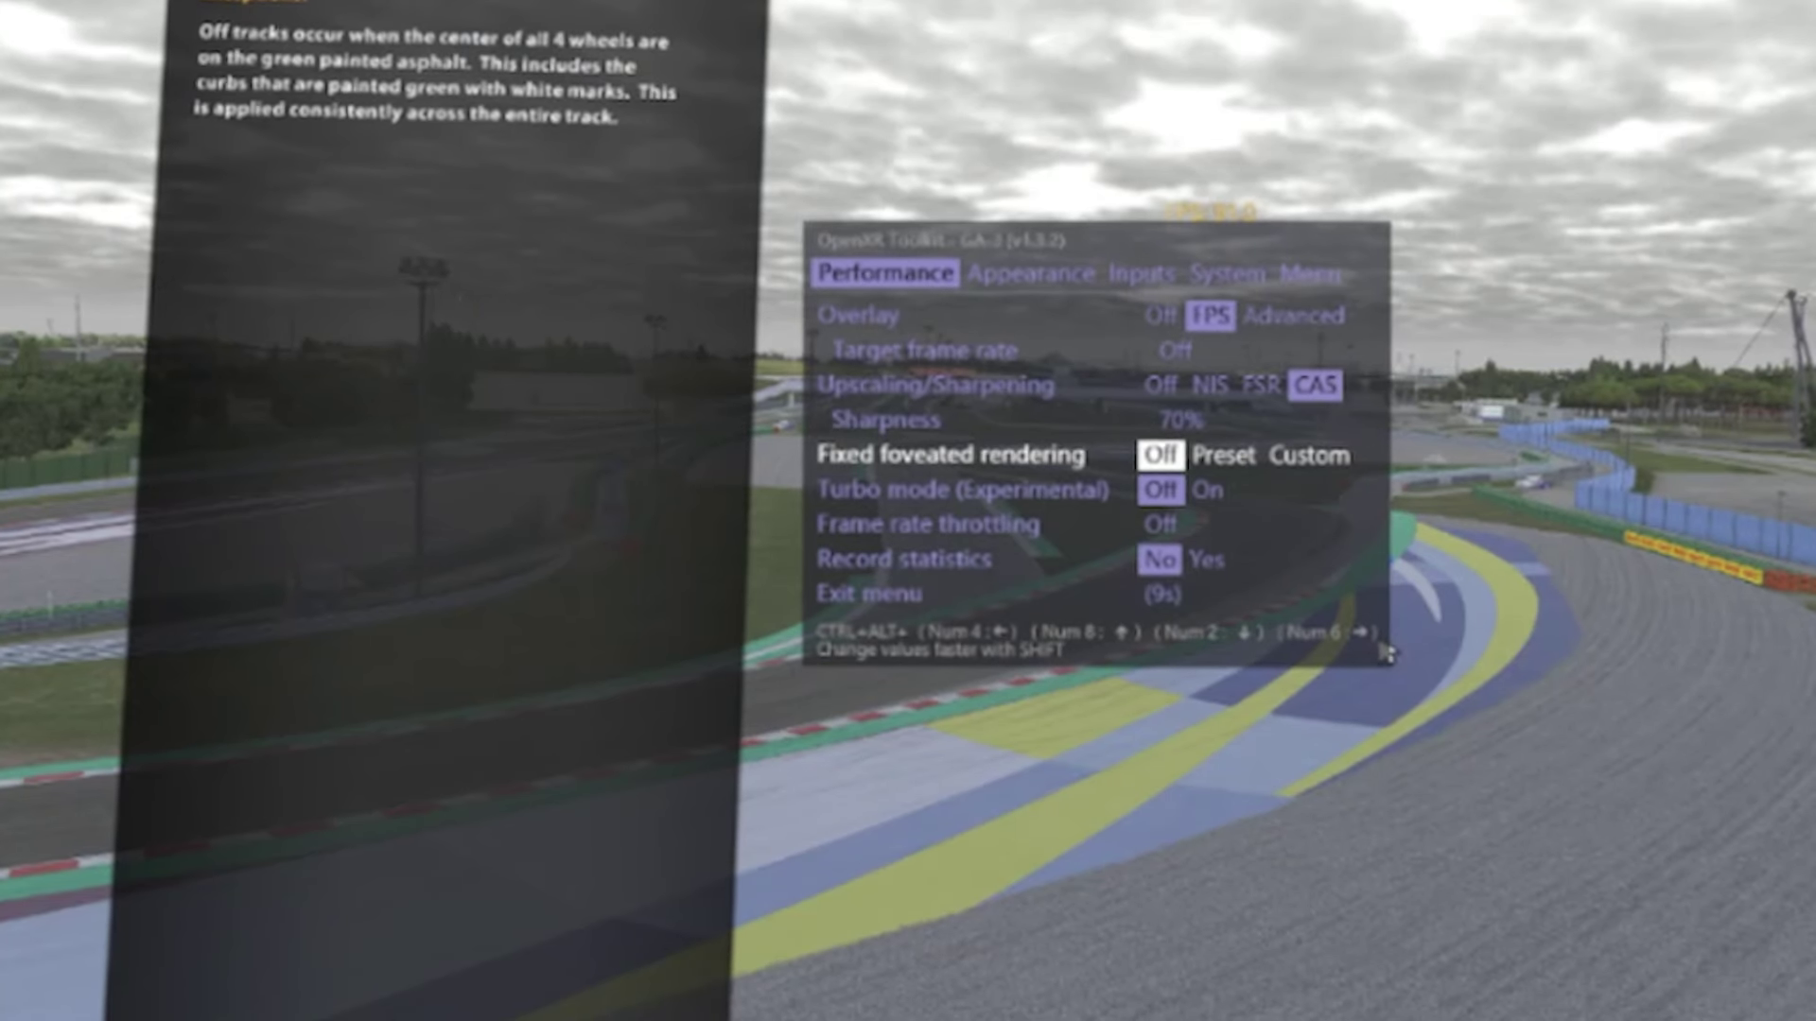
key("ctrl+alt+KP_2")
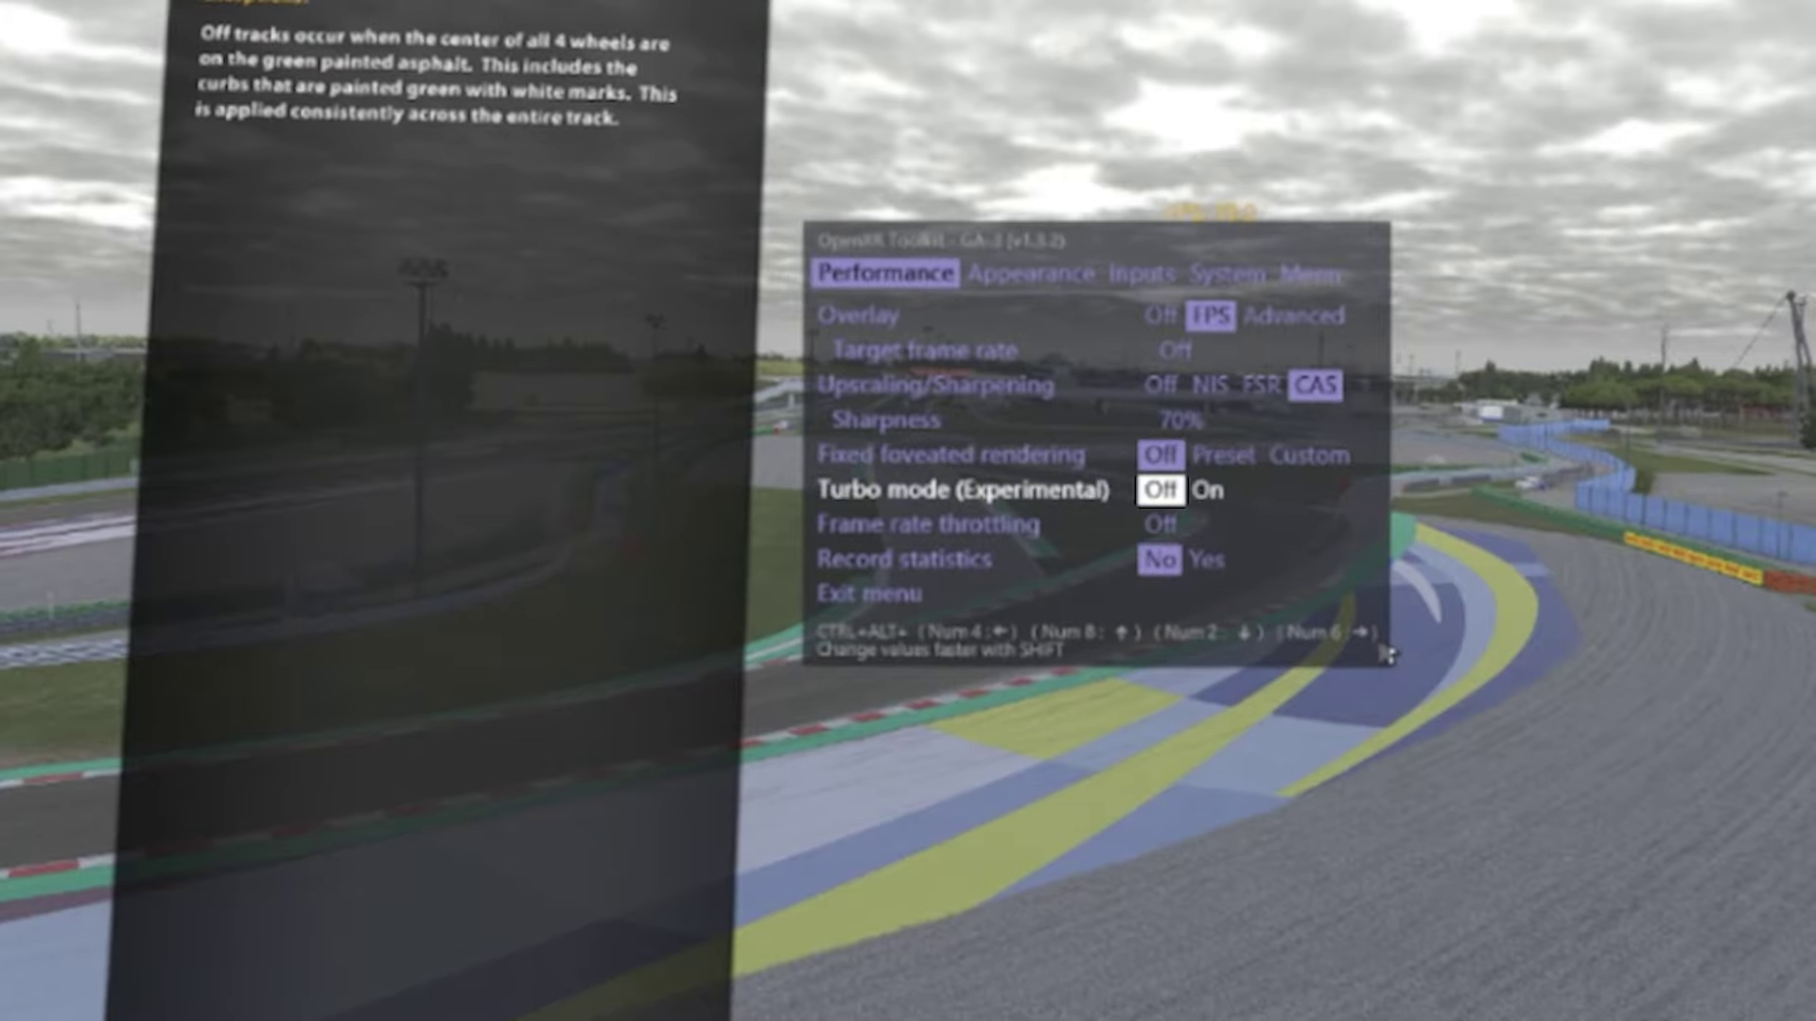
key("ctrl+alt+KP_8")
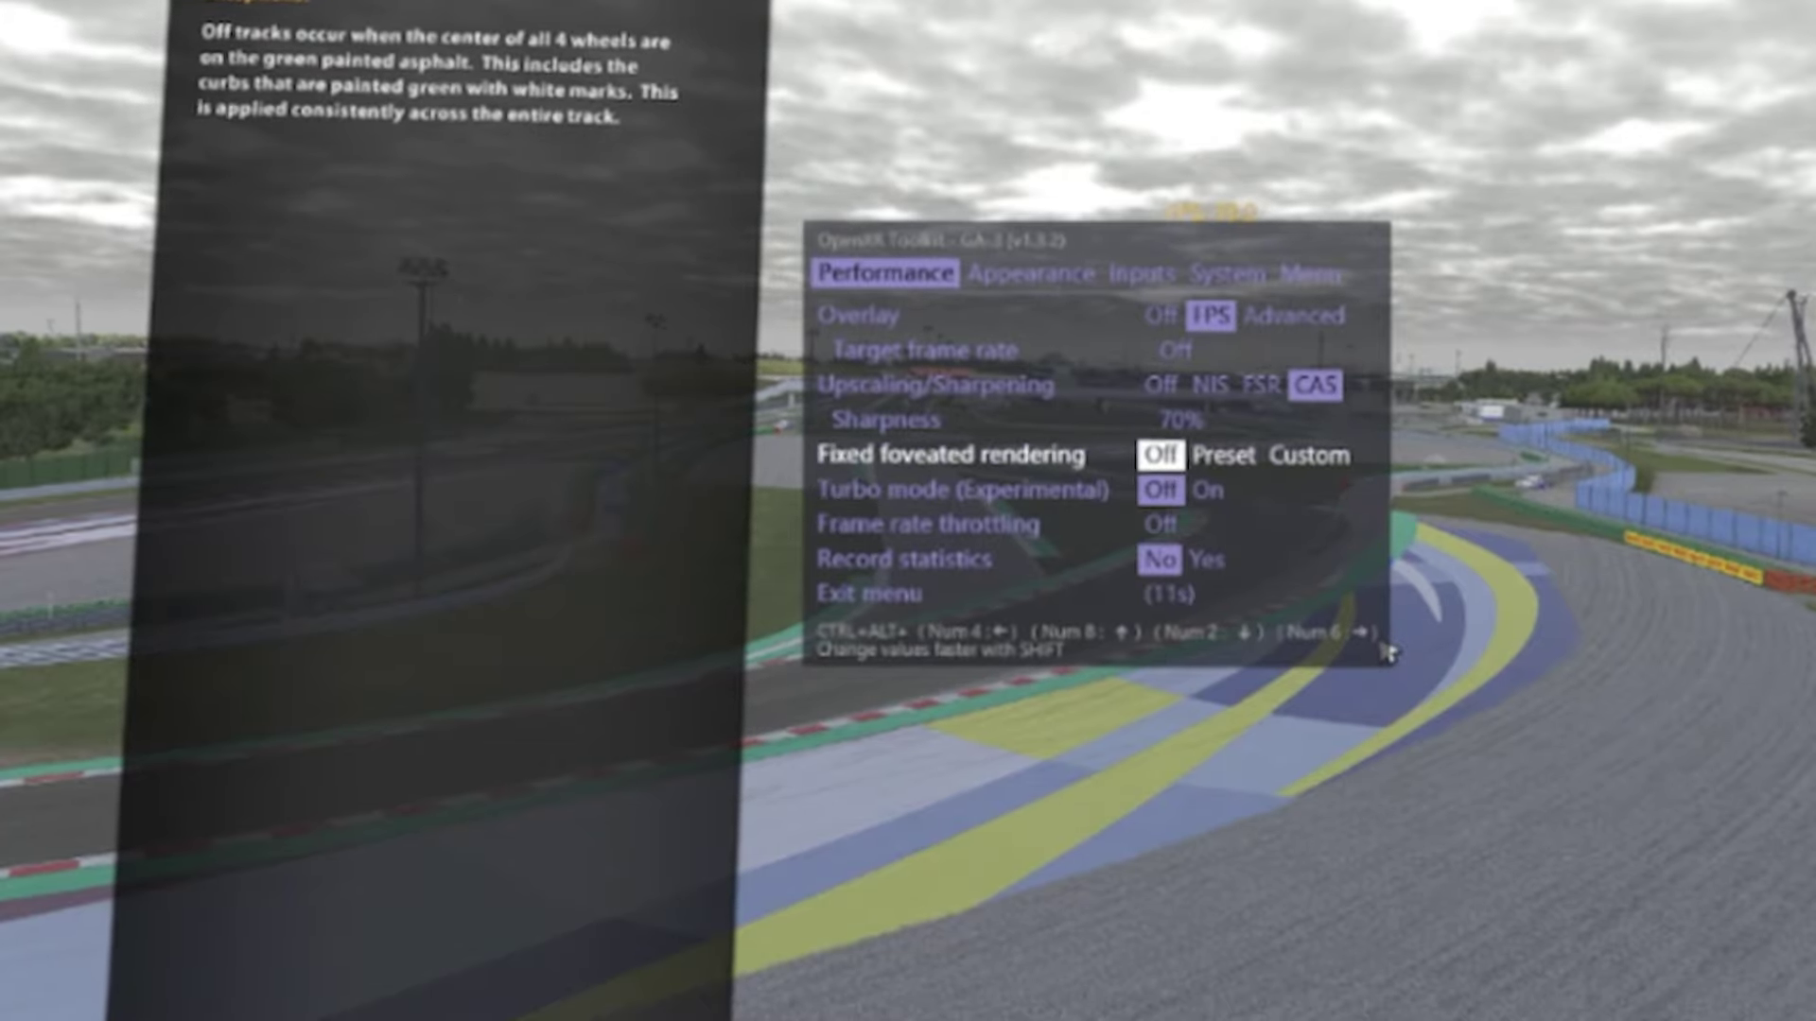
key("ctrl+alt+KP_2")
key("ctrl+alt+KP_8")
key("ctrl+alt+KP_2")
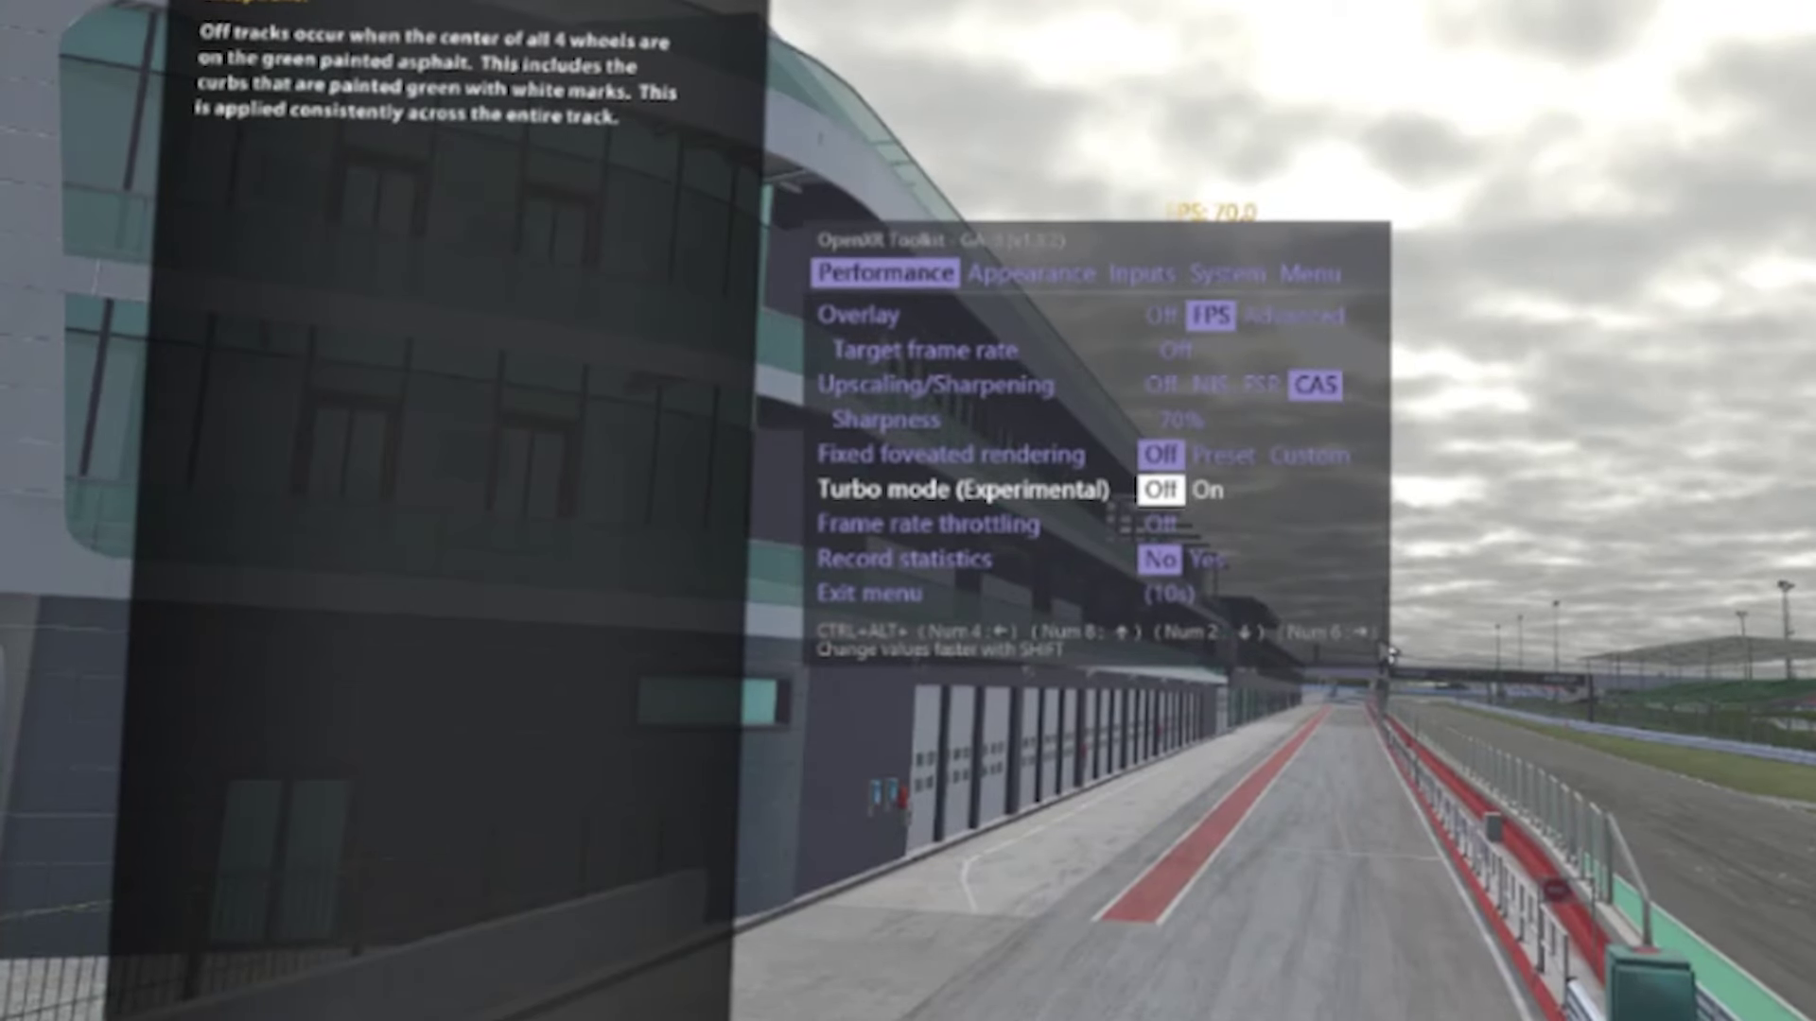
key("ctrl+alt+KP_2")
key("ctrl+alt+KP_8")
Switch Turbo mode On and back Off three times, leaving it Off.
key("ctrl+alt+KP_6")
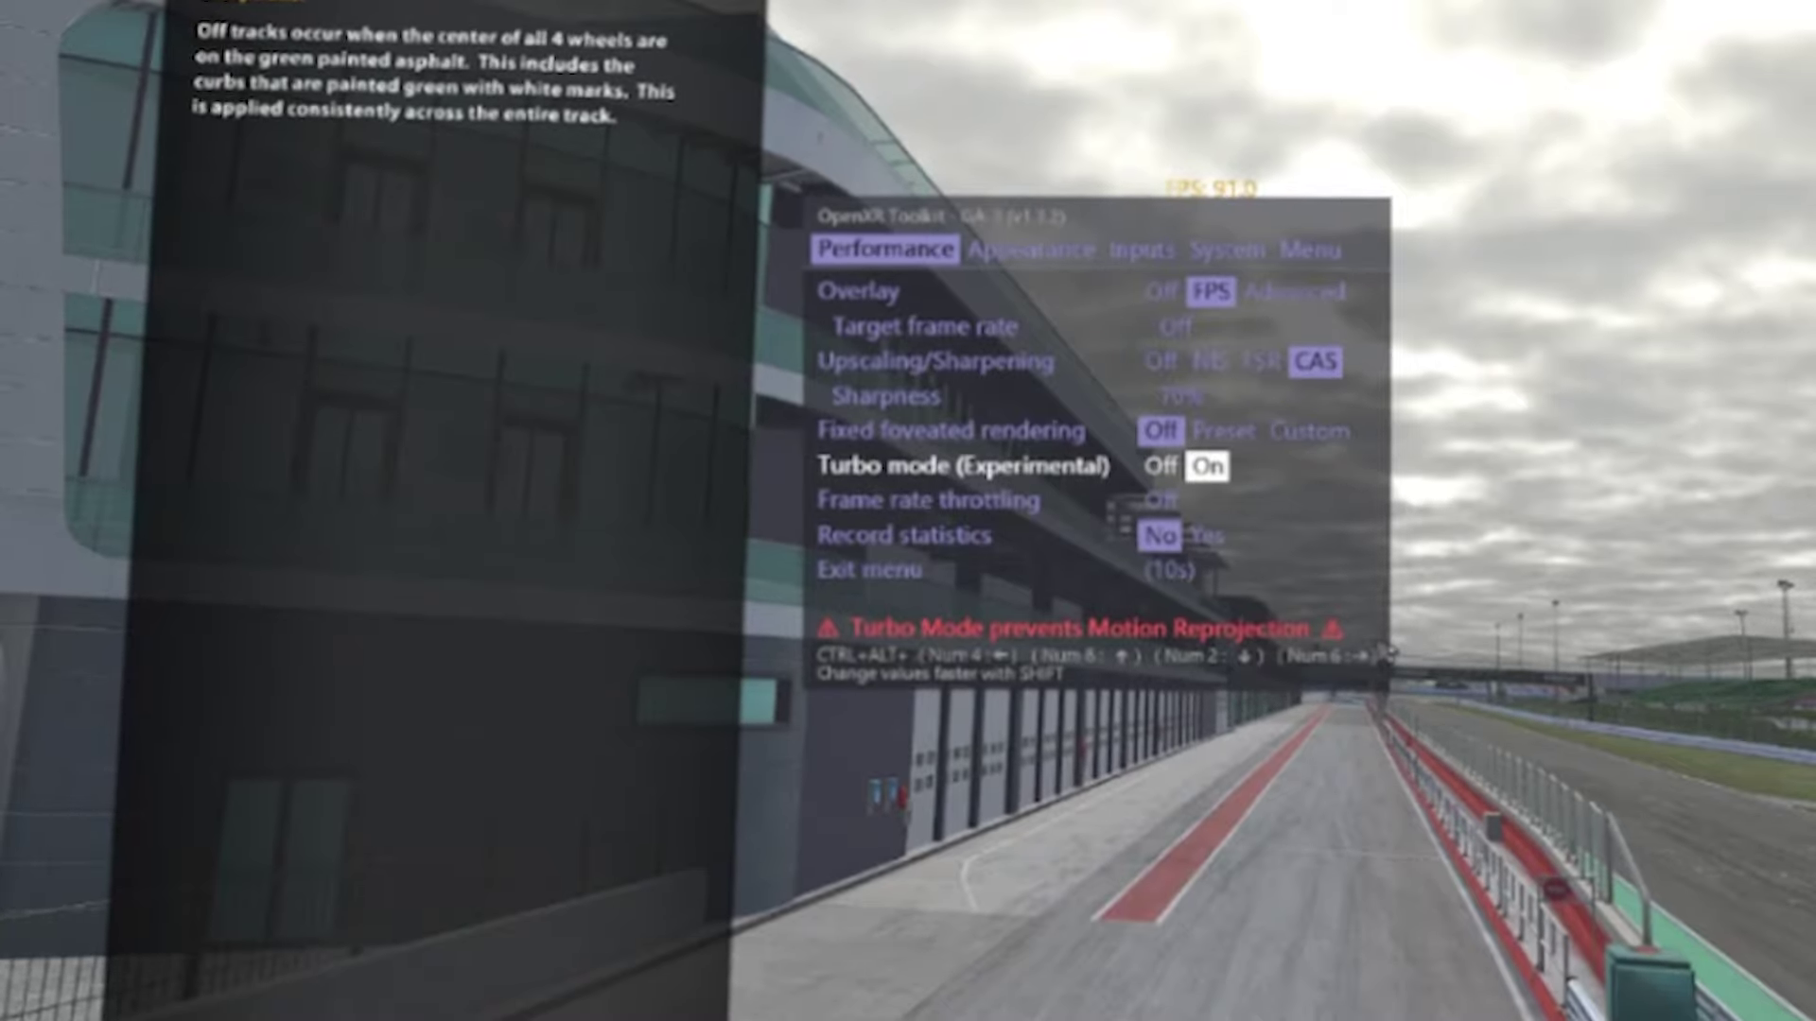
key("ctrl+alt+KP_4")
key("ctrl+alt+KP_6")
key("ctrl+alt+KP_4")
key("ctrl+alt+KP_6")
key("ctrl+alt+KP_4")
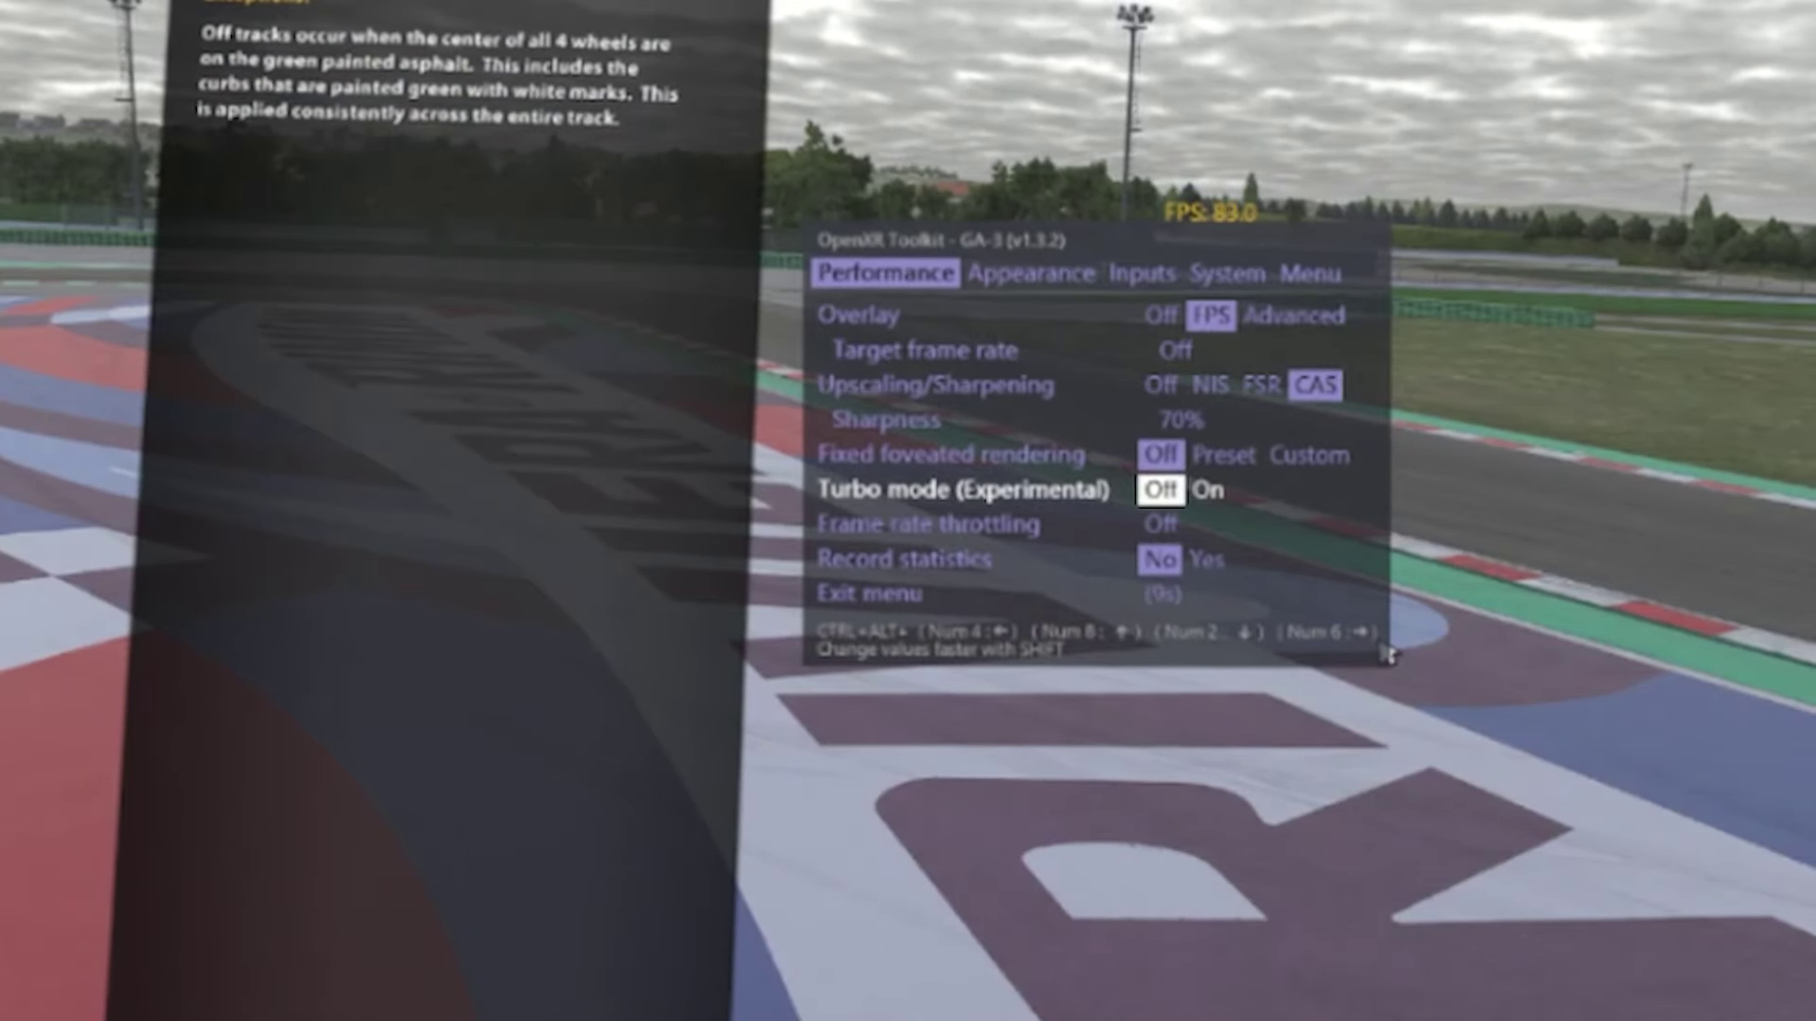
Check Frame rate throttling and Record statistics, then go to the Appearance page's Post Processing.
key("ctrl+alt+KP_2")
key("ctrl+alt+KP_8")
key("ctrl+alt+KP_2")
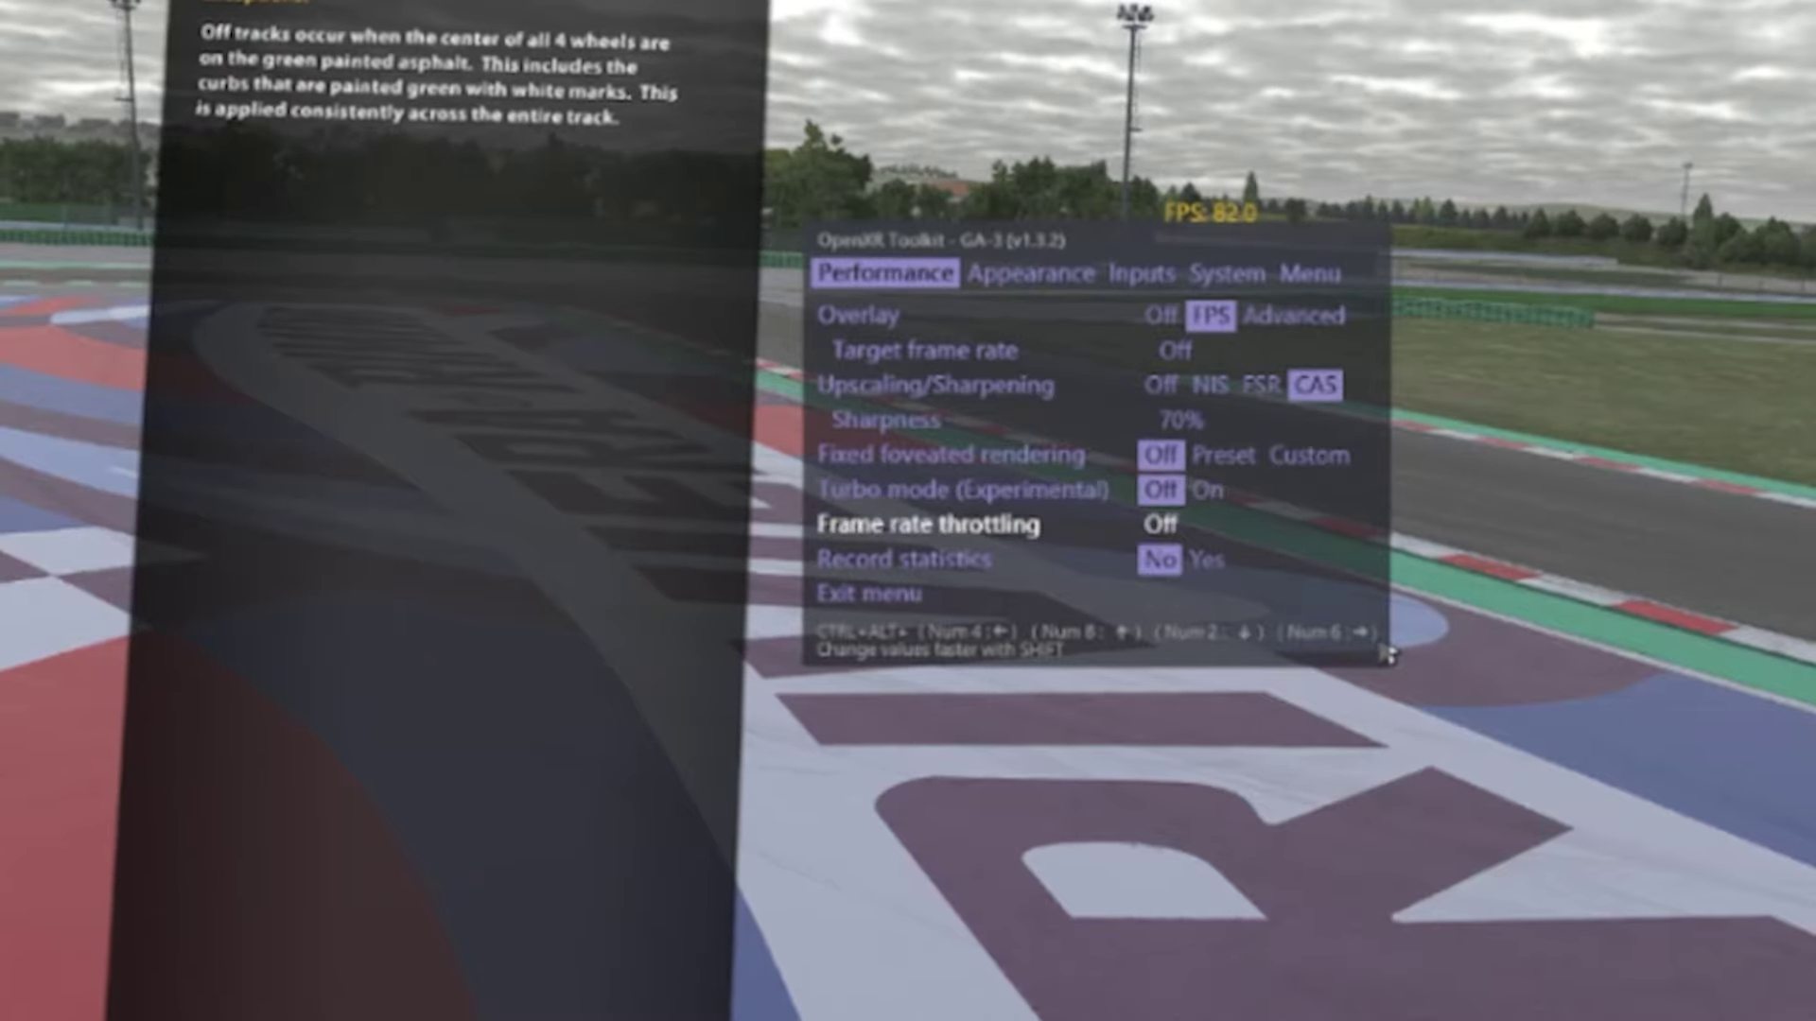
key("ctrl+alt+KP_2")
key("ctrl+alt+KP_8")
key("ctrl+alt+KP_8")
key("ctrl+alt+KP_8")
key("ctrl+alt+KP_8")
key("ctrl+alt+KP_8")
key("ctrl+alt+KP_8")
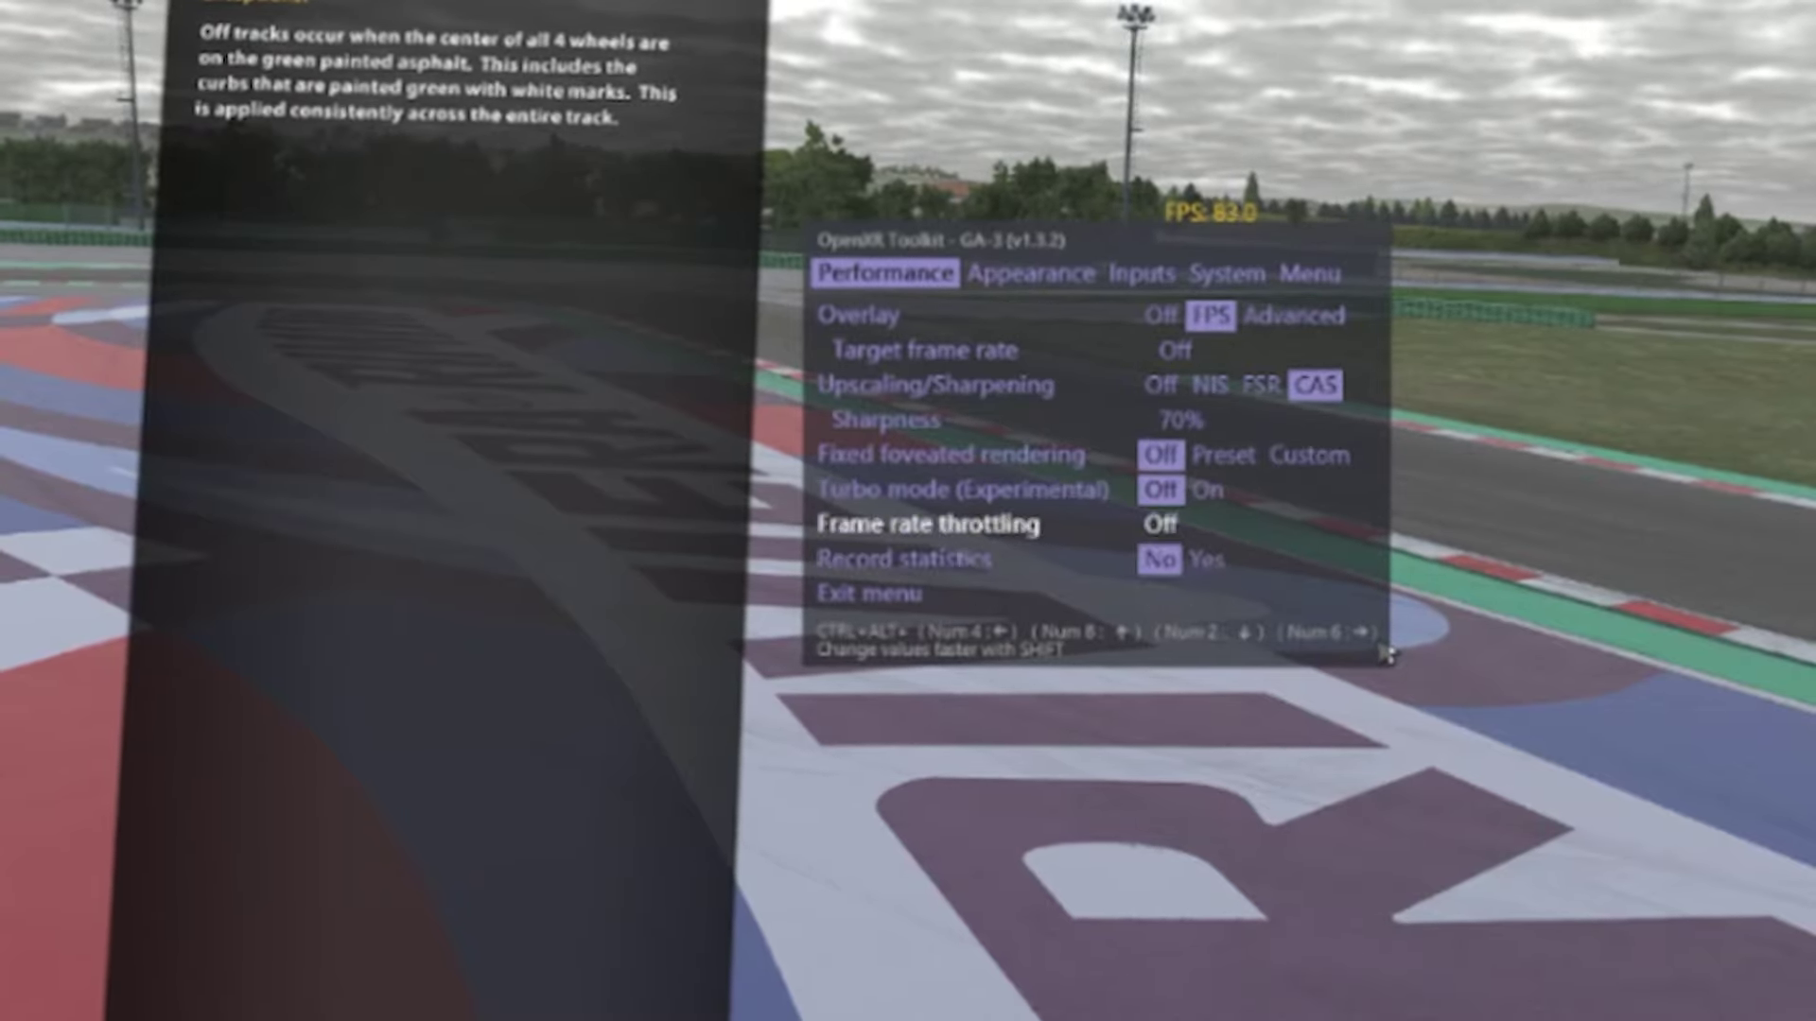
key("ctrl+alt+KP_8")
key("ctrl+alt+KP_8")
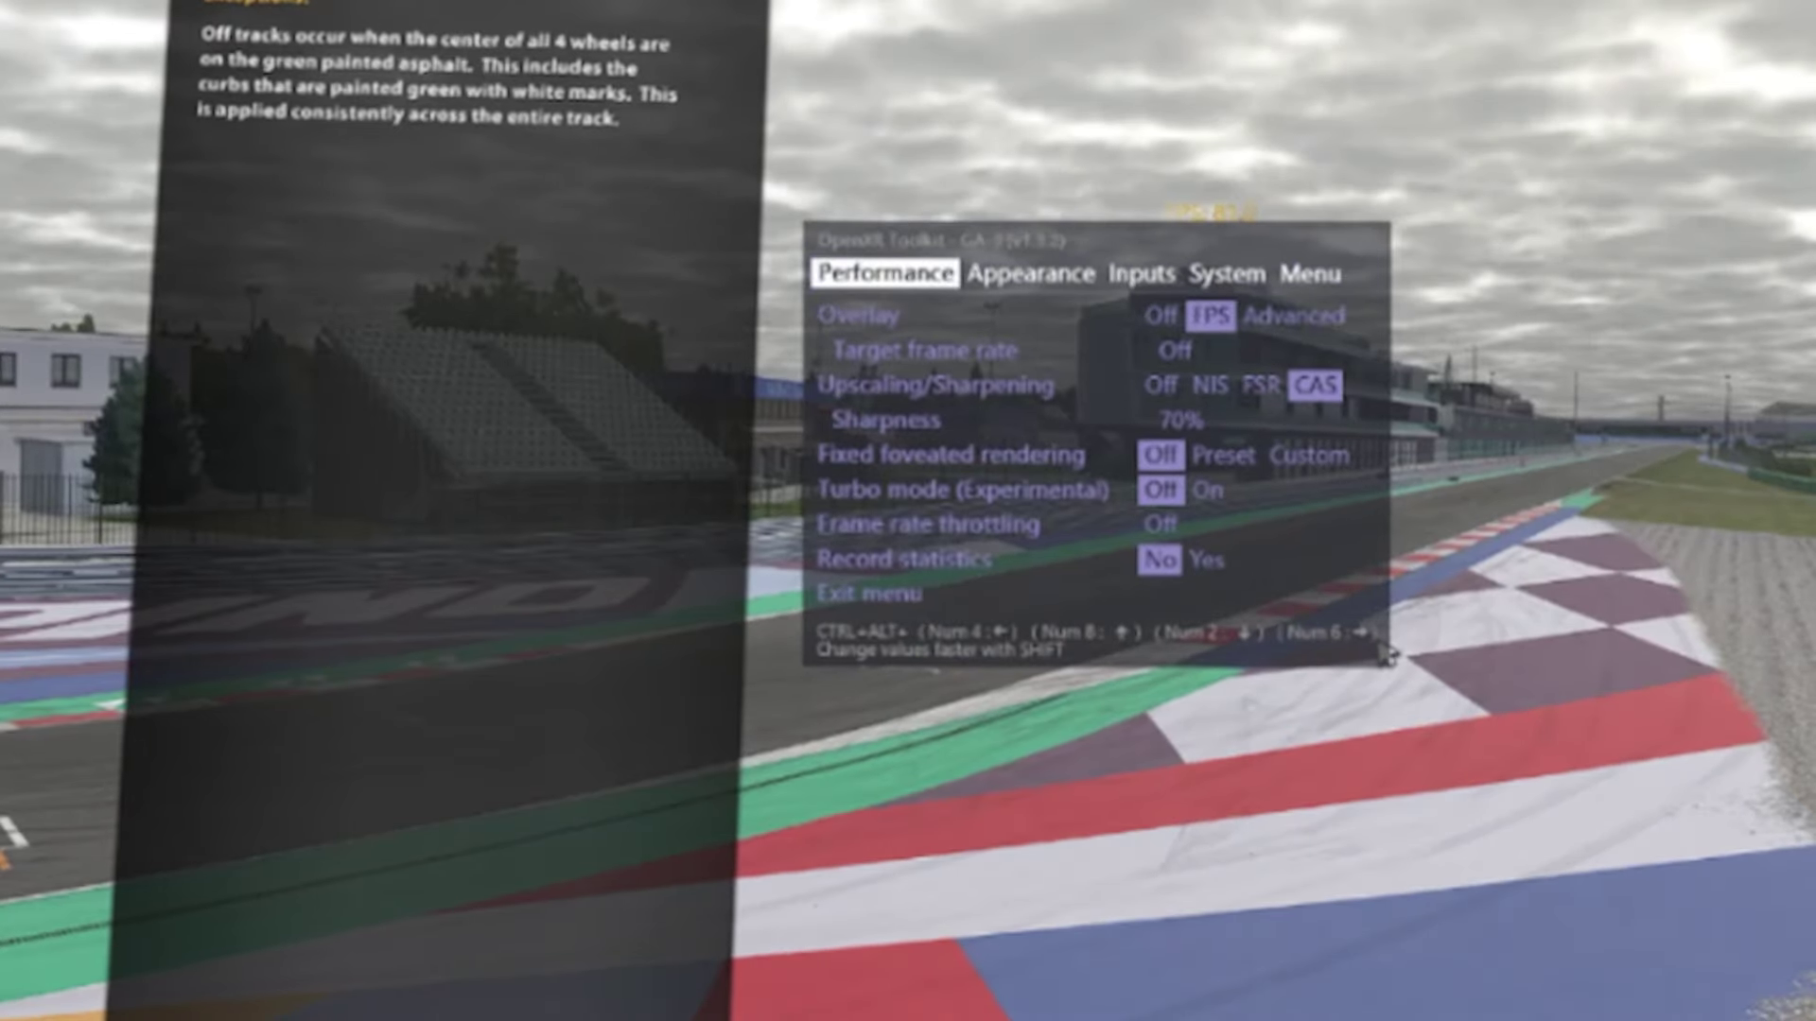
key("ctrl+alt+KP_6")
key("ctrl+alt+KP_2")
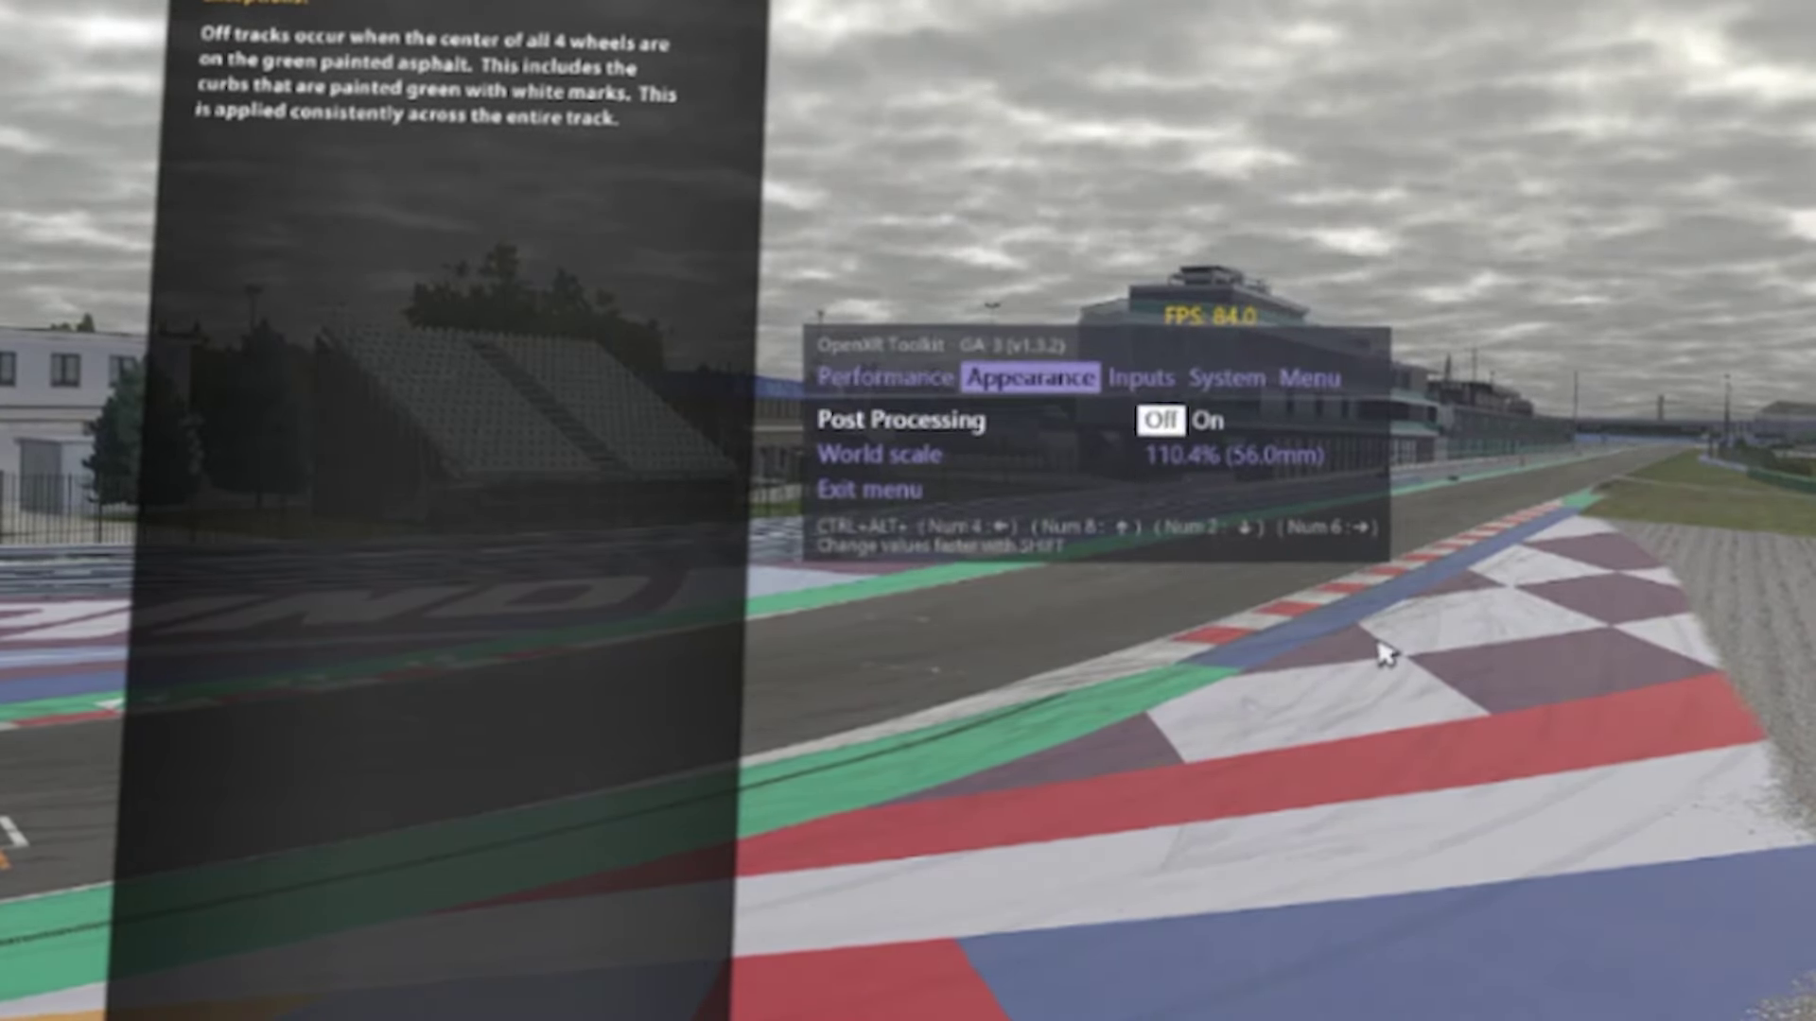
key("ctrl+alt+KP_6")
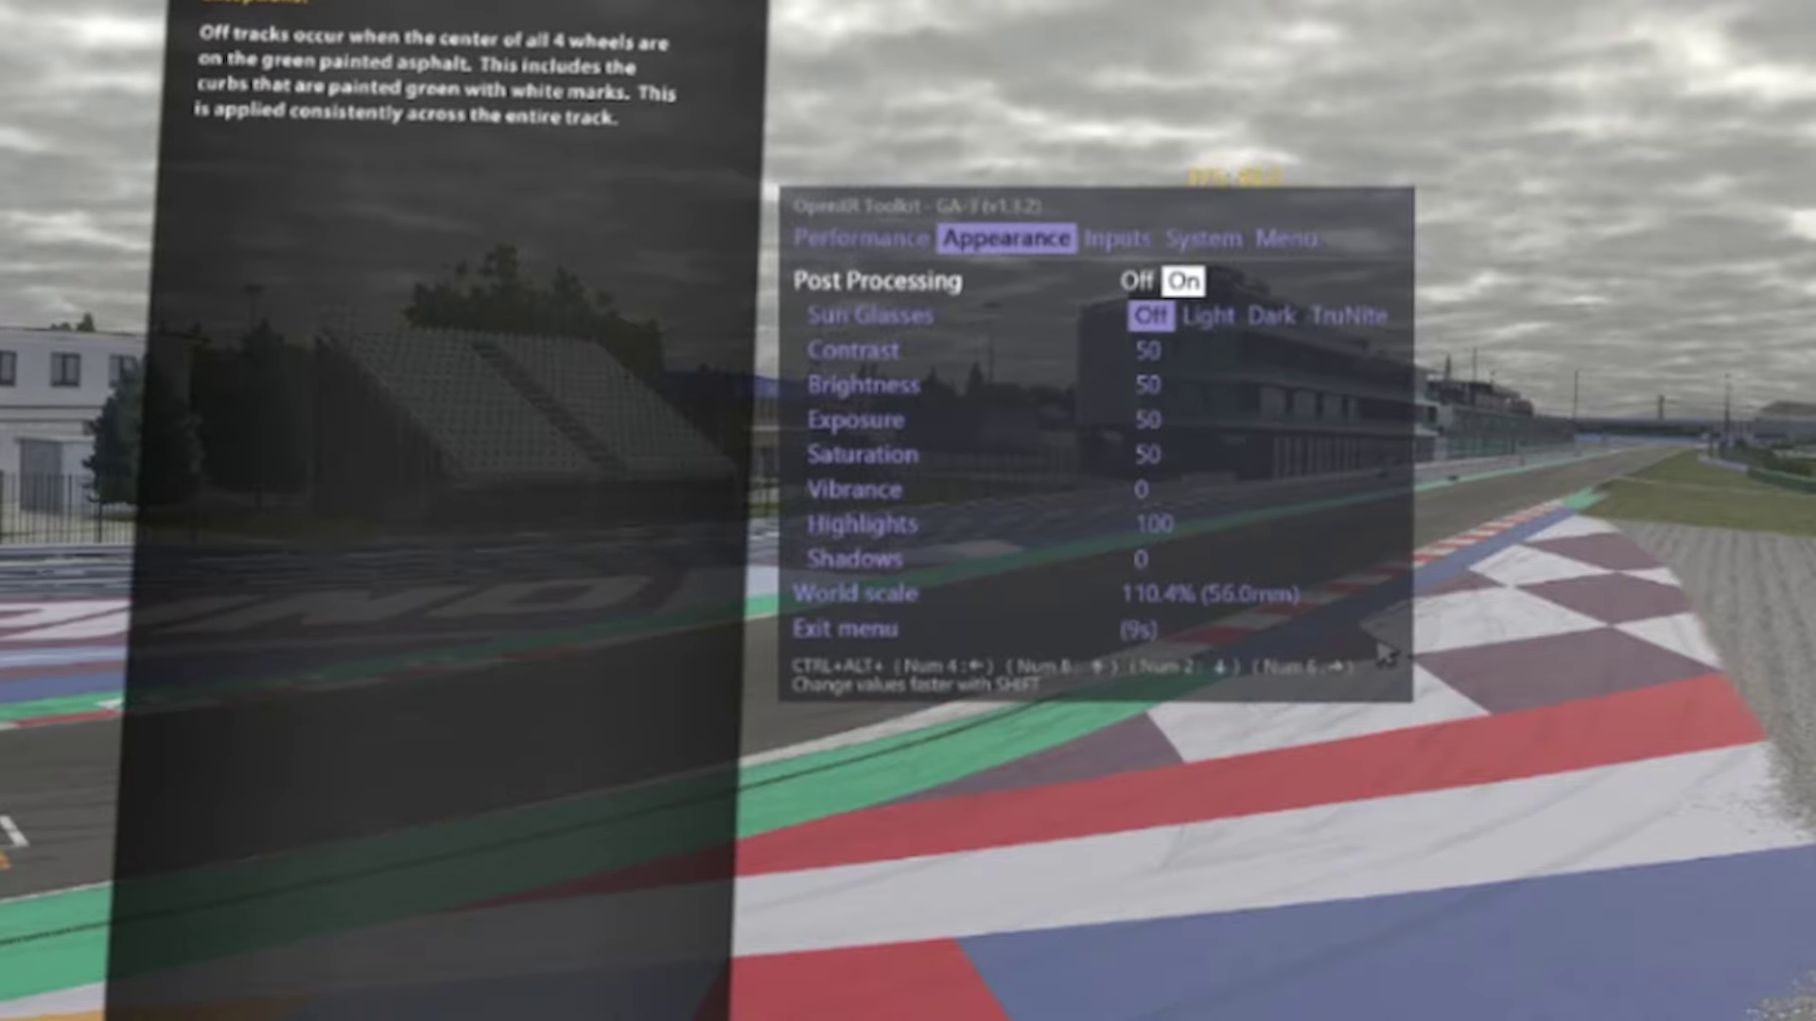
key("ctrl+alt+KP_2")
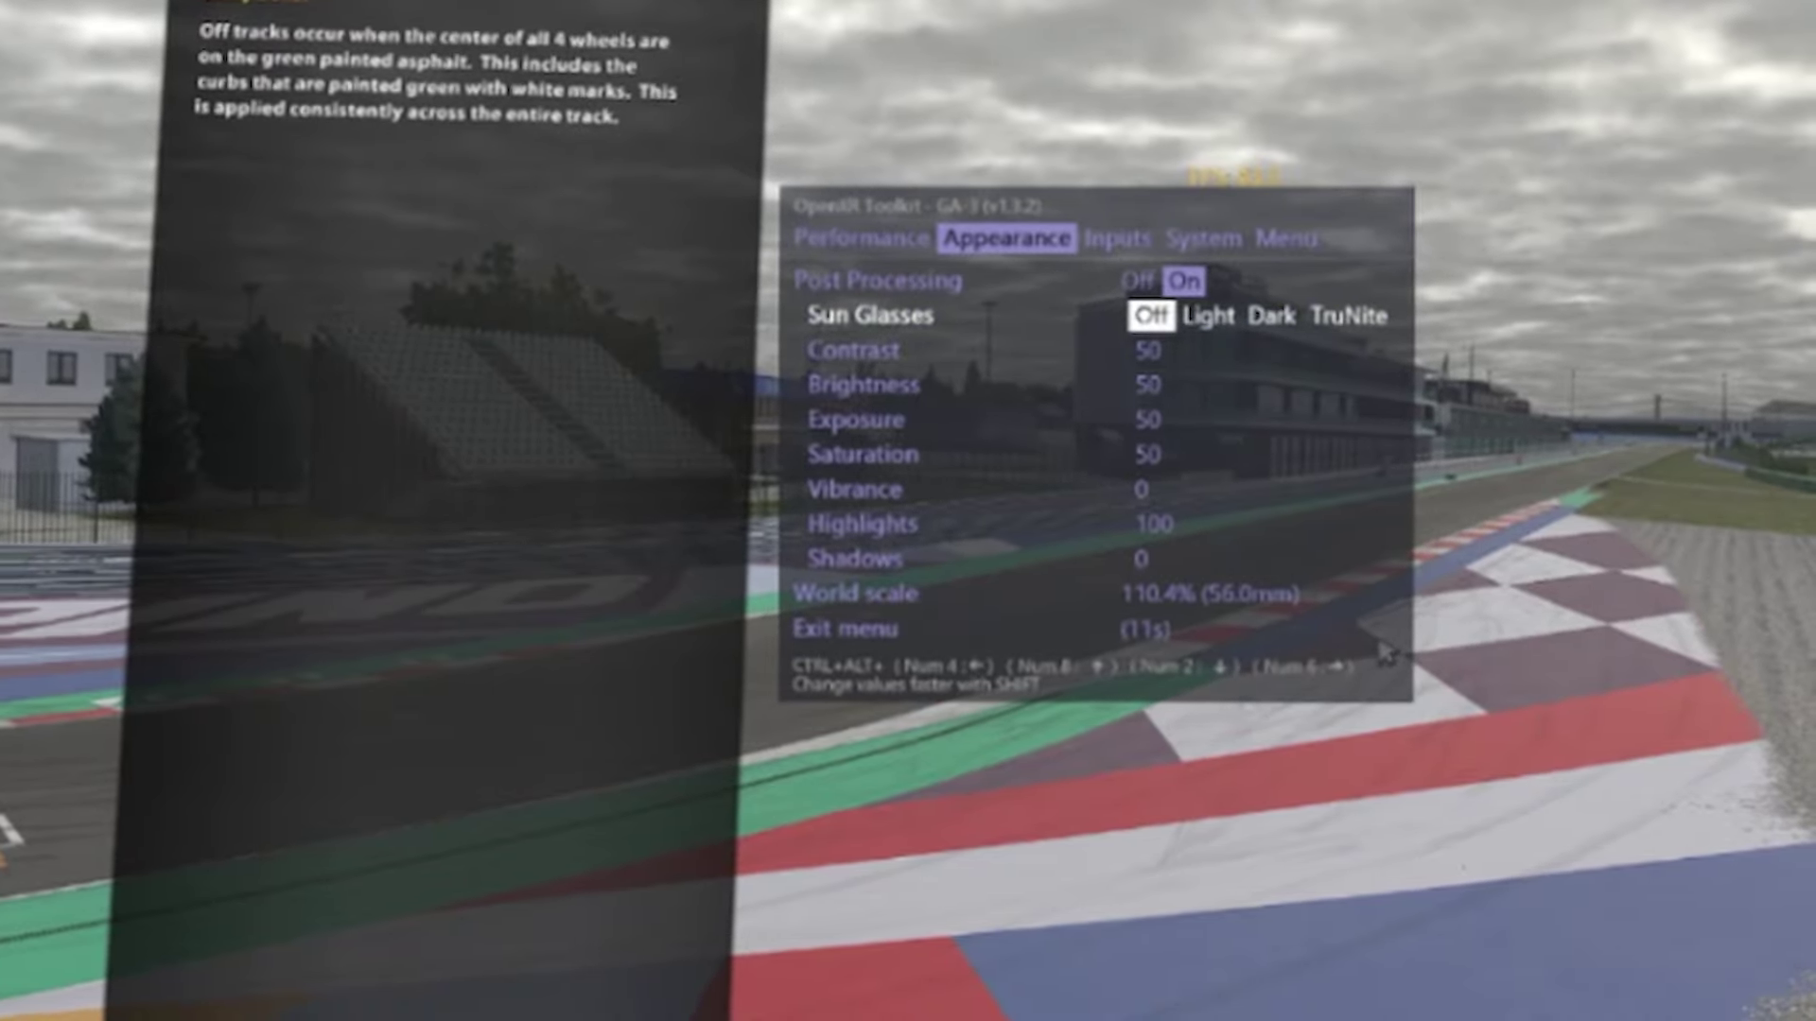
key("ctrl+alt+KP_2")
key("ctrl+alt+KP_2")
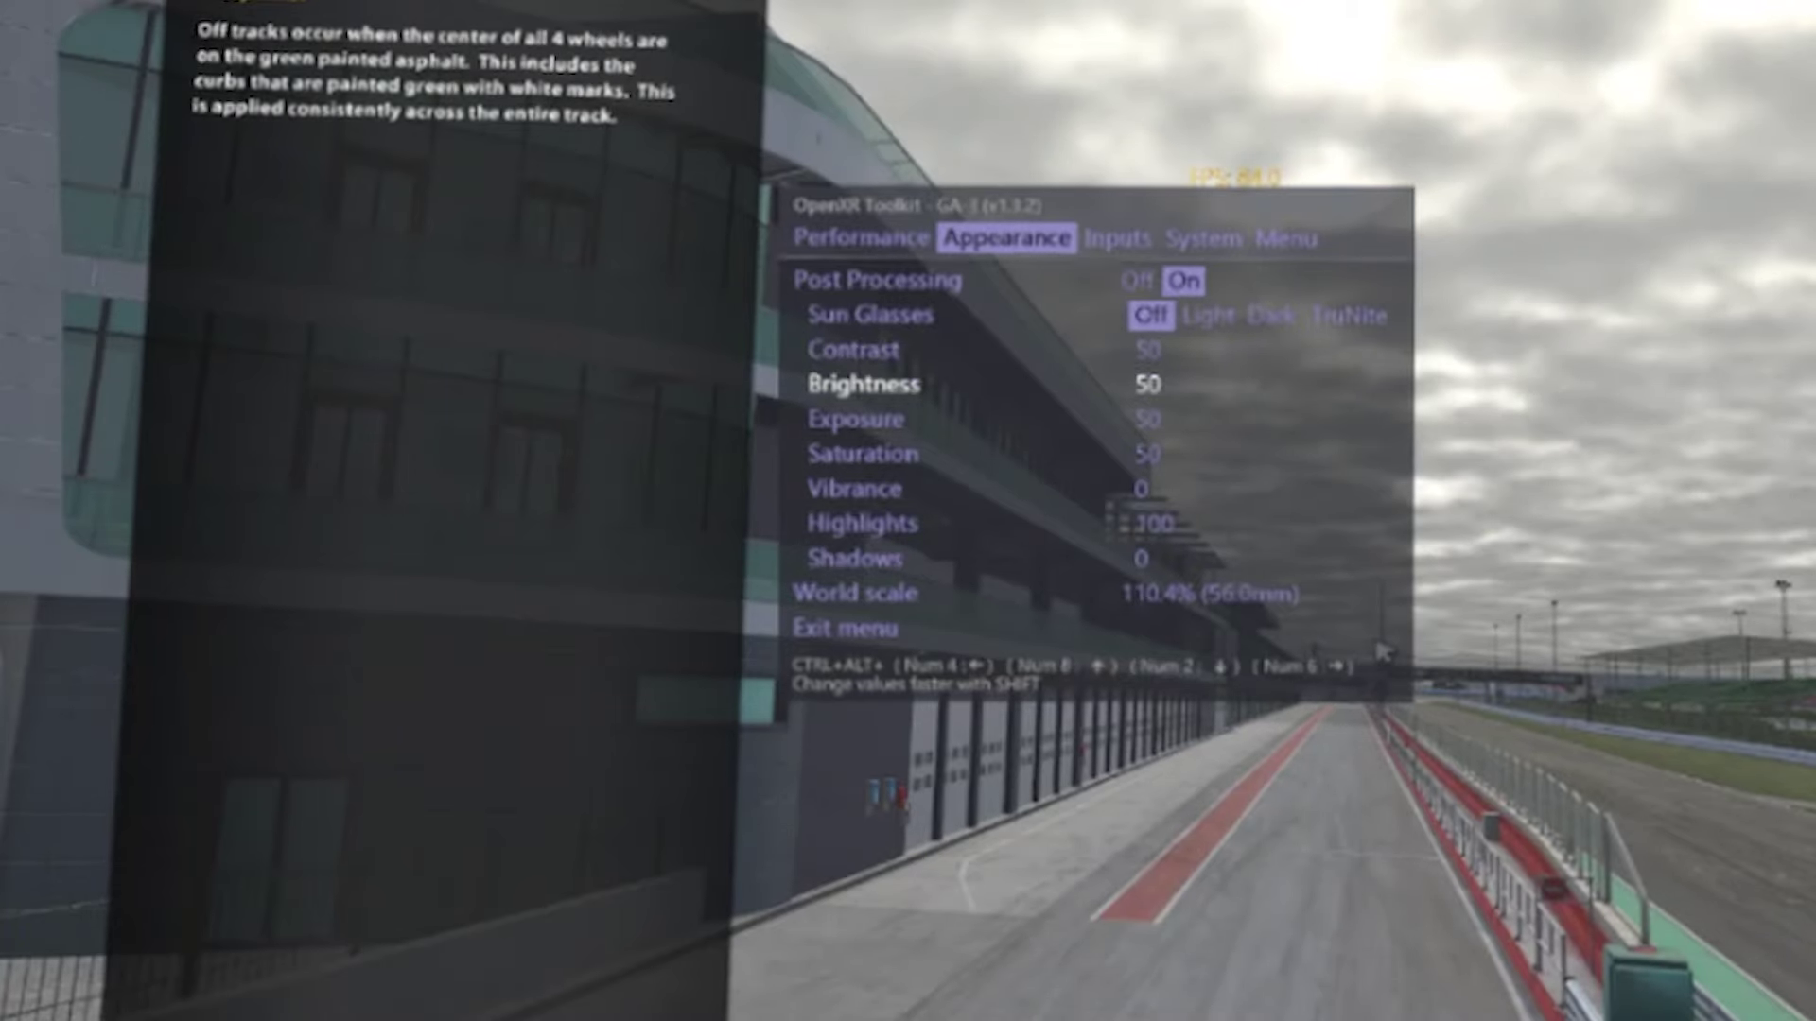
key("ctrl+alt+KP_8")
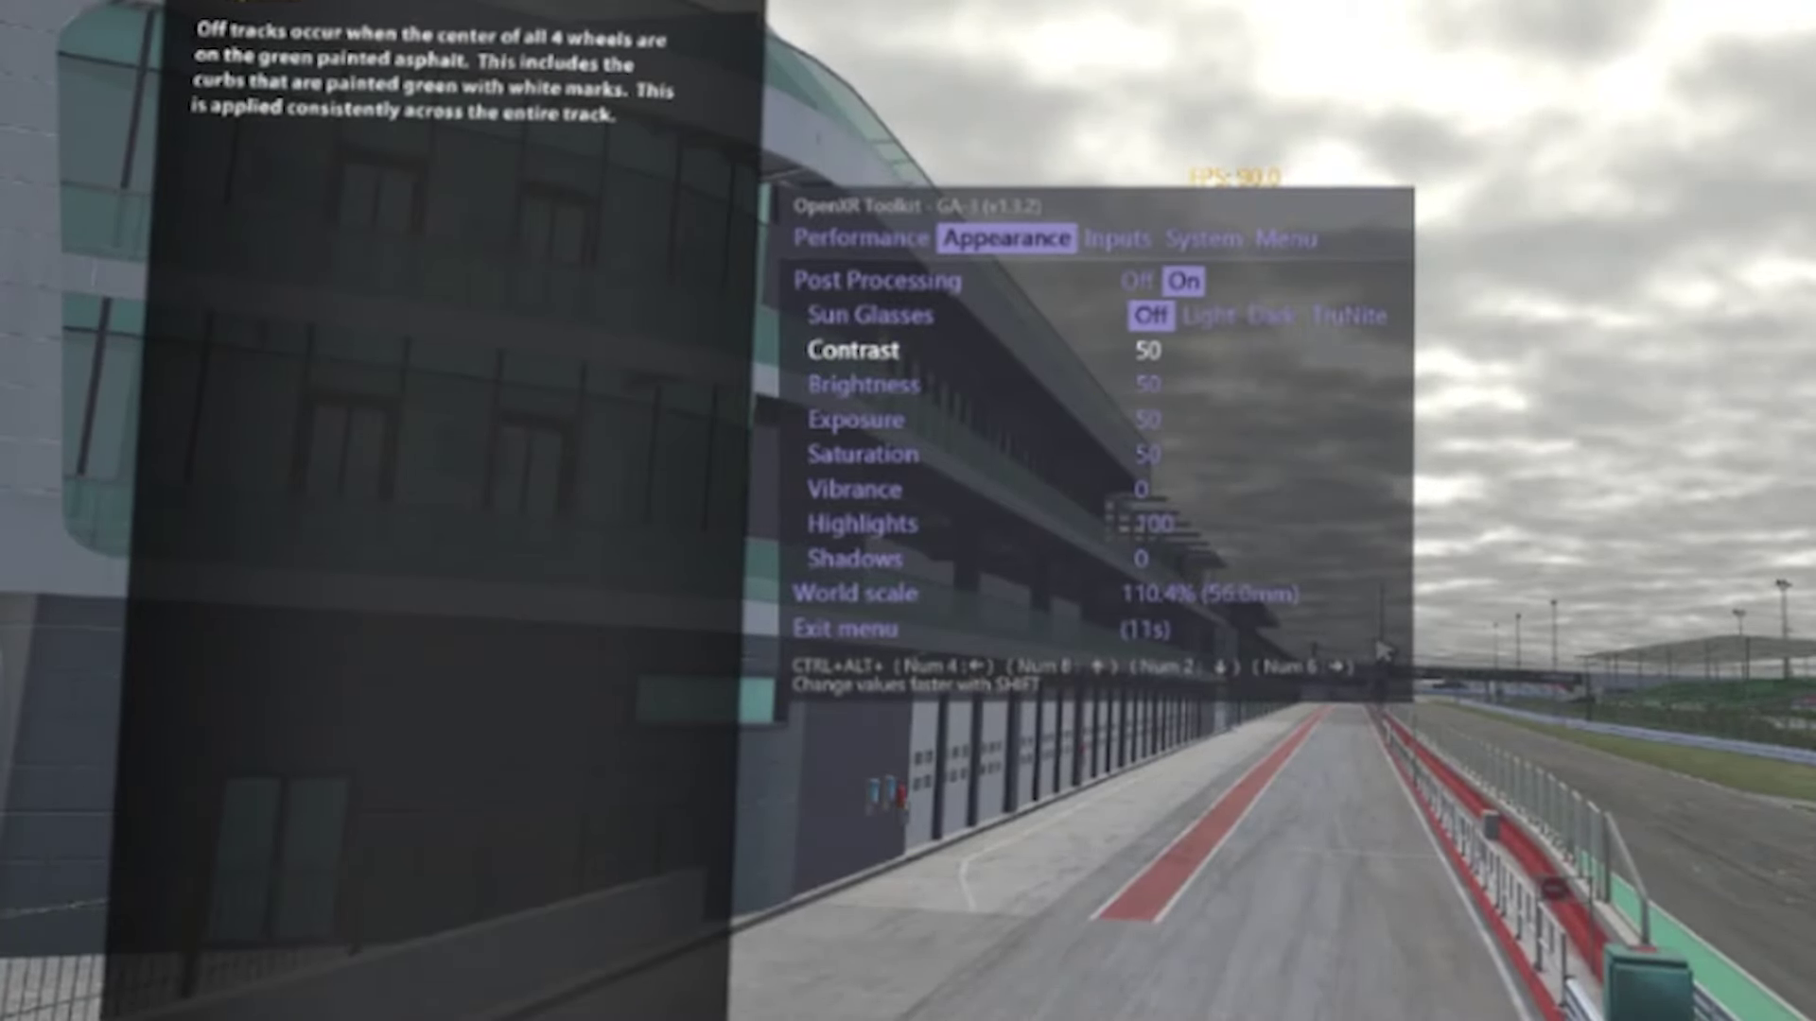
key("ctrl+alt+KP_2")
key("ctrl+alt+KP_2")
key("ctrl+alt+KP_2")
key("ctrl+alt+KP_2")
key("ctrl+alt+KP_8")
key("ctrl+alt+KP_8")
key("ctrl+alt+KP_8")
key("ctrl+alt+KP_8")
key("ctrl+alt+KP_8")
key("ctrl+alt+KP_8")
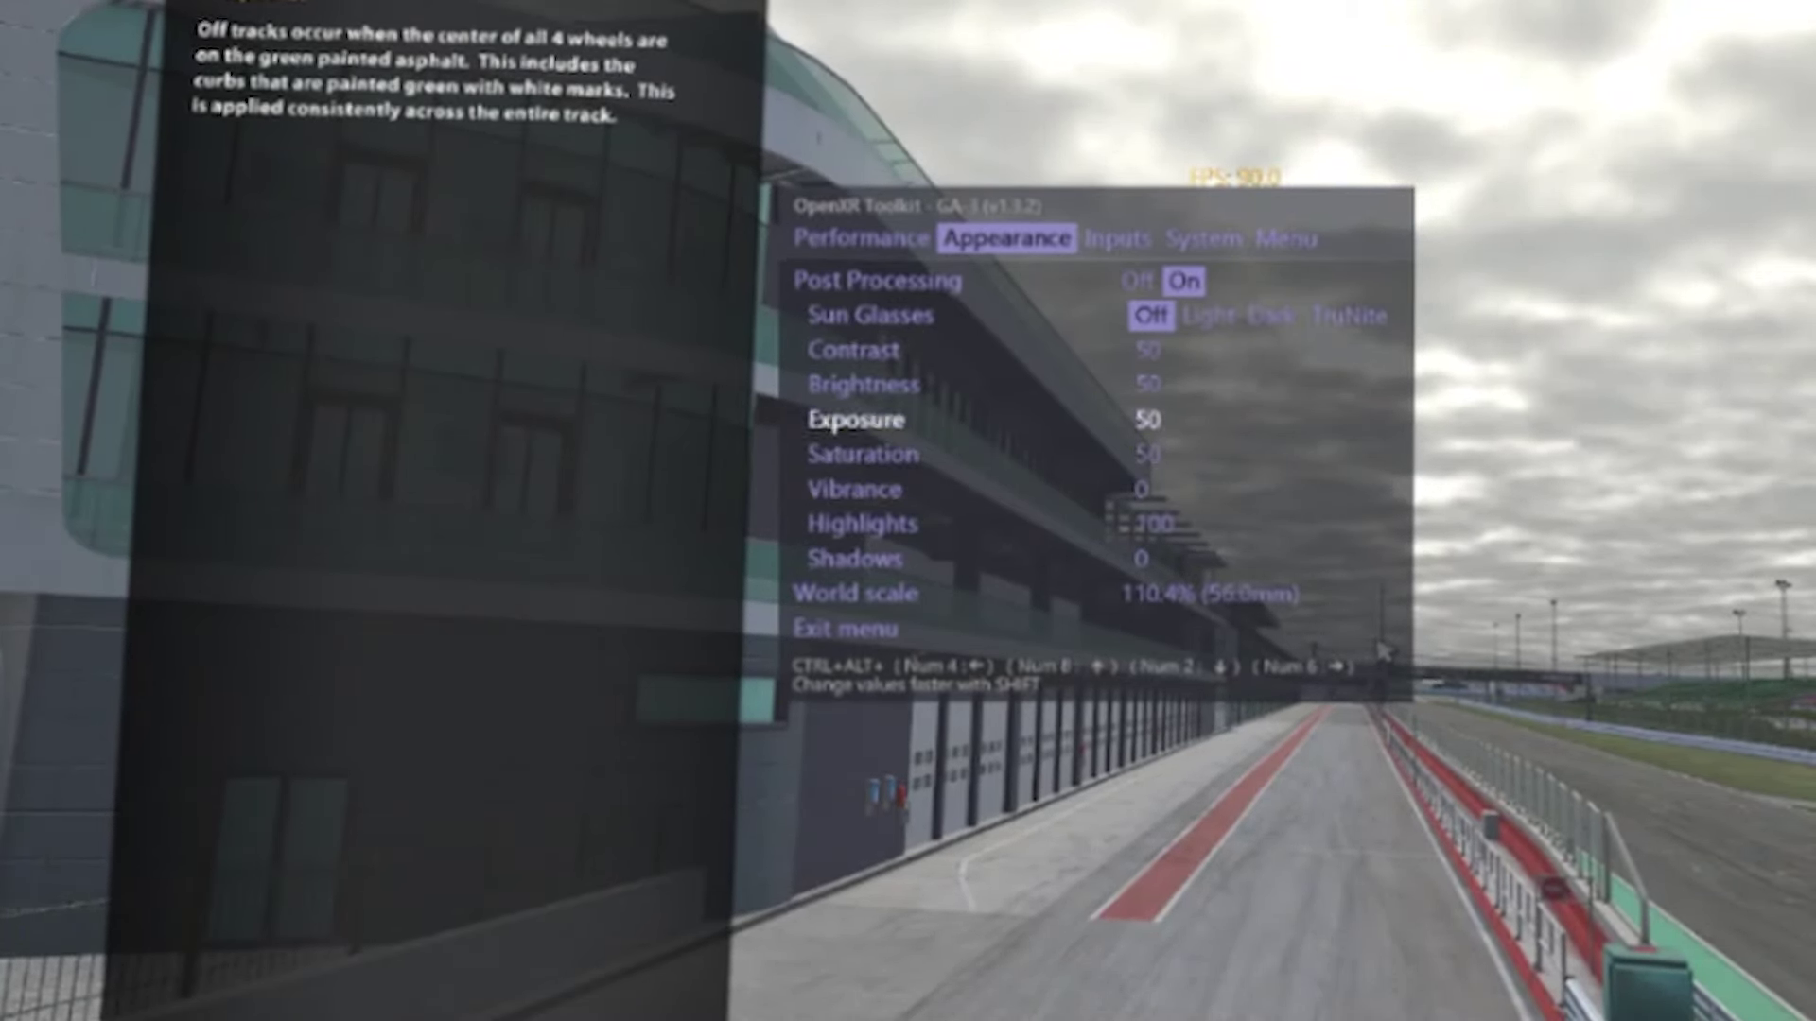
key("ctrl+alt+KP_4")
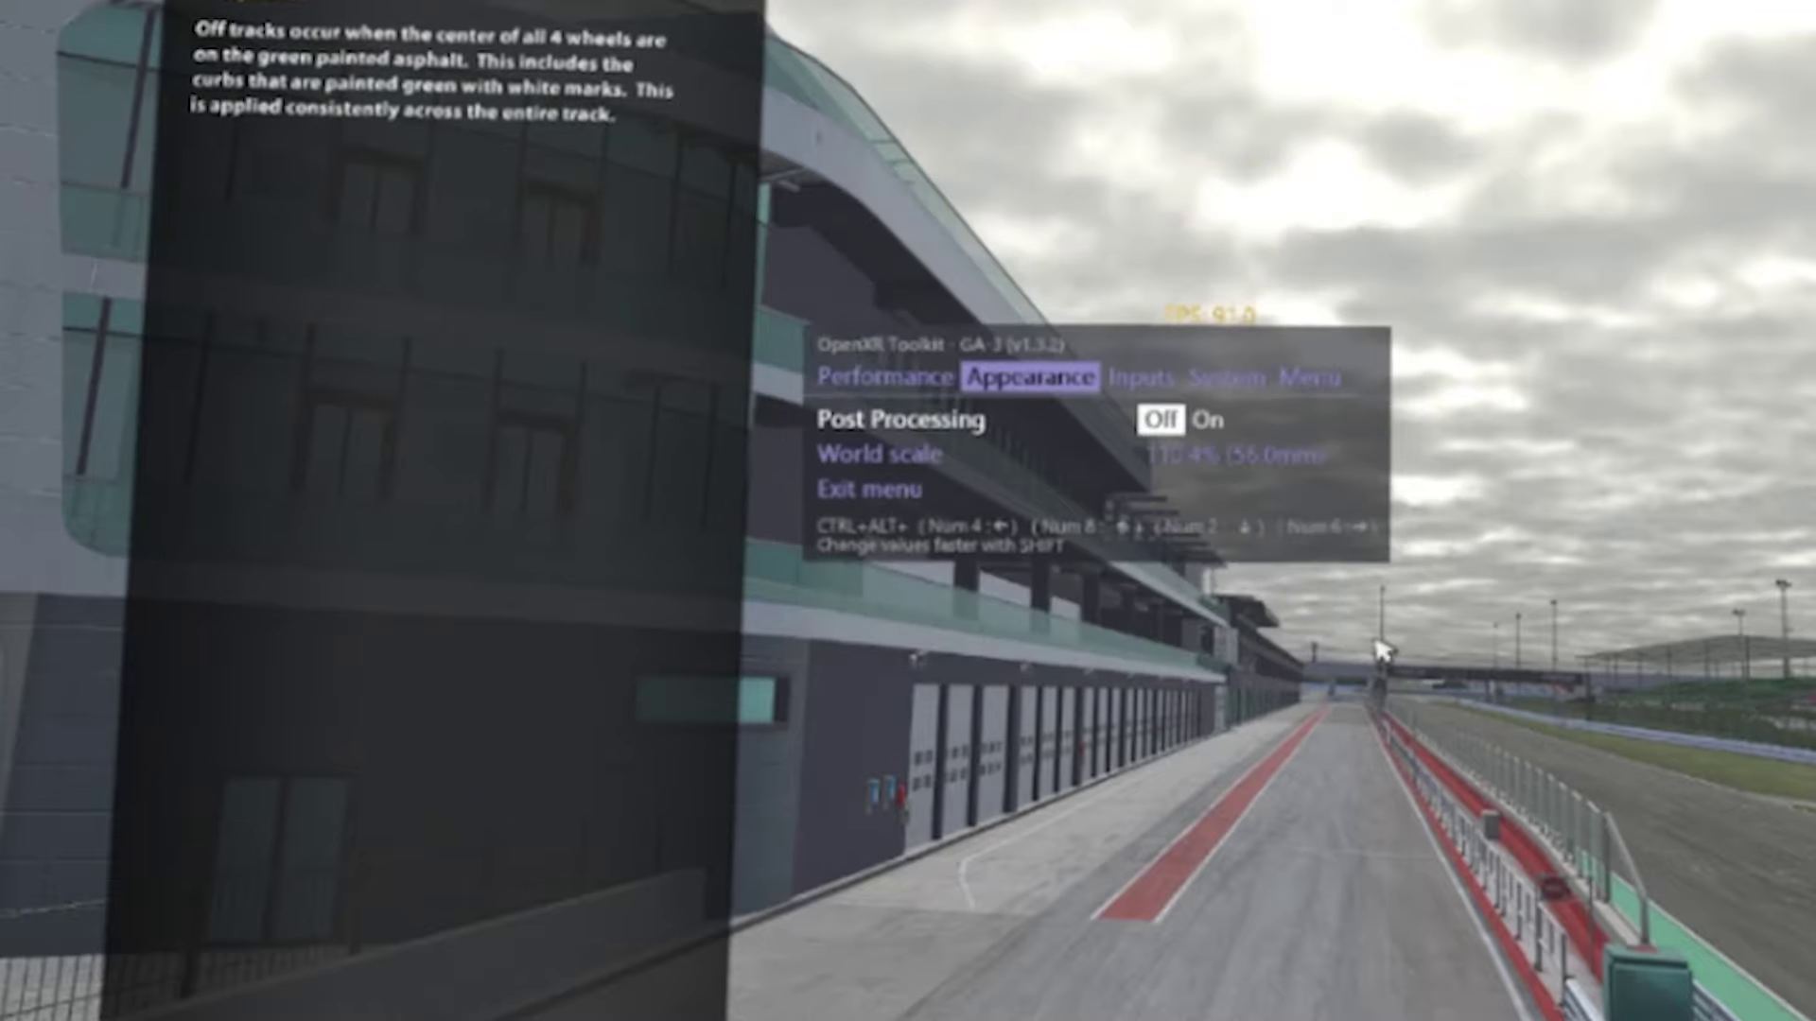
key("ctrl+alt+KP_8")
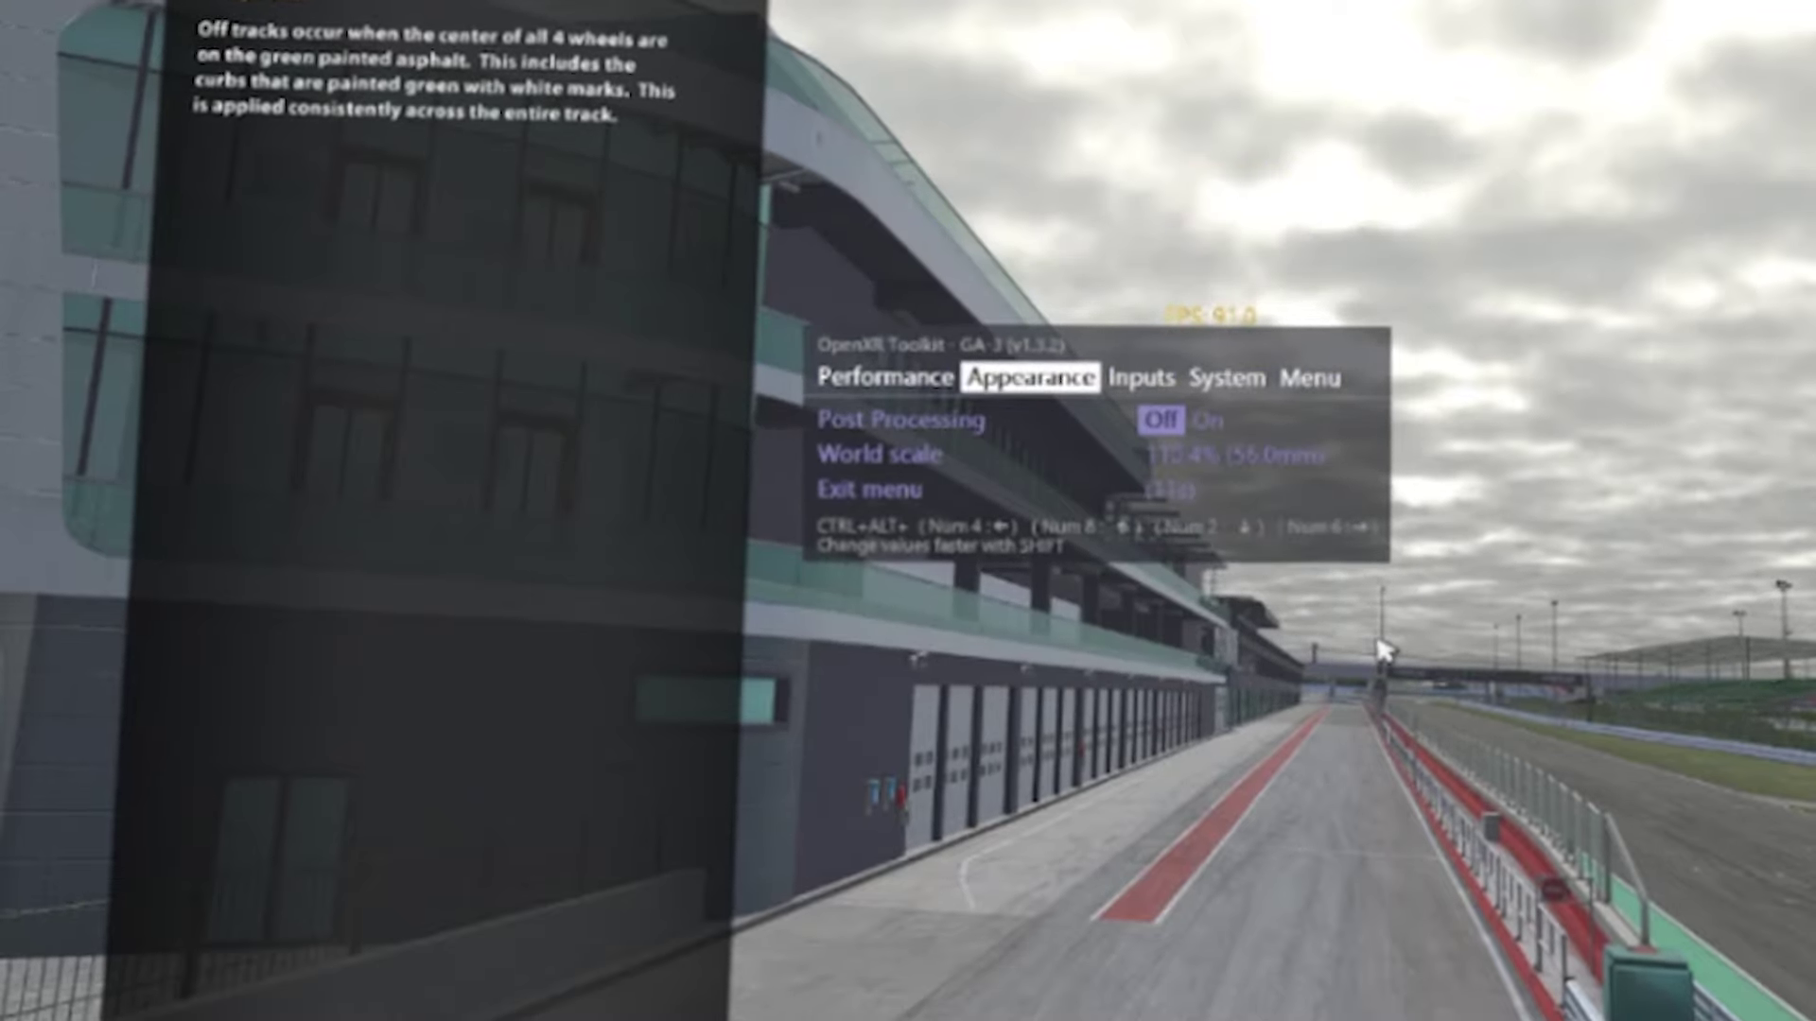
key("ctrl+alt+KP_6")
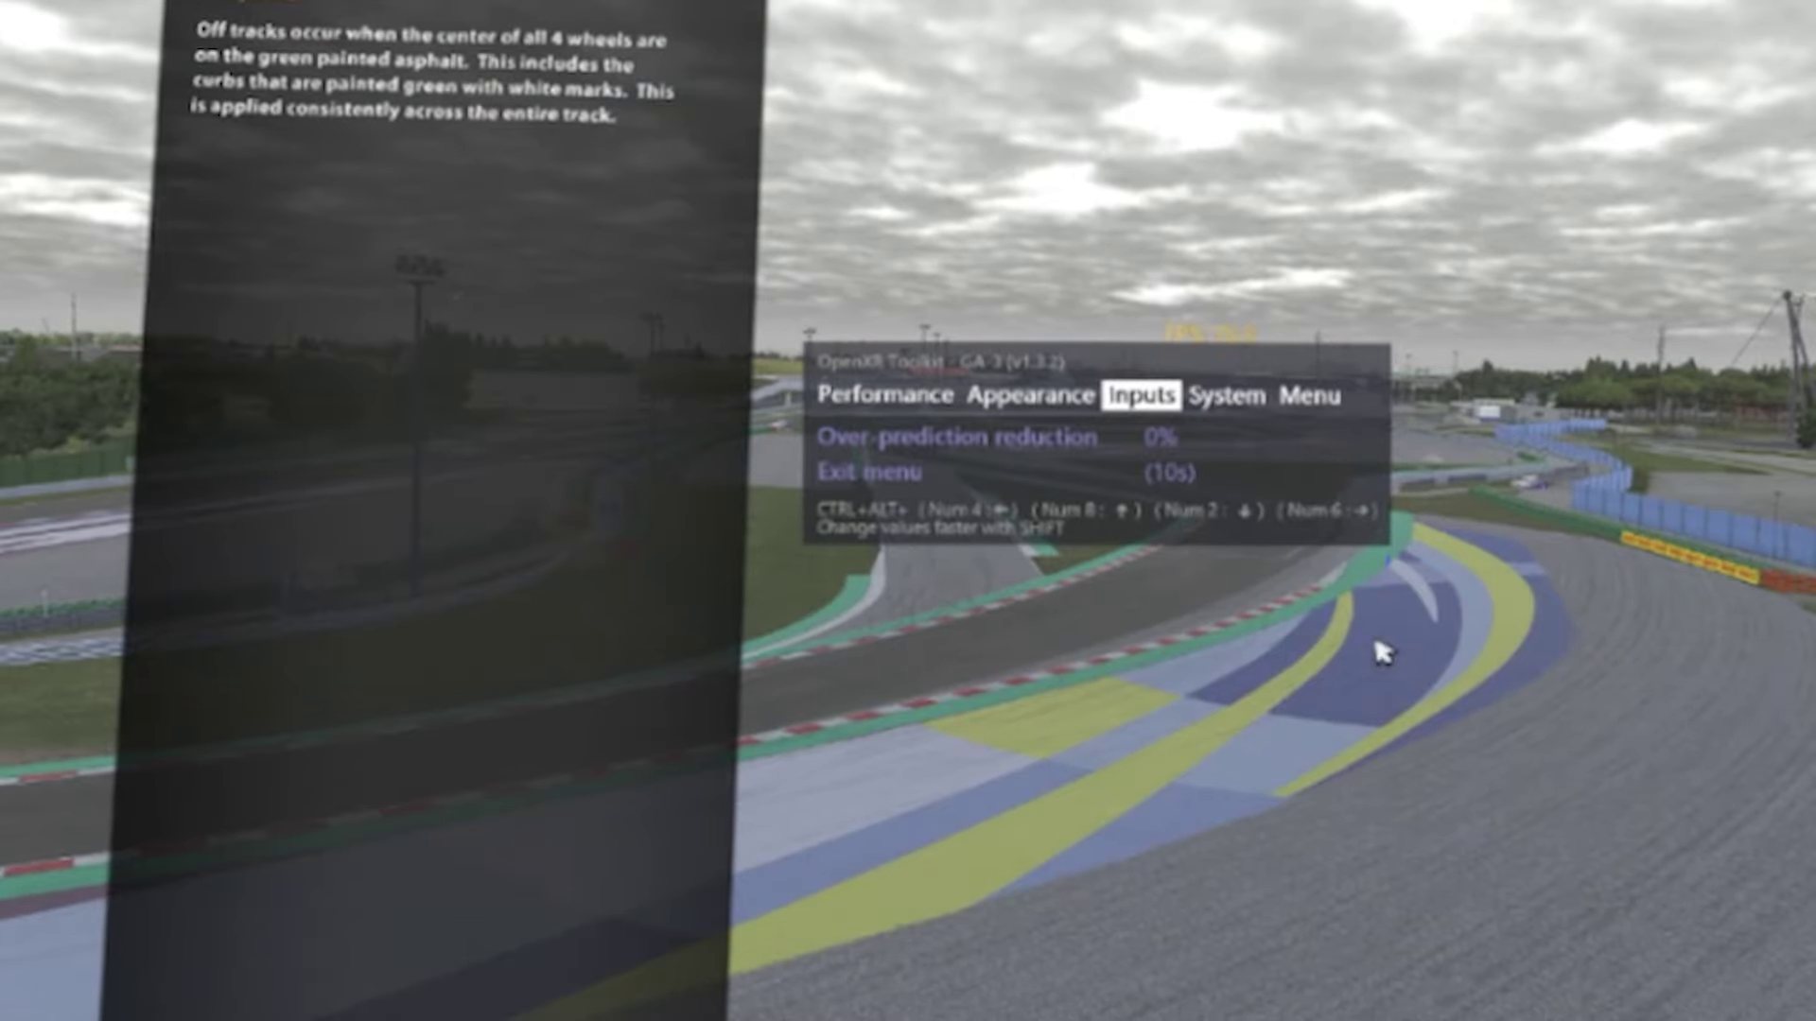
key("ctrl+alt+KP_6")
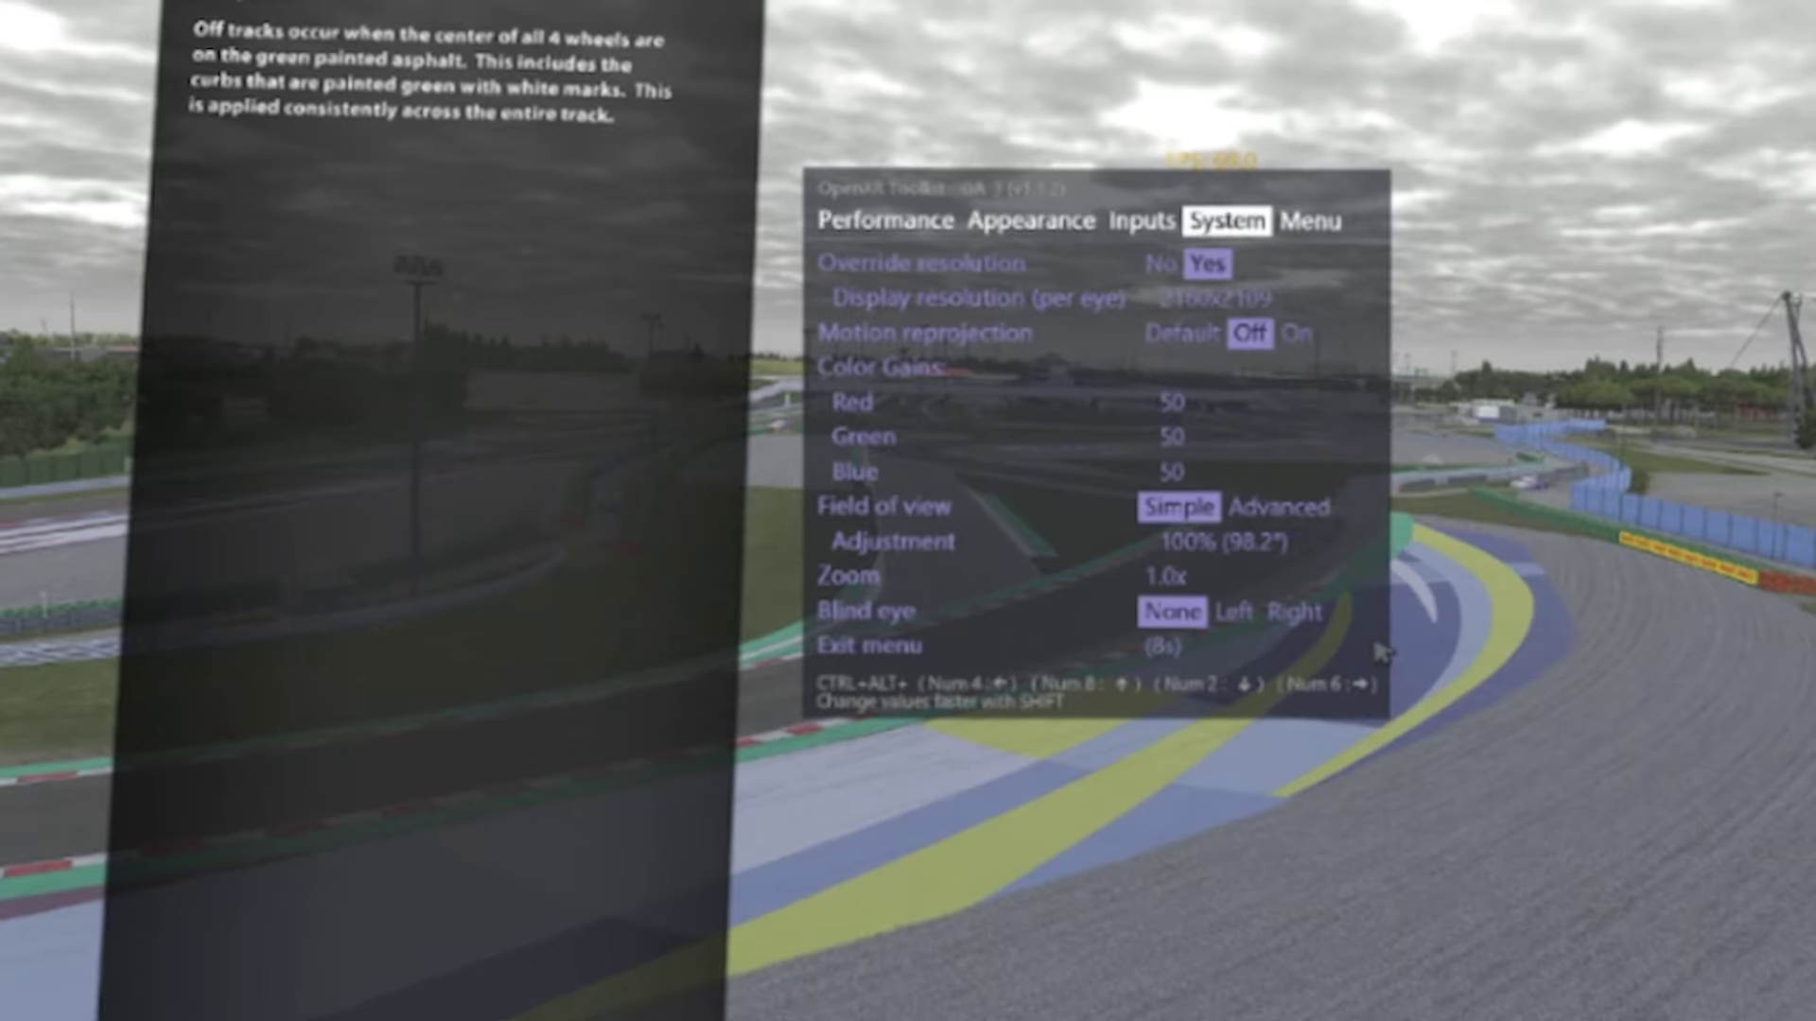
key("ctrl+alt+KP_2")
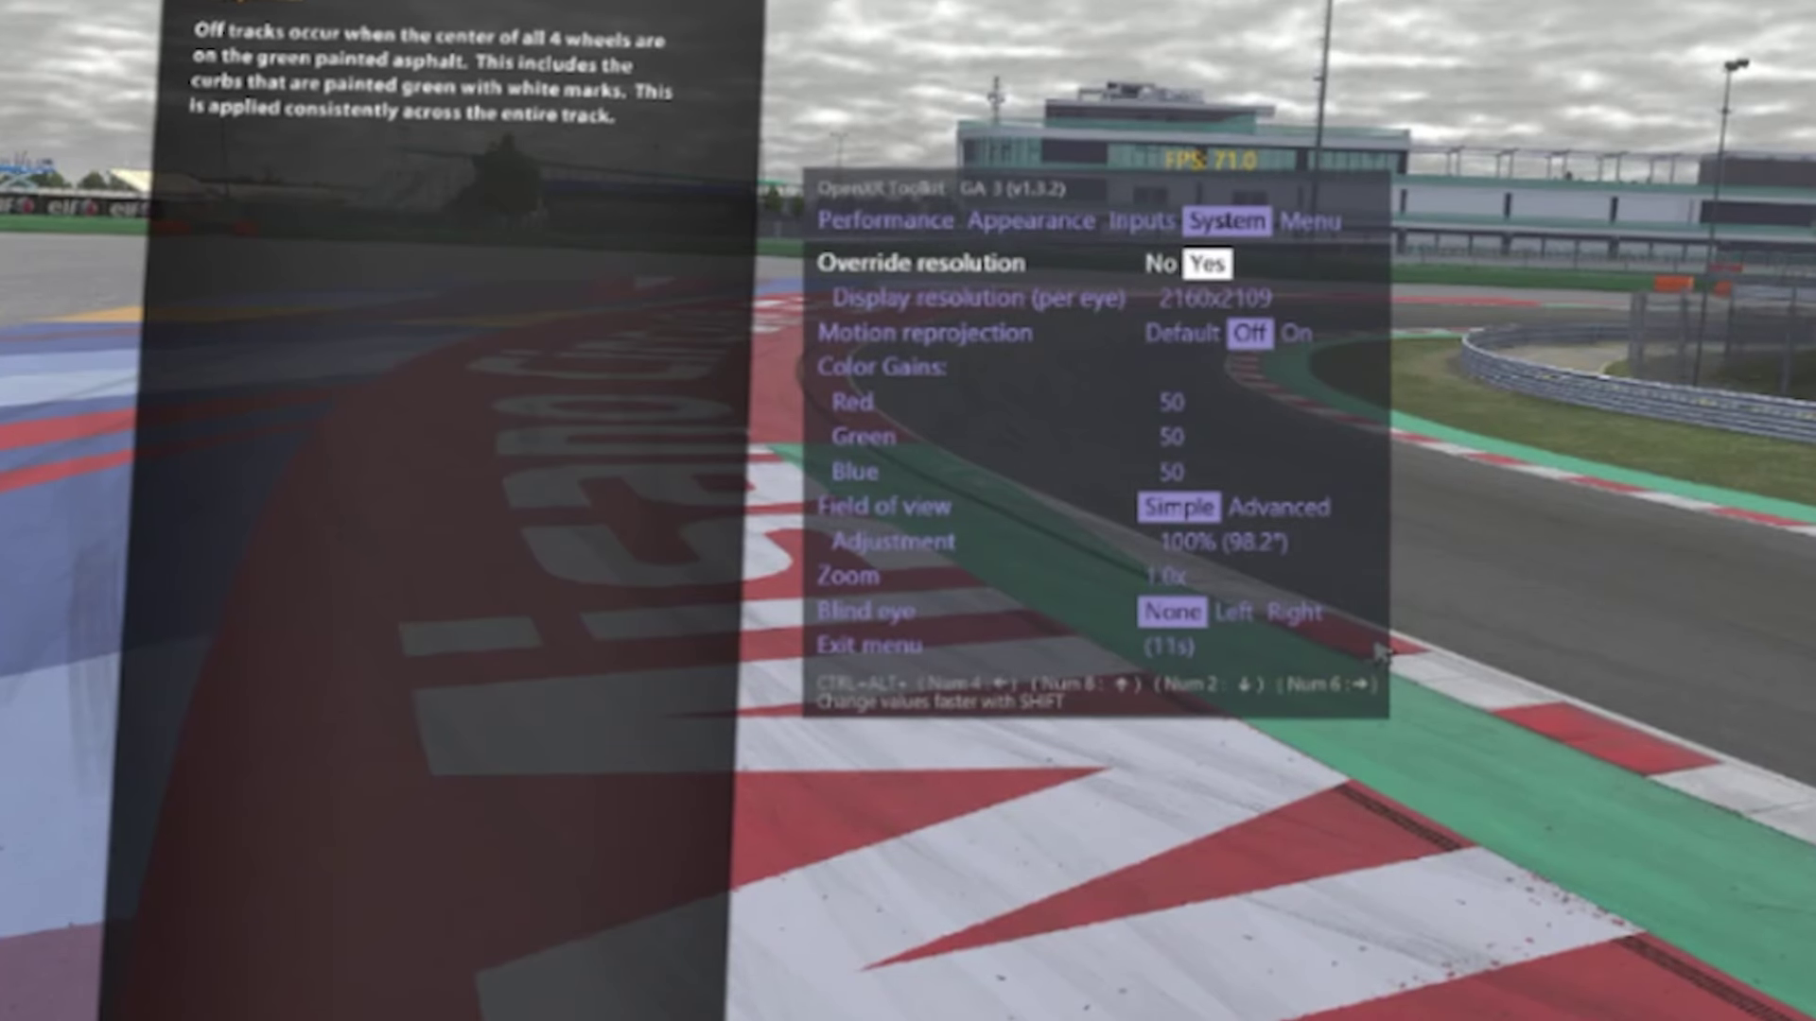
key("ctrl+alt+KP_8")
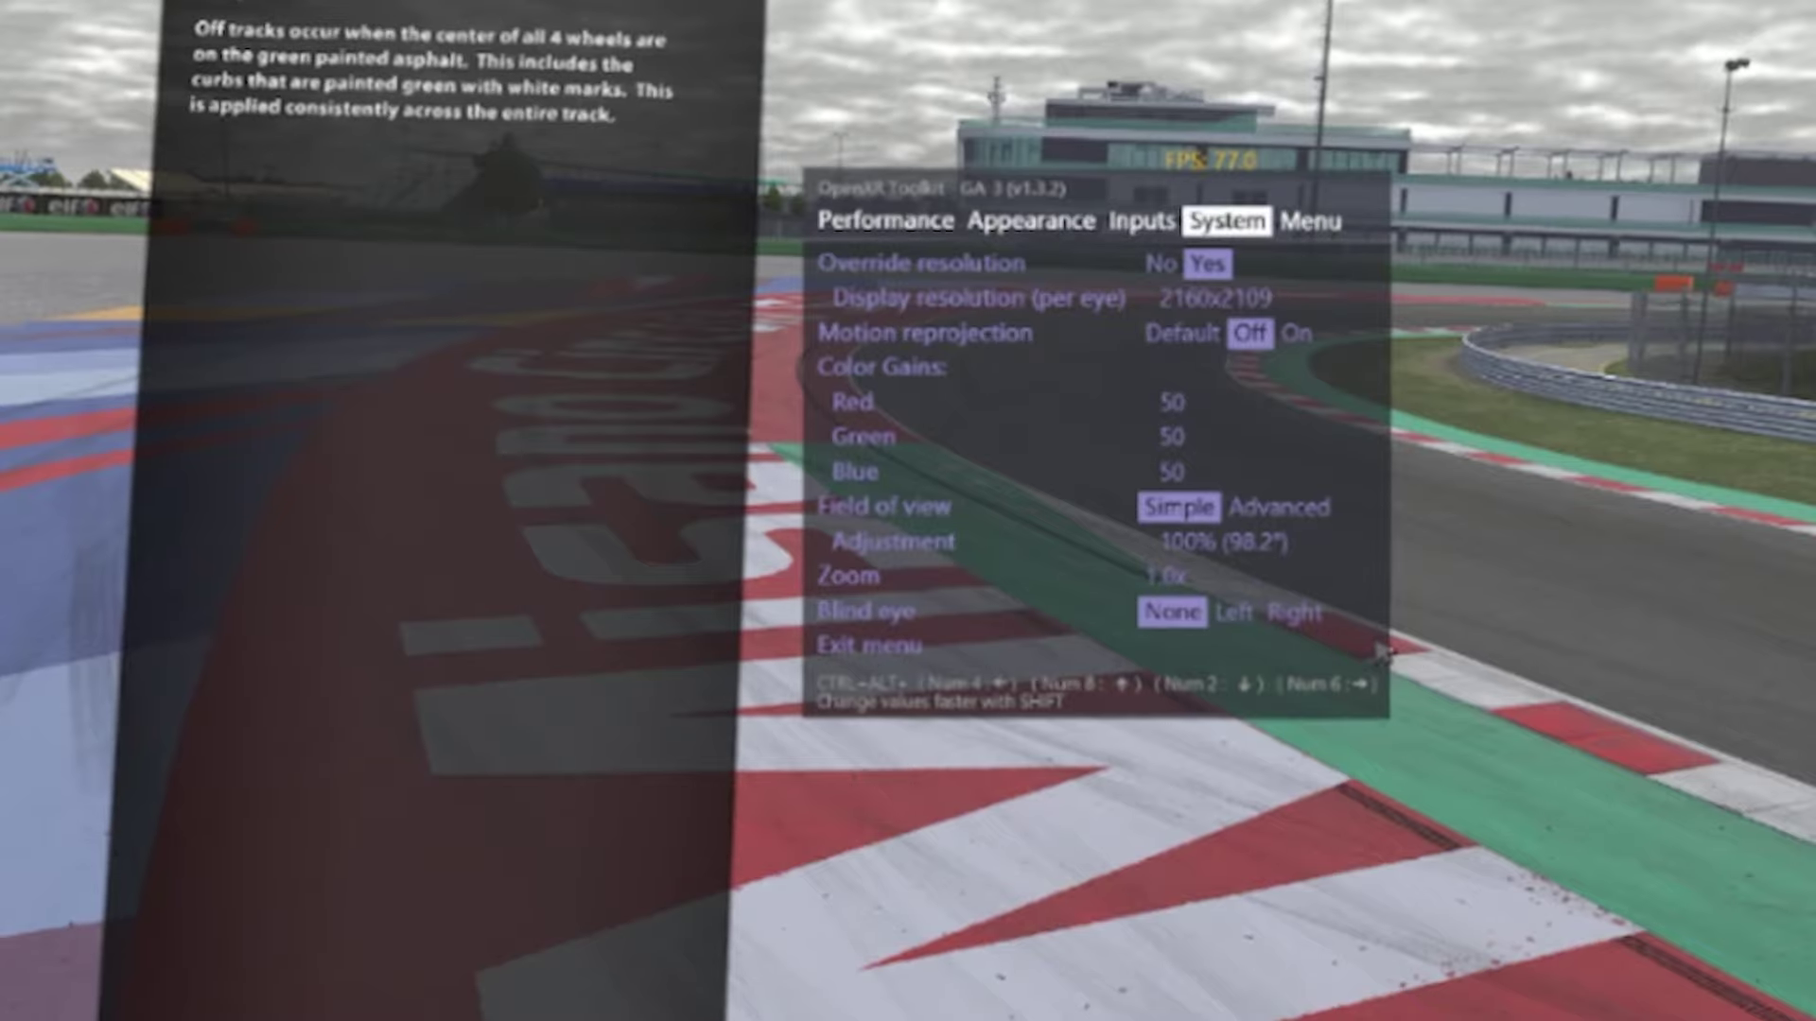
key("ctrl+alt+KP_2")
key("ctrl+alt+KP_4")
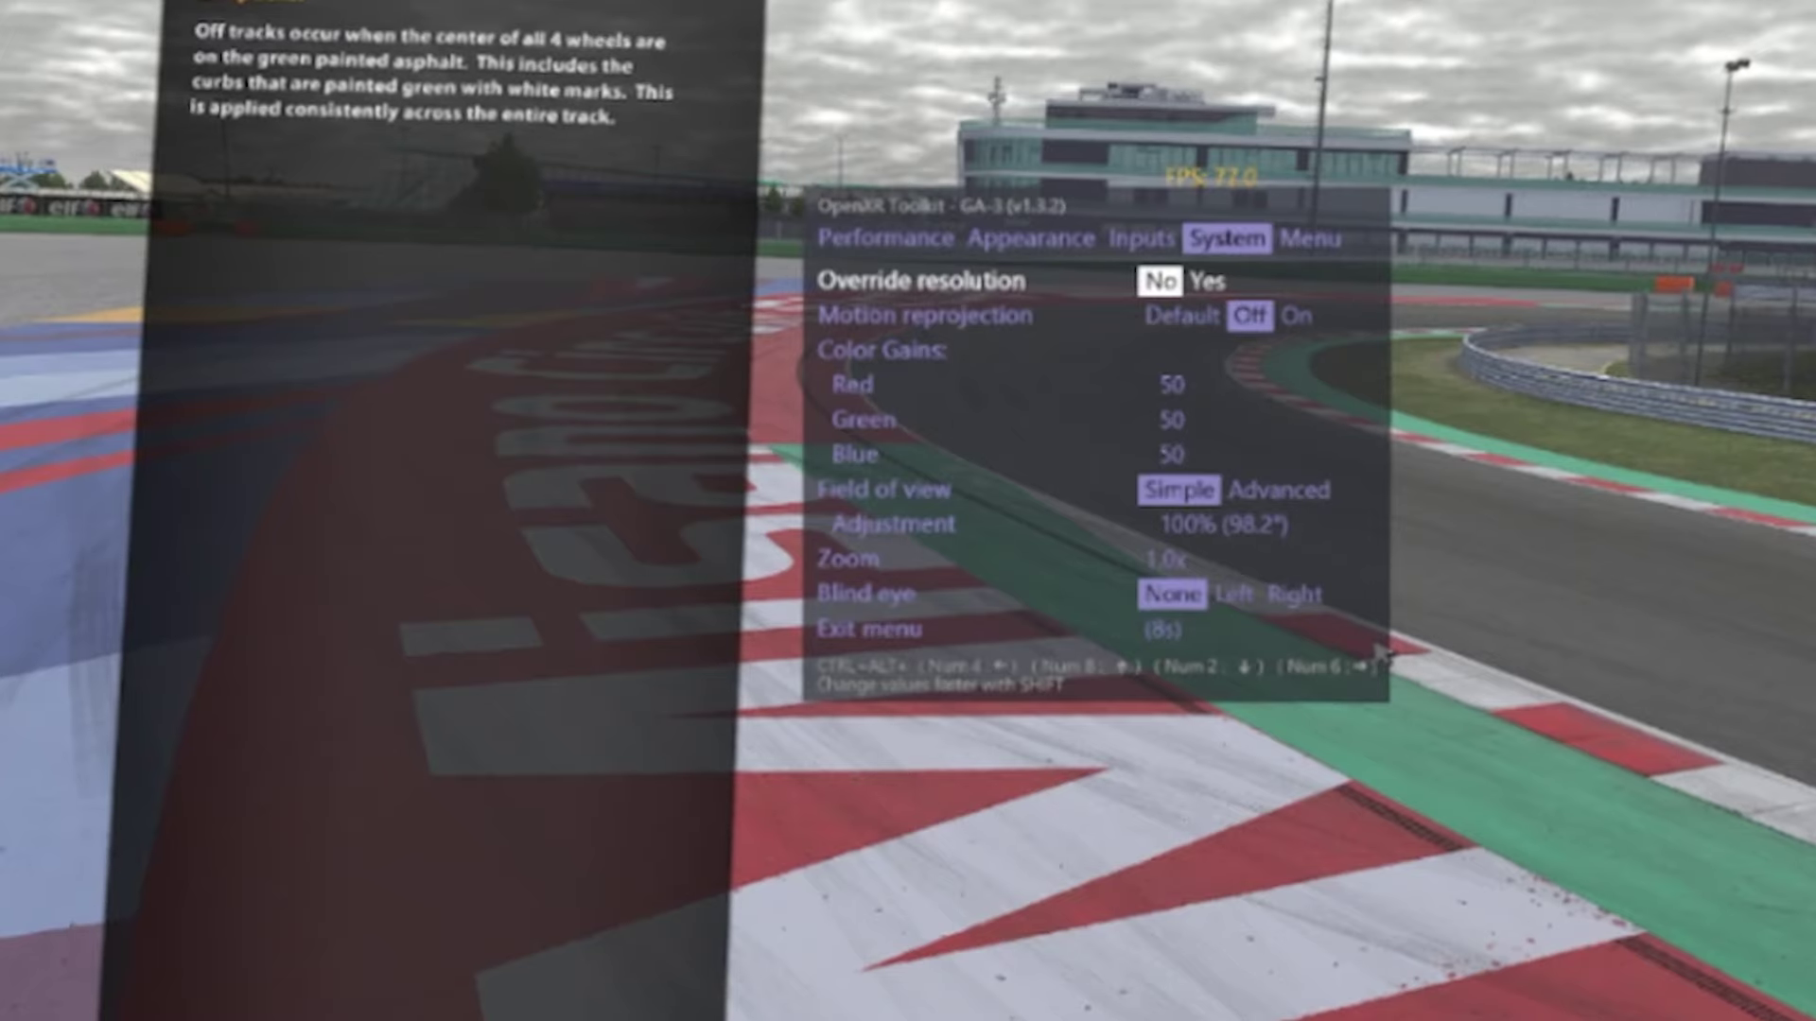
key("ctrl+alt+KP_6")
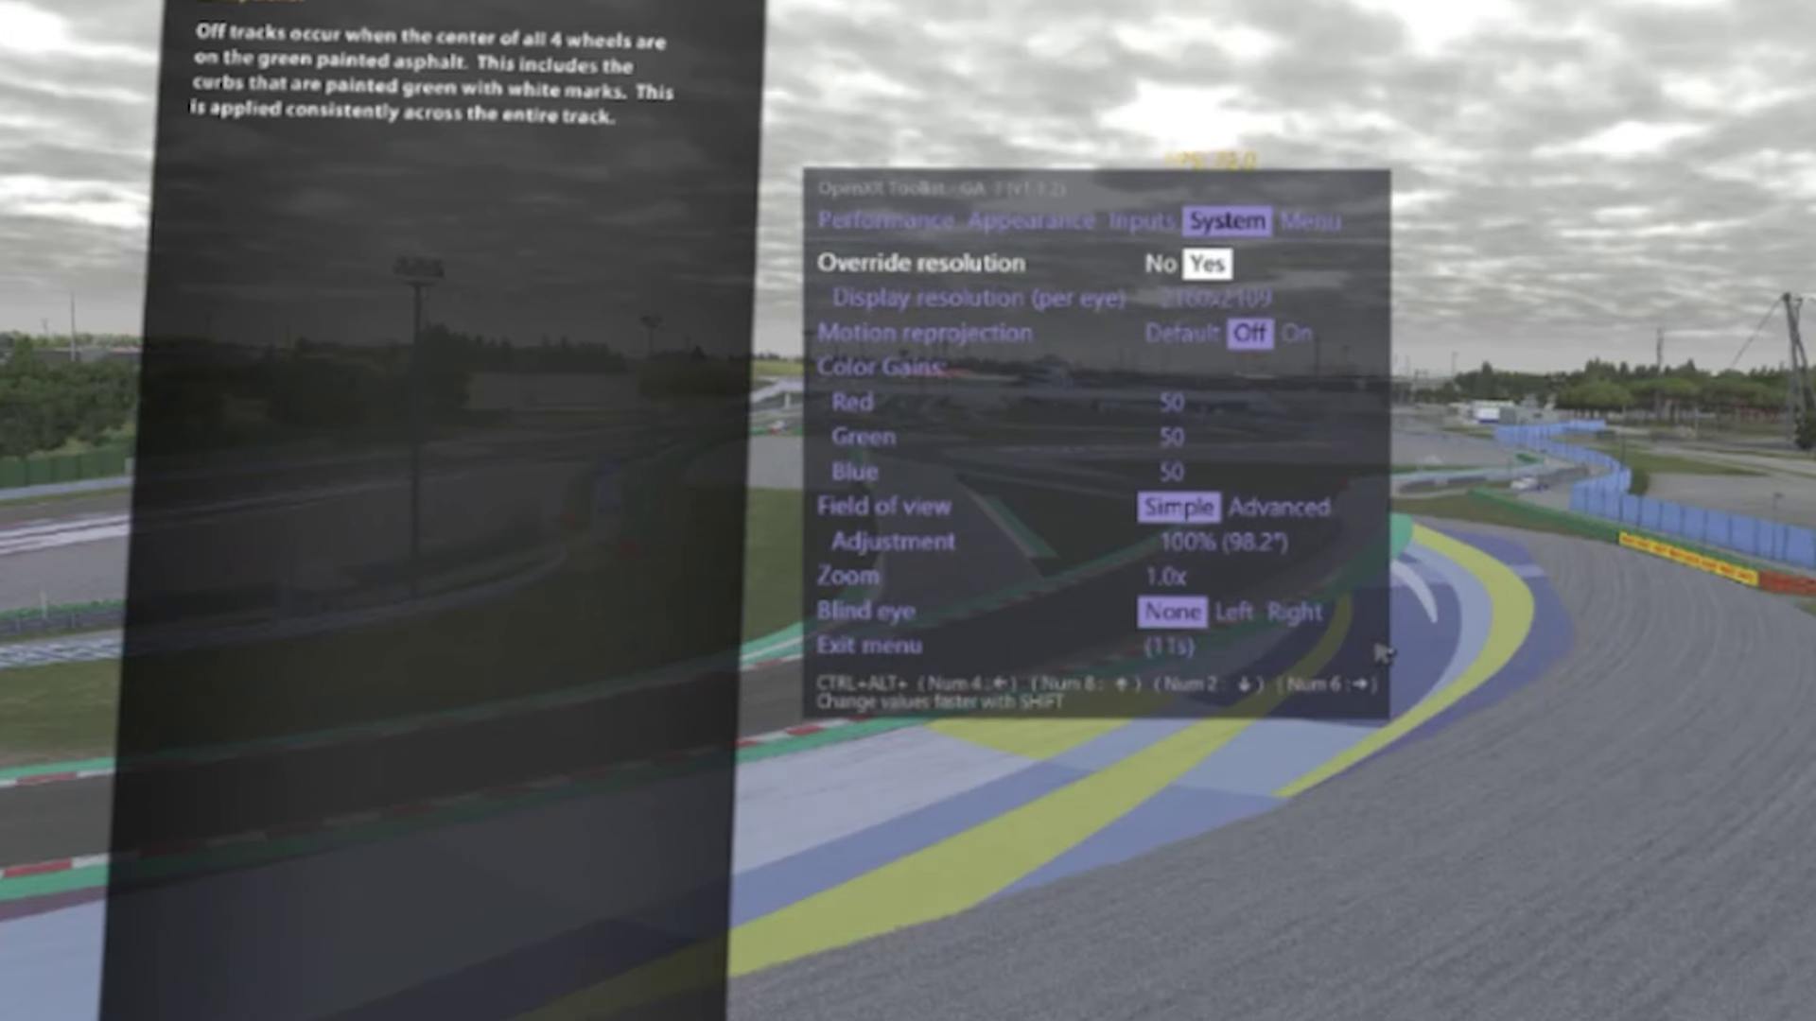
key("ctrl+alt+KP_4")
key("ctrl+alt+KP_6")
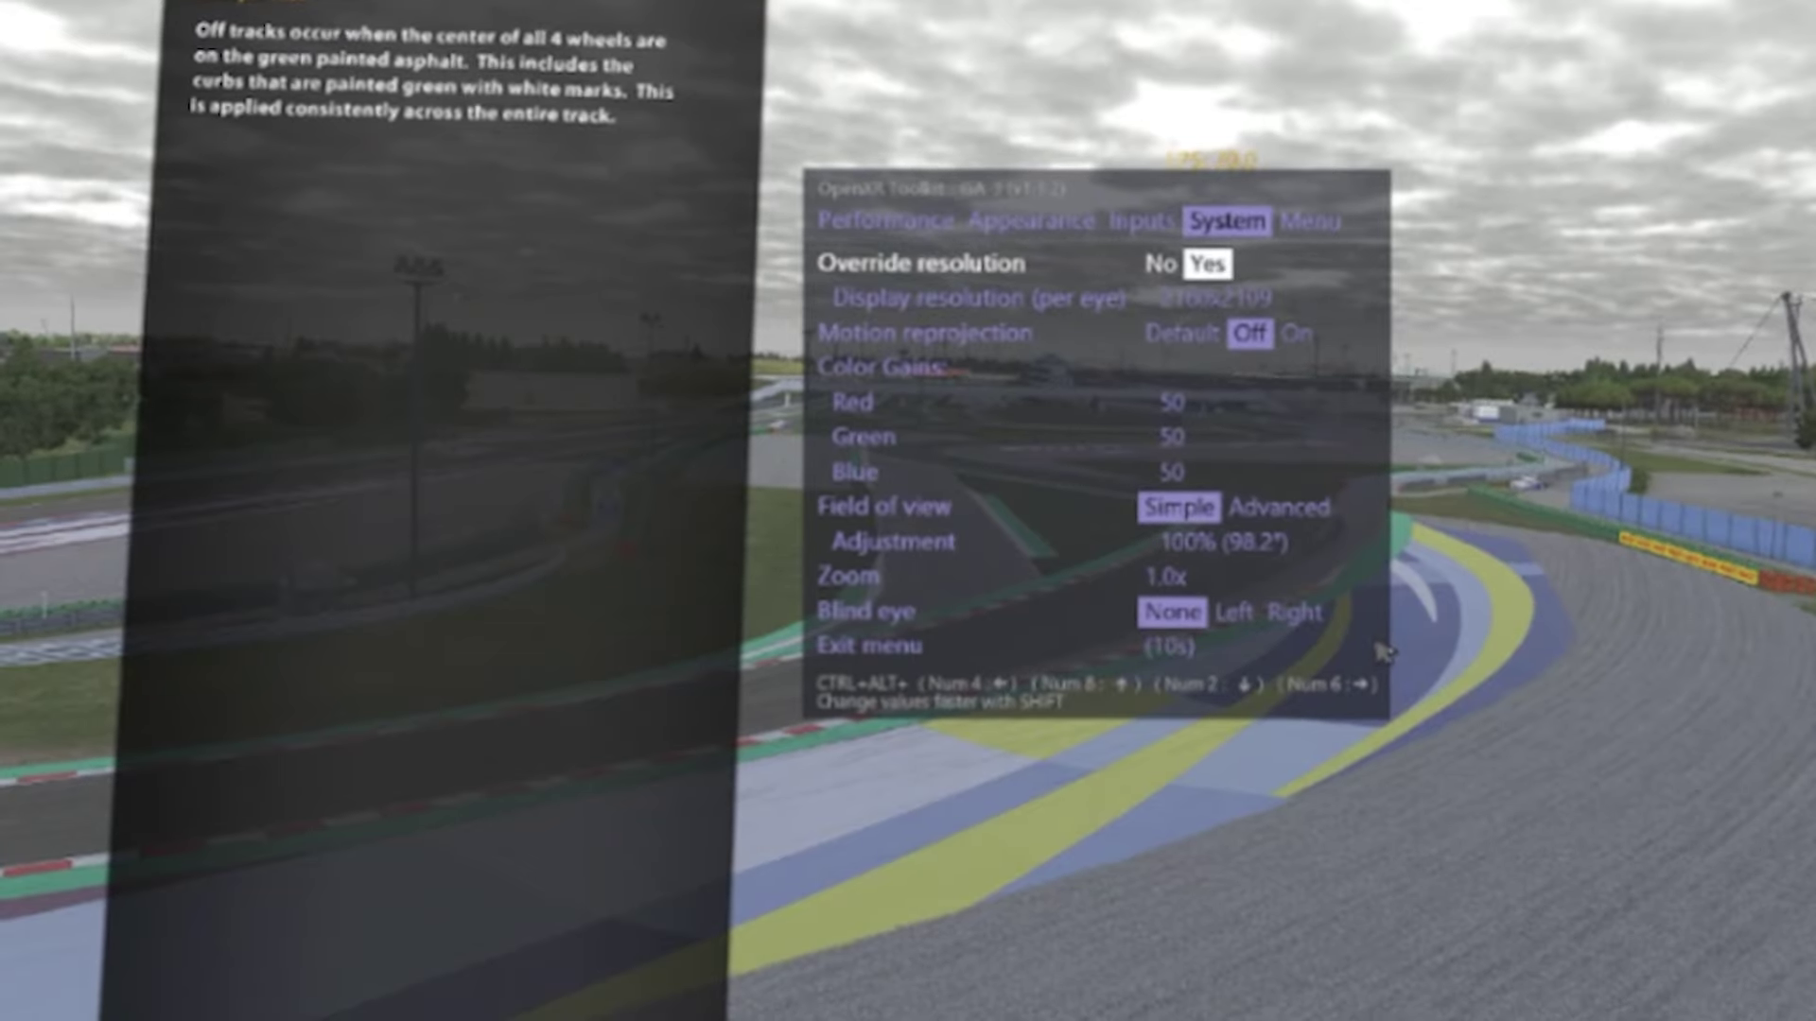
key("ctrl+alt+KP_2")
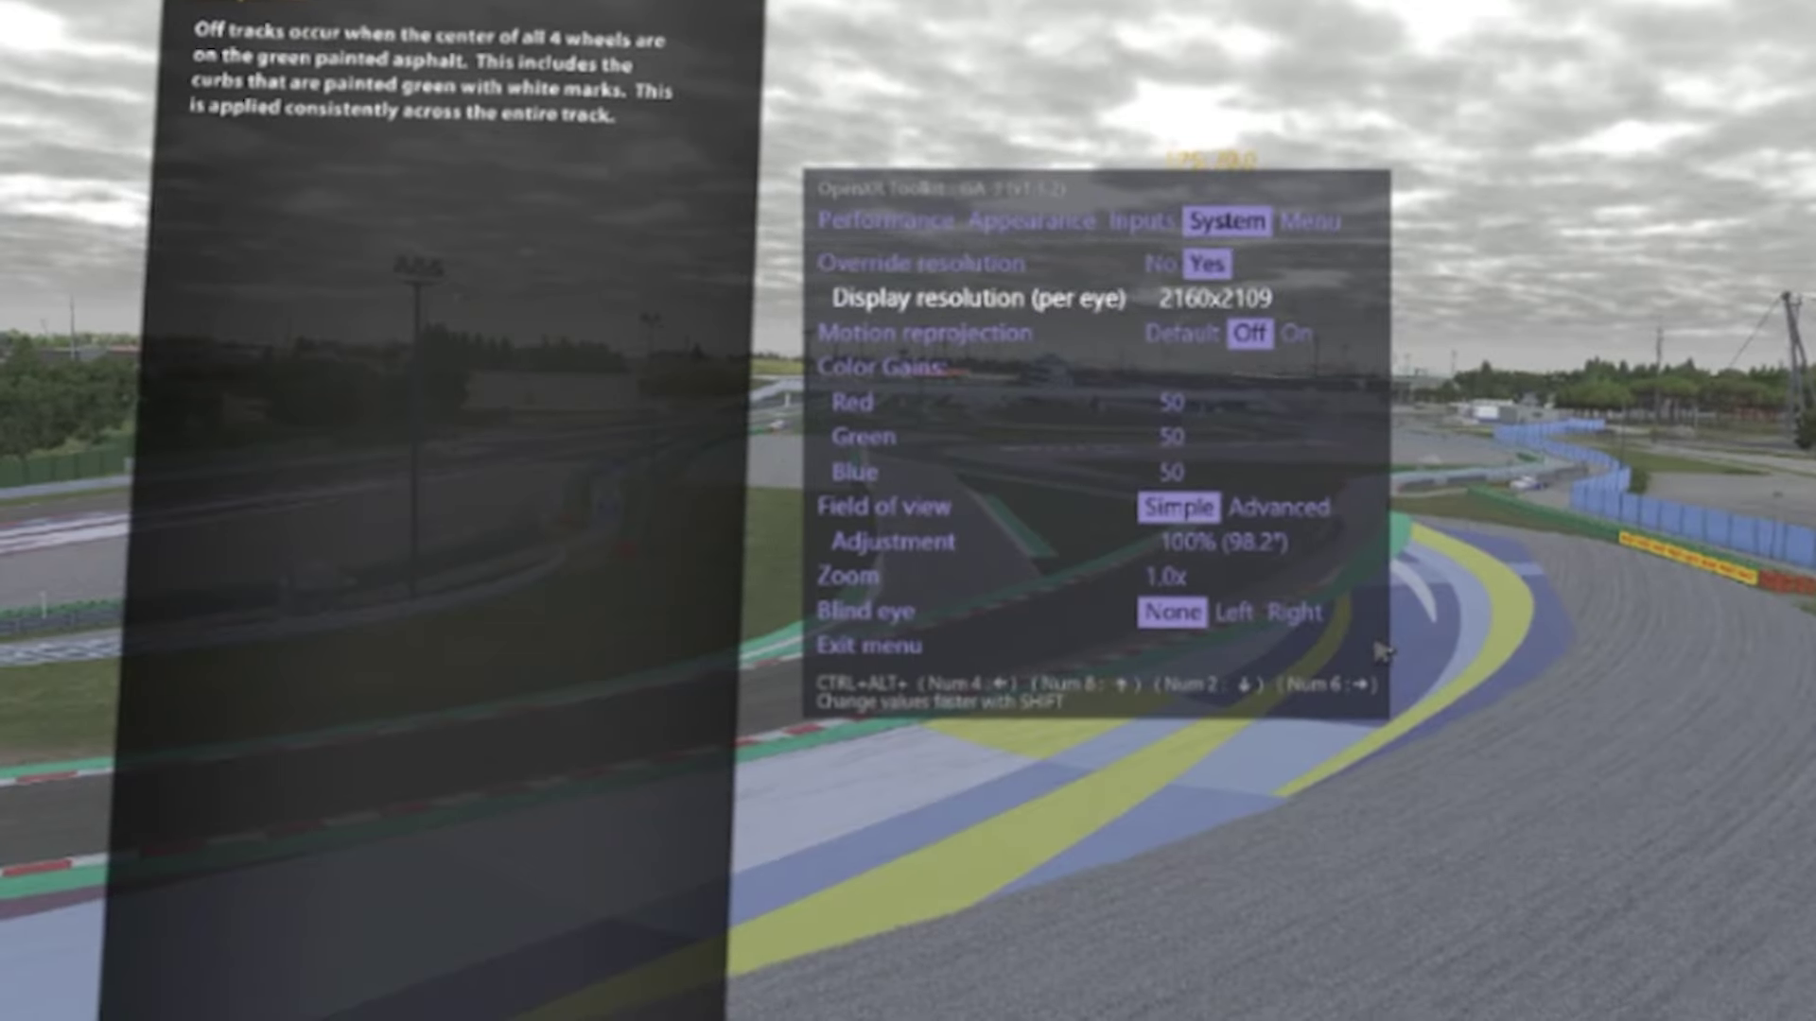
key("ctrl+alt+KP_8")
key("ctrl+alt+KP_2")
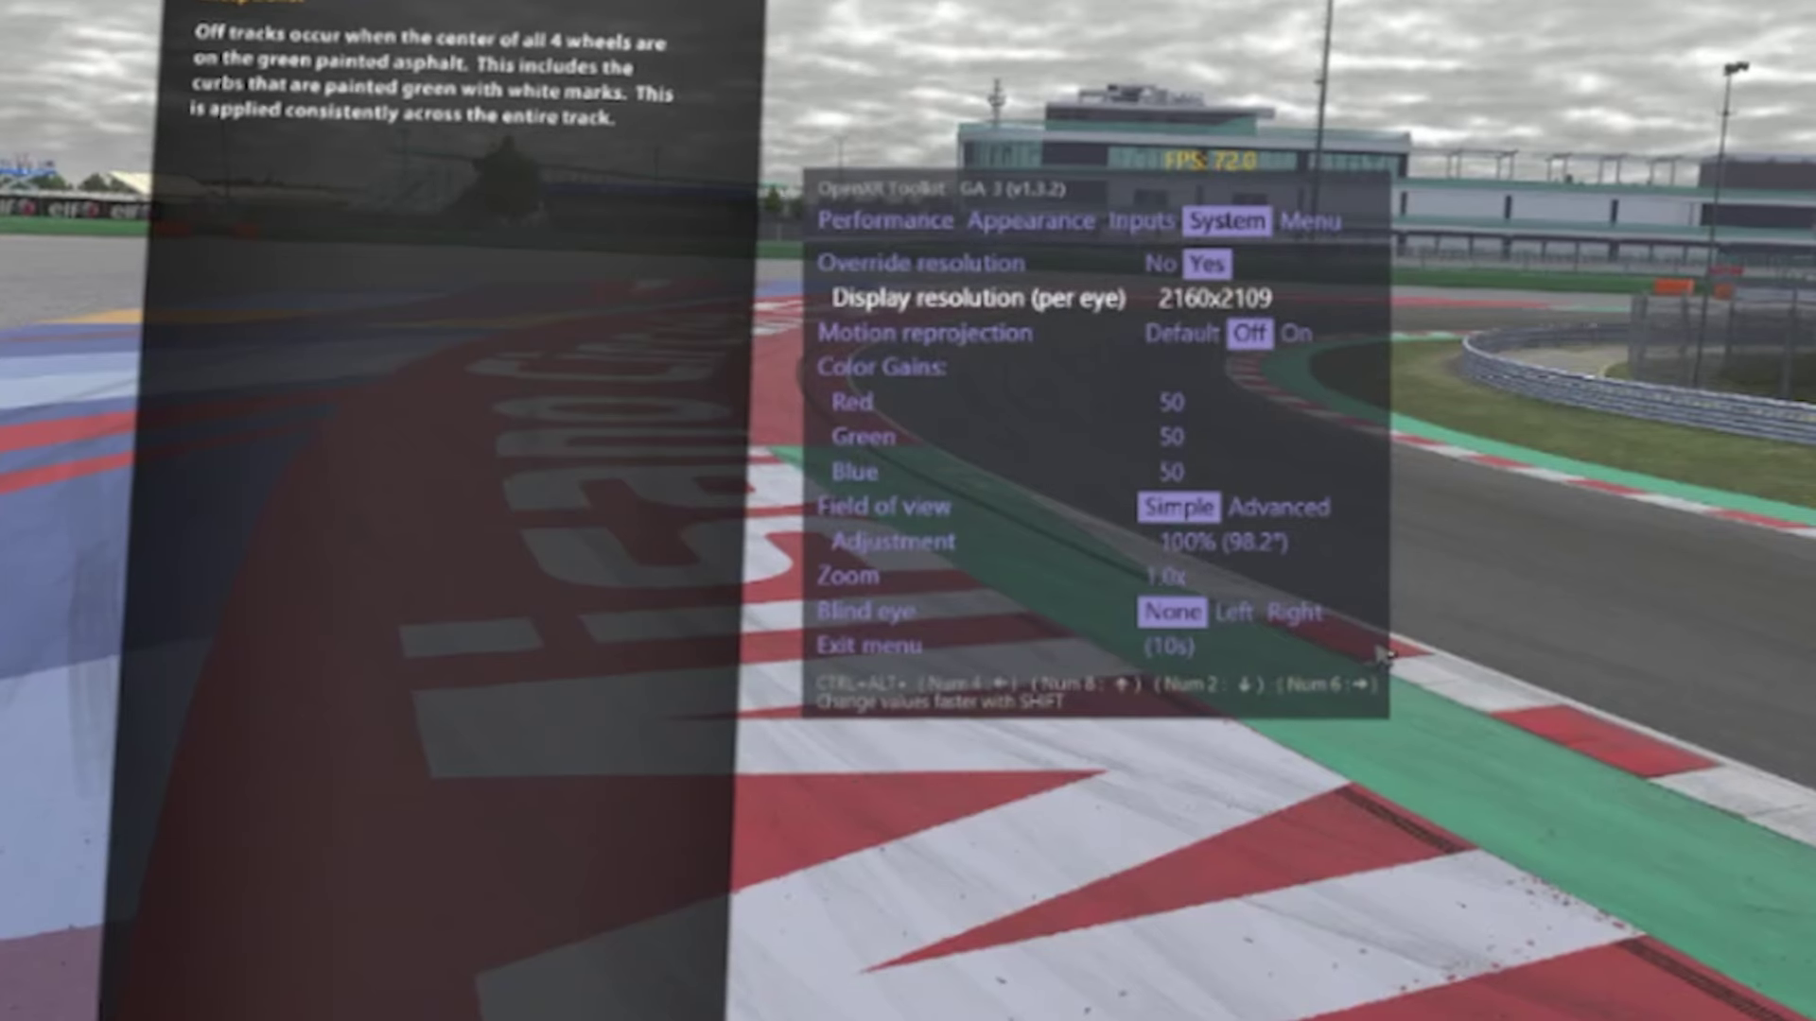
key("ctrl+alt+KP_8")
key("ctrl+alt+KP_2")
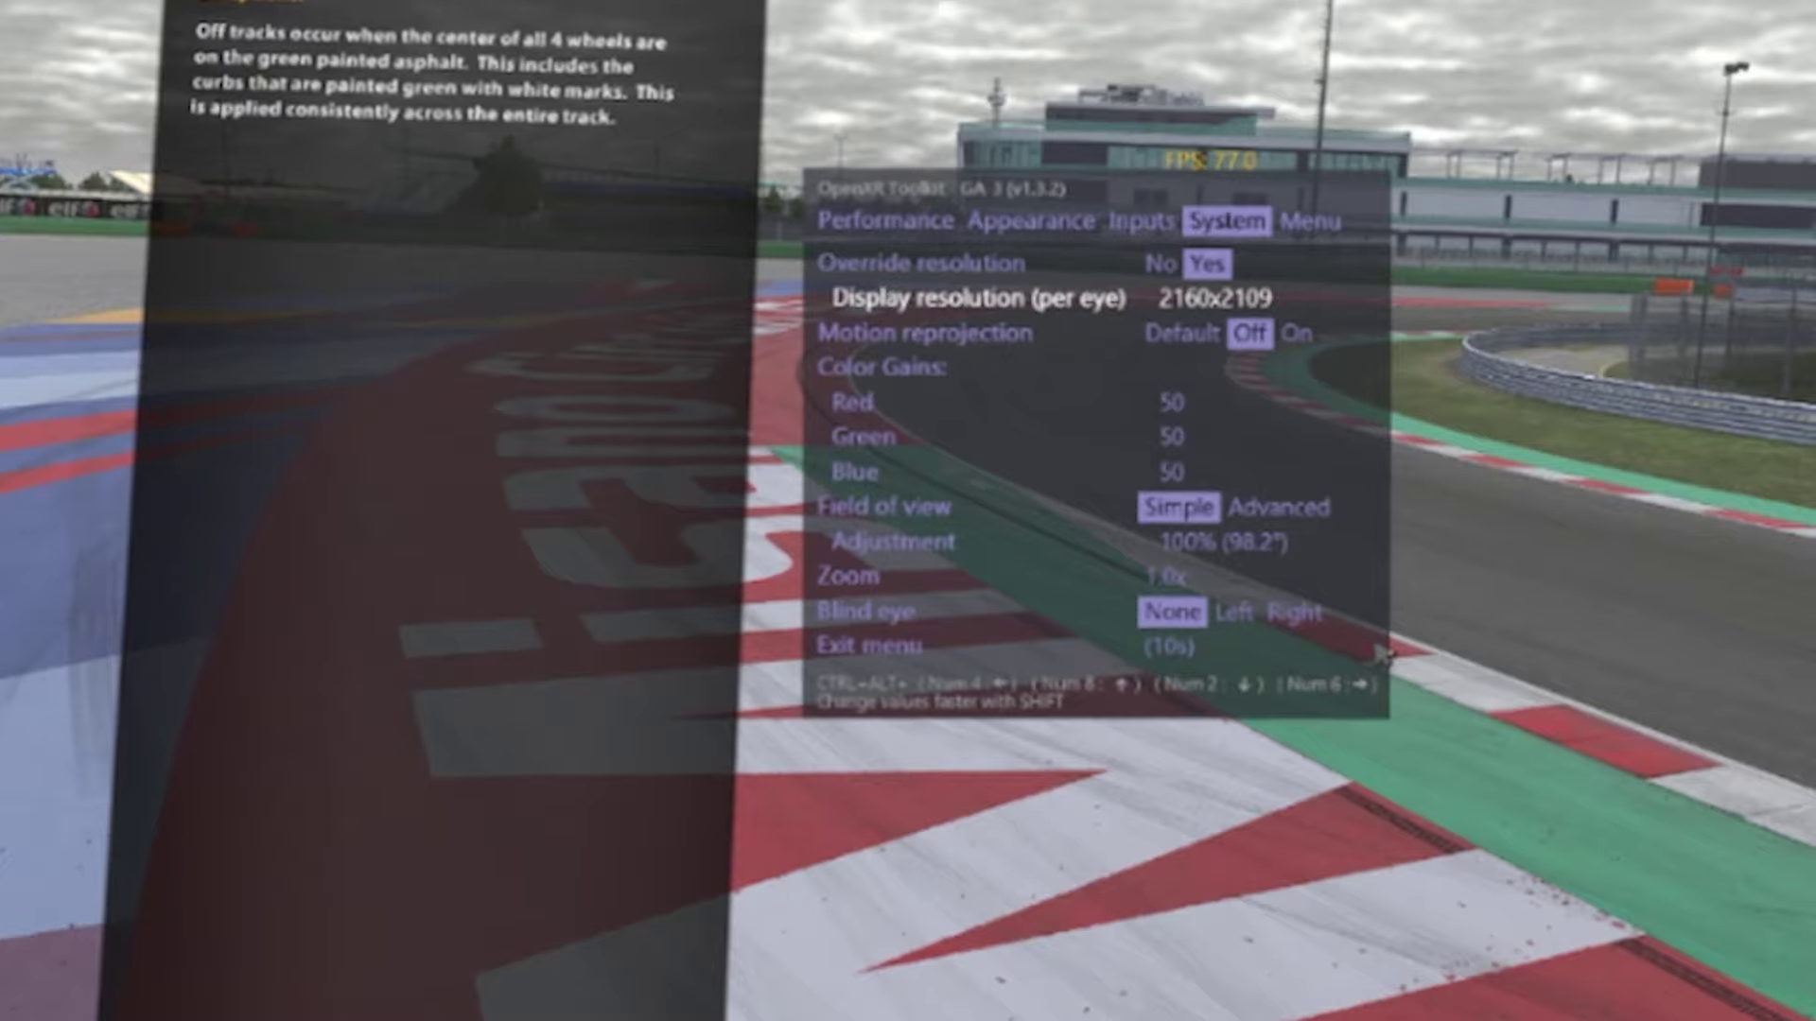
key("ctrl+alt+Down")
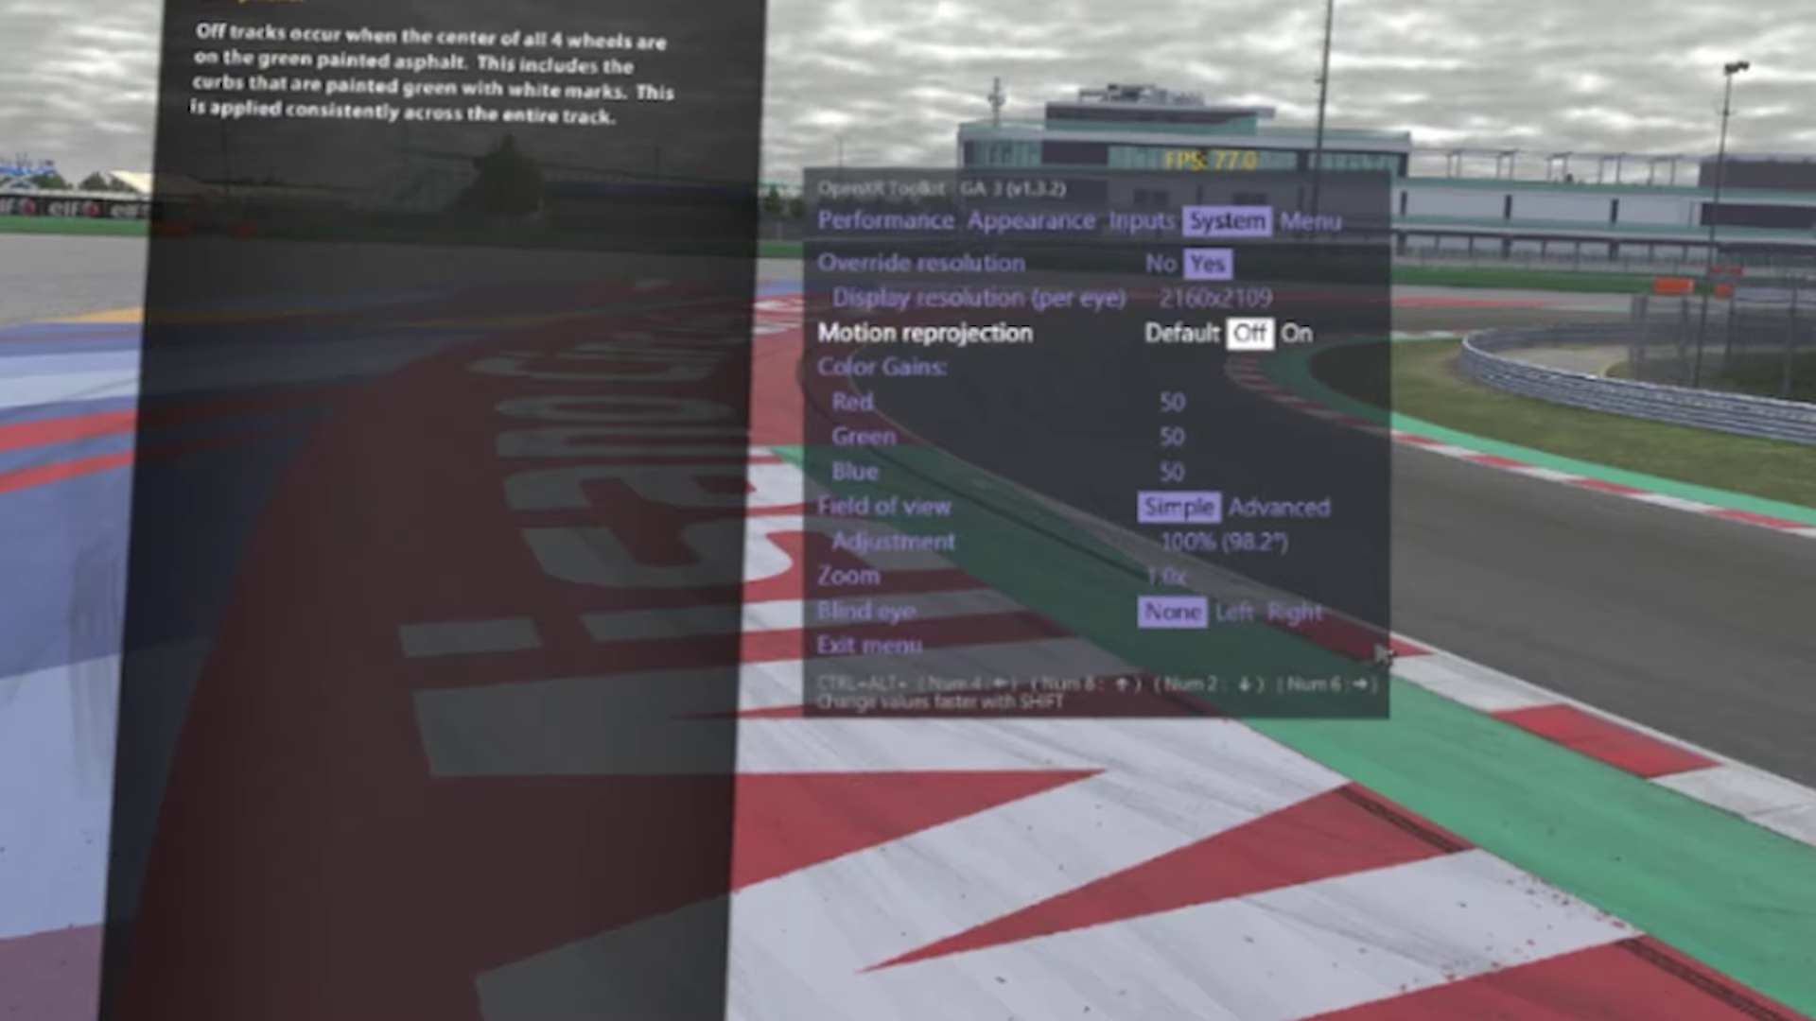
key("ctrl+alt+Up")
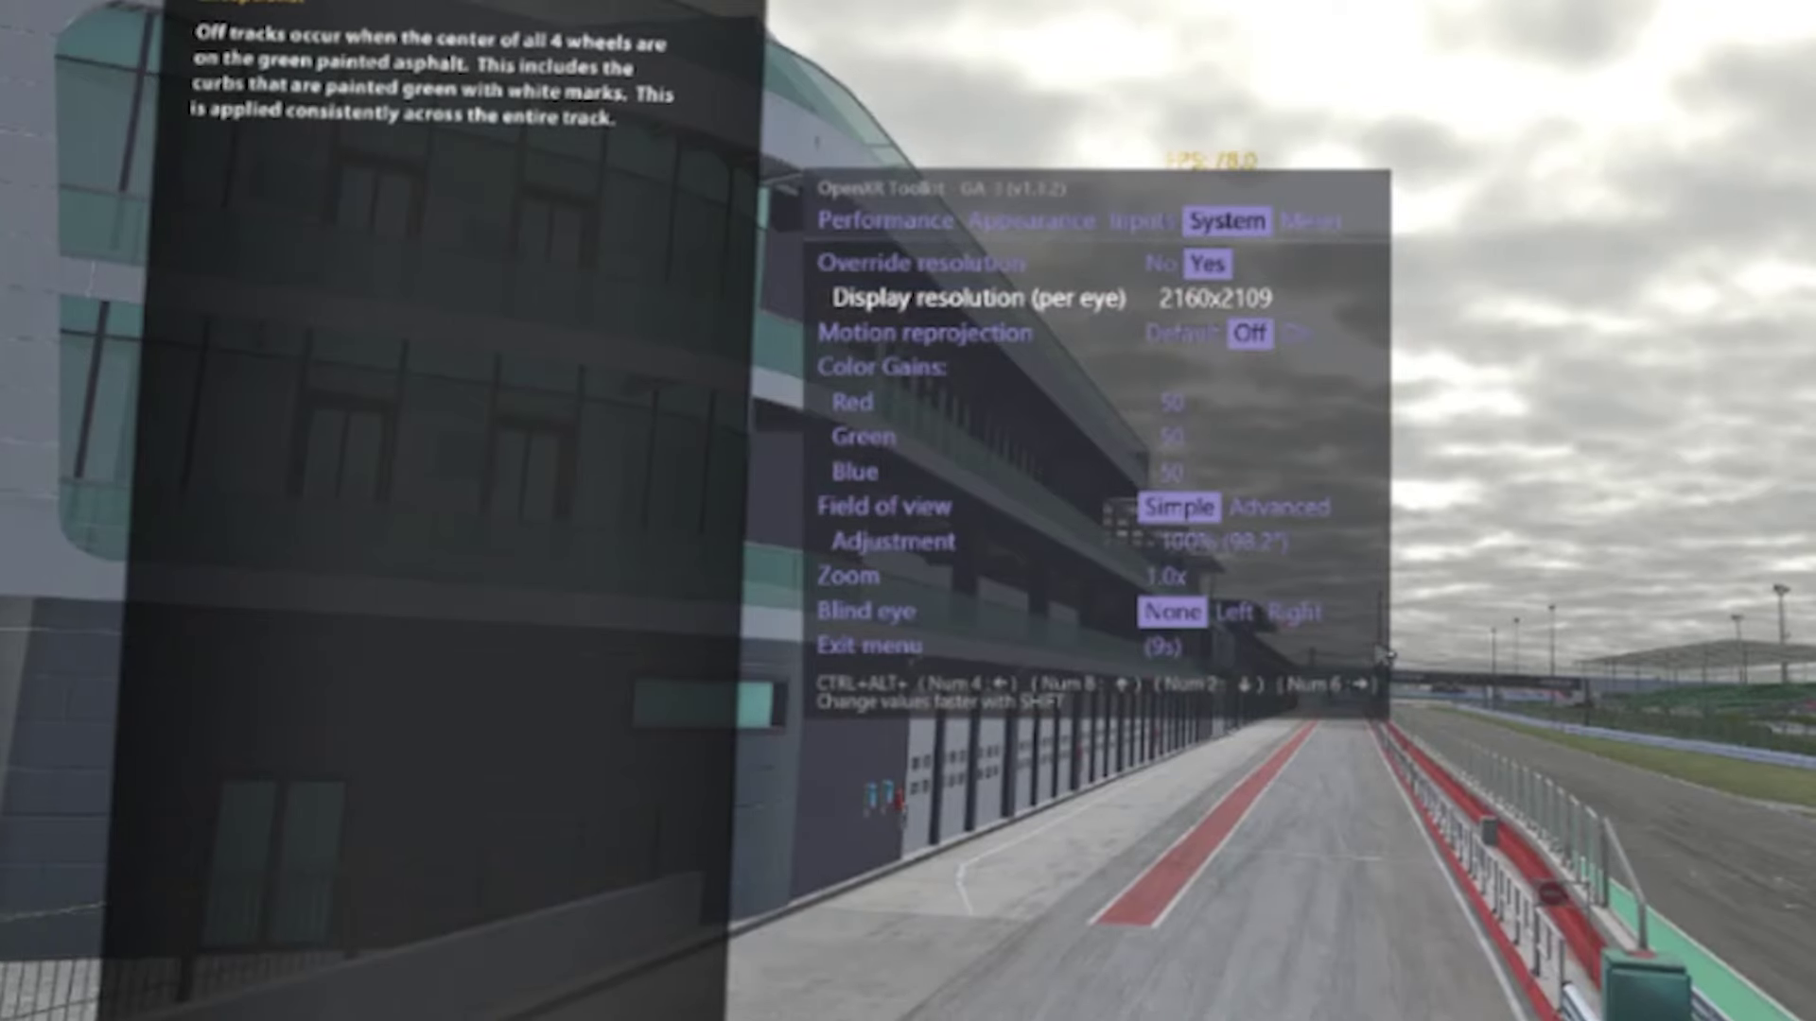
key("ctrl+alt+Up")
key("ctrl+alt+Down")
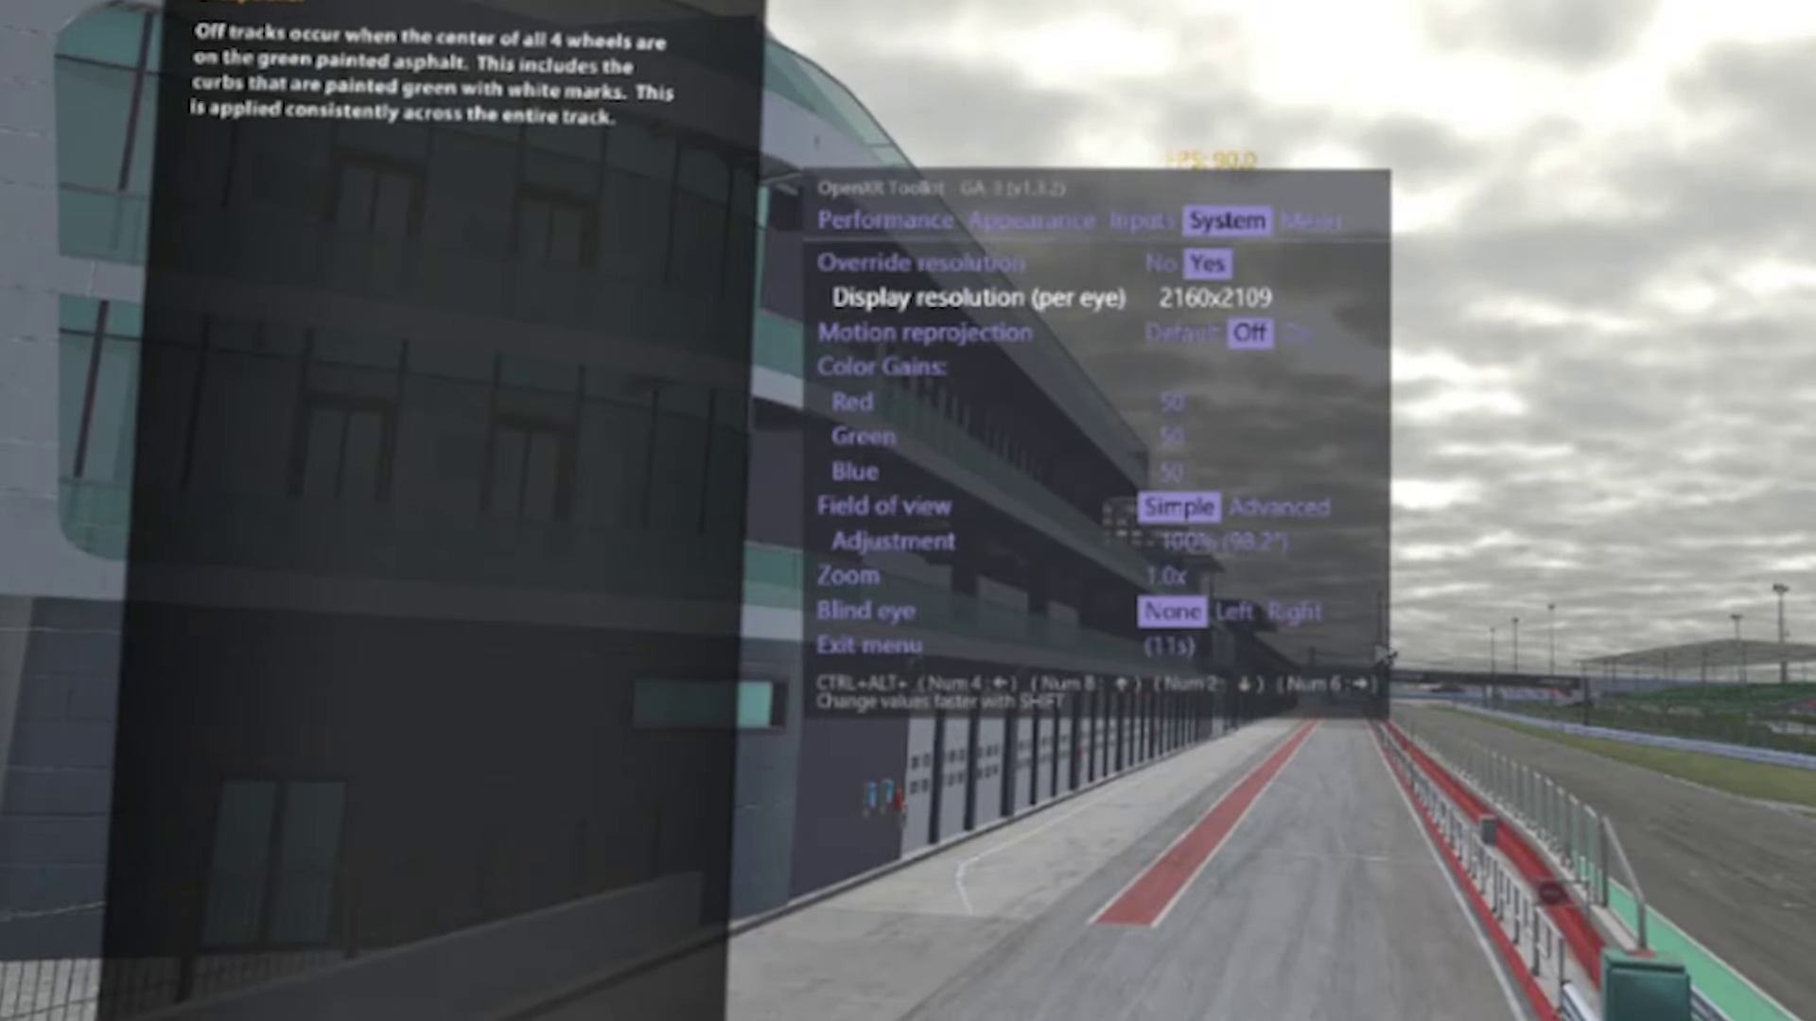
key("ctrl+alt+Down")
key("ctrl+alt+Up")
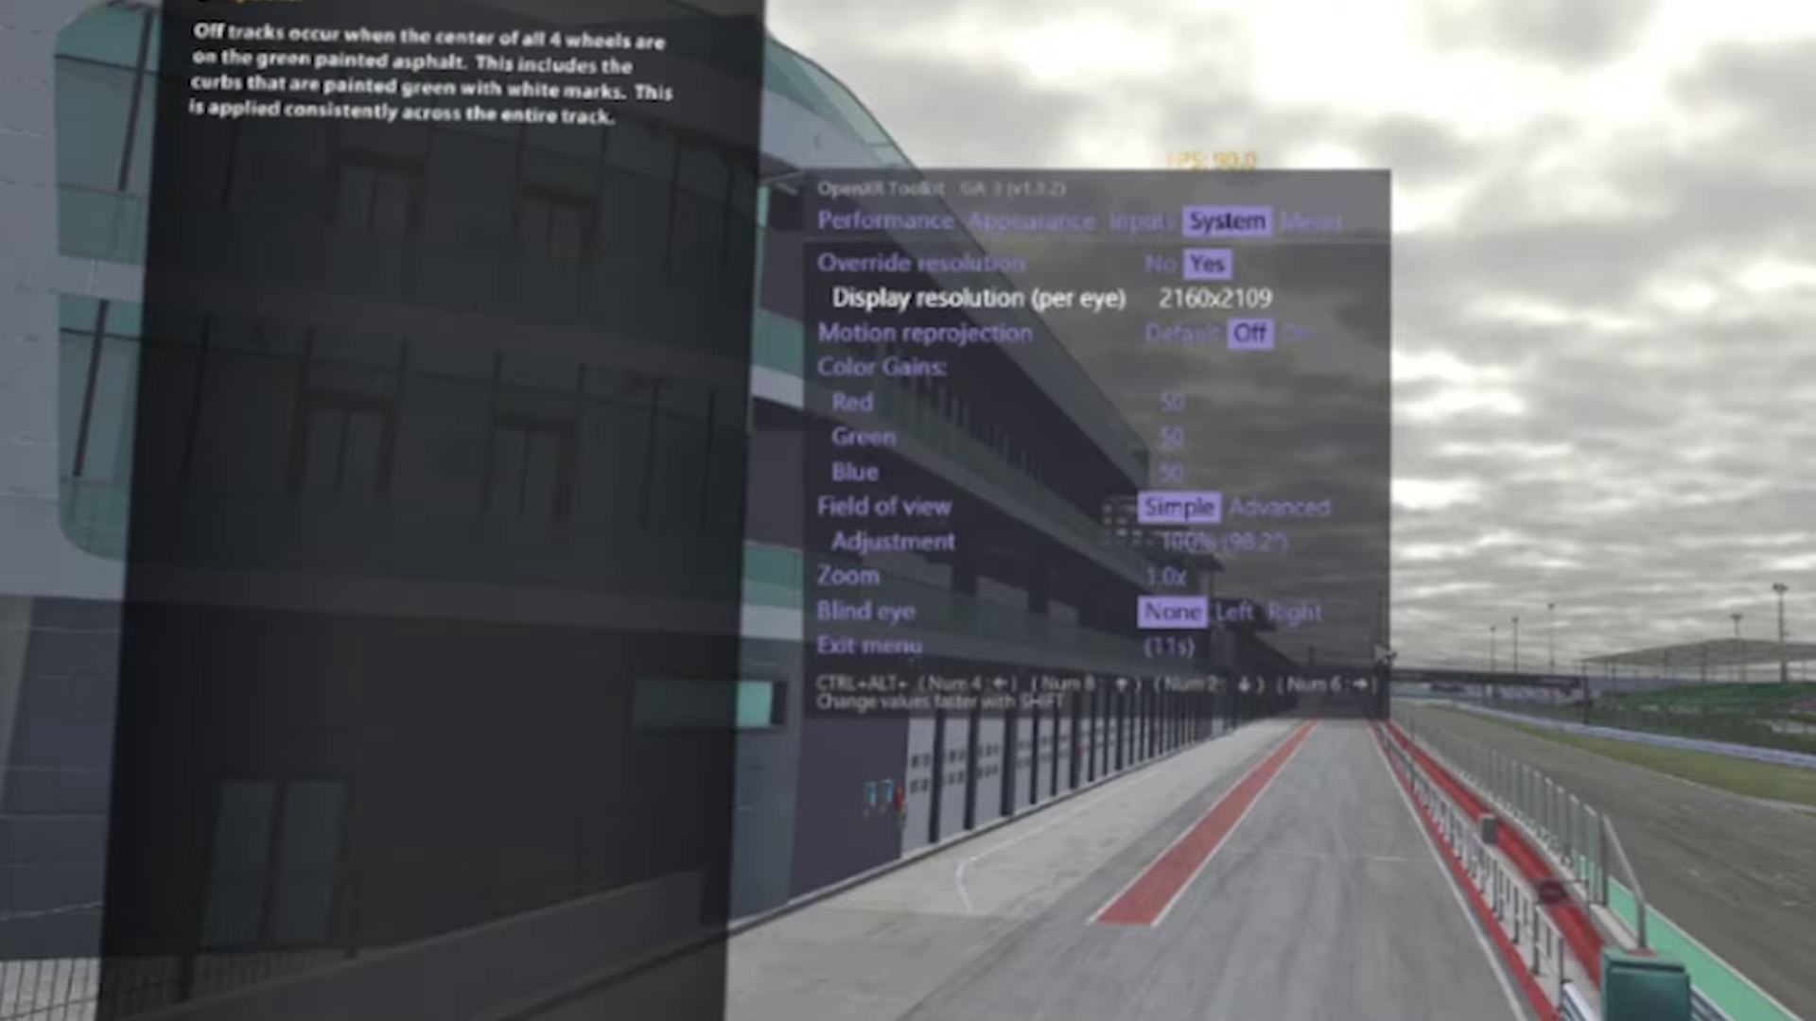
key("ctrl+alt+Down")
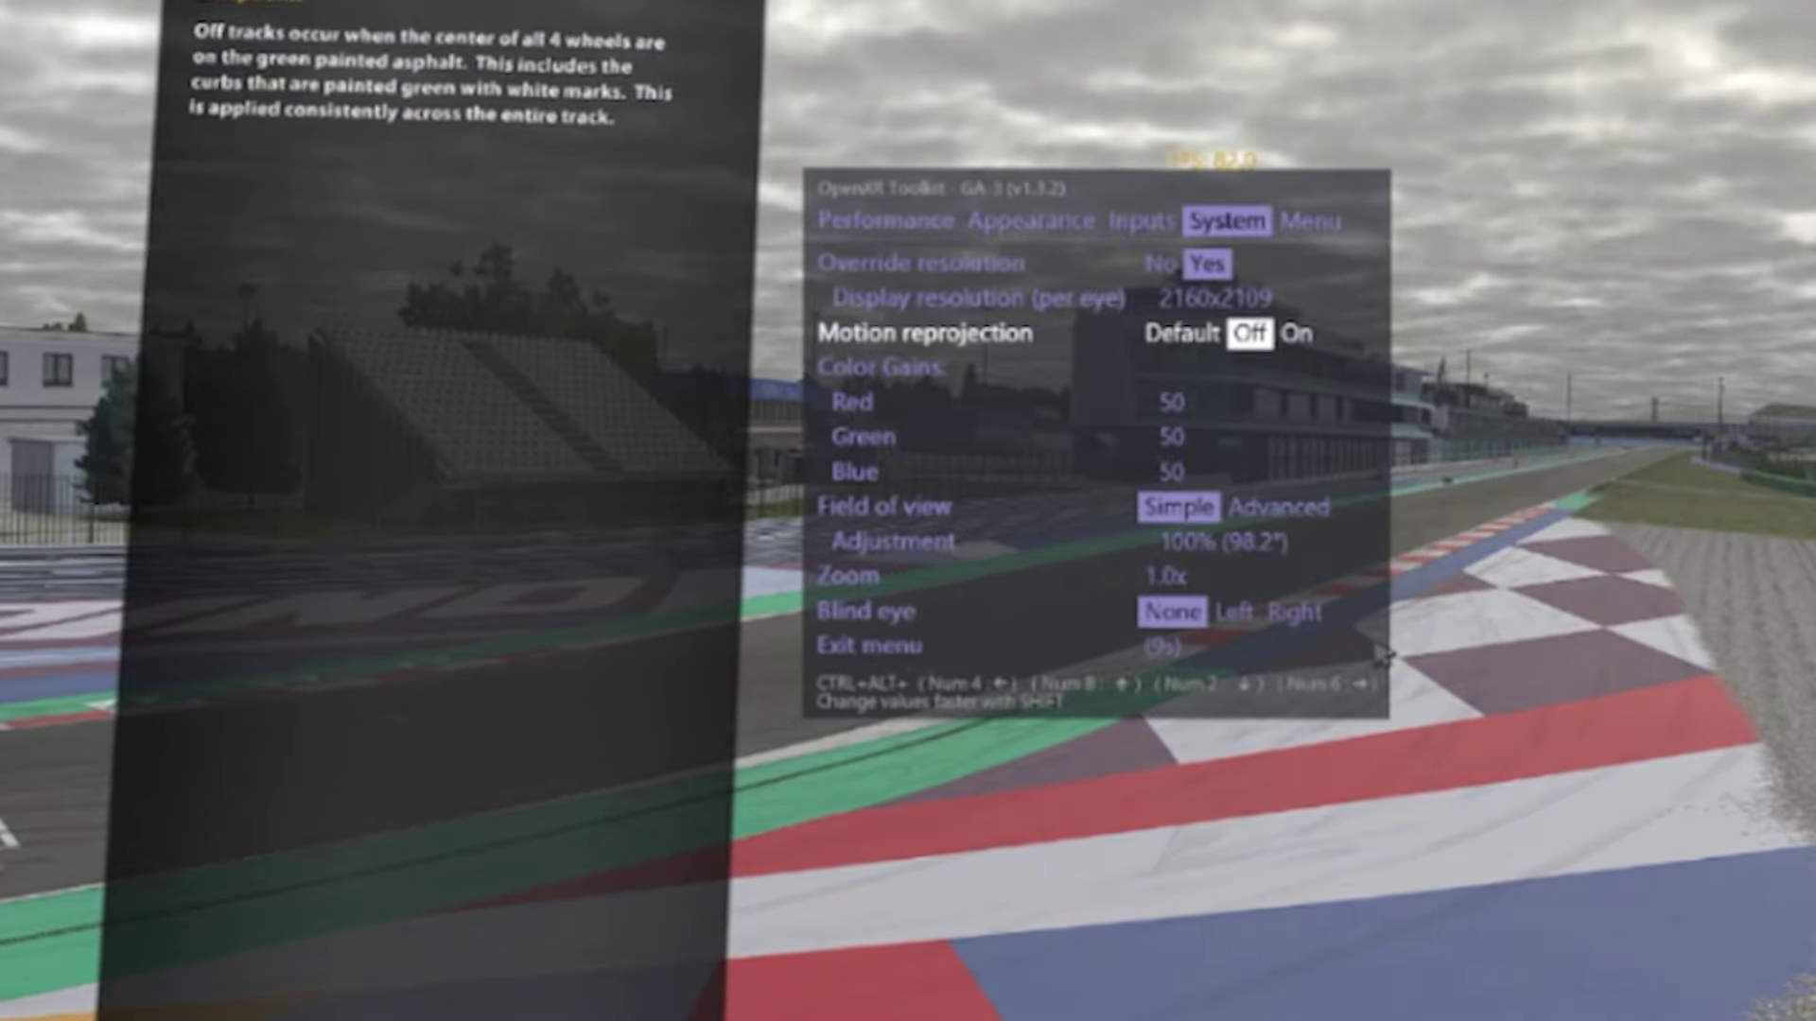
key("ctrl+alt+KP_2")
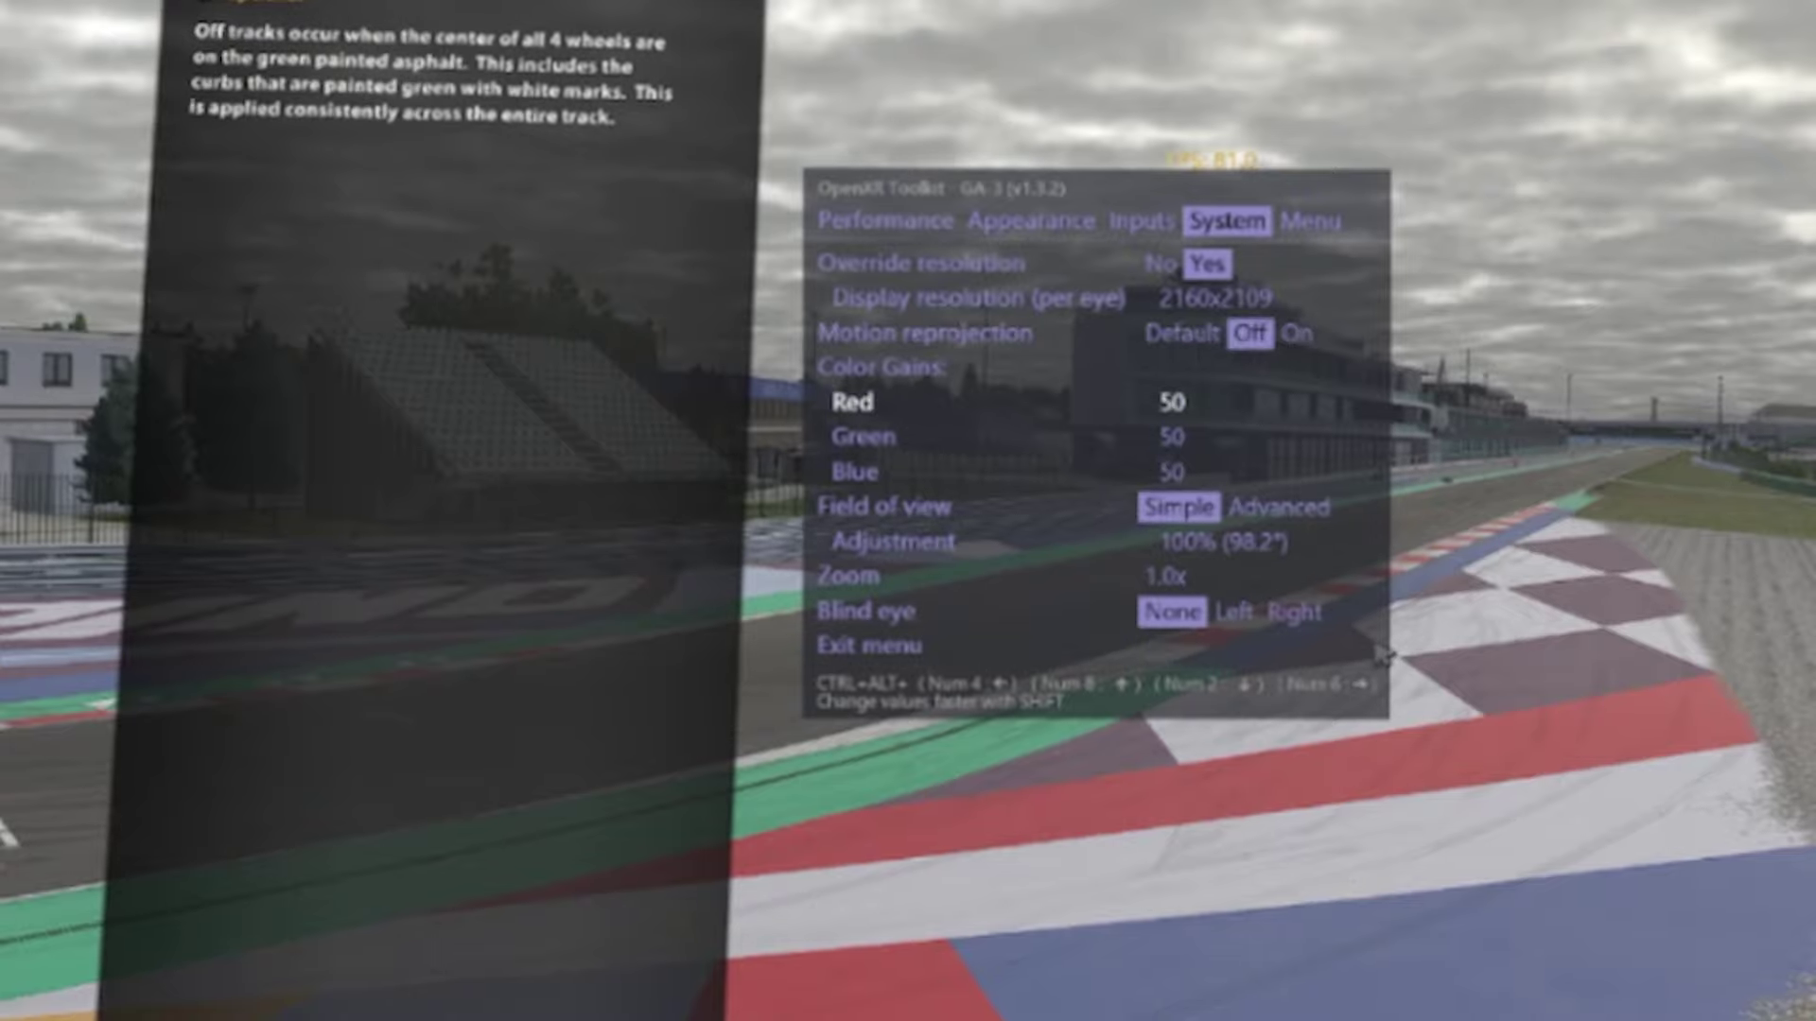
key("ctrl+alt+KP_8")
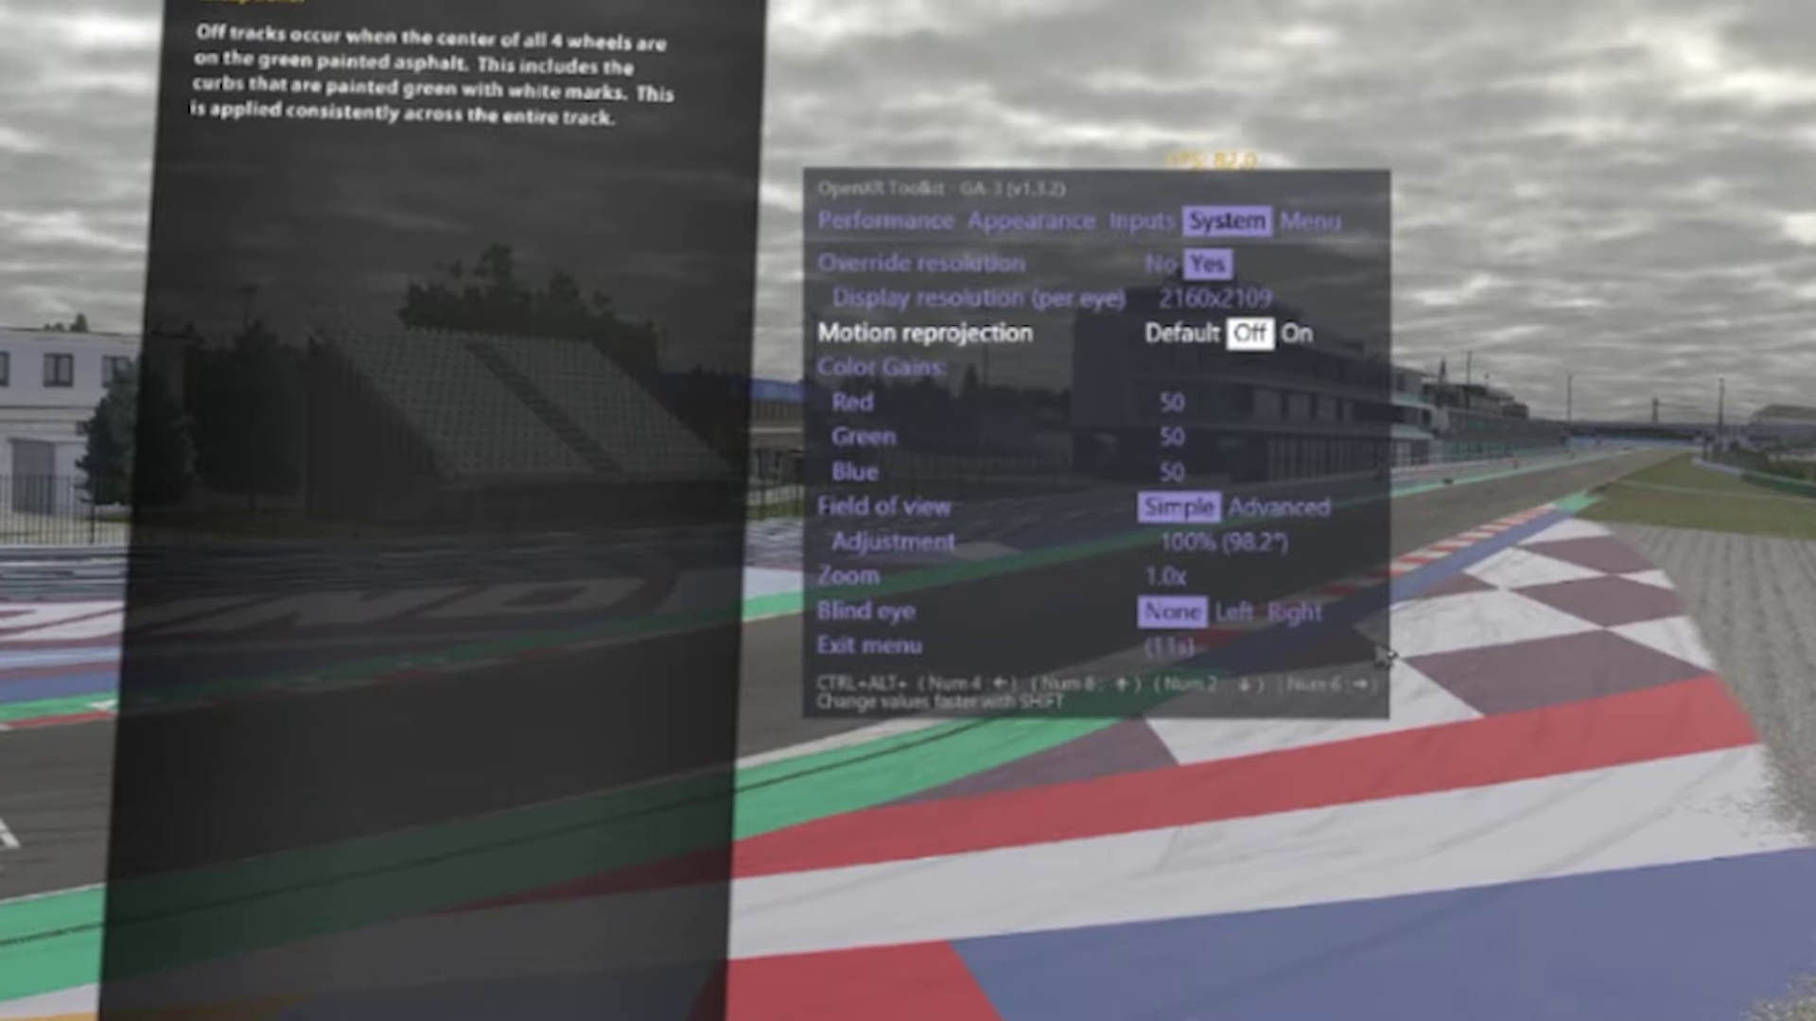
key("ctrl+alt+KP_2")
key("ctrl+alt+KP_2")
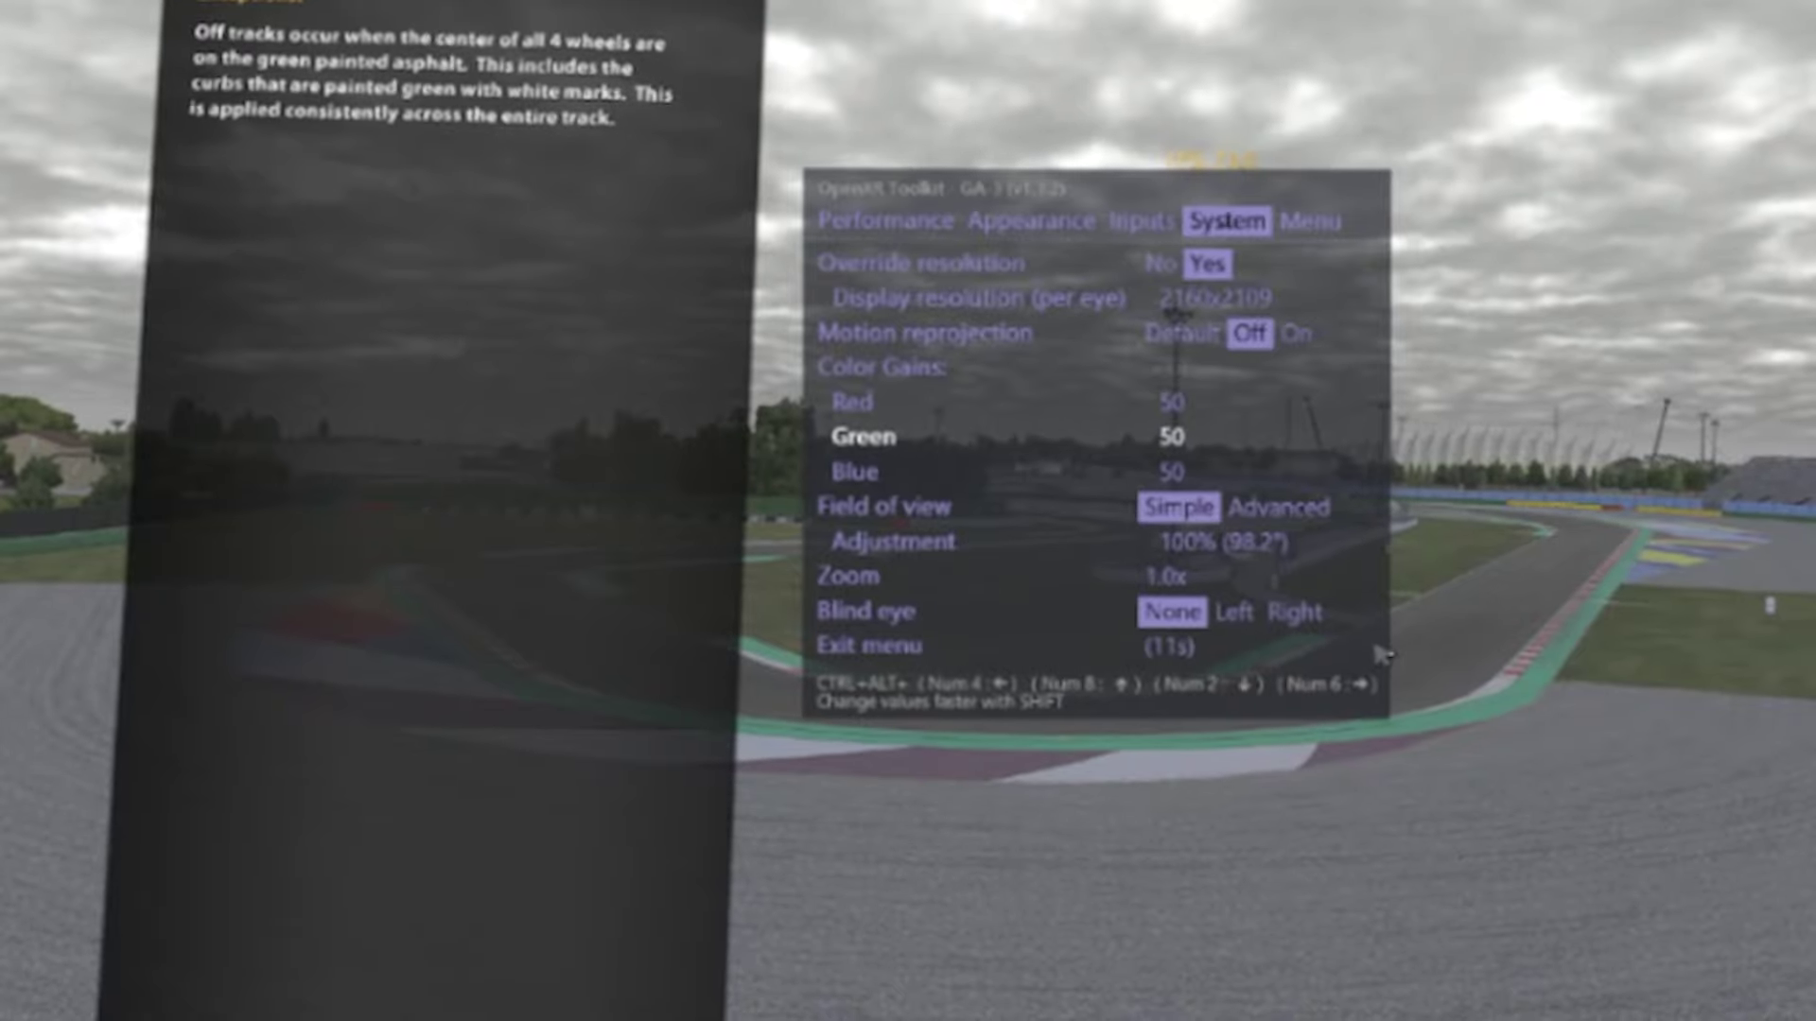
key("ctrl+alt+KP_8")
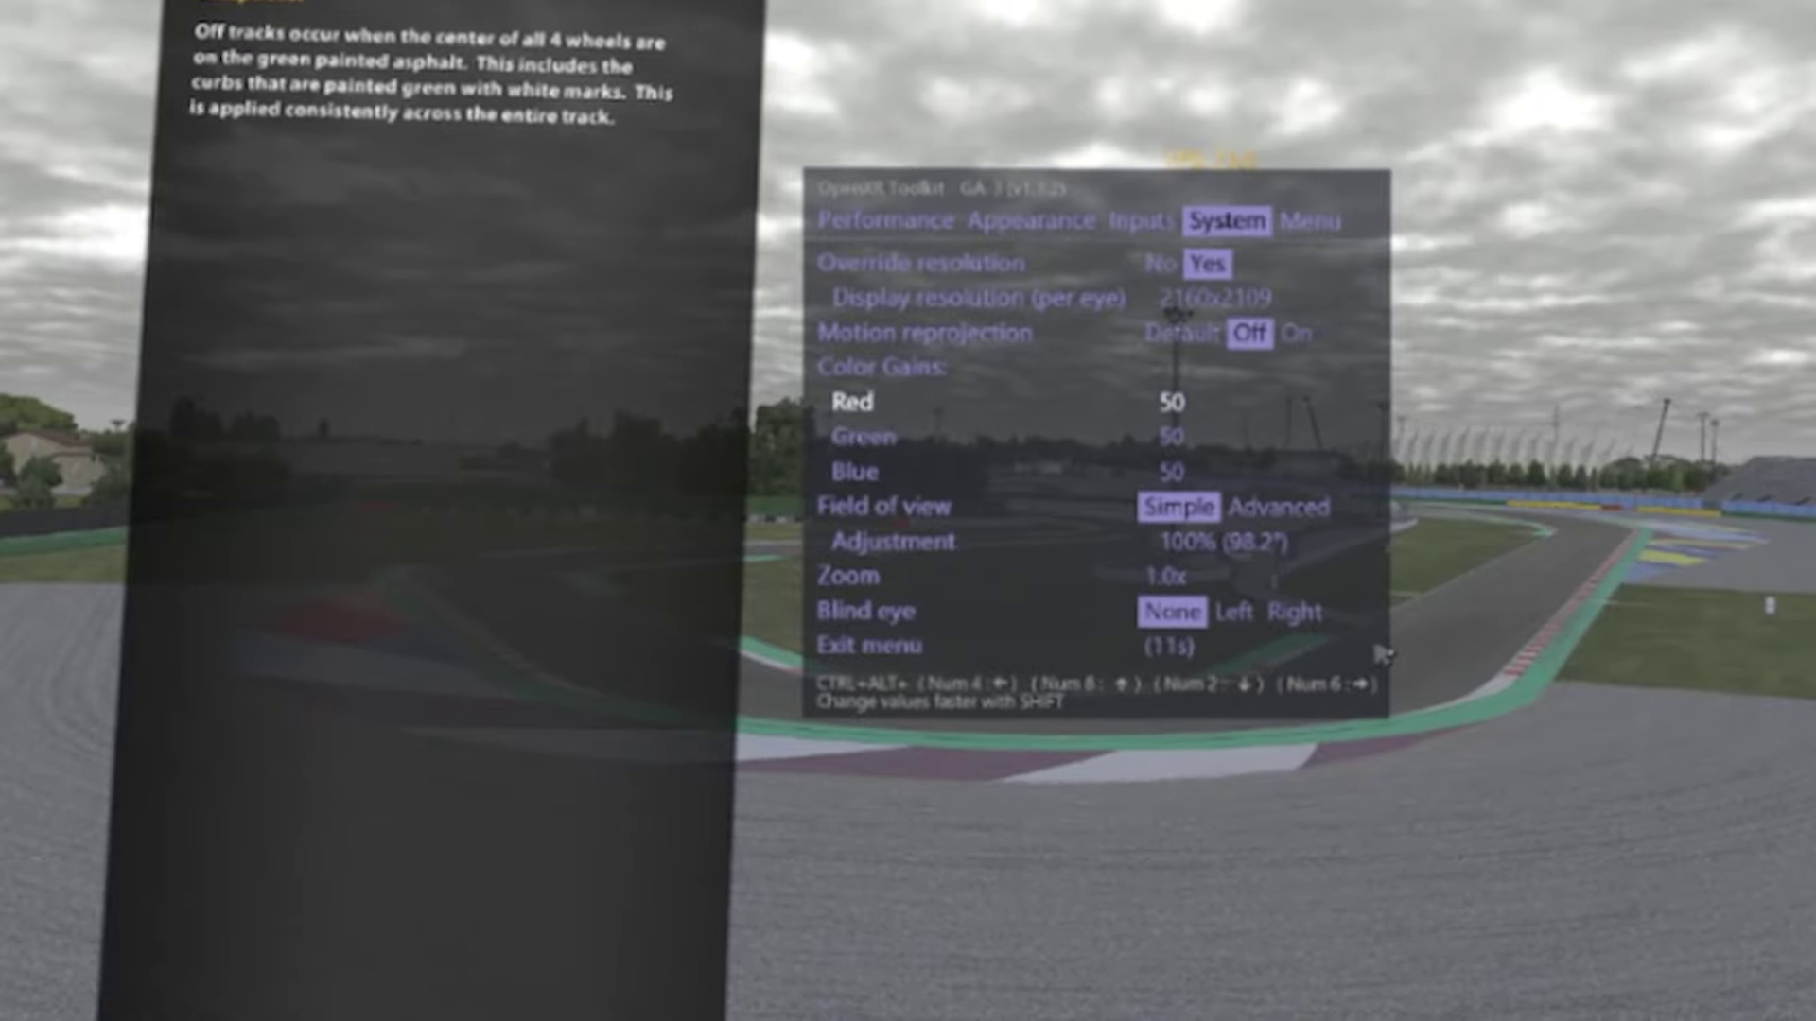
key("ctrl+alt+KP_2")
key("ctrl+alt+KP_2")
key("ctrl+alt+KP_2")
key("ctrl+alt+KP_8")
key("ctrl+alt+KP_8")
key("ctrl+alt+KP_8")
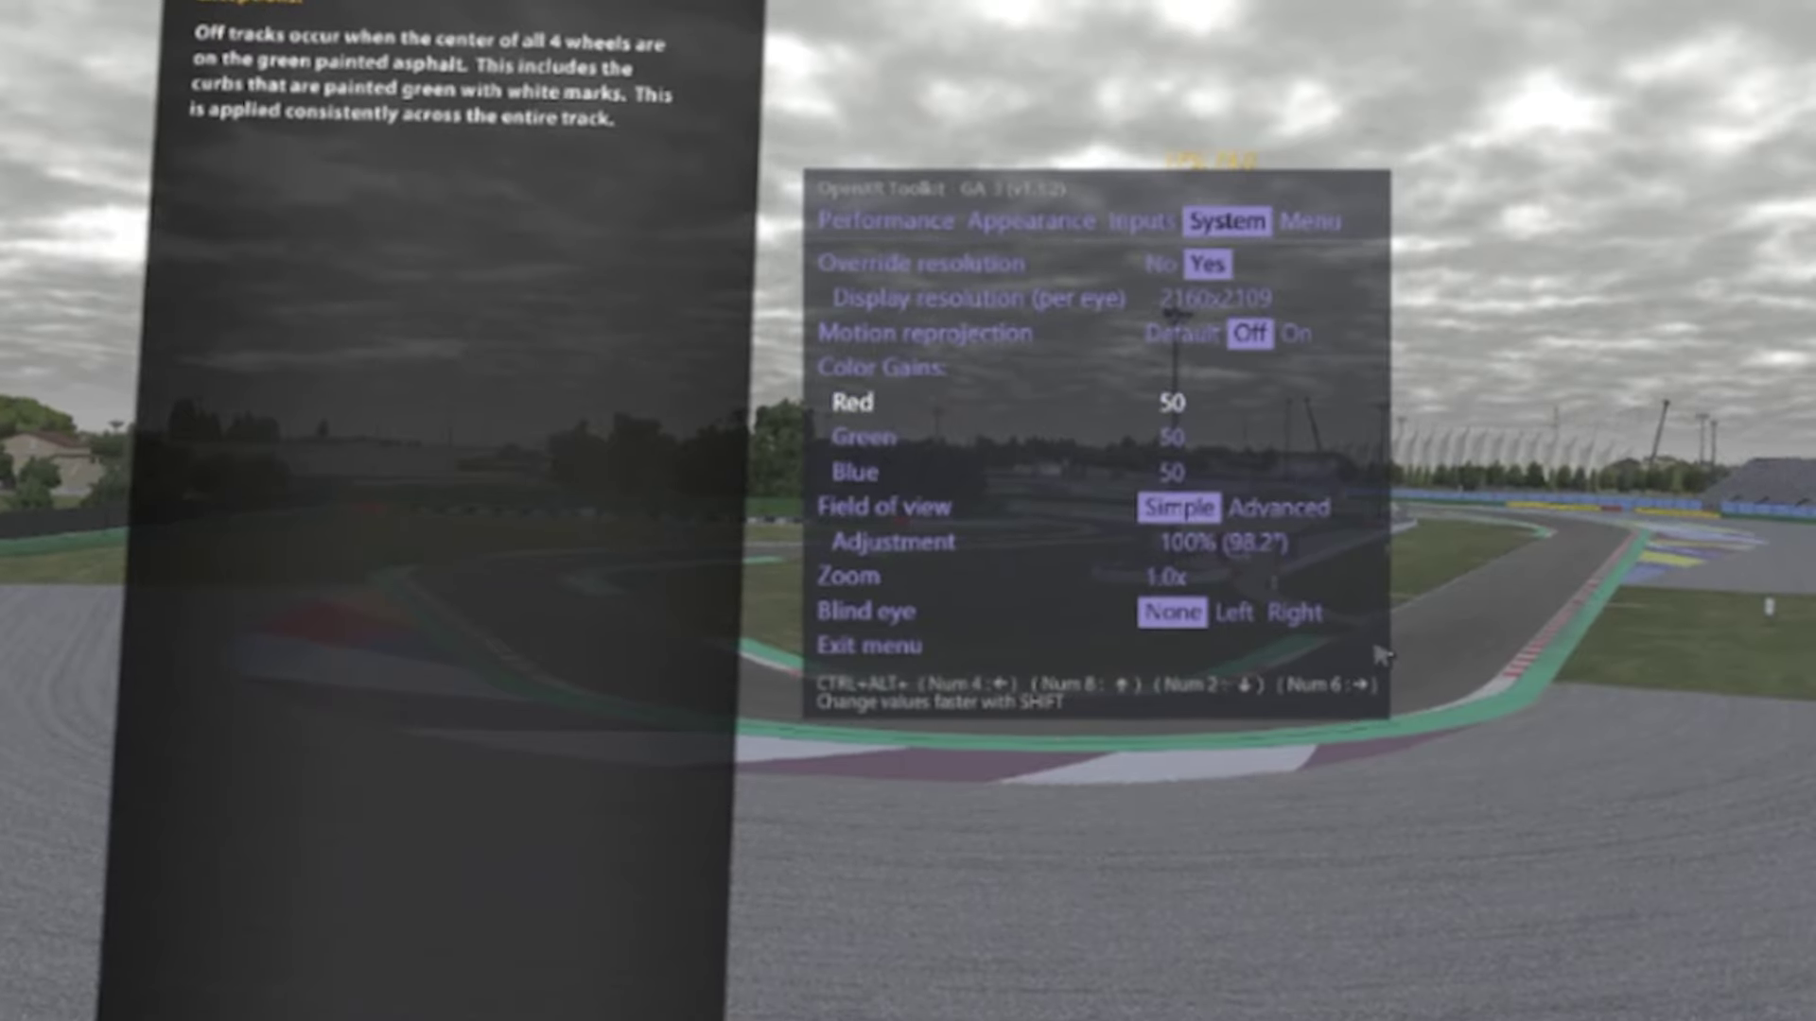
key("ctrl+alt+KP_8")
key("ctrl+alt+KP_2")
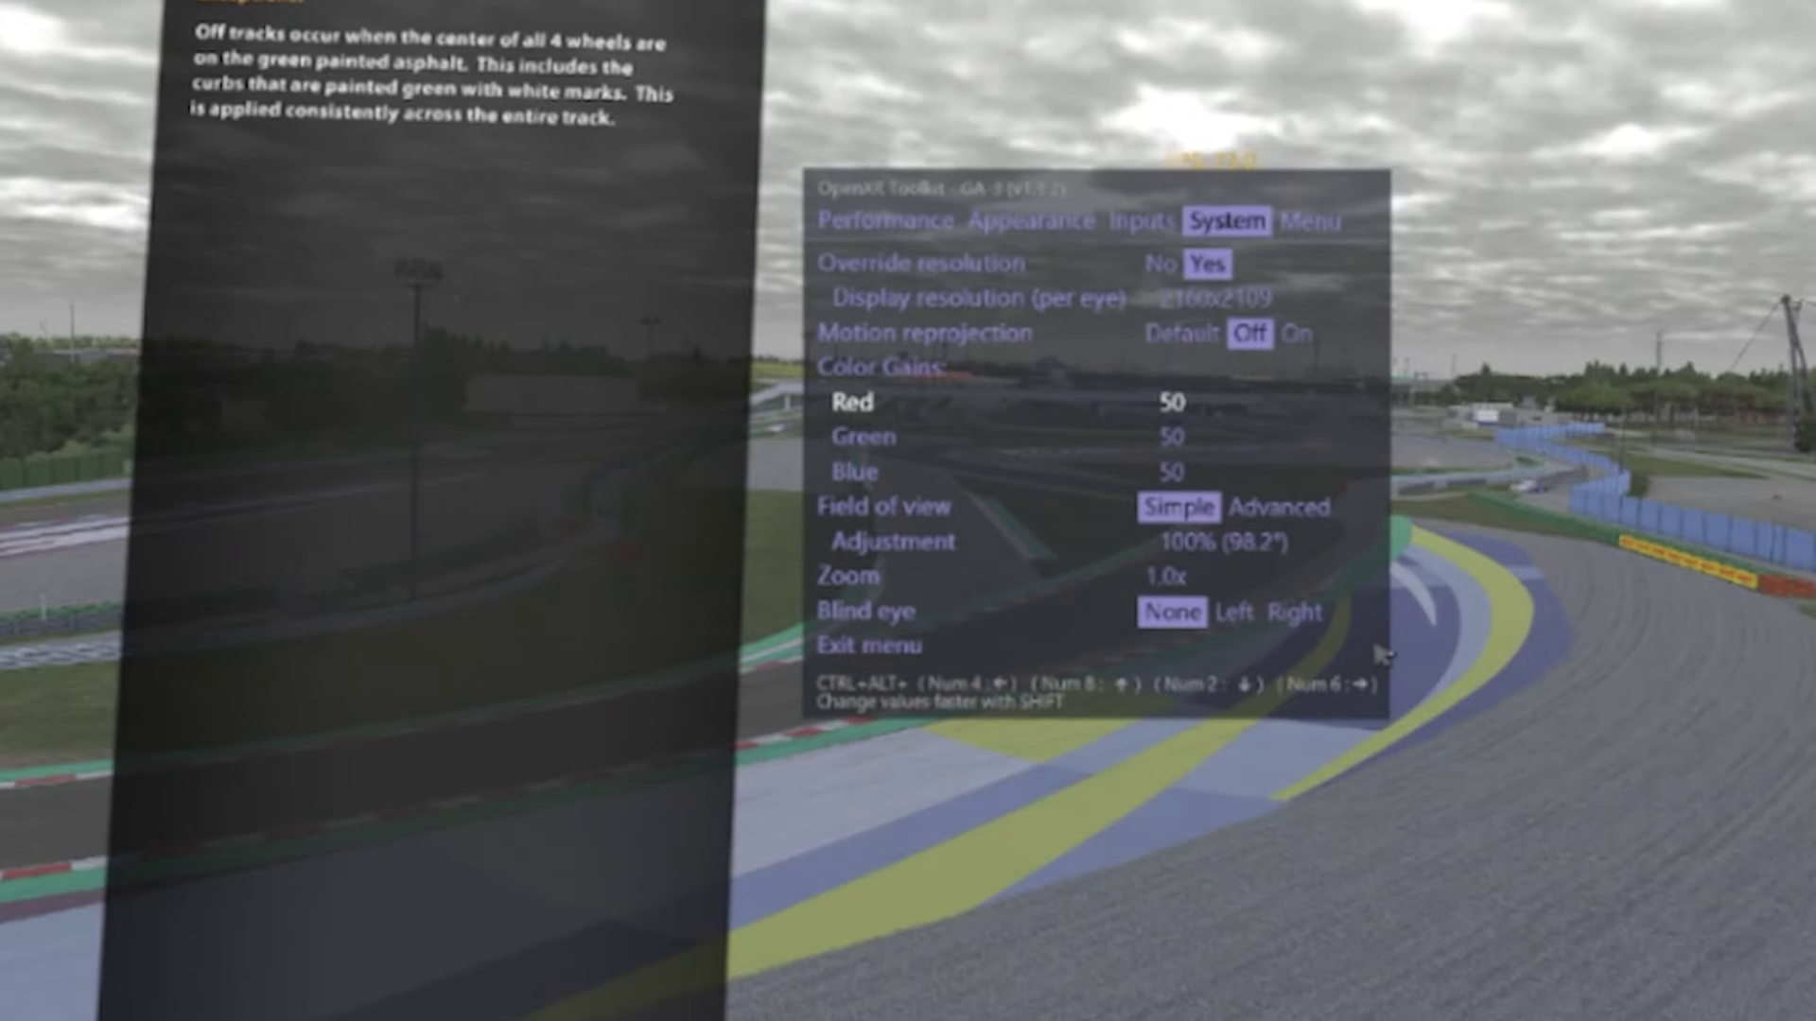
key("ctrl+alt+KP_2")
key("ctrl+alt+KP_2")
key("ctrl+alt+KP_2")
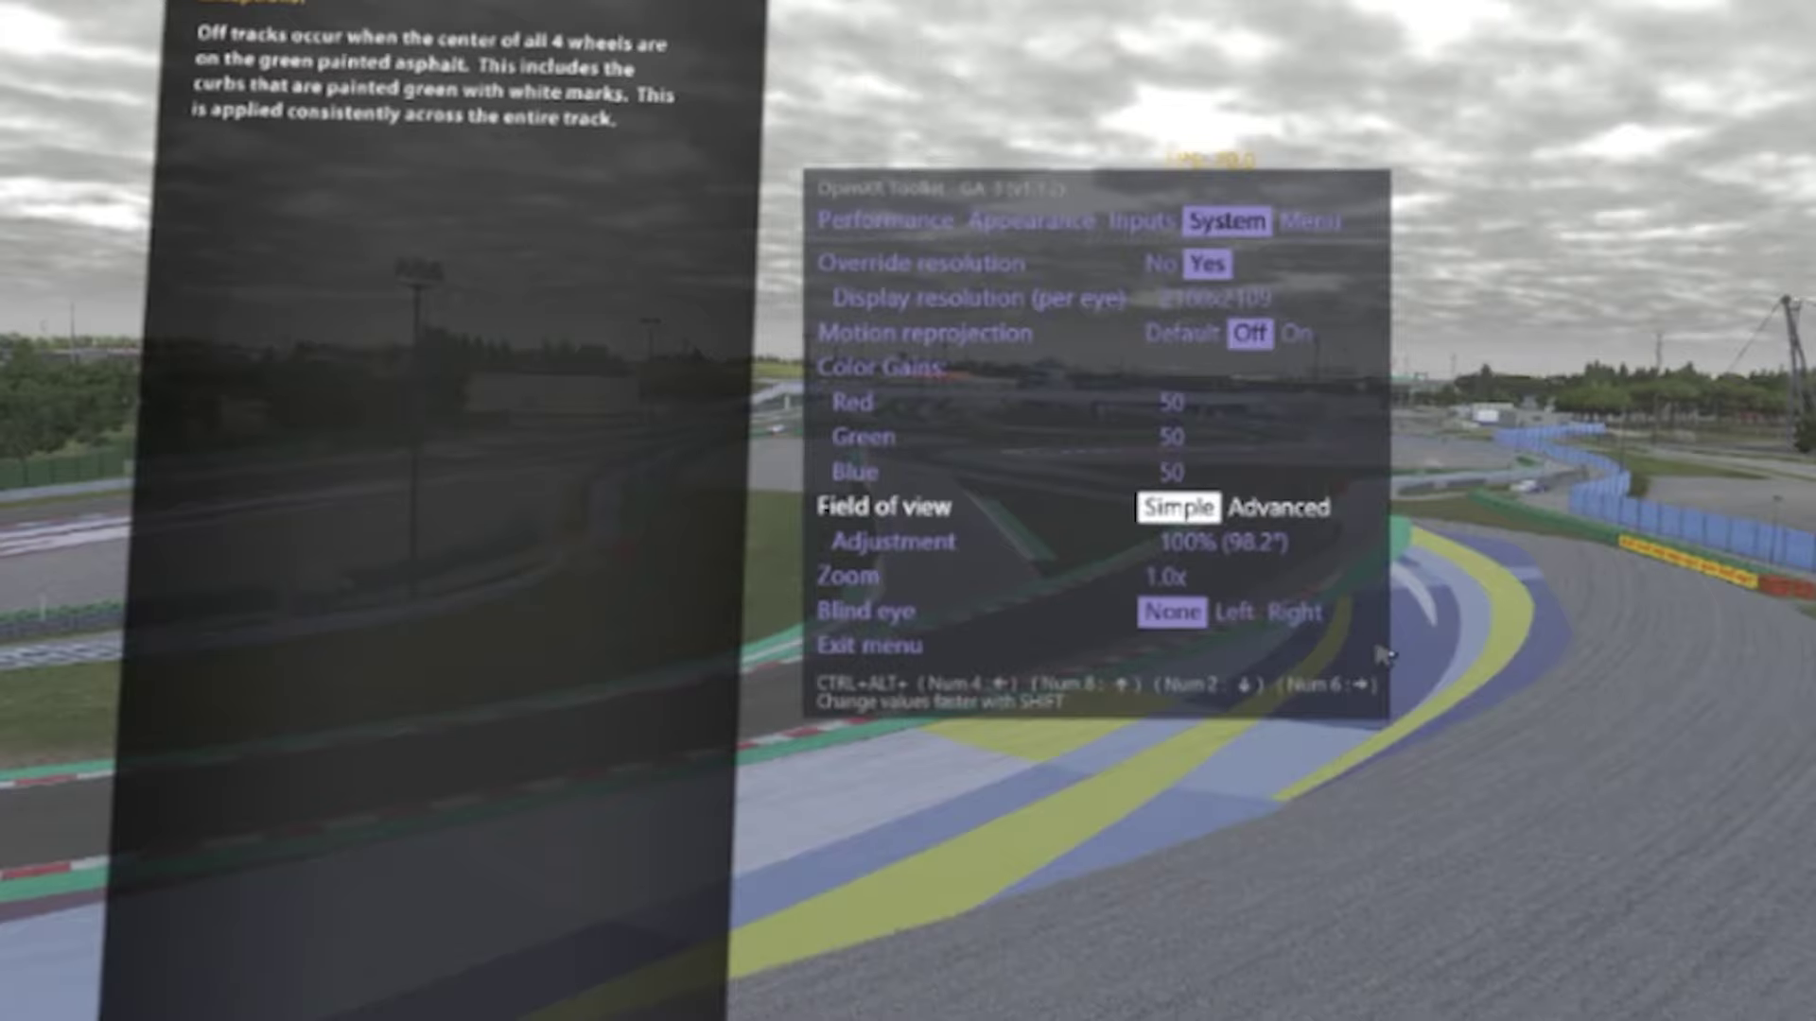
key("ctrl+alt+KP_8")
key("ctrl+alt+KP_2")
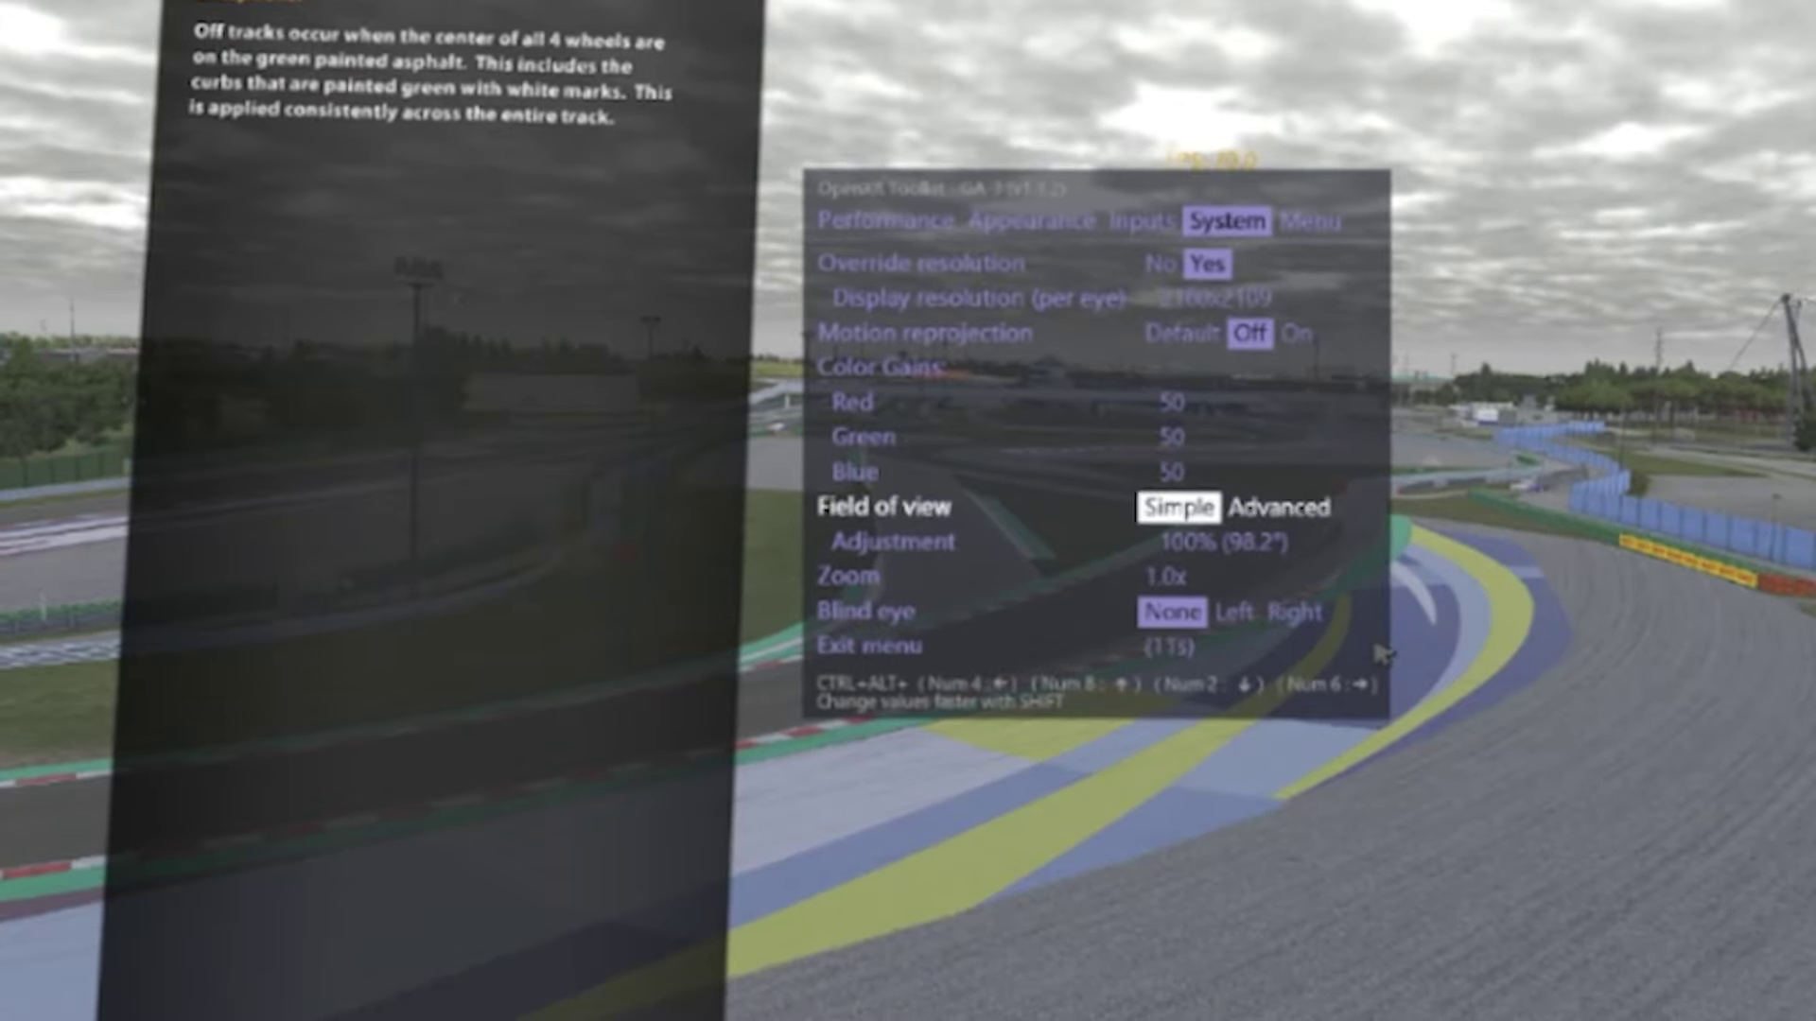
key("ctrl+alt+KP_2")
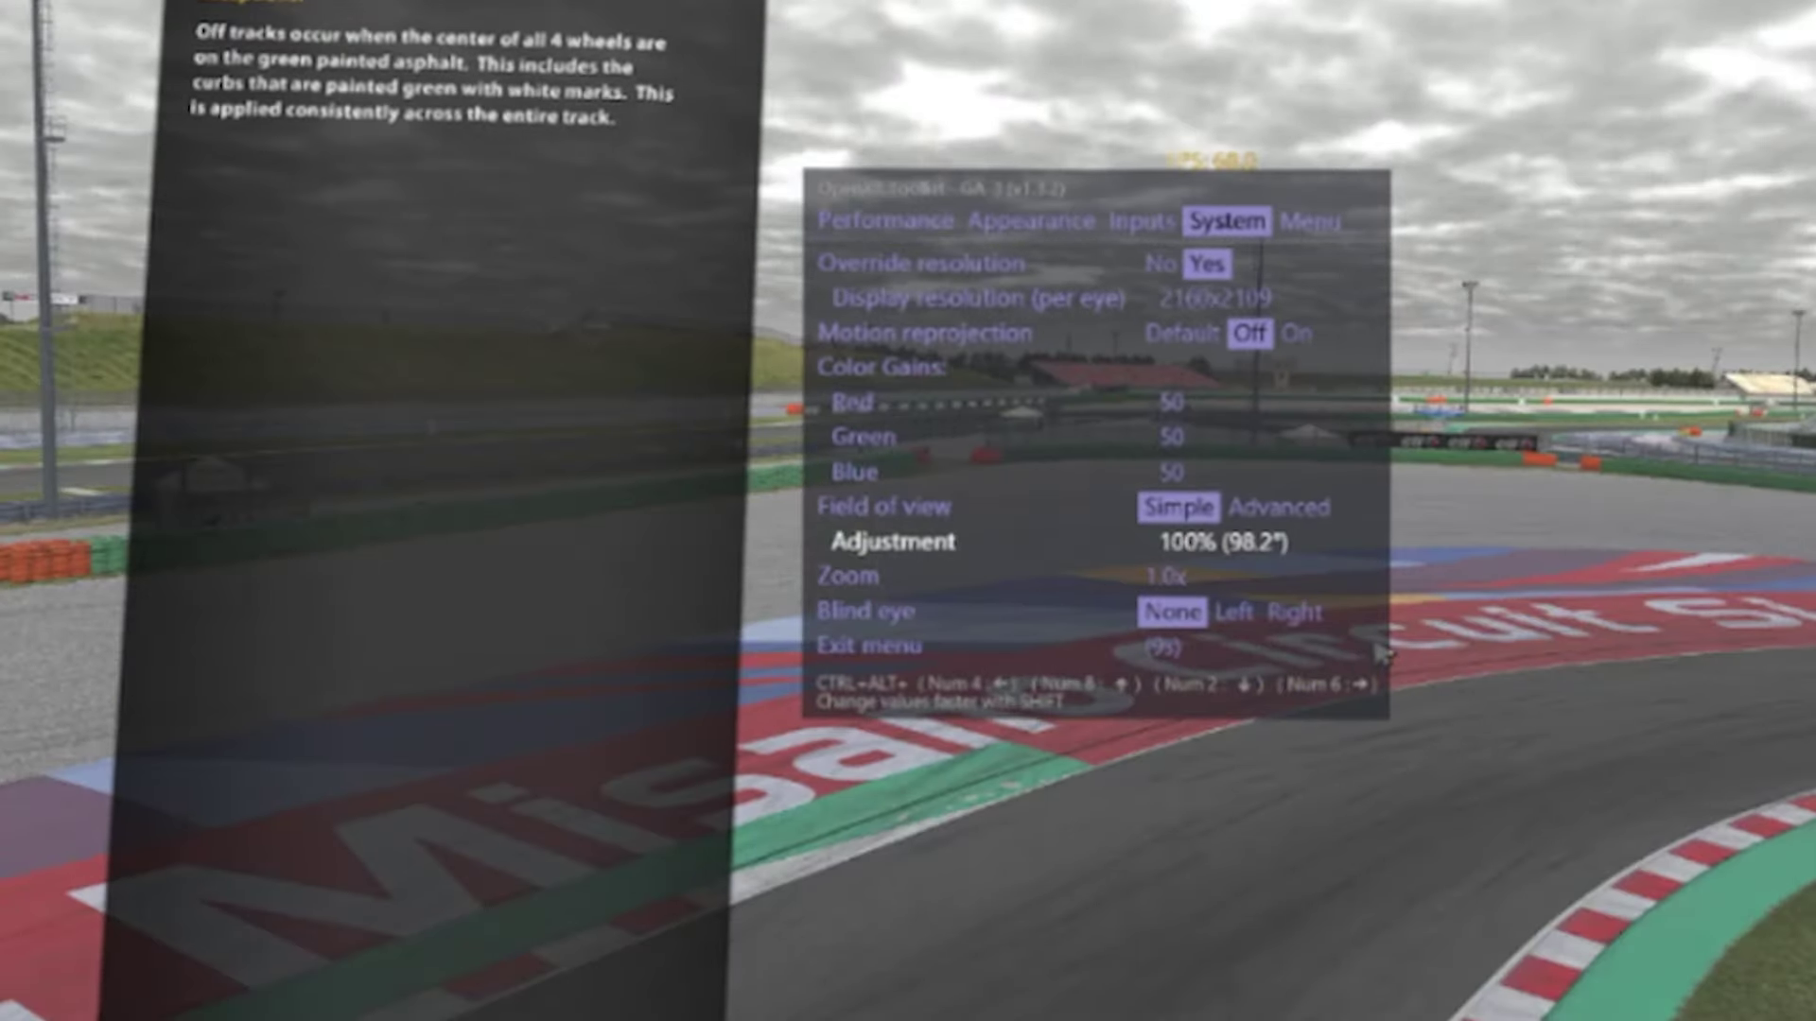
key("ctrl+alt+KP_2")
key("ctrl+alt+KP_2")
key("ctrl+alt+KP_8")
key("ctrl+alt+KP_8")
key("ctrl+alt+KP_8")
key("ctrl+alt+KP_8")
key("ctrl+alt+KP_8")
key("ctrl+alt+KP_8")
key("ctrl+alt+KP_8")
key("ctrl+alt+KP_8")
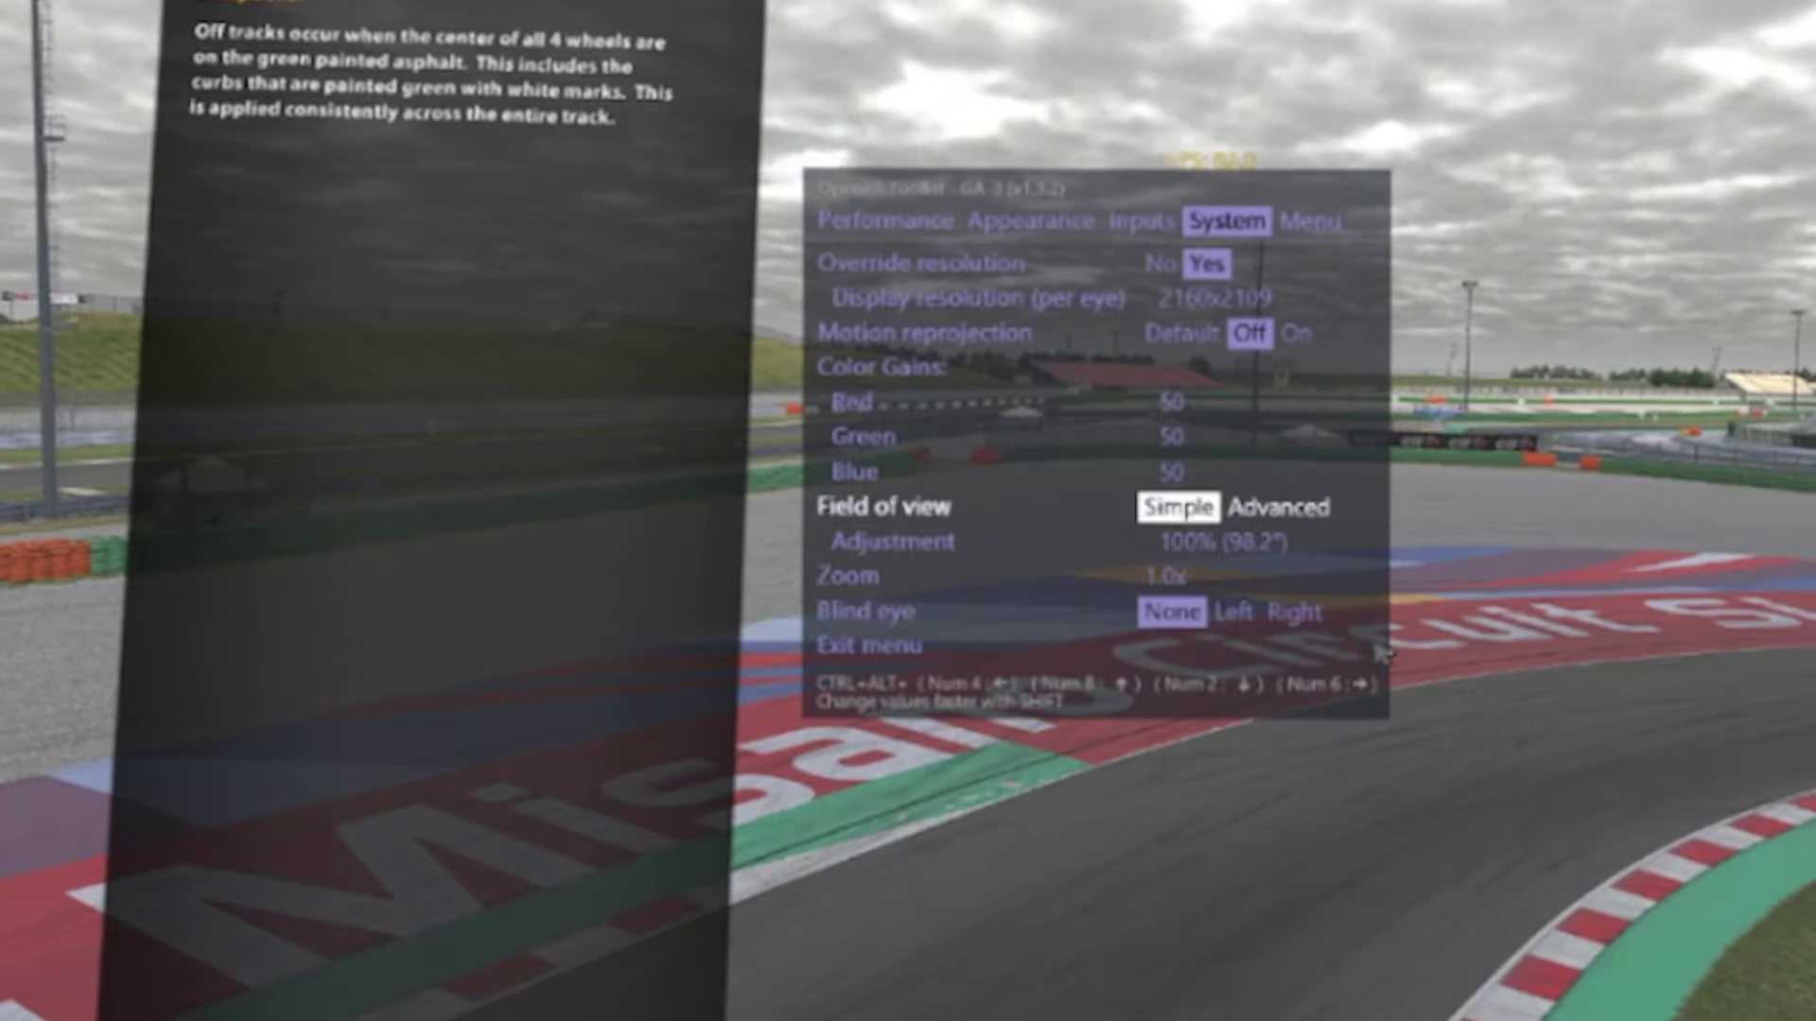
key("ctrl+alt+KP_8")
key("ctrl+alt+KP_8")
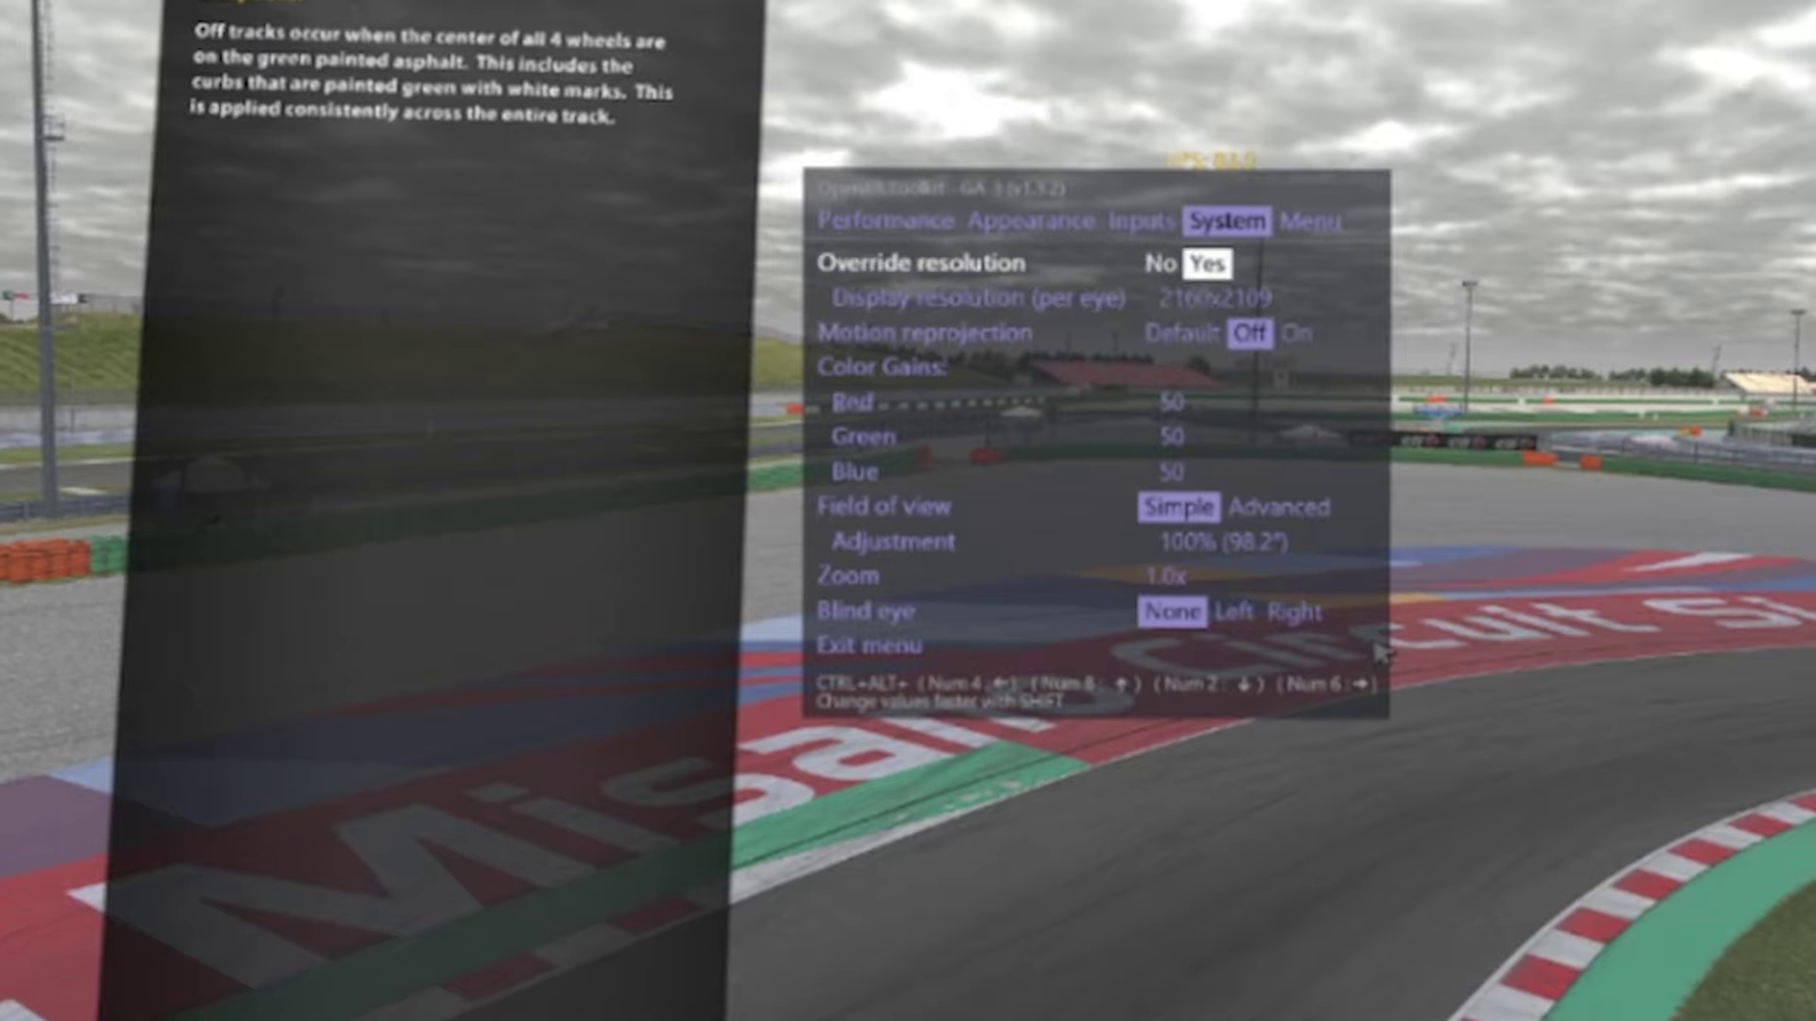
Review the Menu page's expert settings and font size options, then go back to Appearance.
key("ctrl+alt+KP_6")
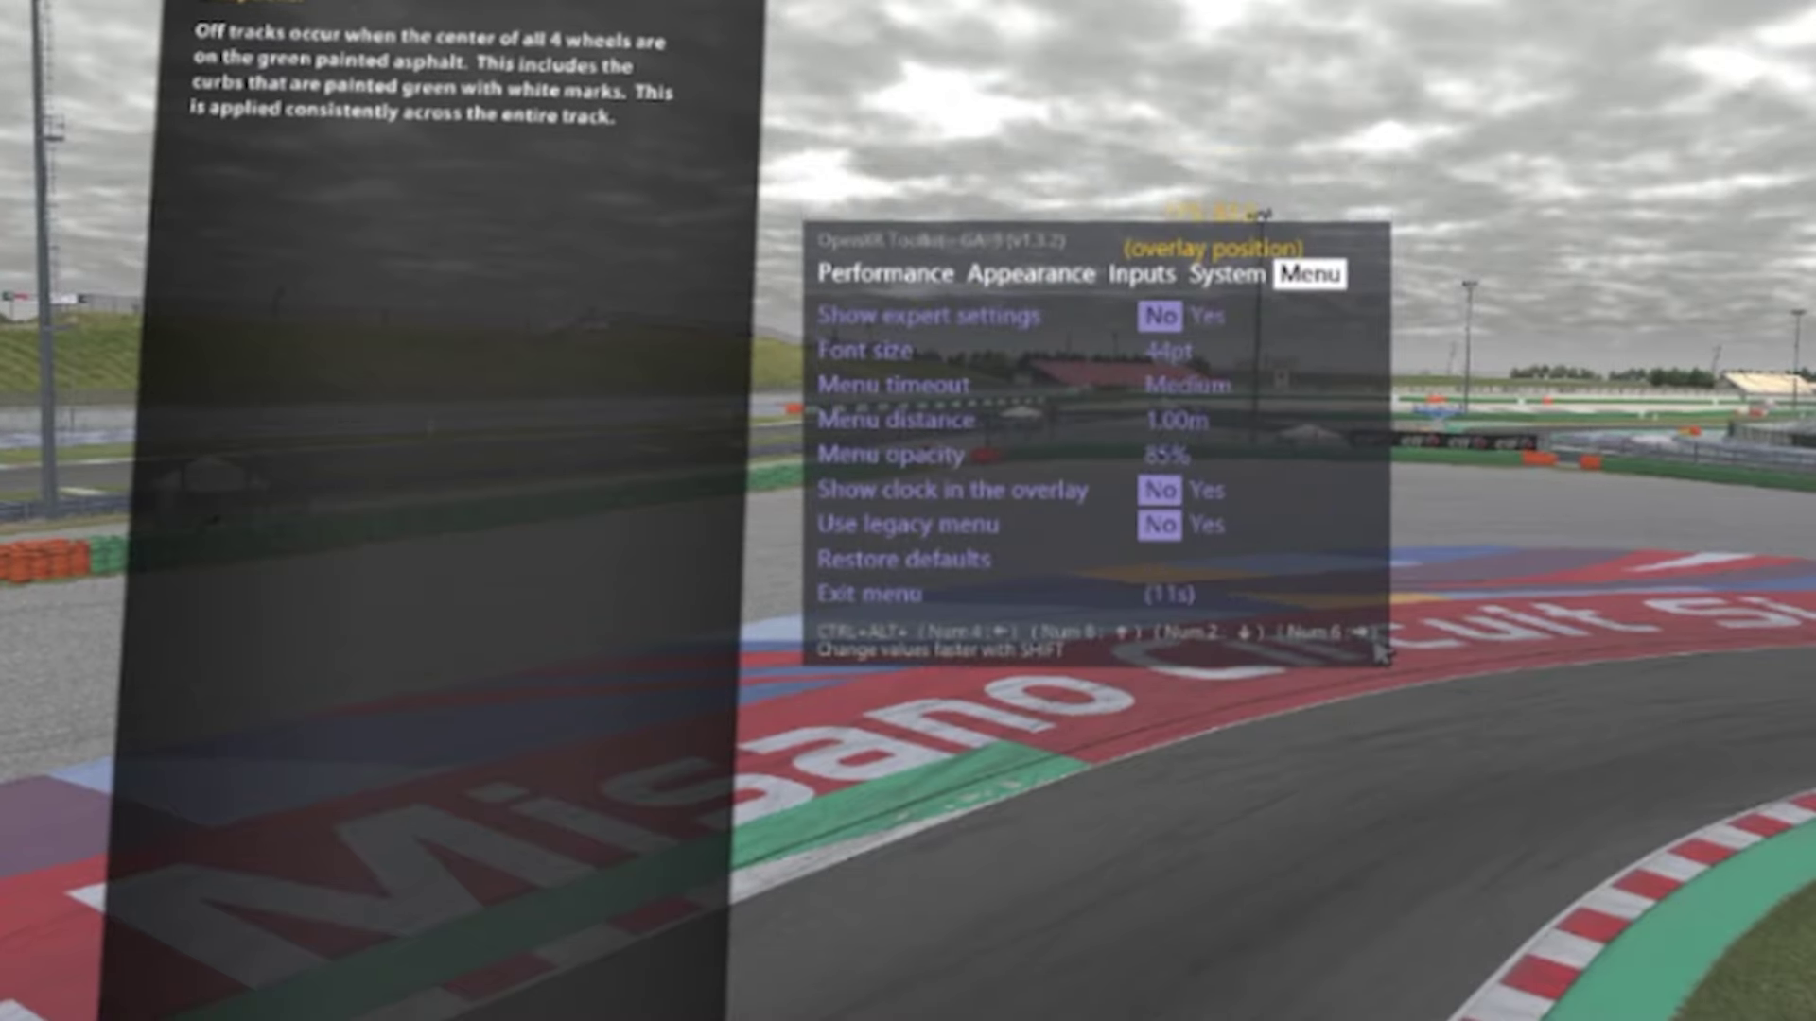
key("ctrl+alt+KP_2")
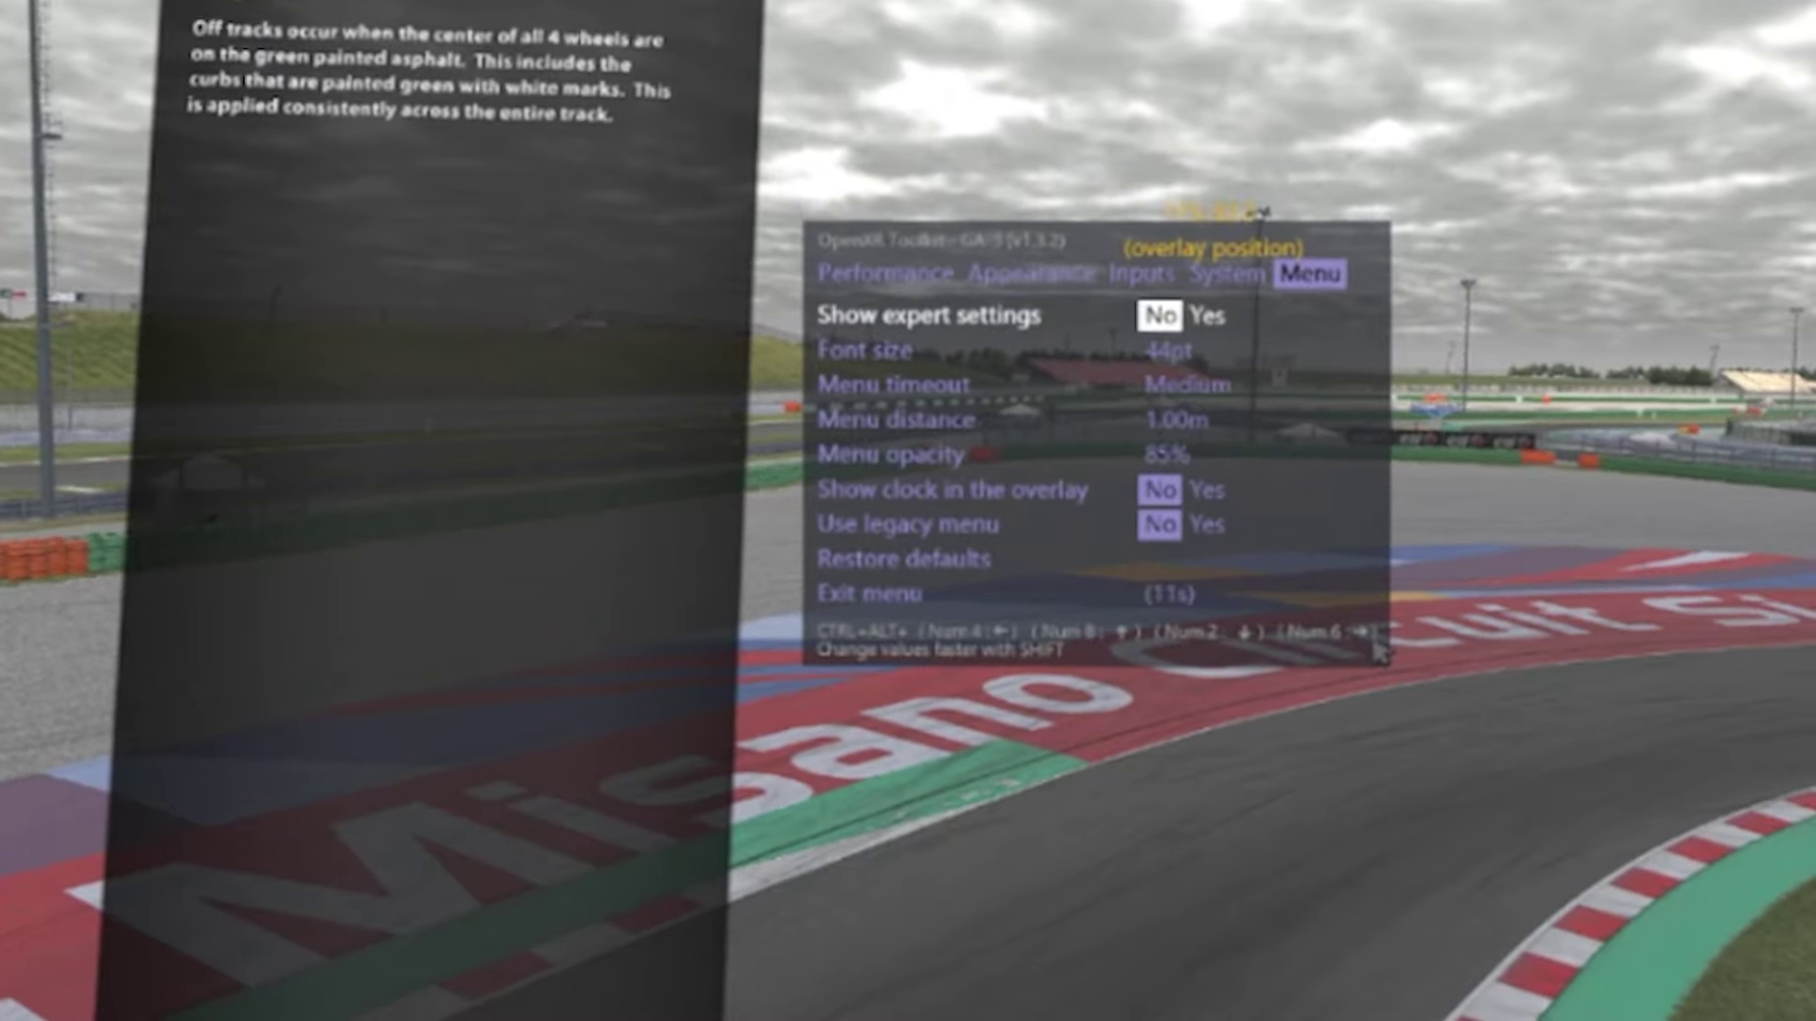
key("ctrl+alt+KP_2")
key("ctrl+alt+KP_2")
key("ctrl+alt+KP_2")
key("ctrl+alt+KP_2")
key("ctrl+alt+KP_2")
key("ctrl+alt+KP_2")
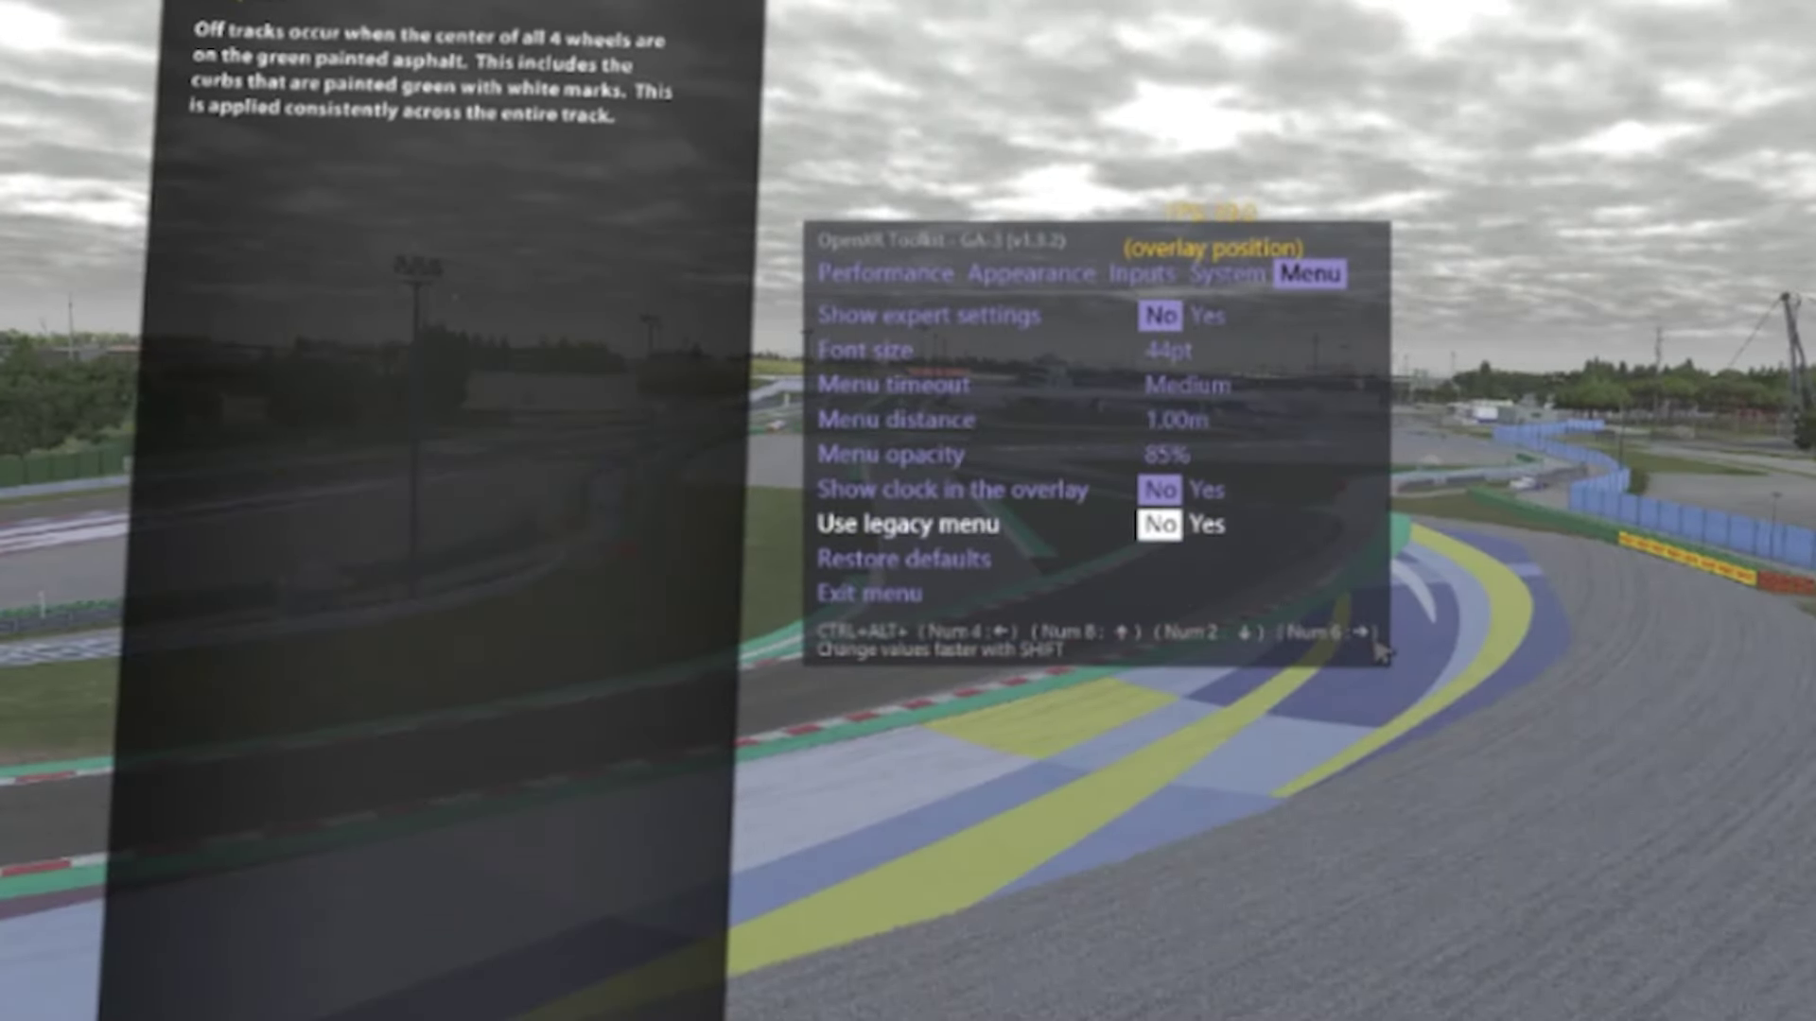
key("ctrl+alt+KP_8")
key("ctrl+alt+KP_8")
key("ctrl+alt+KP_8")
key("ctrl+alt+KP_8")
key("ctrl+alt+KP_8")
key("ctrl+alt+KP_8")
key("ctrl+alt+KP_8")
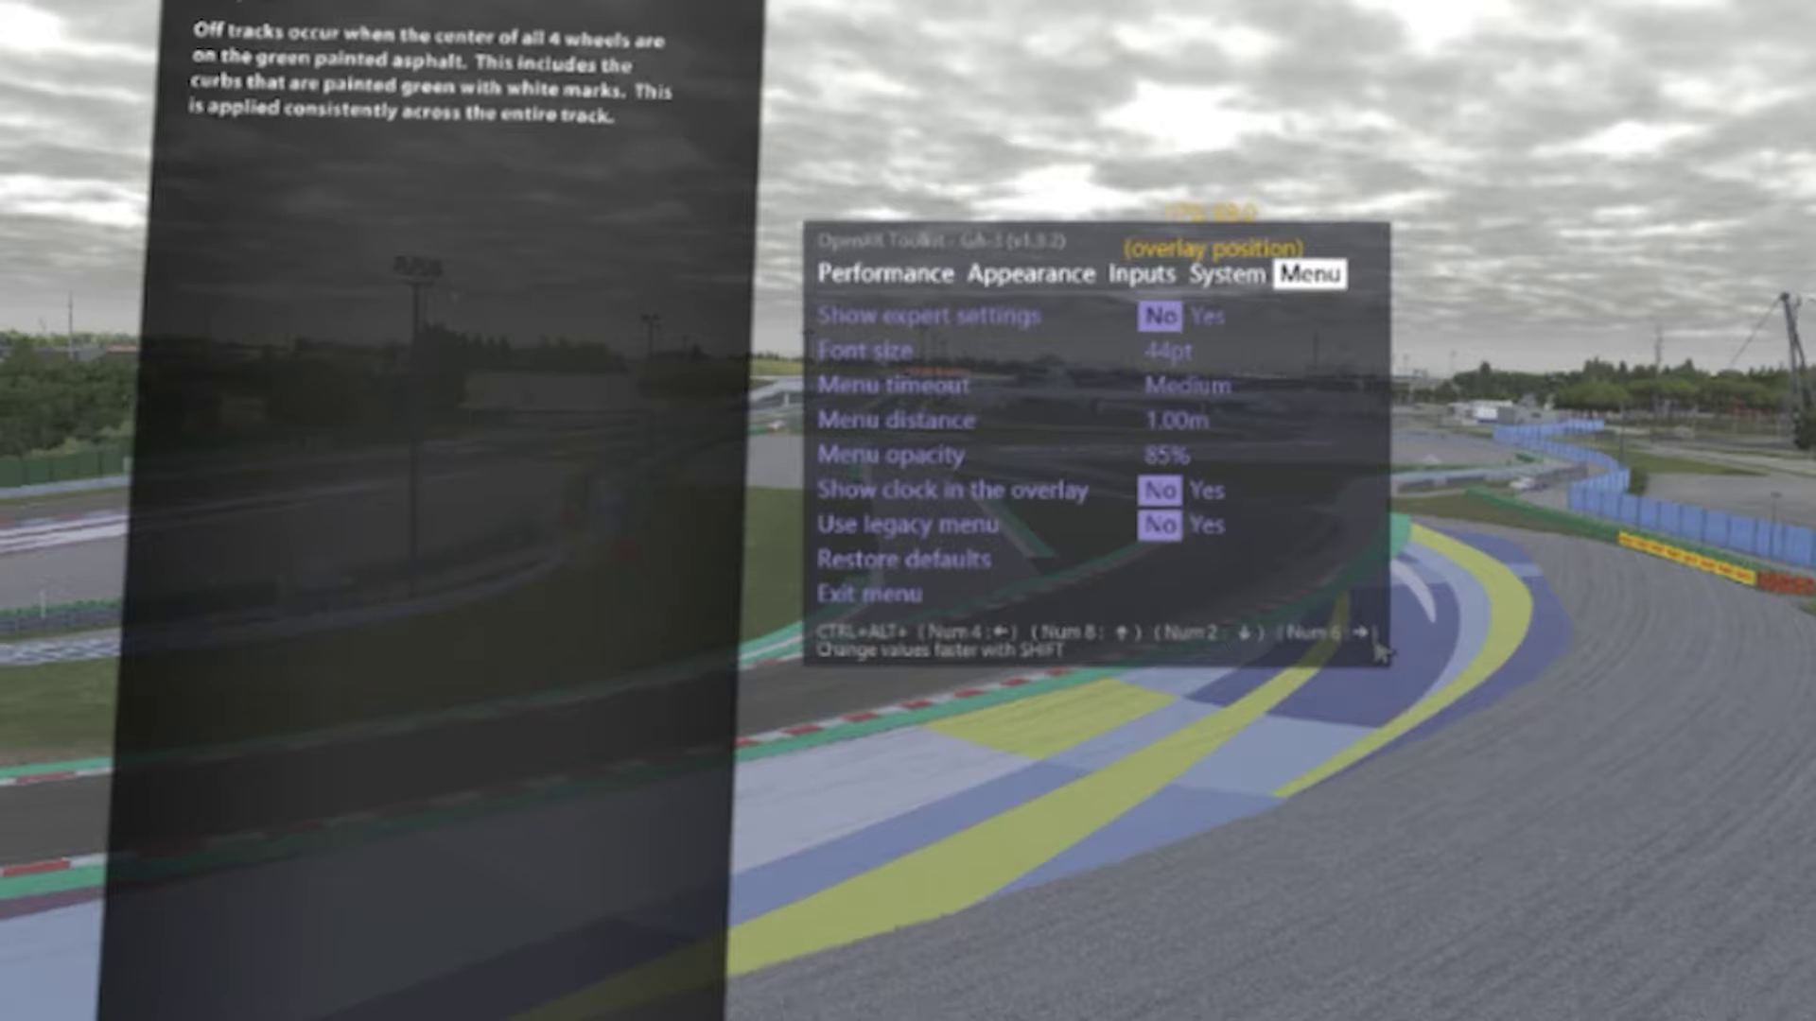
key("ctrl+alt+KP_4")
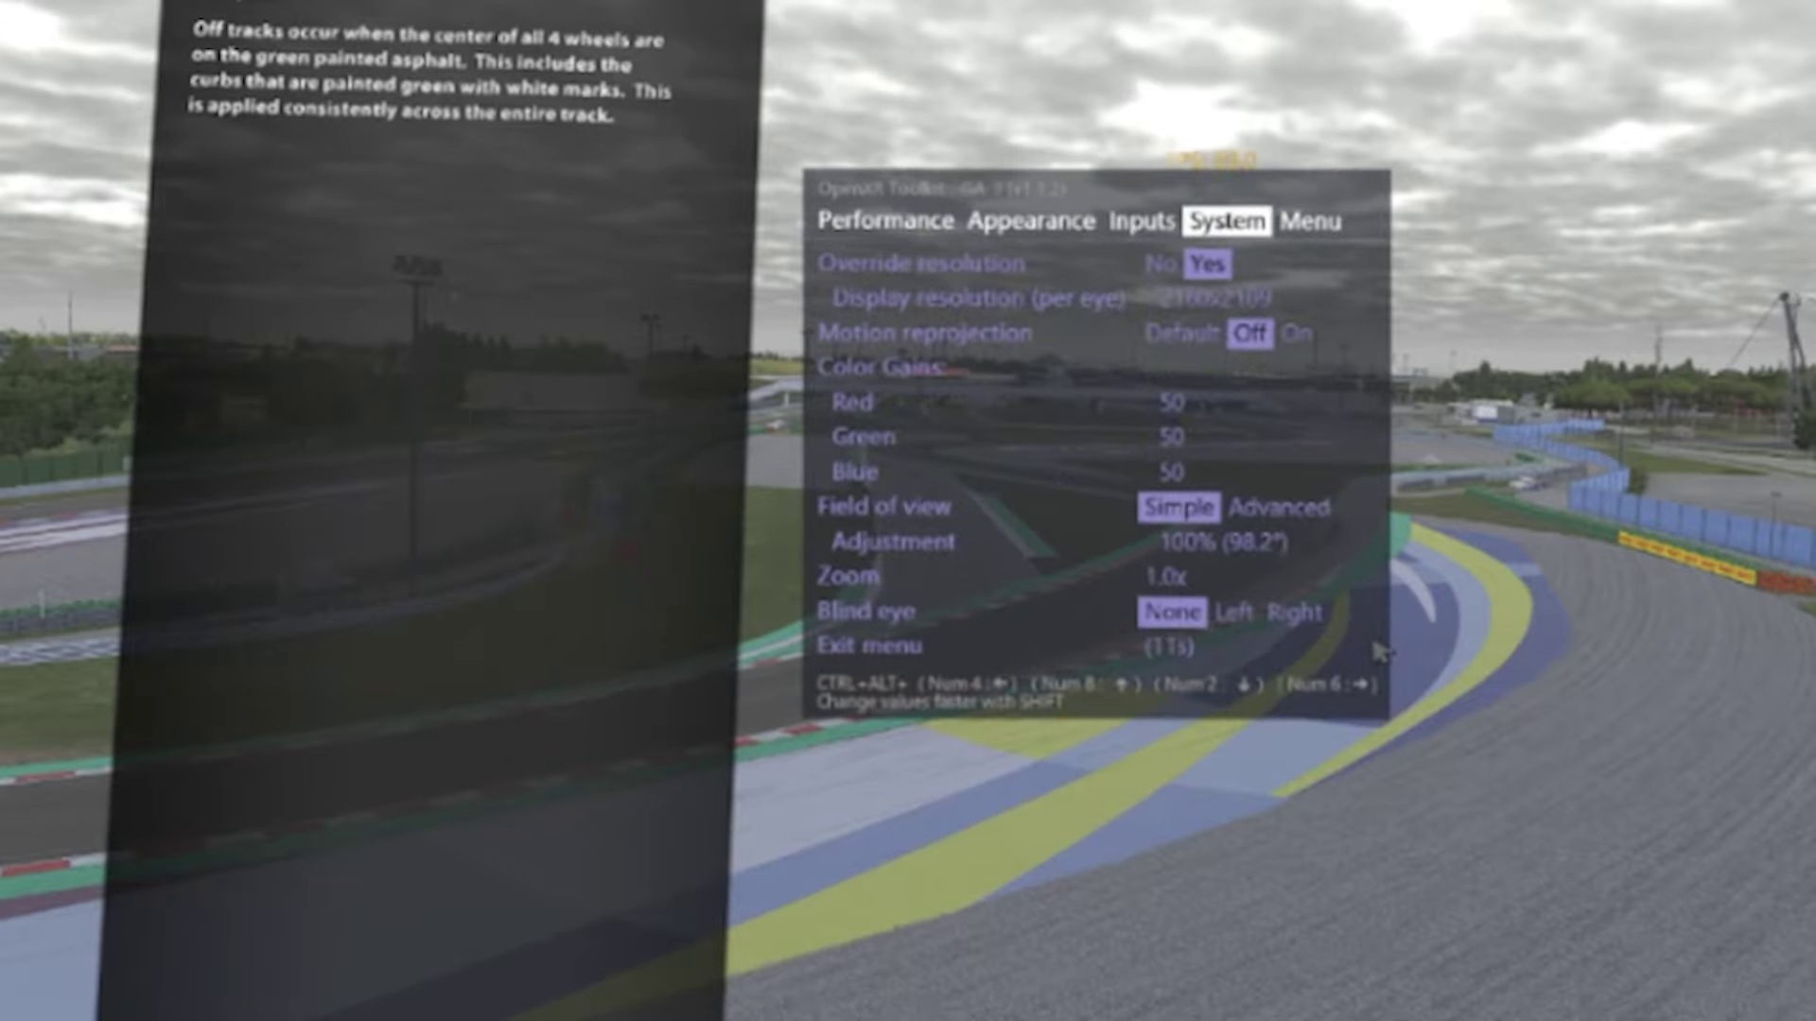
key("ctrl+alt+KP_4")
key("ctrl+alt+KP_4")
key("ctrl+alt+KP_4")
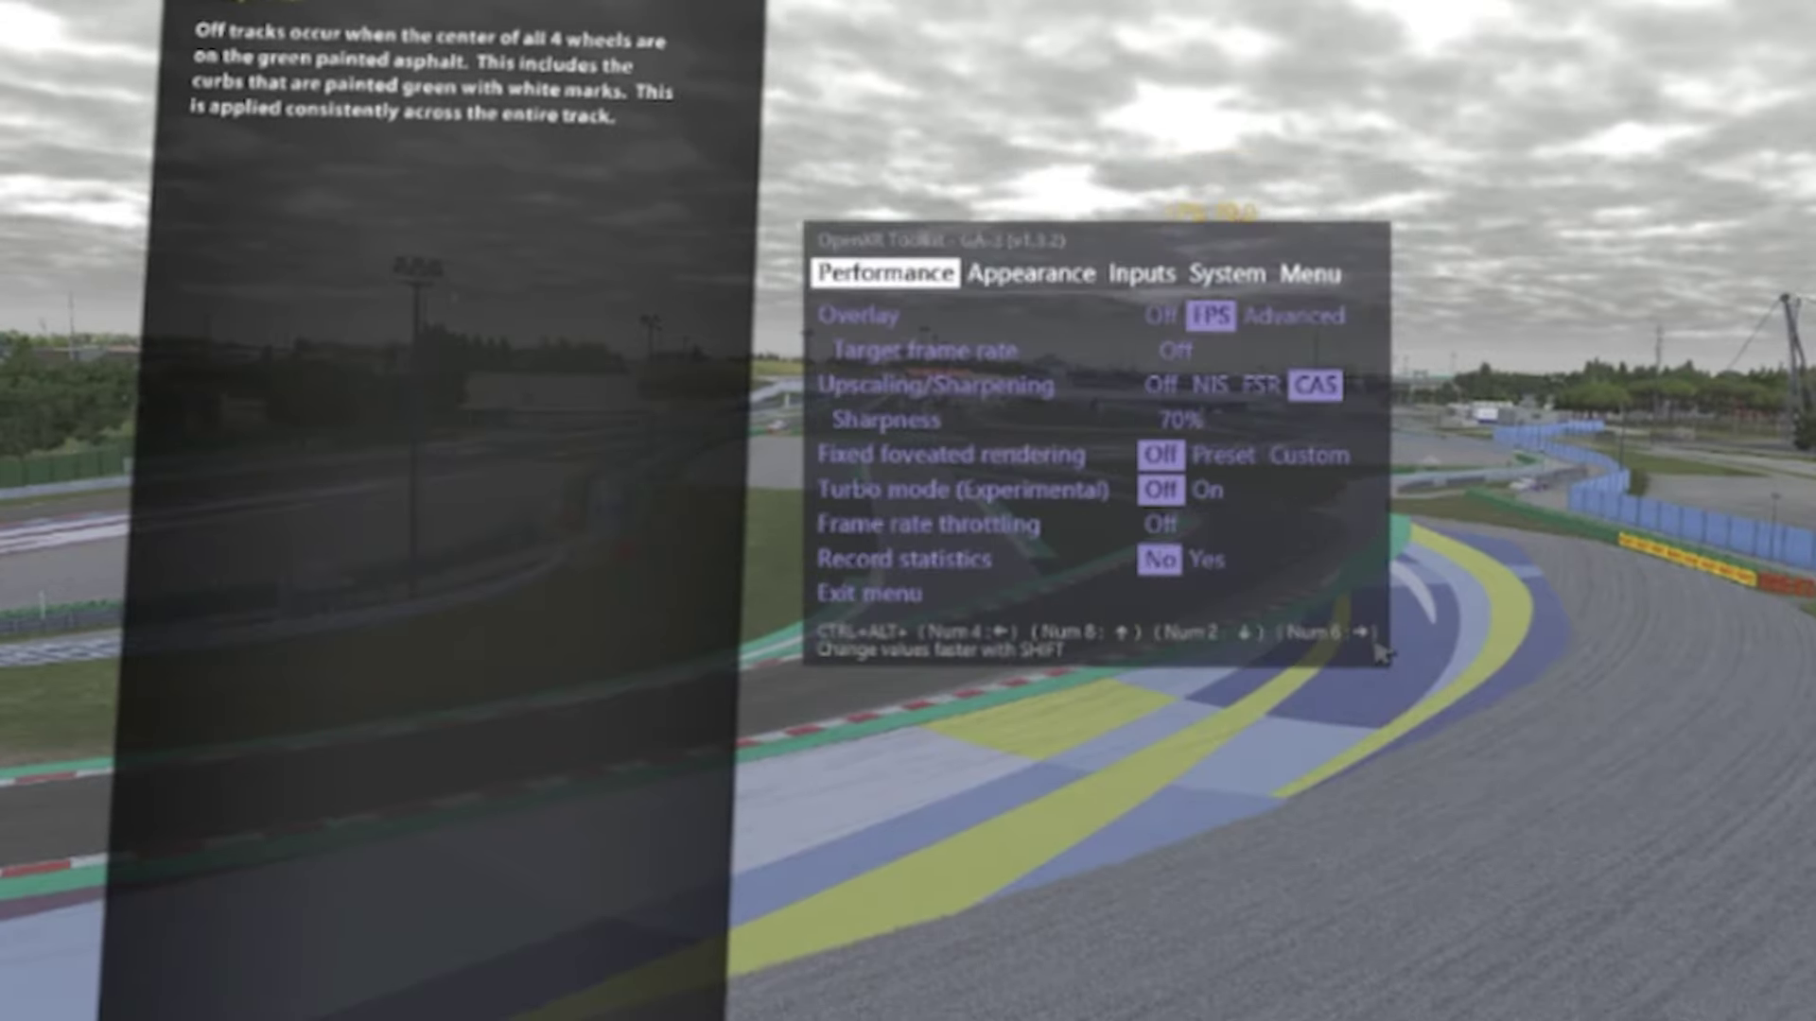
key("ctrl+alt+KP_6")
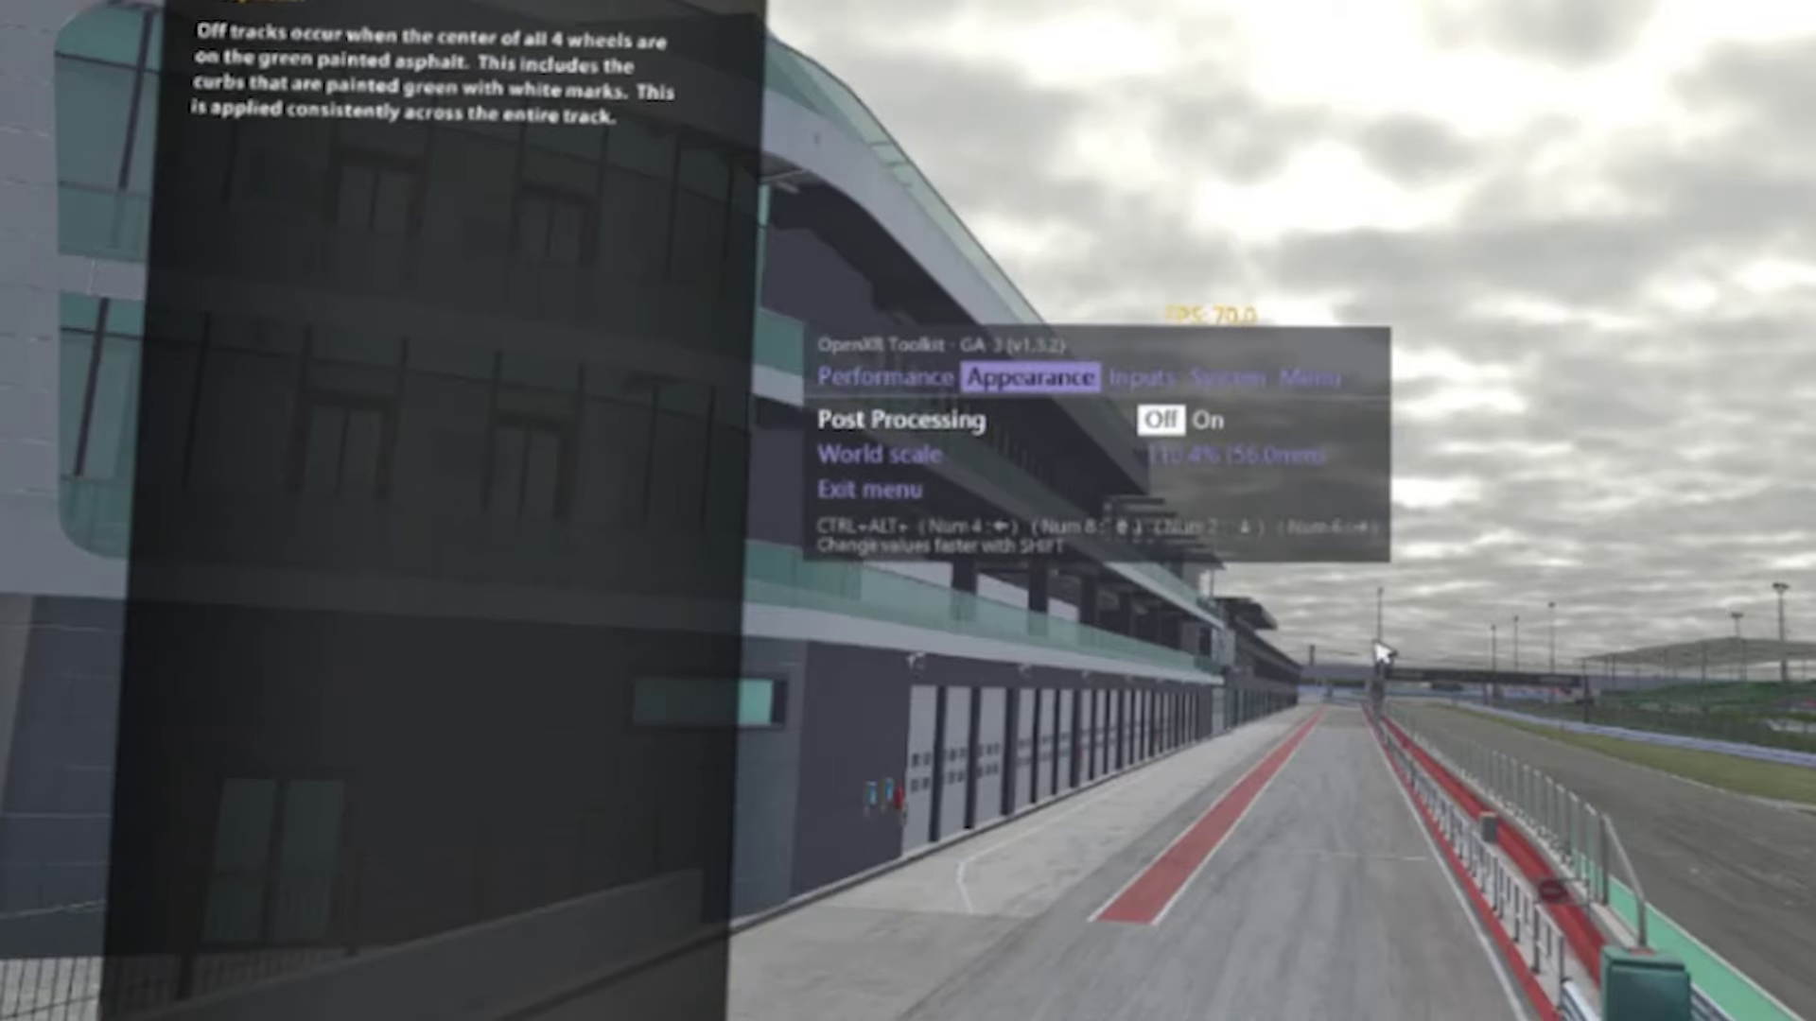
Look over the Post Processing and World scale rows on the Appearance page without changing them.
key("ctrl+alt+KP_2")
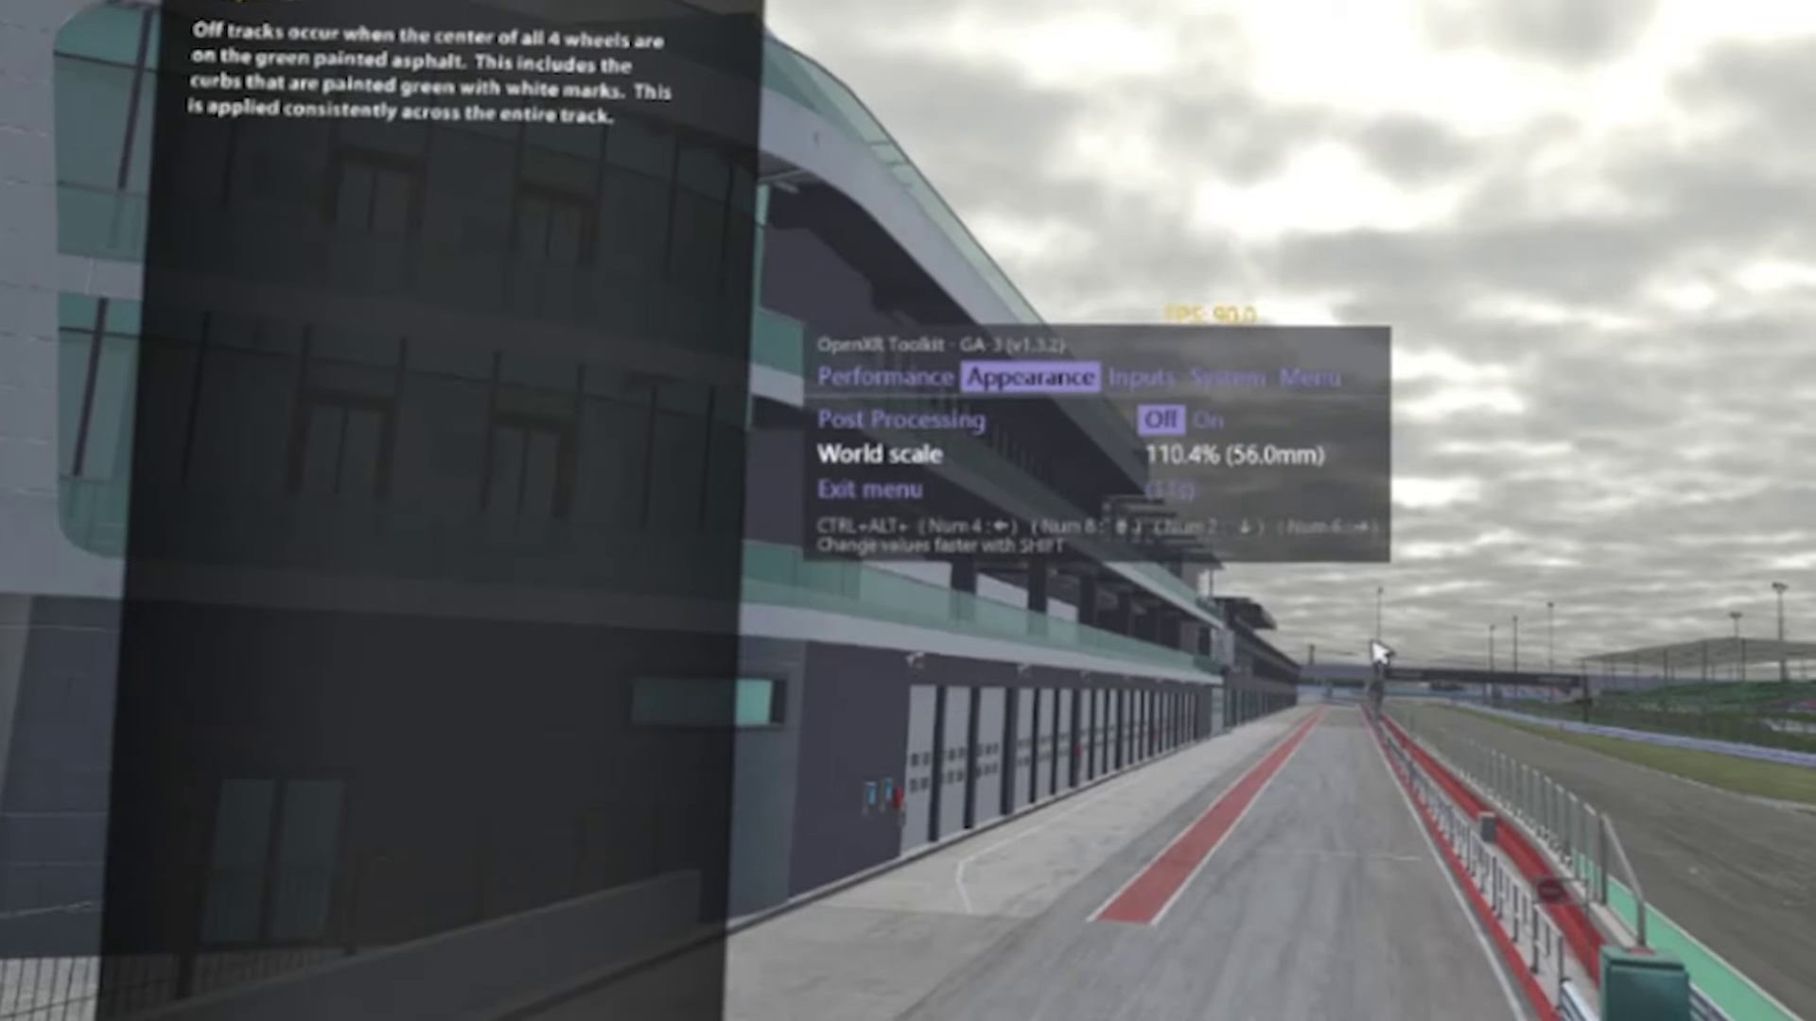
key("ctrl+alt+KP_8")
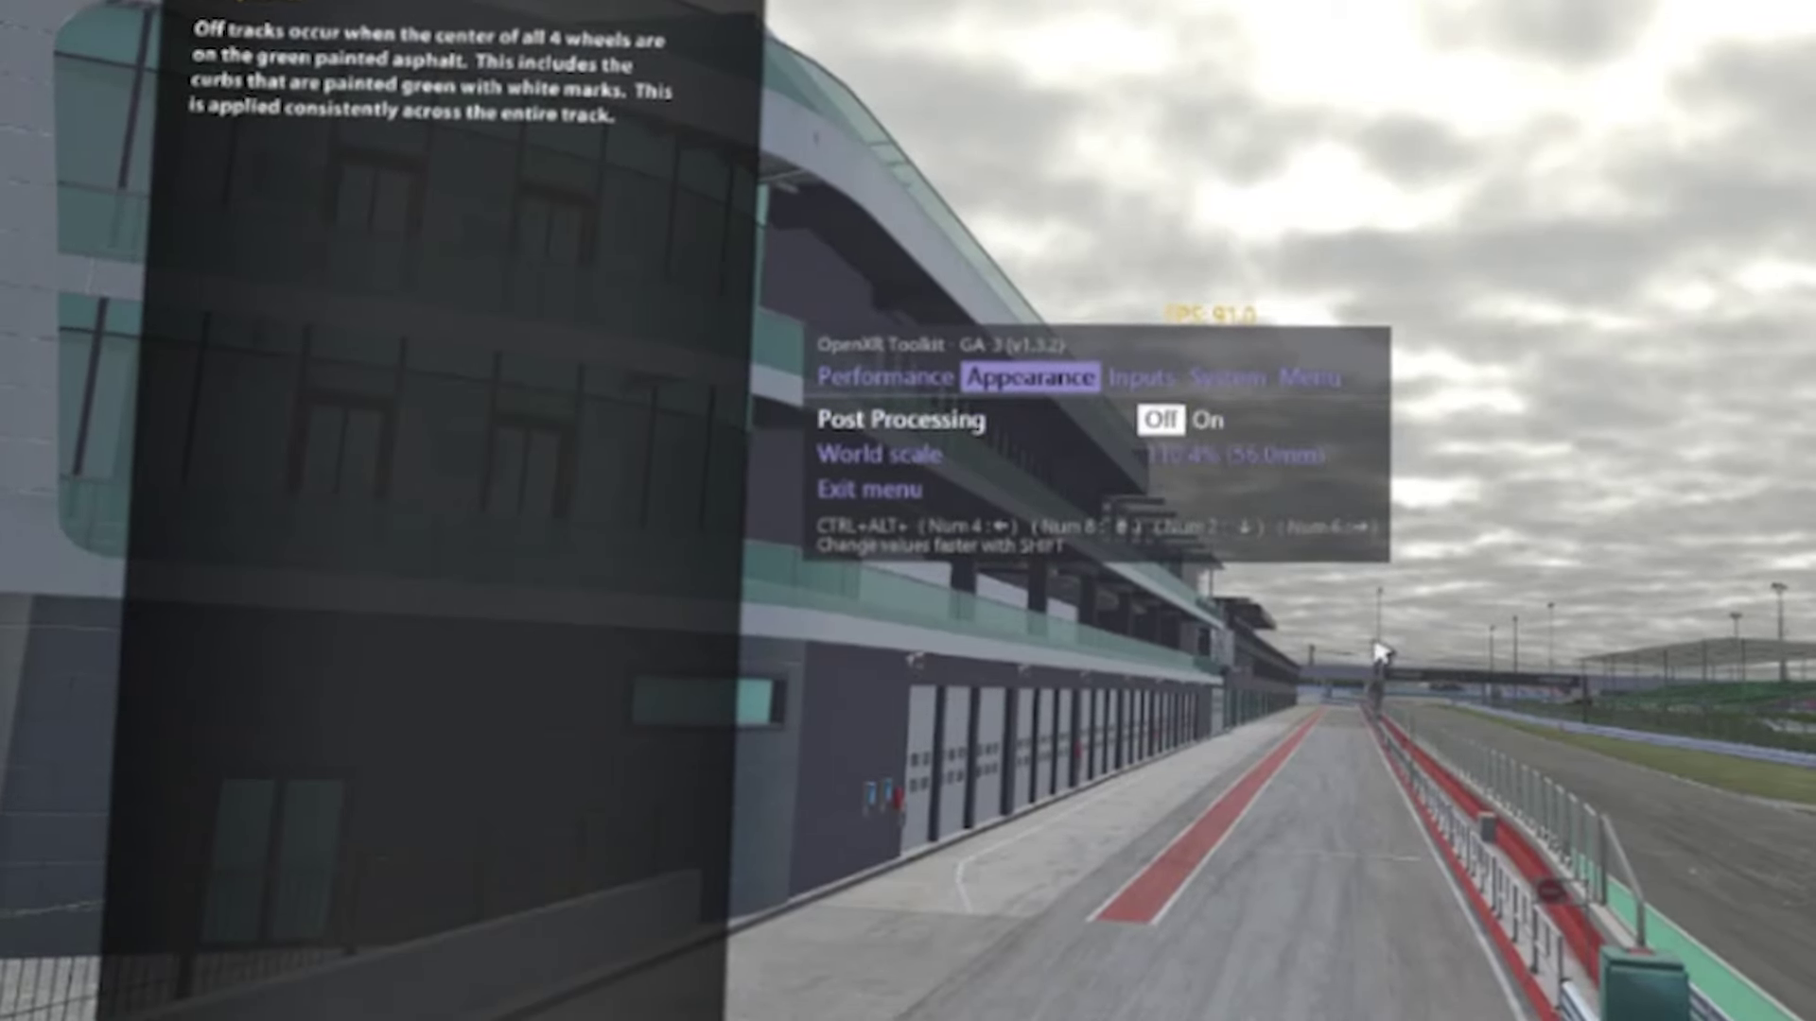
key("ctrl+alt+KP_2")
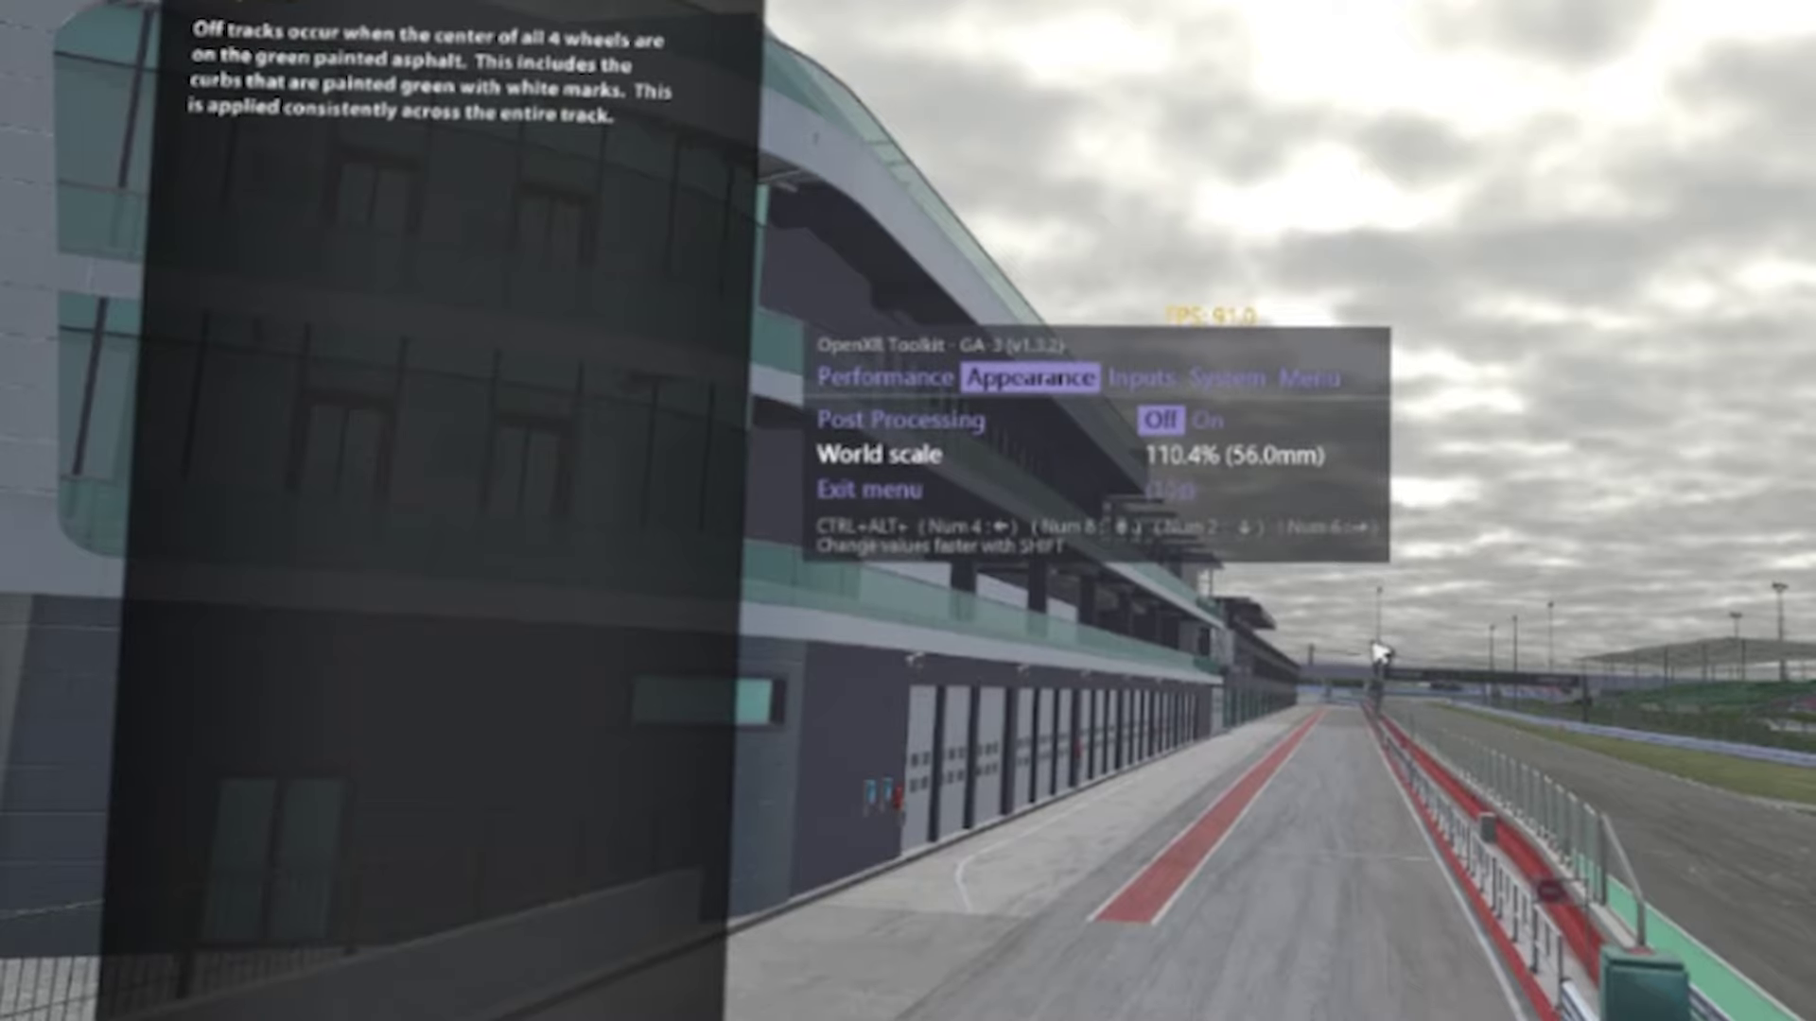
key("ctrl+alt+KP_8")
key("ctrl+alt+KP_2")
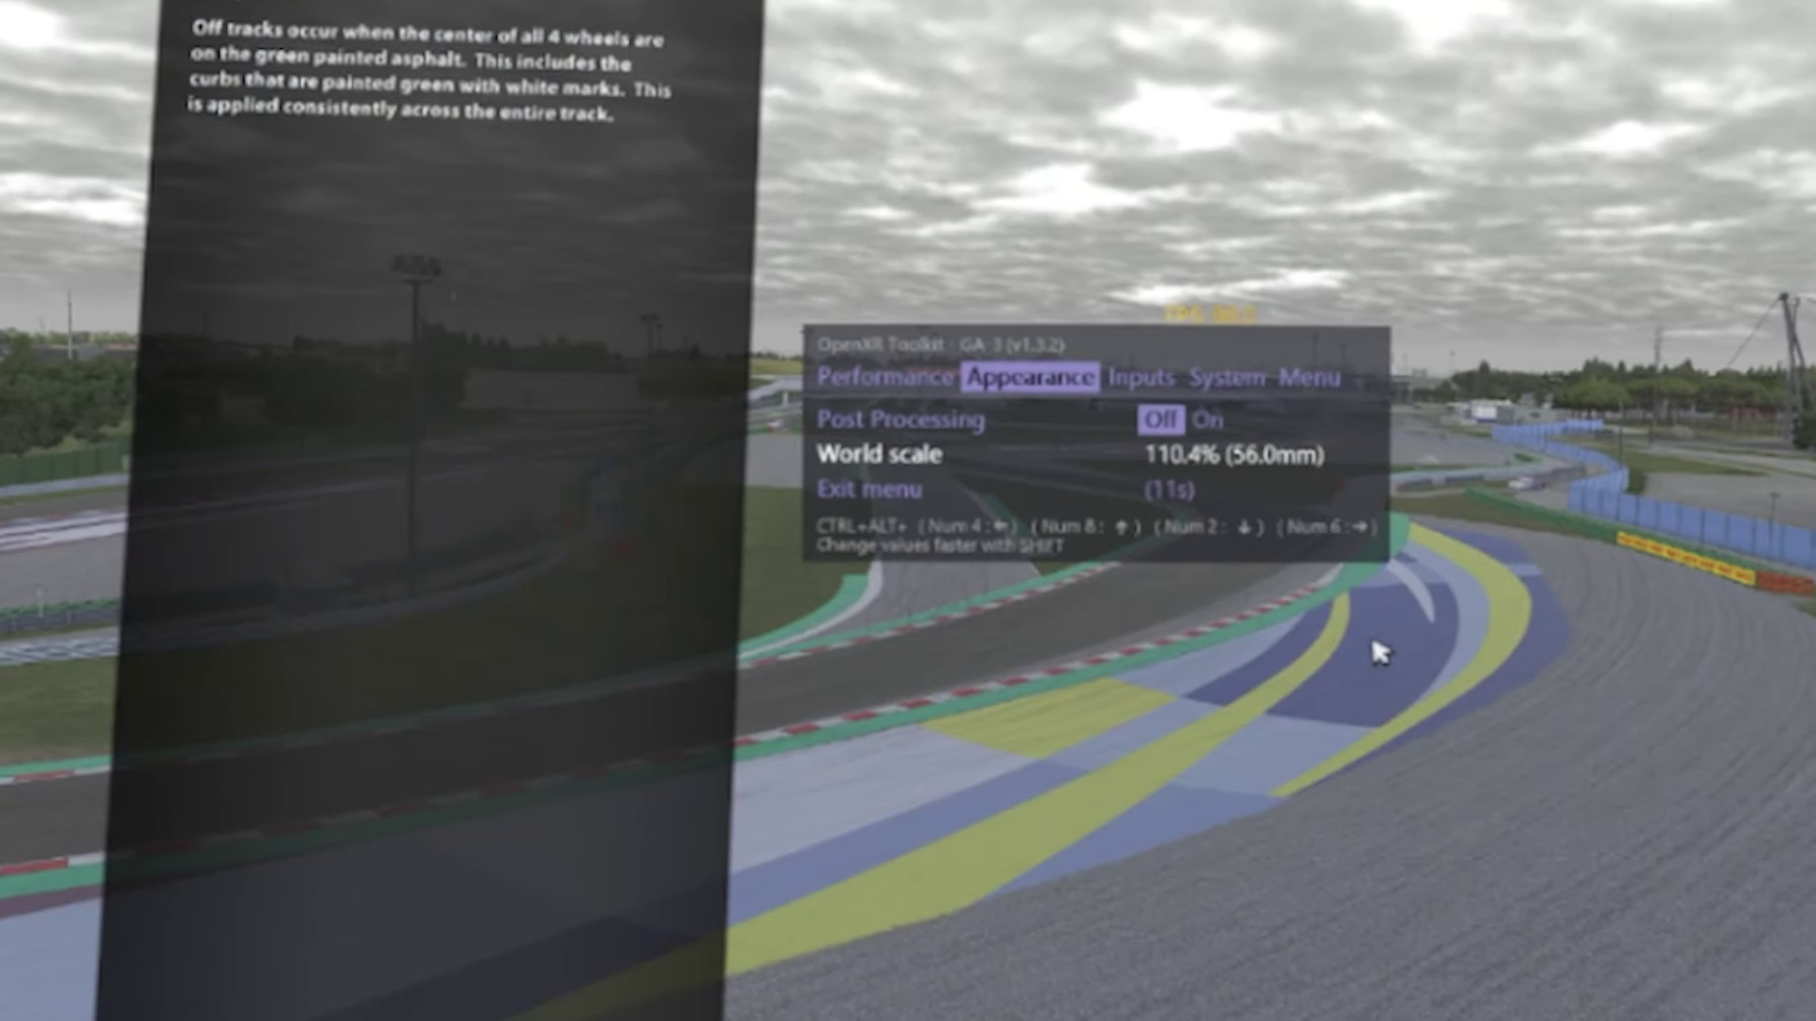
key("ctrl+alt+KP_2")
key("ctrl+alt+KP_8")
key("ctrl+alt+KP_8")
key("ctrl+alt+KP_2")
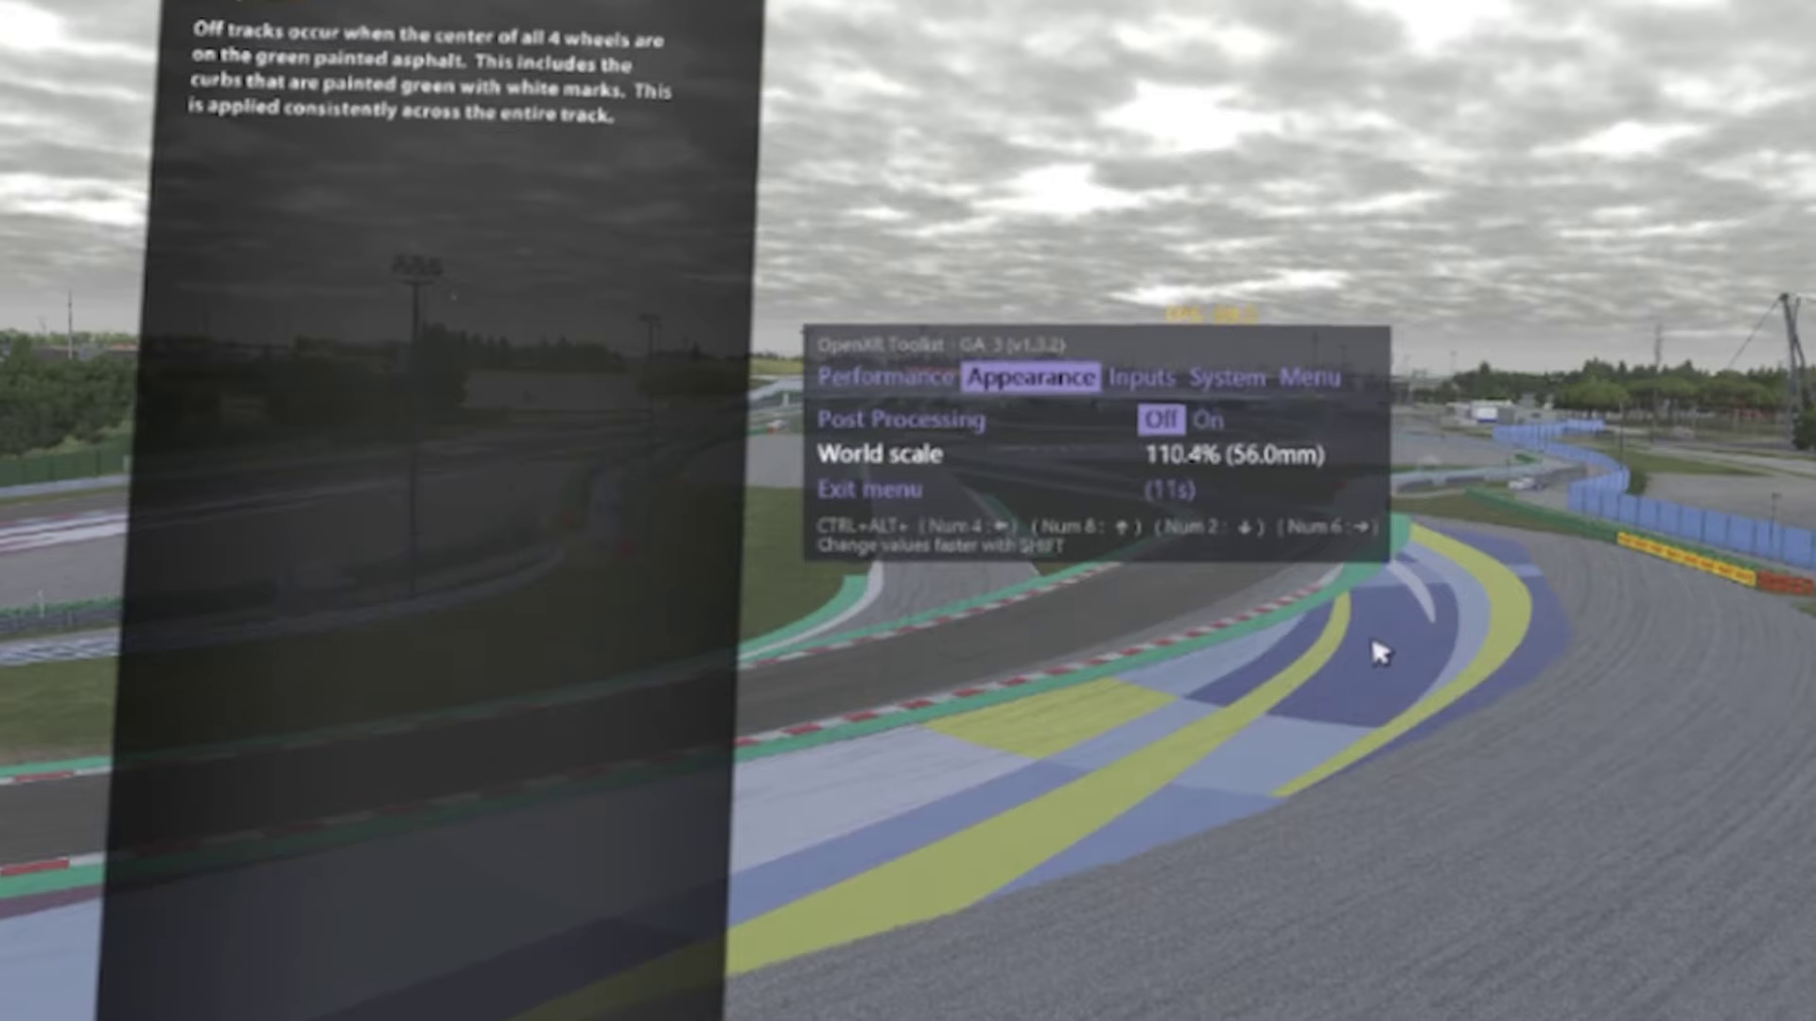
key("ctrl+alt+KP_8")
key("ctrl+alt+KP_2")
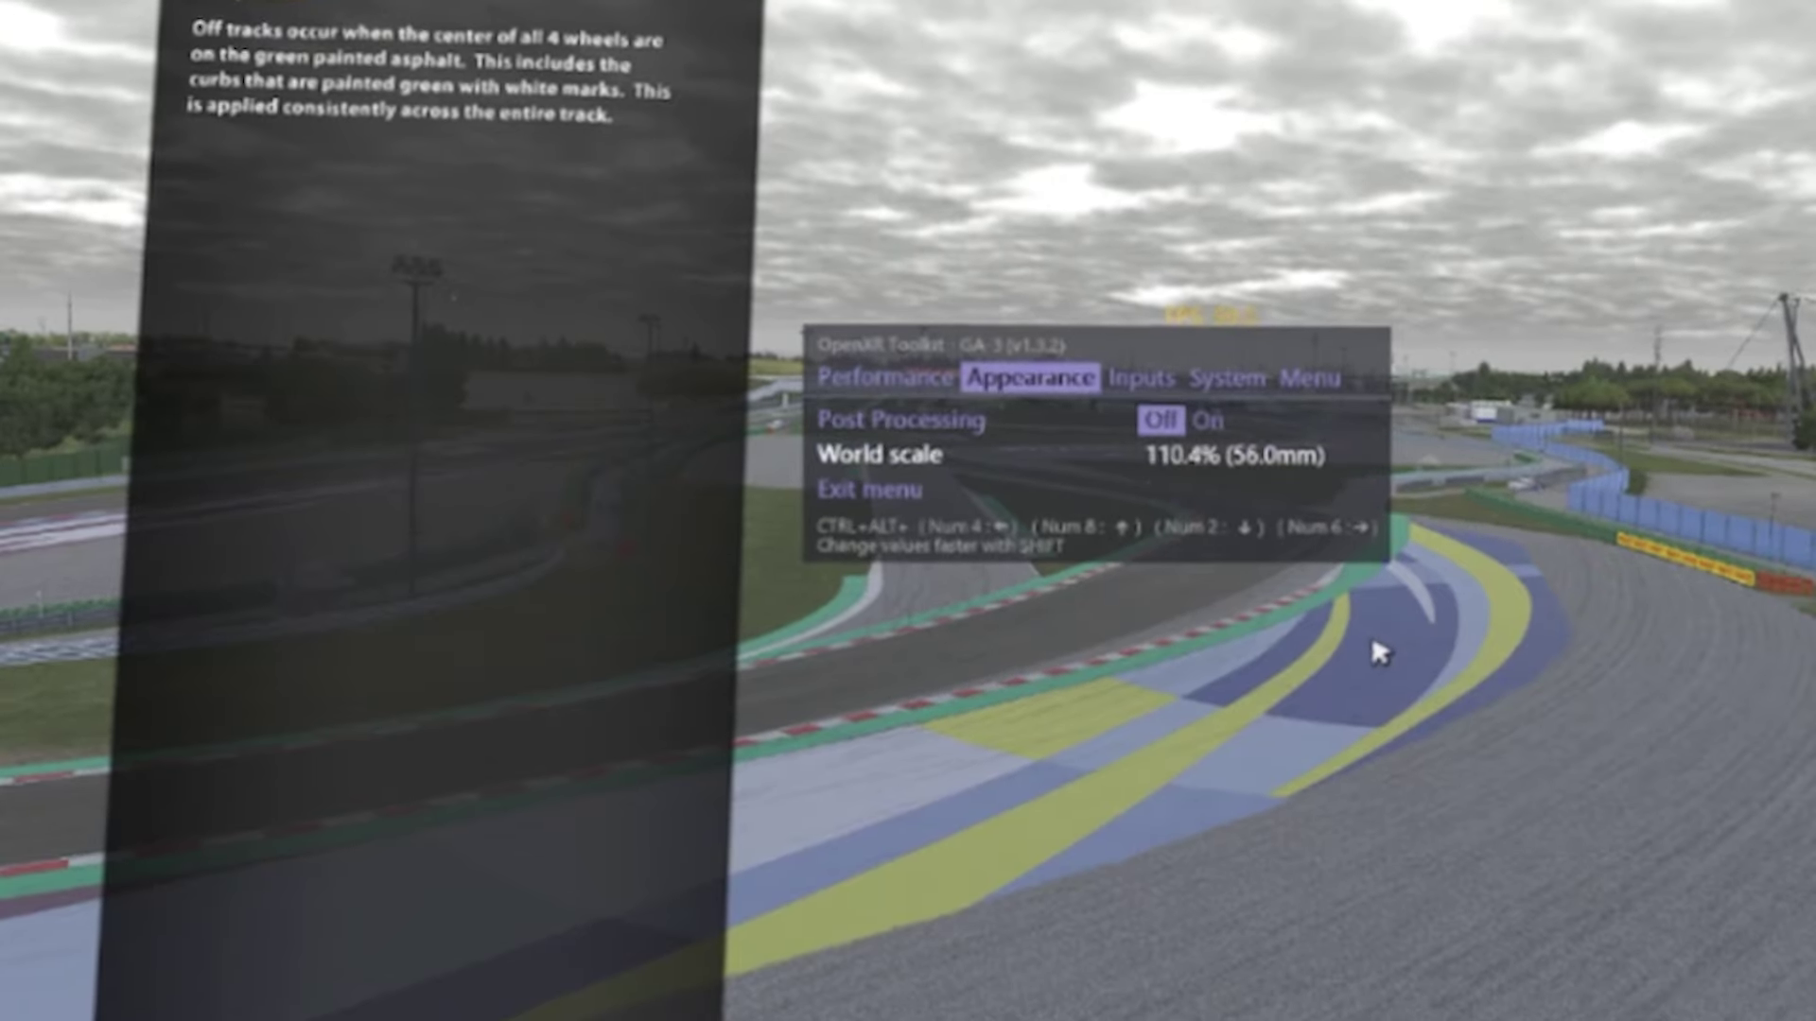
key("ctrl+alt+KP_2")
key("ctrl+alt+KP_8")
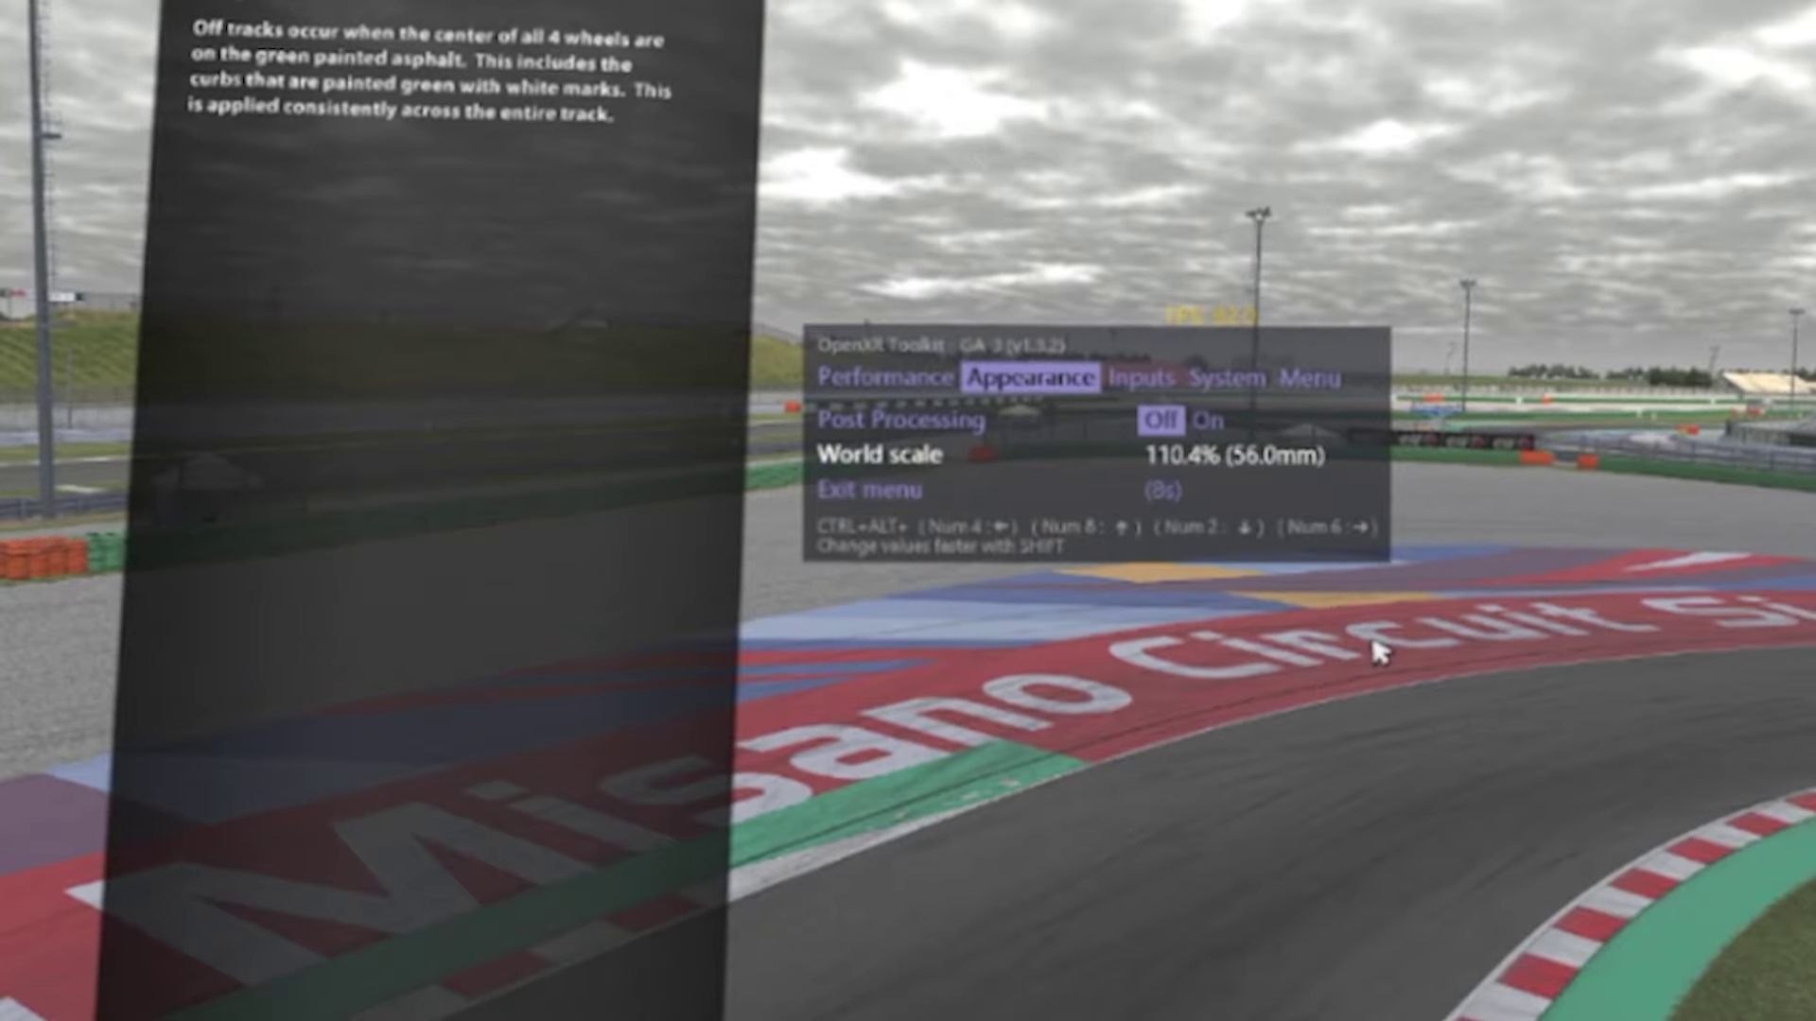
key("ctrl+alt+KP_8")
key("ctrl+alt+KP_2")
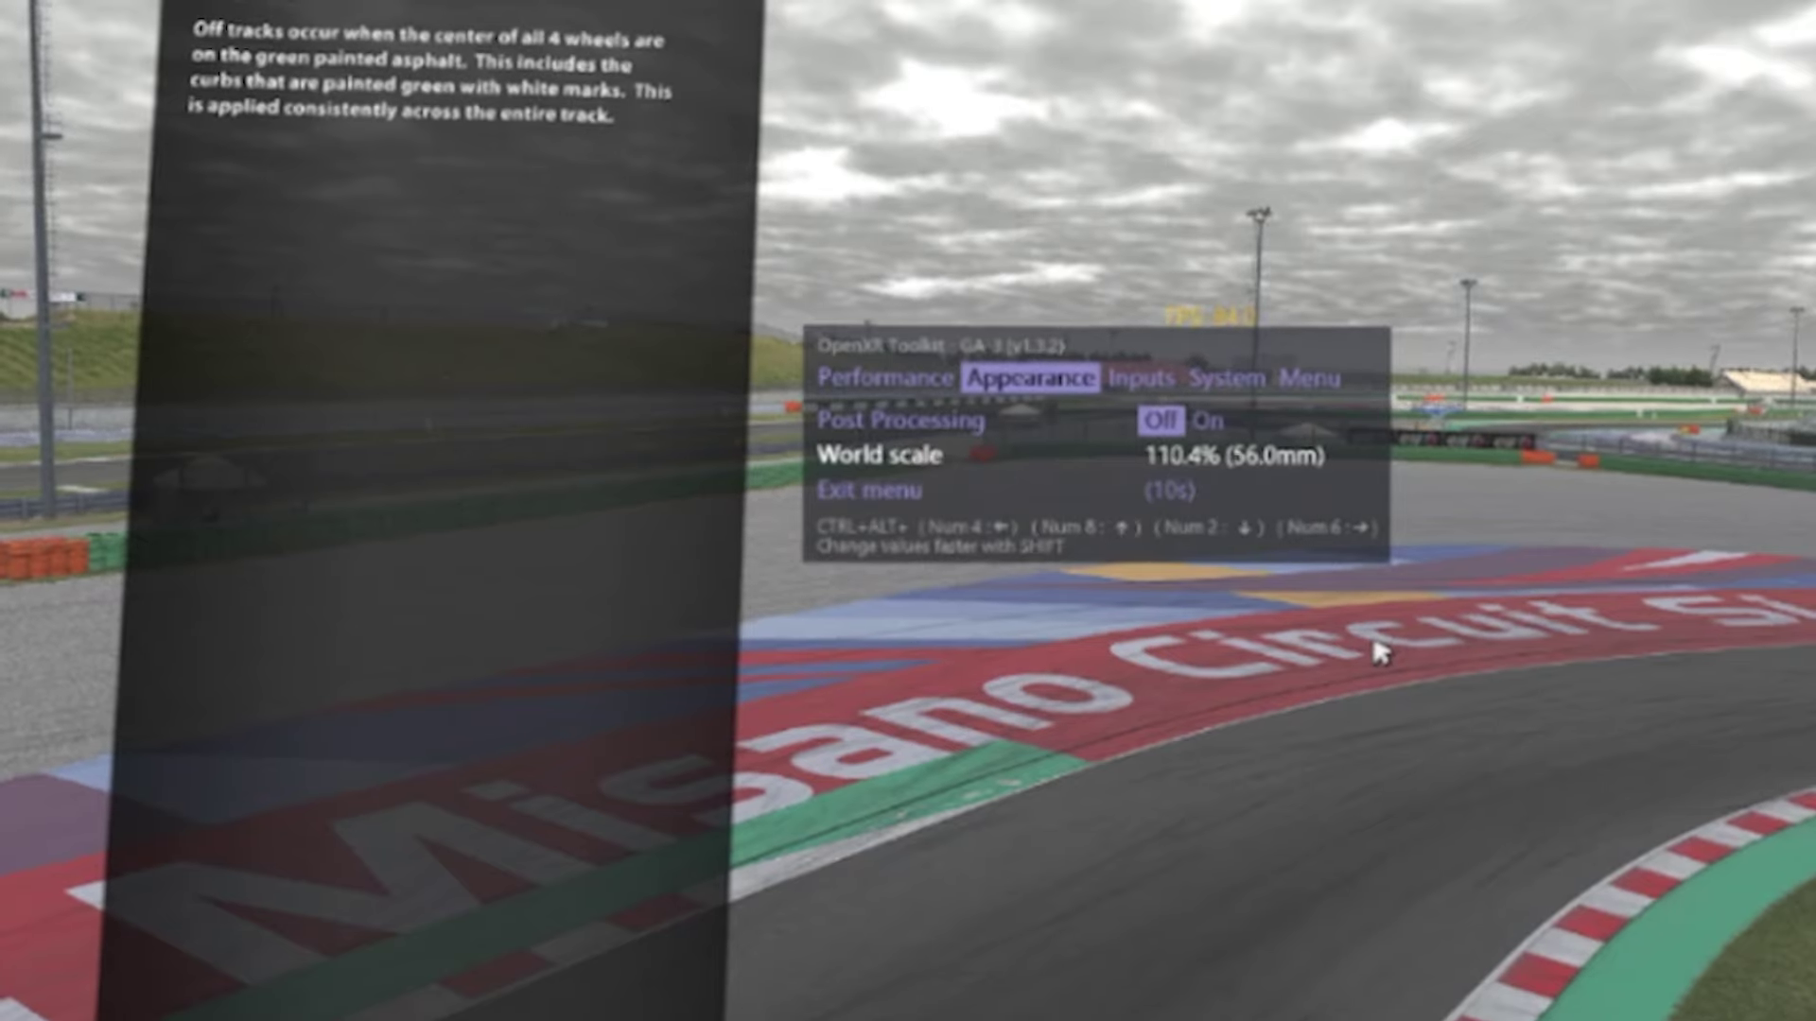
key("ctrl+alt+KP_2")
key("ctrl+alt+KP_8")
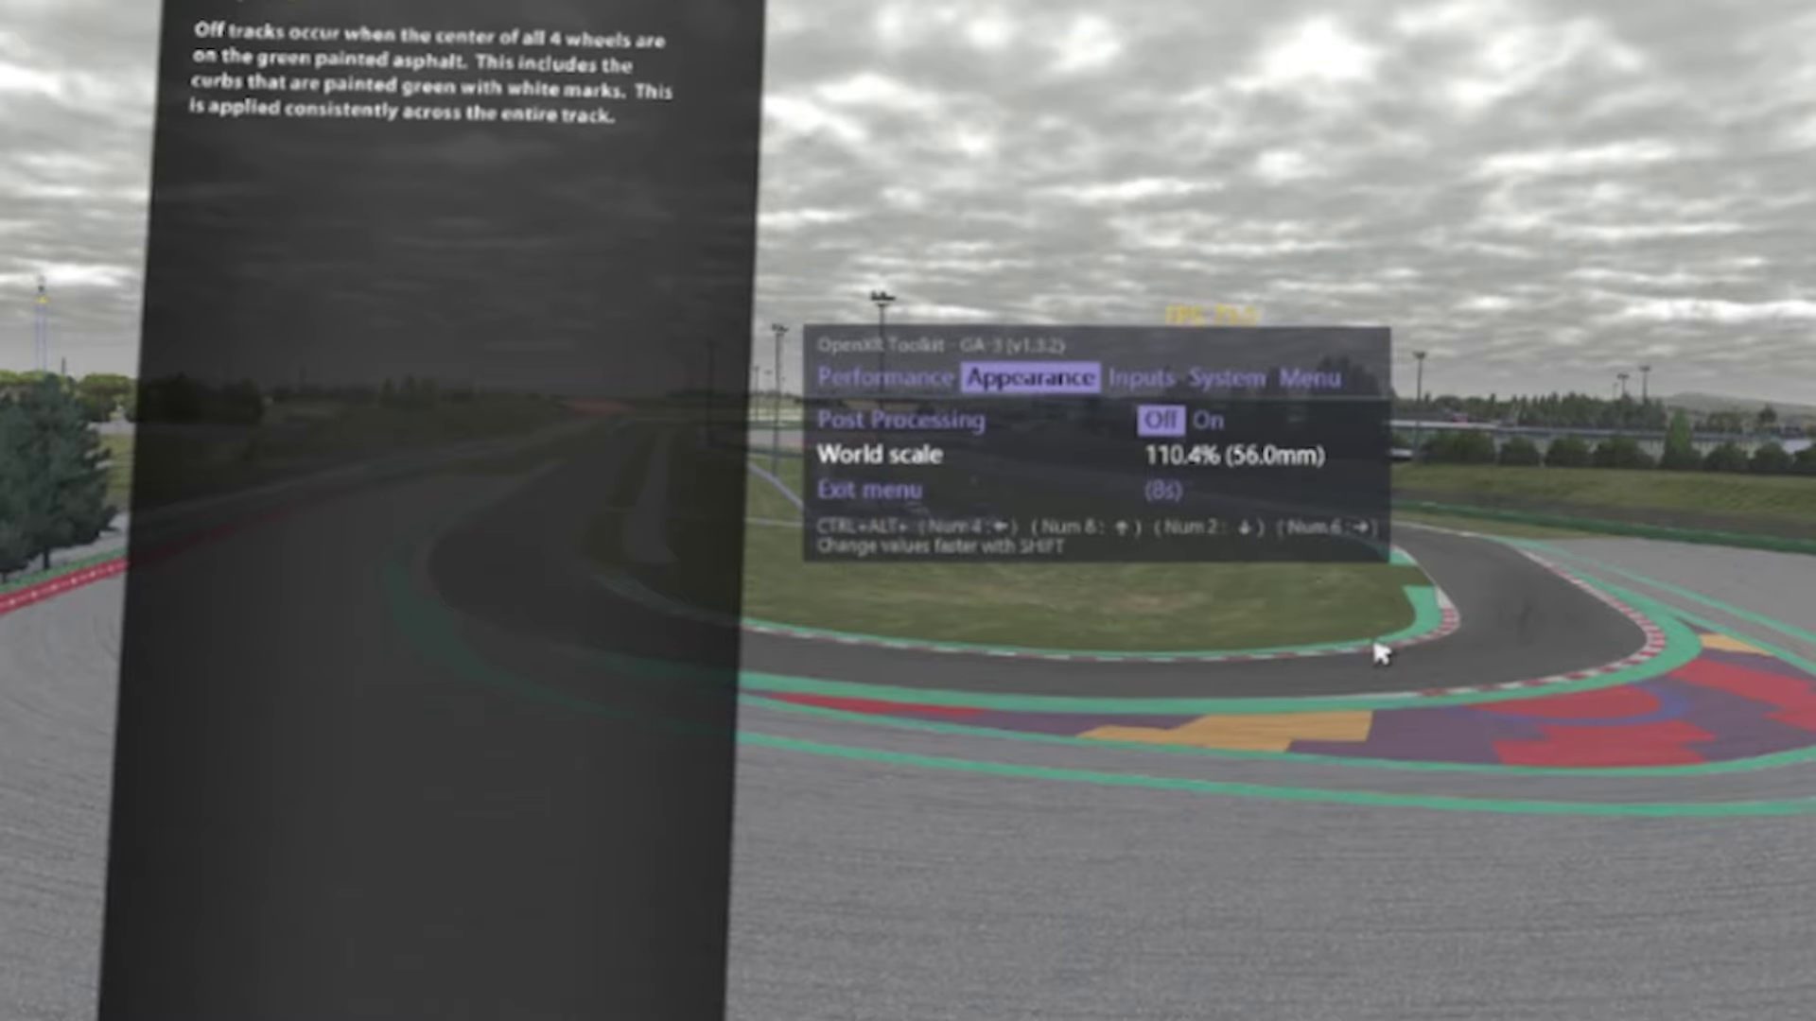
key("ctrl+alt+KP_2")
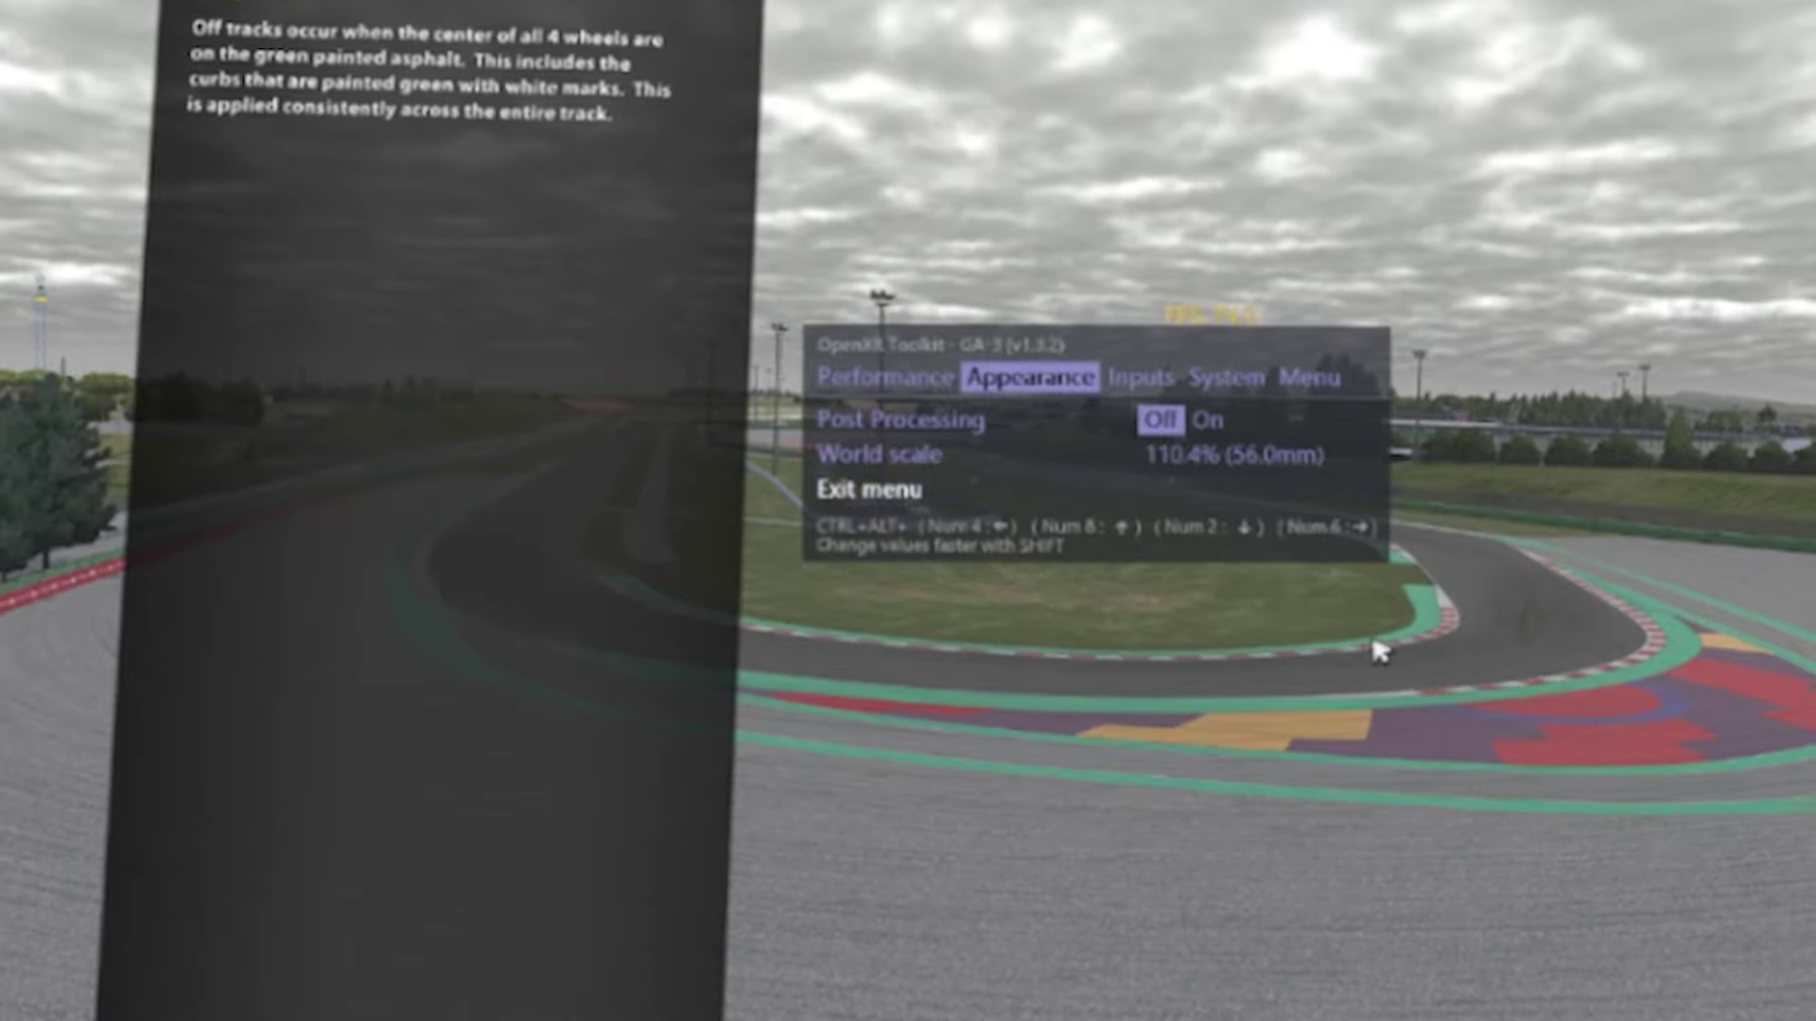
key("ctrl+alt+KP_8")
key("ctrl+alt+KP_8")
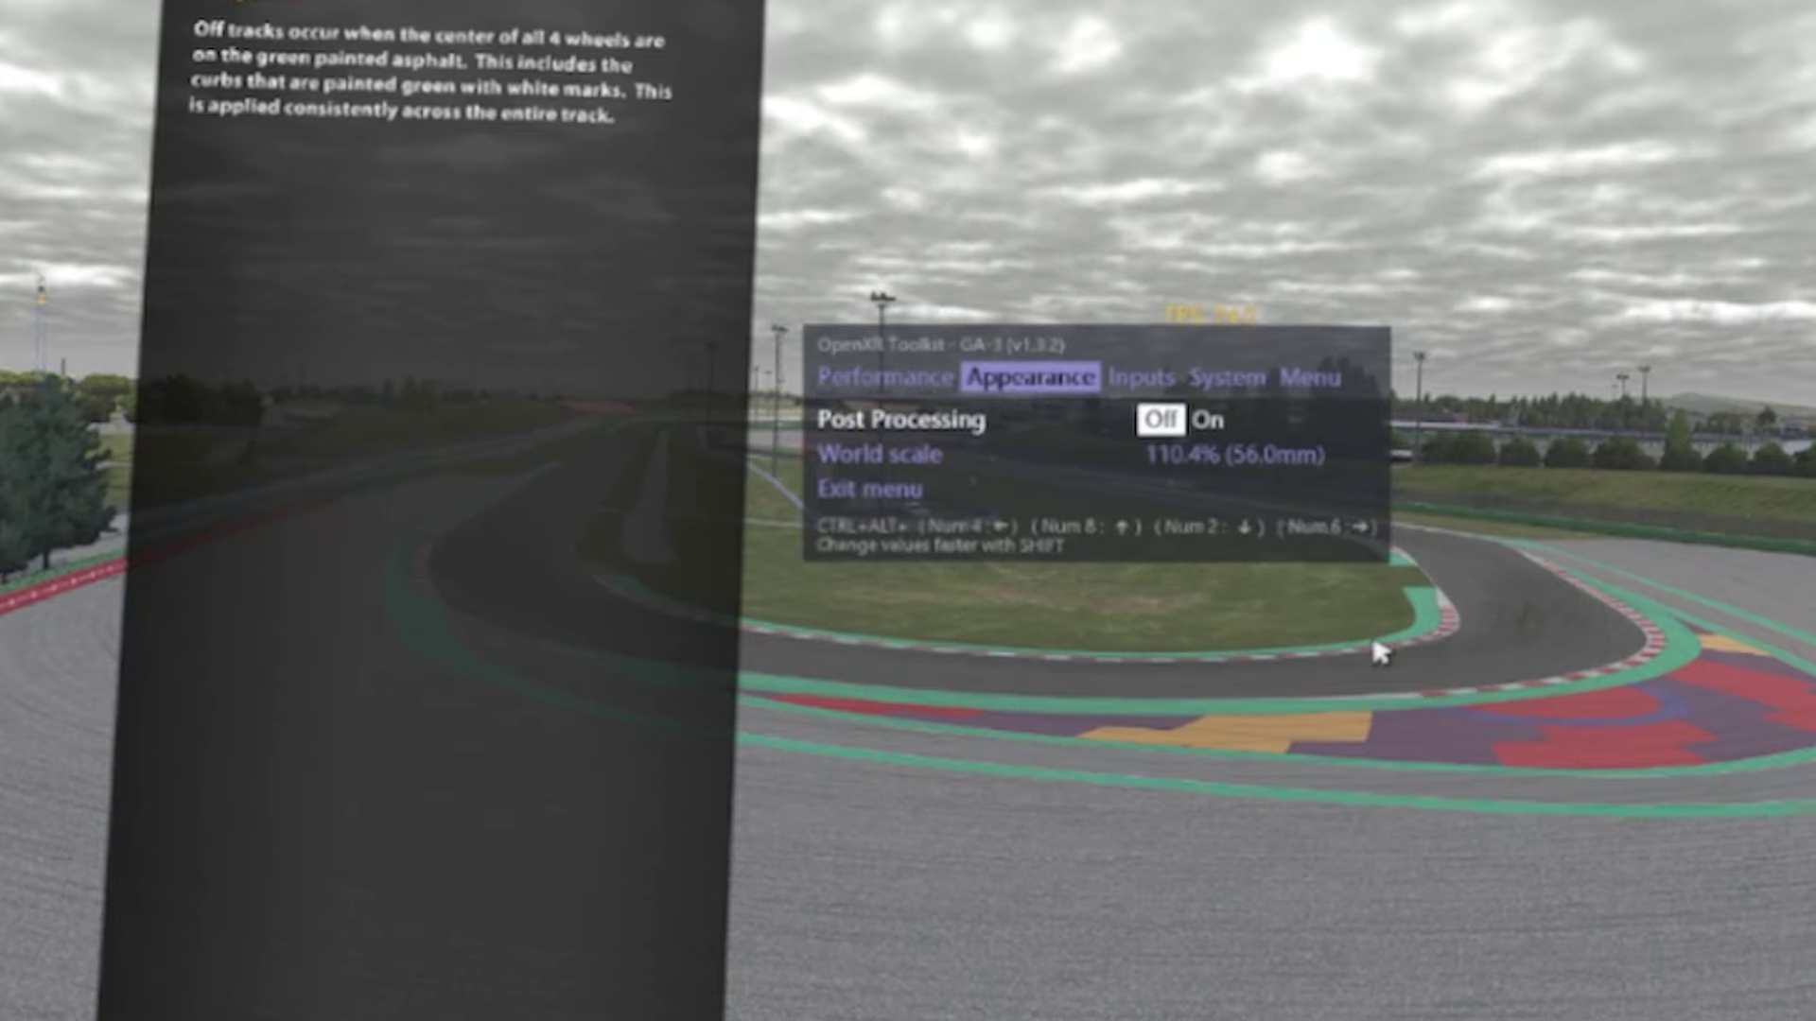
key("ctrl+alt+KP_2")
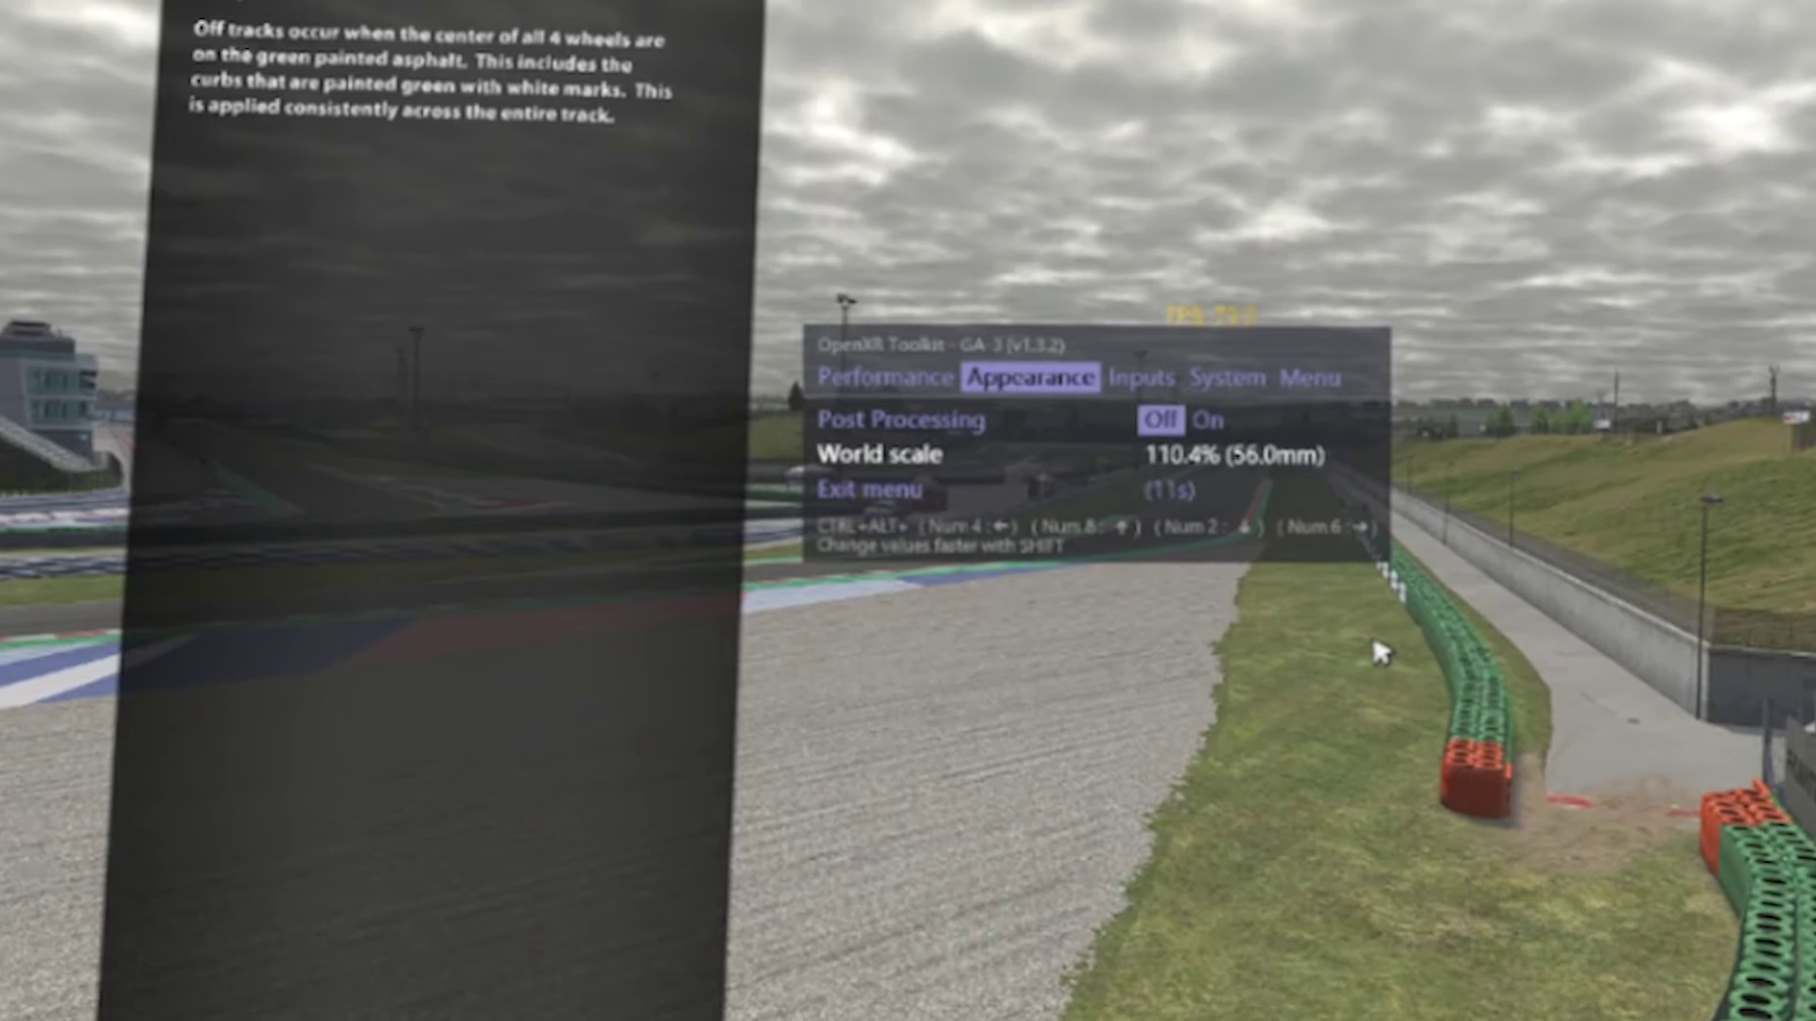
Switch the overlay to the Performance settings page.
key("ctrl+alt+KP_8")
key("ctrl+alt+KP_8")
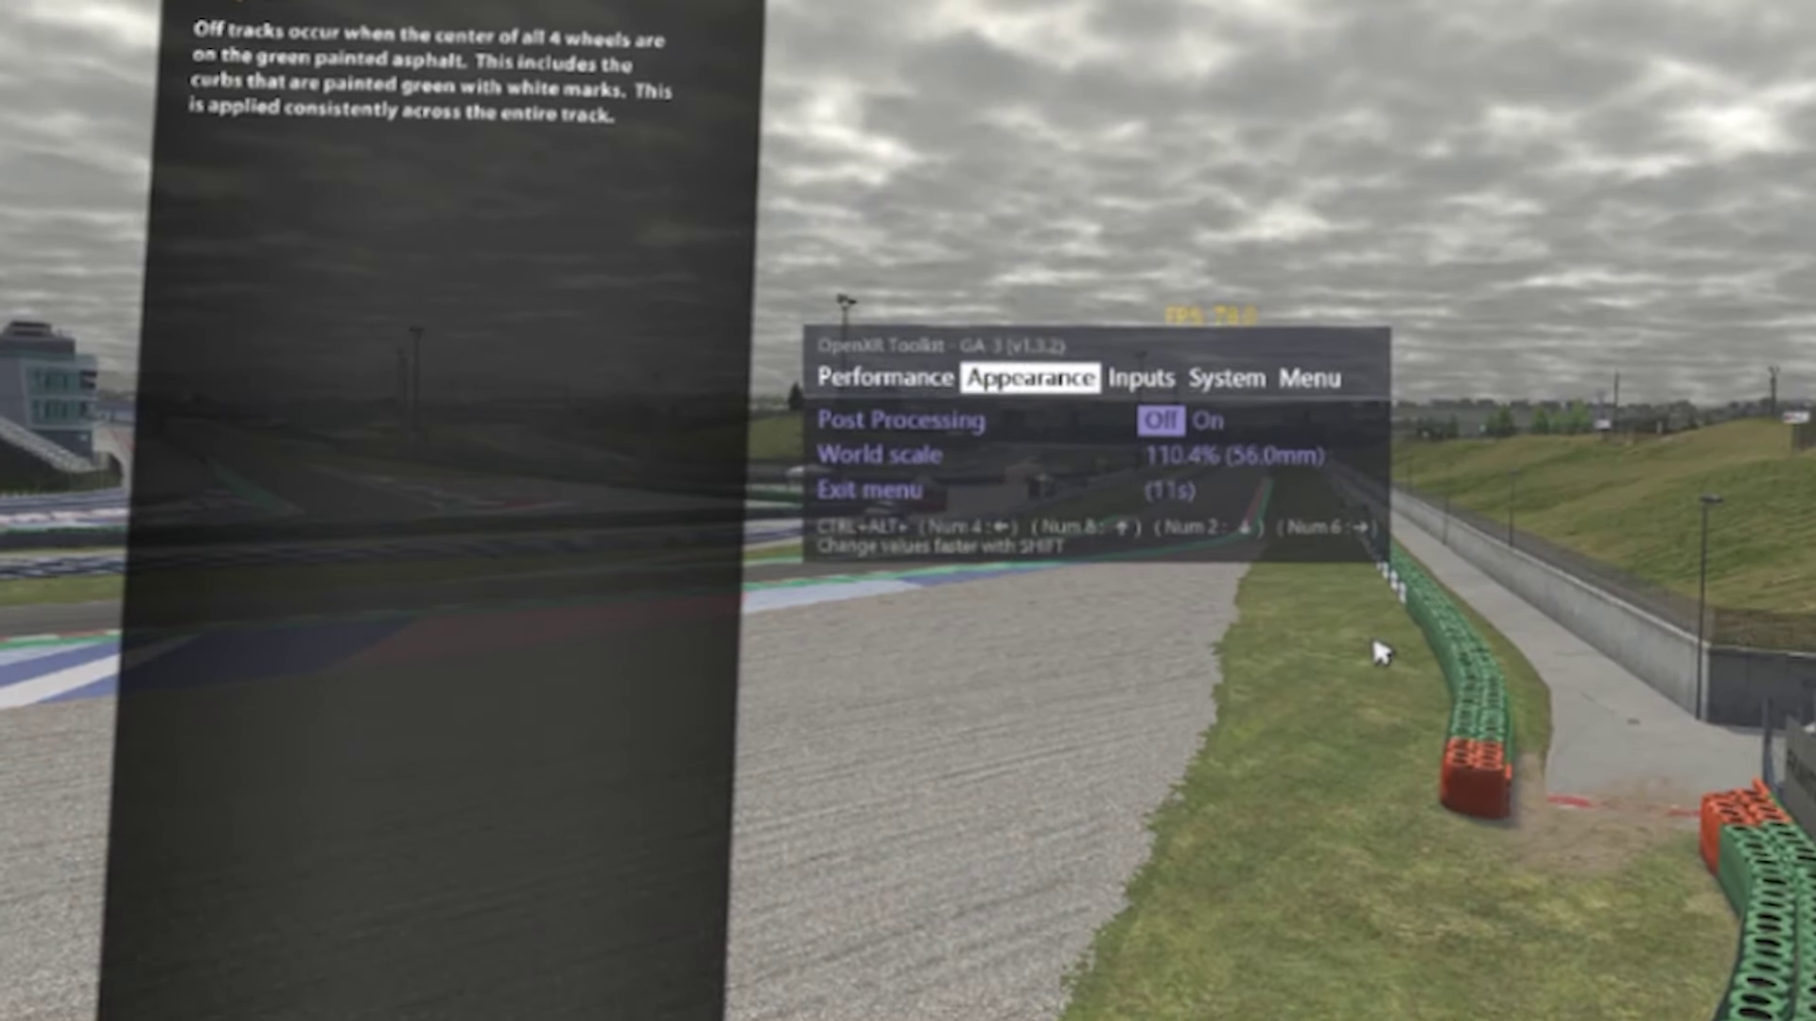
key("ctrl+alt+KP_4")
key("ctrl+alt+KP_6")
key("ctrl+alt+KP_6")
key("ctrl+alt+KP_6")
key("ctrl+alt+KP_6")
key("ctrl+alt+KP_4")
key("ctrl+alt+KP_4")
key("ctrl+alt+KP_4")
key("ctrl+alt+KP_4")
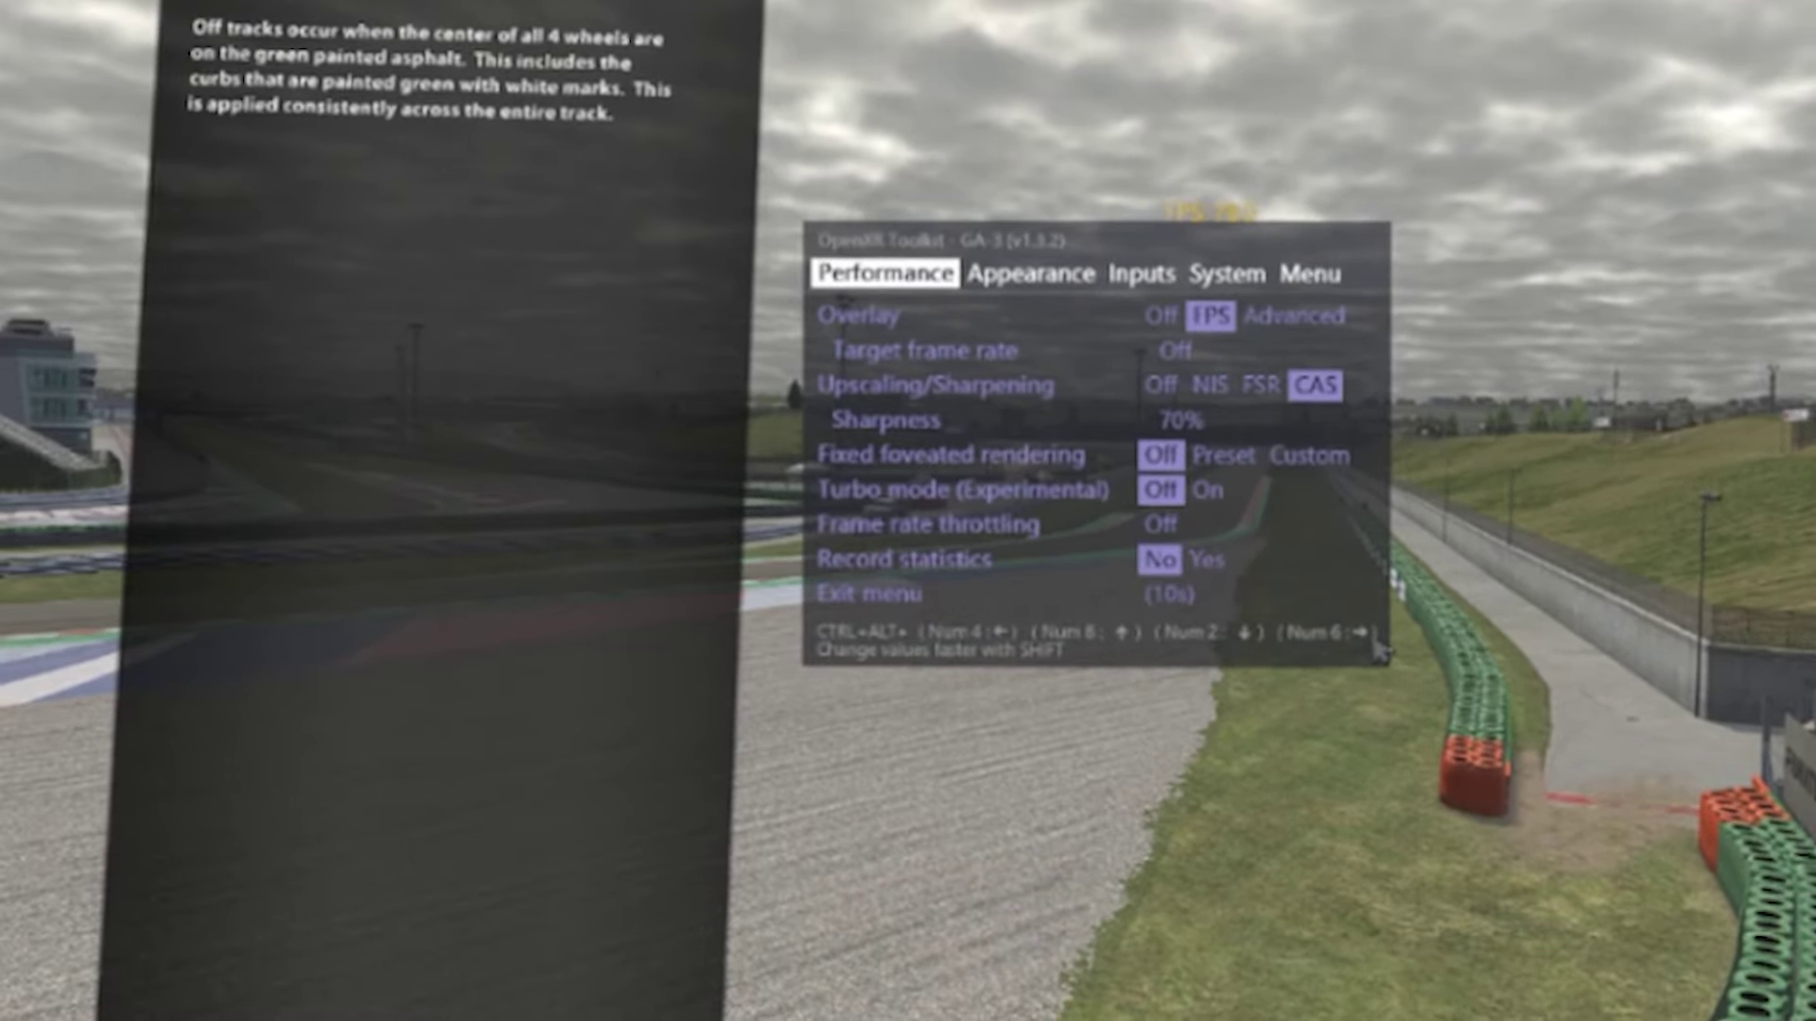
Step through the Performance rows down to Fixed foveated rendering, then the Appearance rows.
key("ctrl+alt+KP_2")
key("ctrl+alt+KP_2")
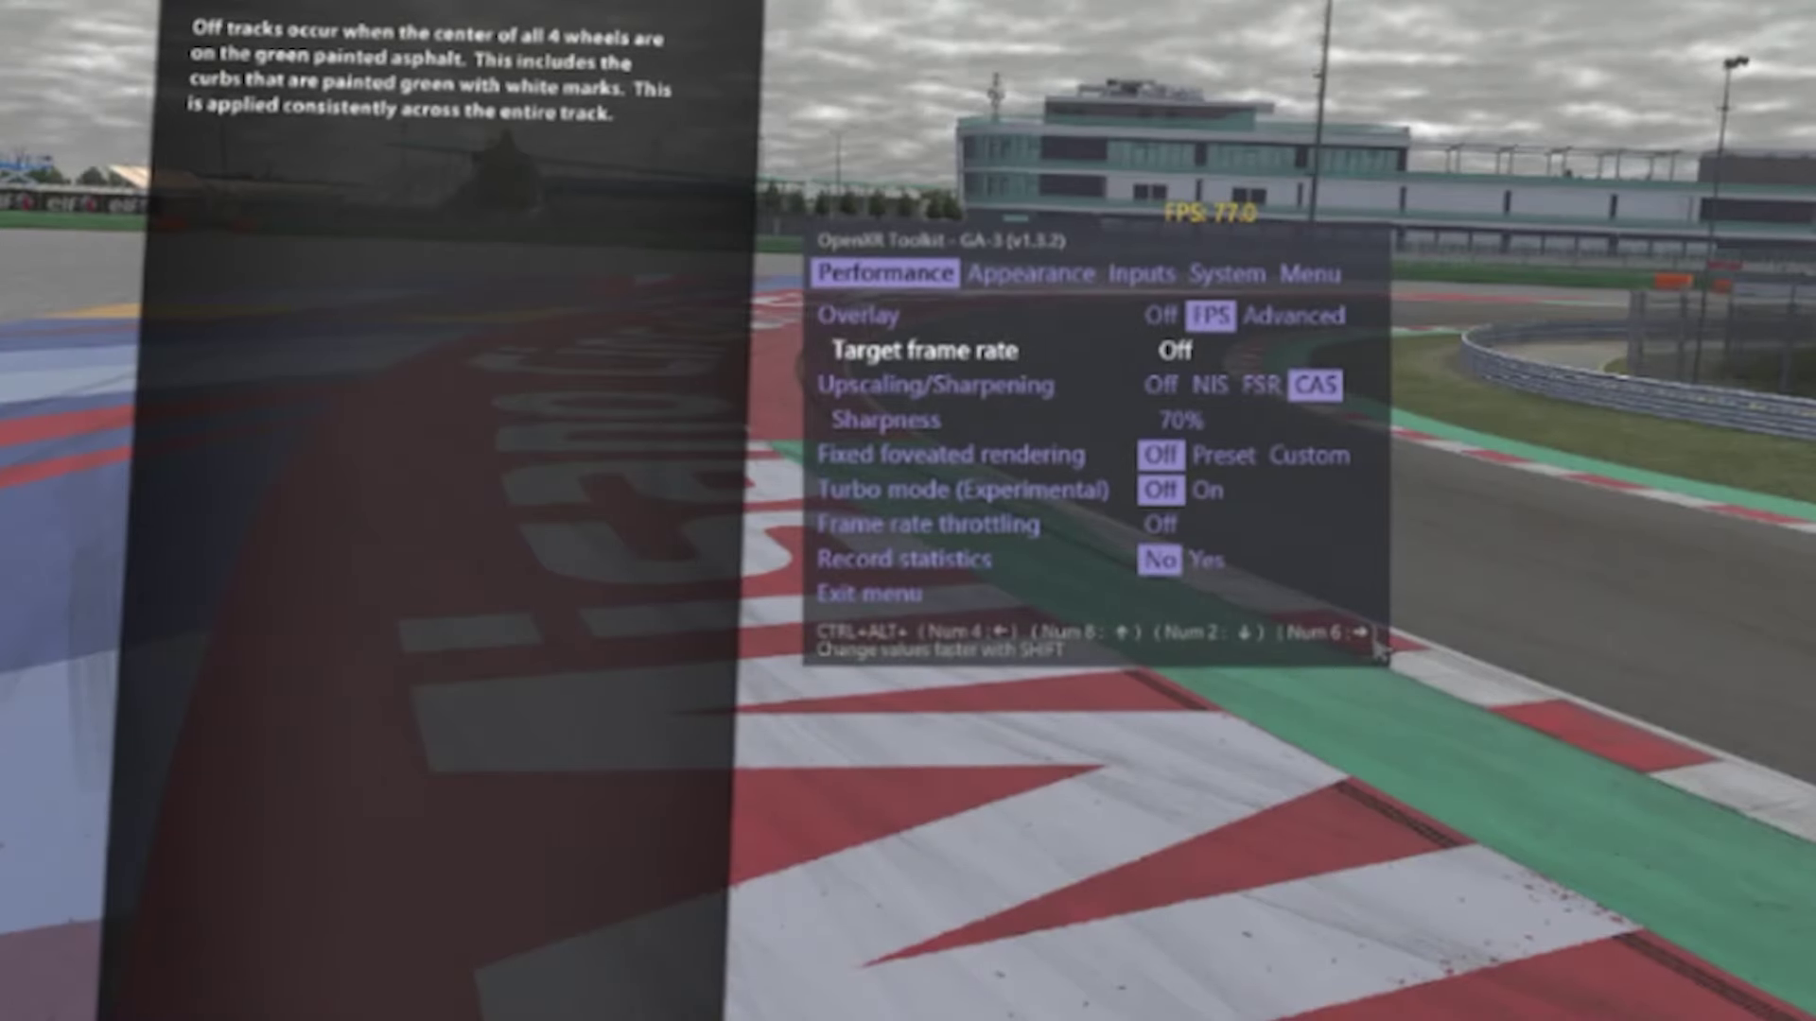
key("ctrl+alt+KP_2")
key("ctrl+alt+KP_2")
key("ctrl+alt+KP_2")
key("ctrl+alt+KP_2")
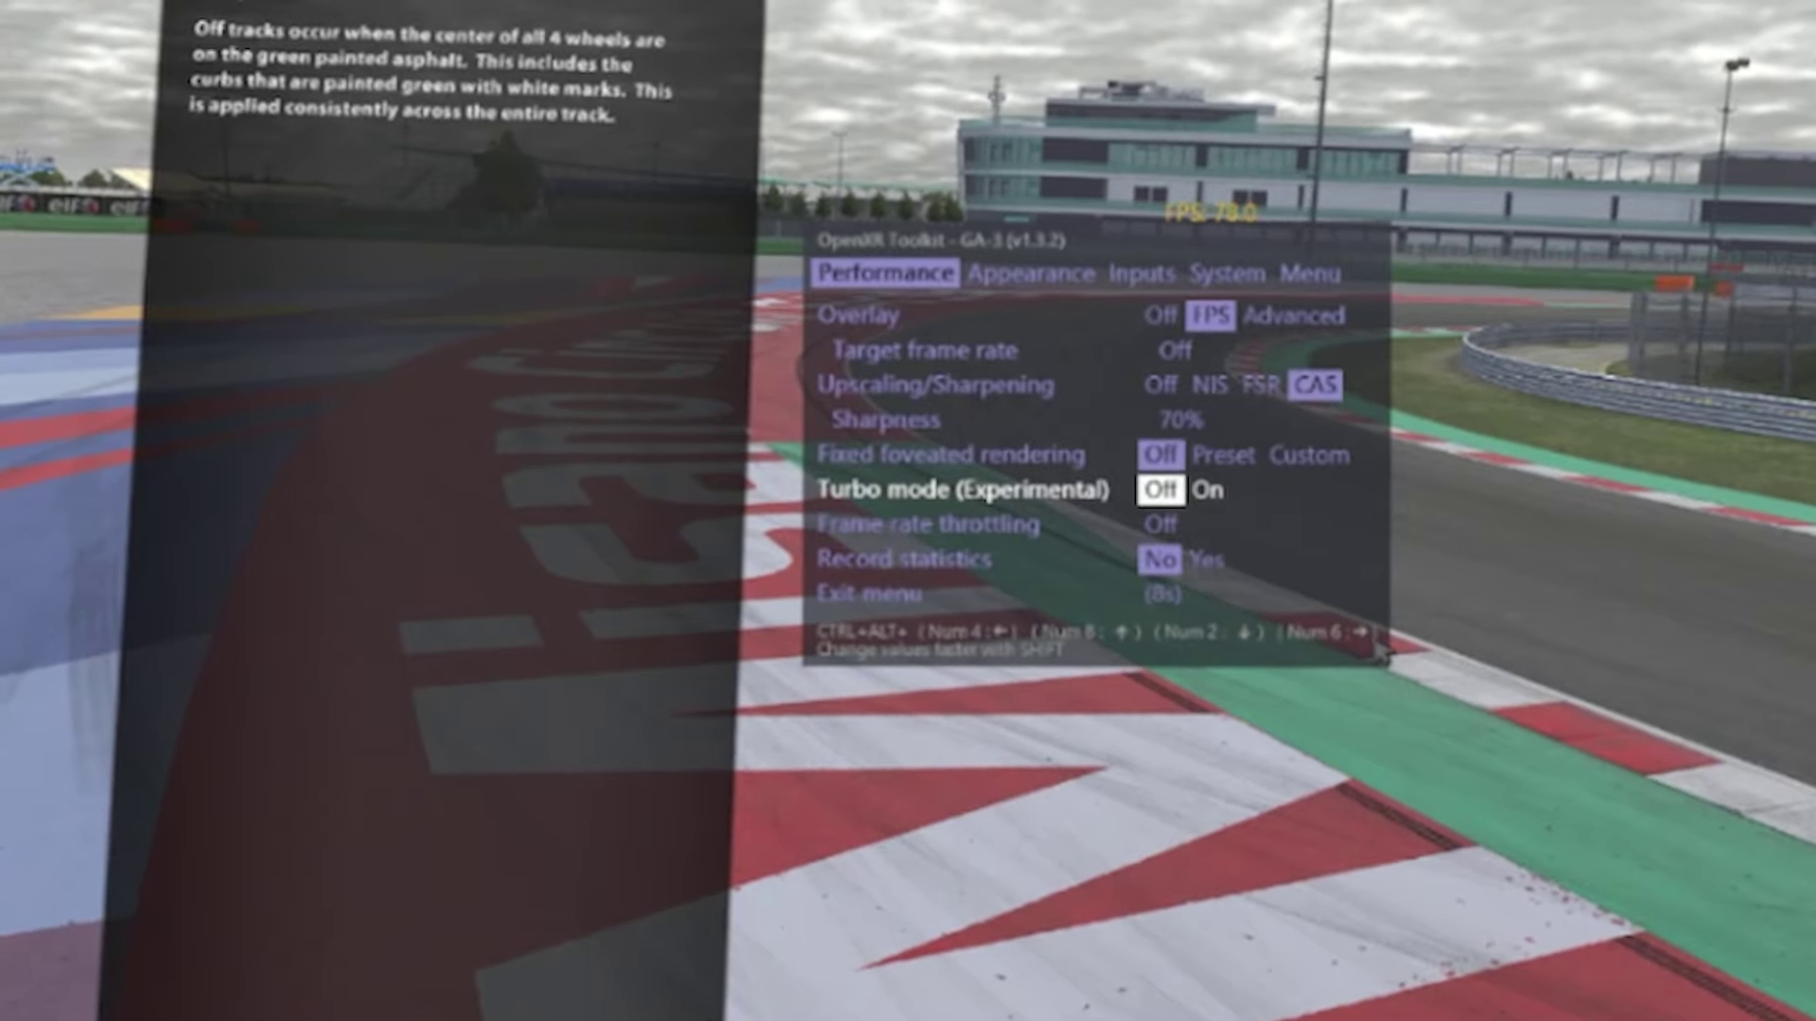
key("ctrl+alt+KP_8")
key("ctrl+alt+KP_8")
key("ctrl+alt+KP_8")
key("ctrl+alt+KP_8")
key("ctrl+alt+KP_8")
key("ctrl+alt+KP_8")
key("ctrl+alt+KP_6")
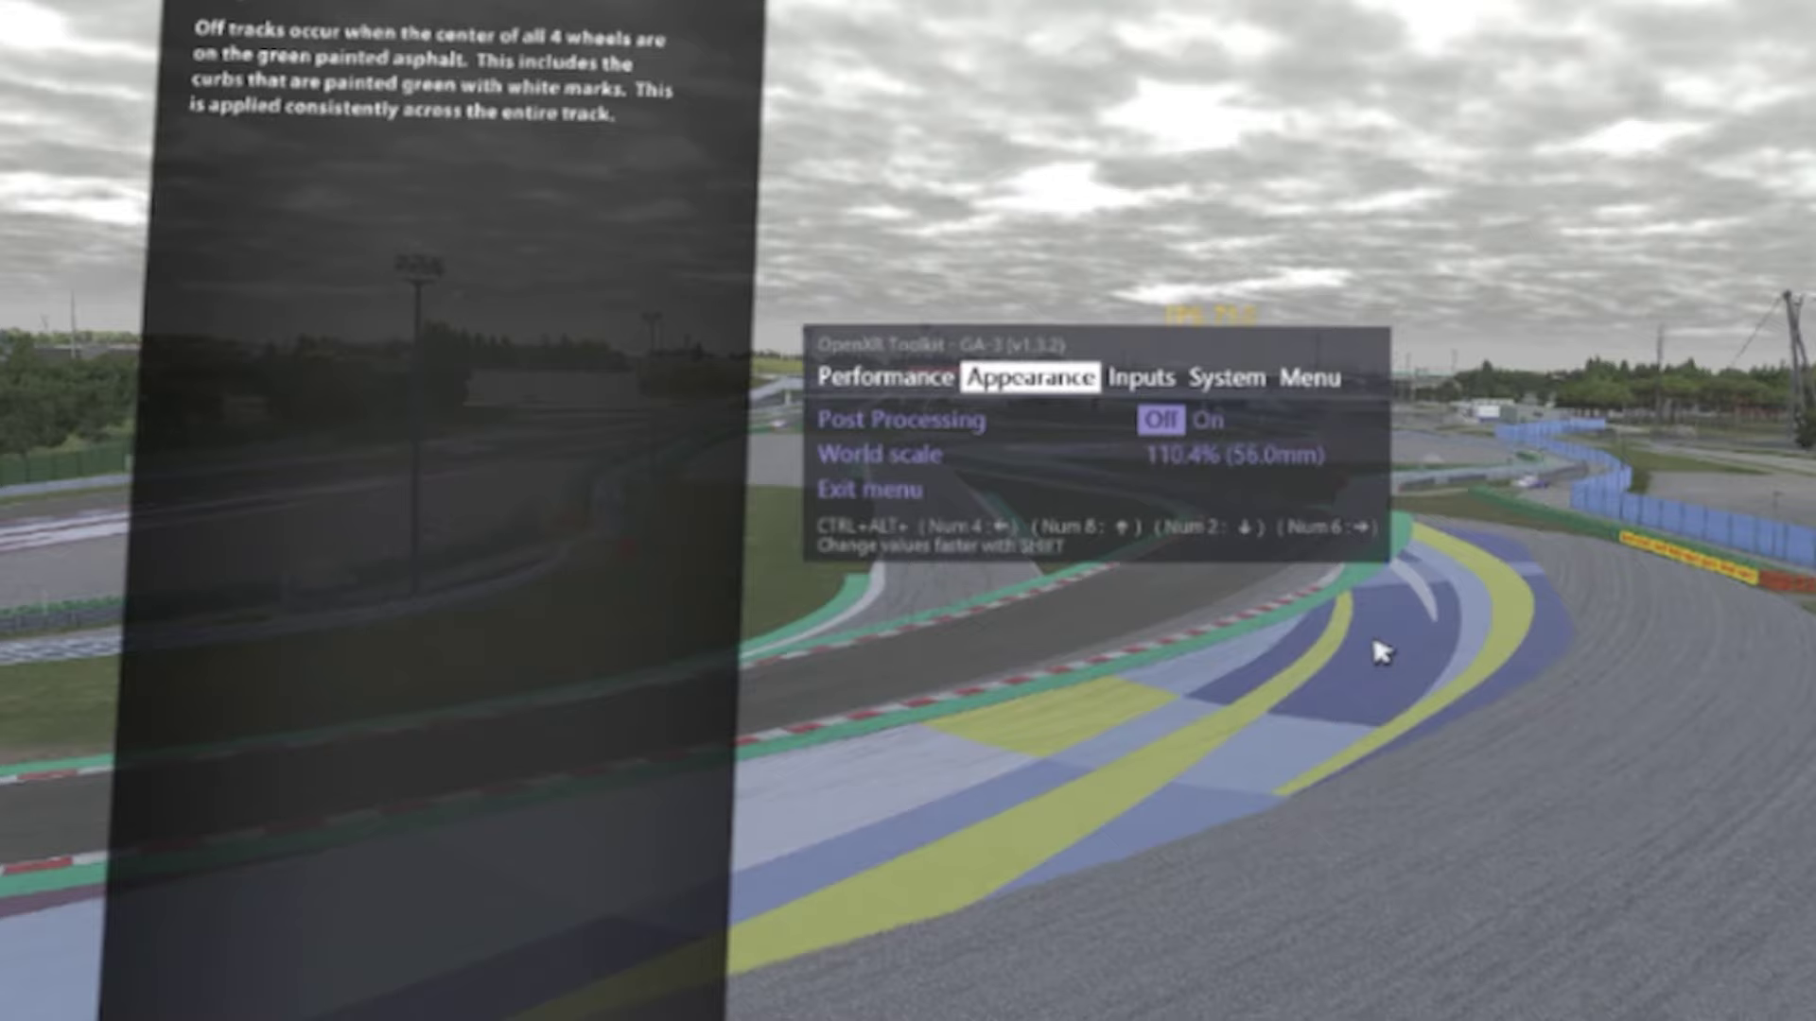
key("ctrl+alt+KP_2")
key("ctrl+alt+KP_2")
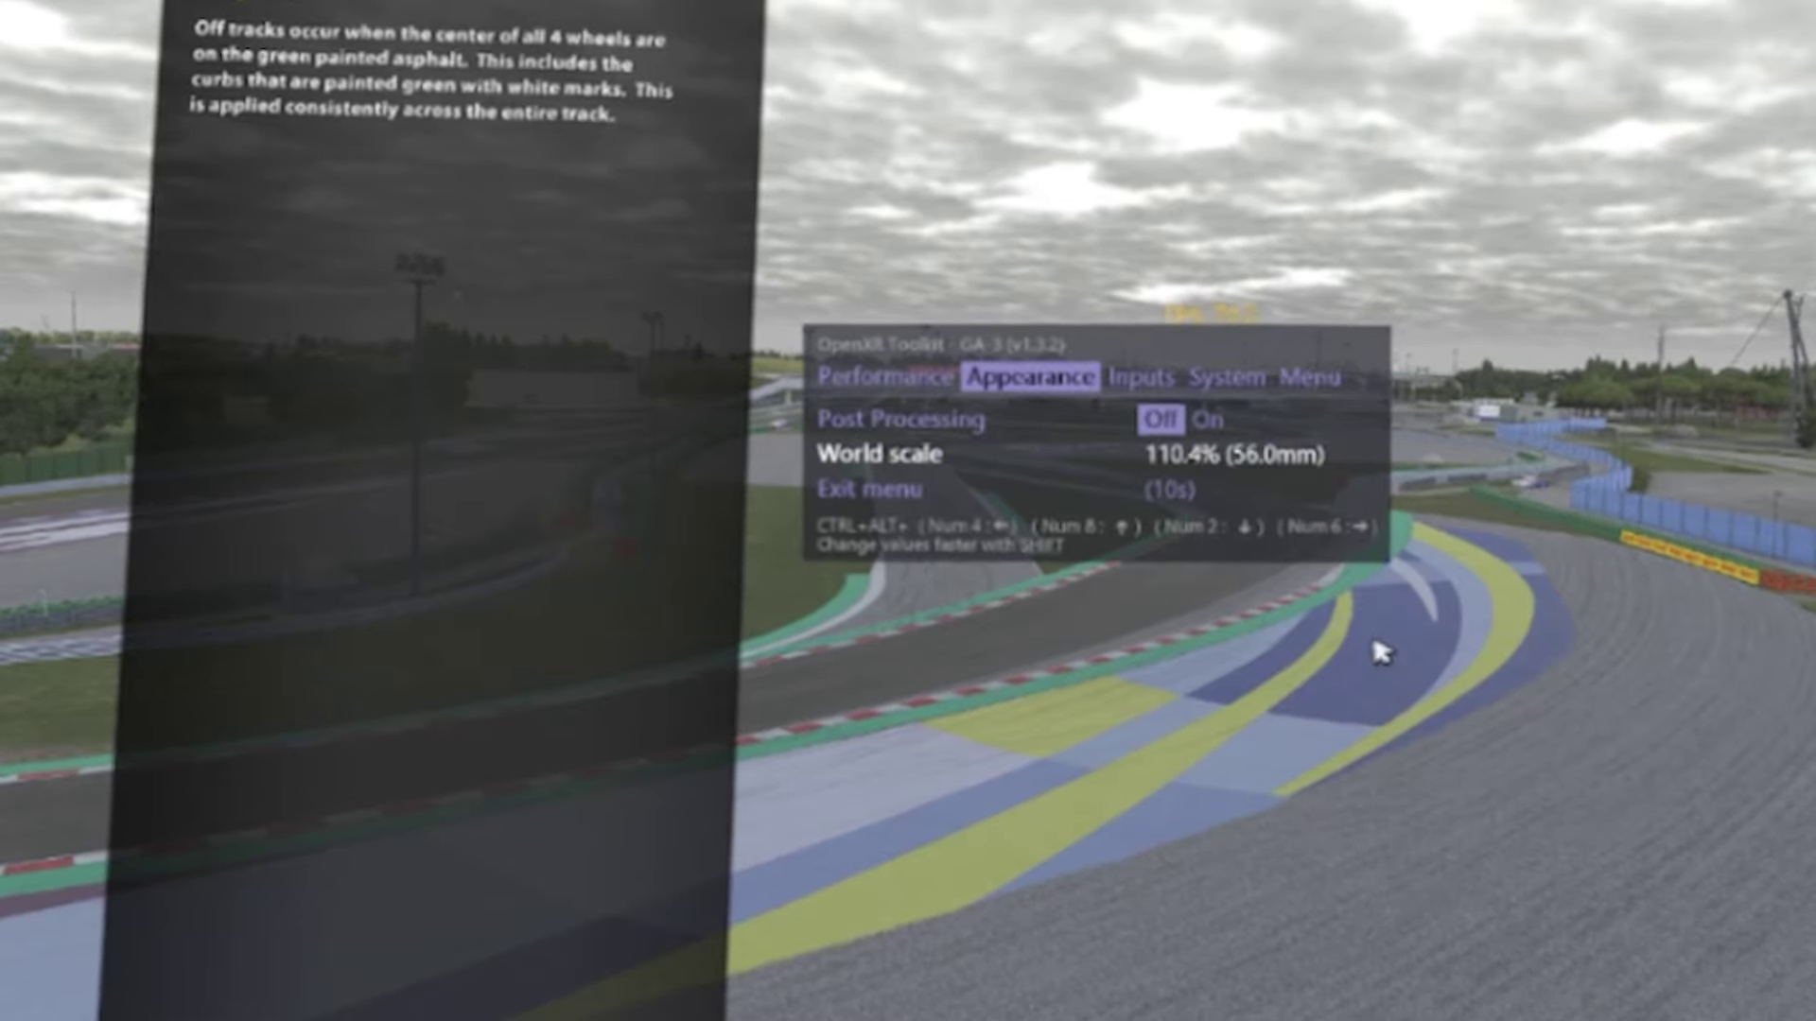
key("ctrl+alt+KP_8")
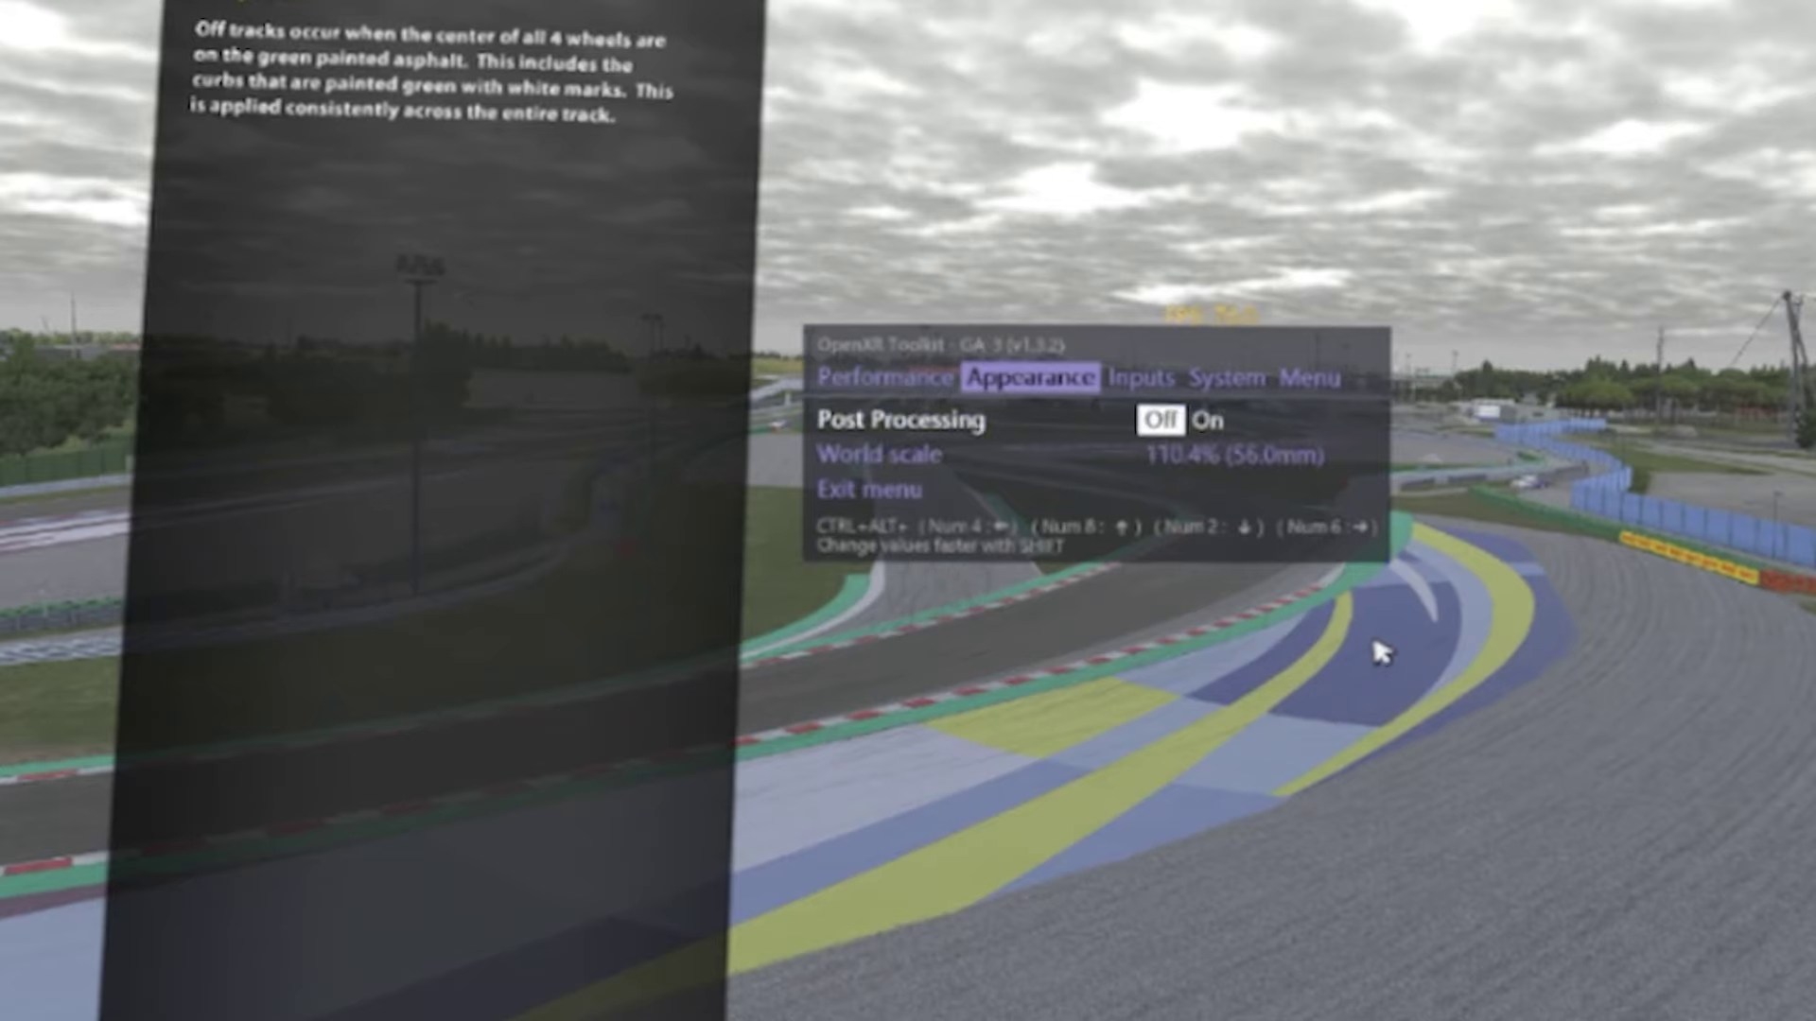
key("ctrl+alt+KP_8")
Switch to the System page and move down to Override resolution and per-eye resolution.
key("ctrl+alt+KP_6")
key("ctrl+alt+KP_6")
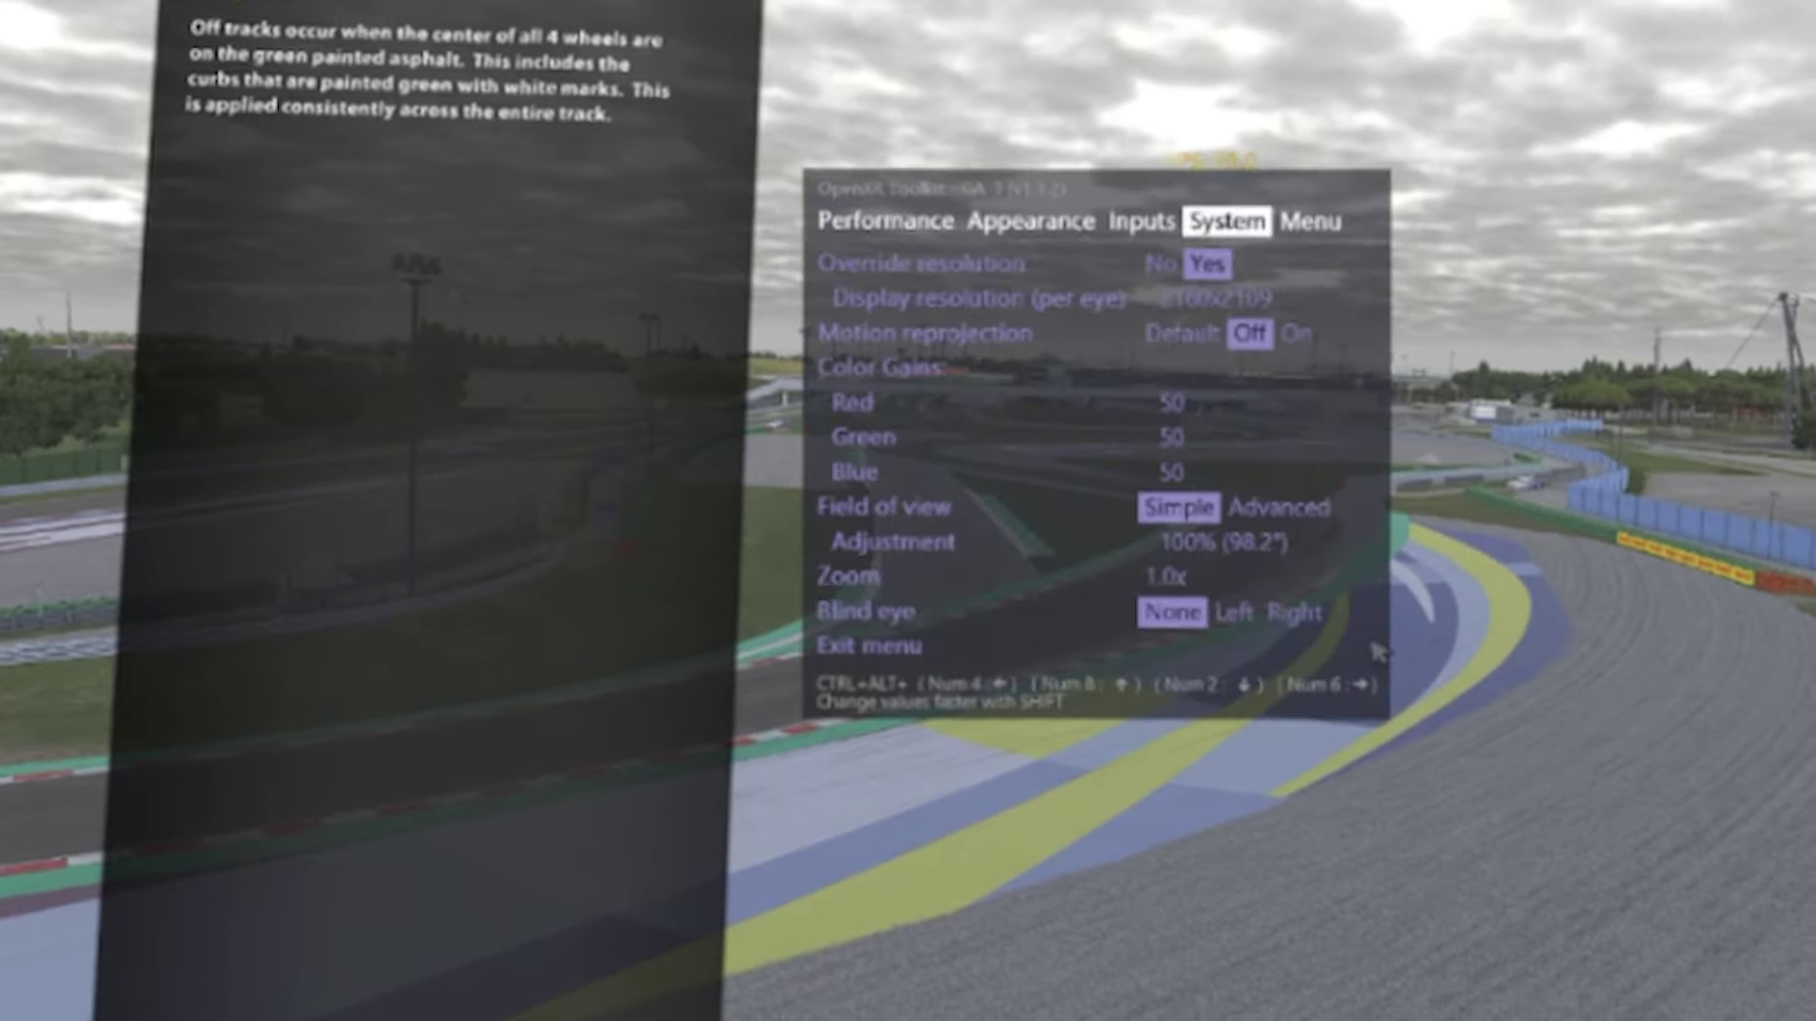
key("ctrl+alt+KP_2")
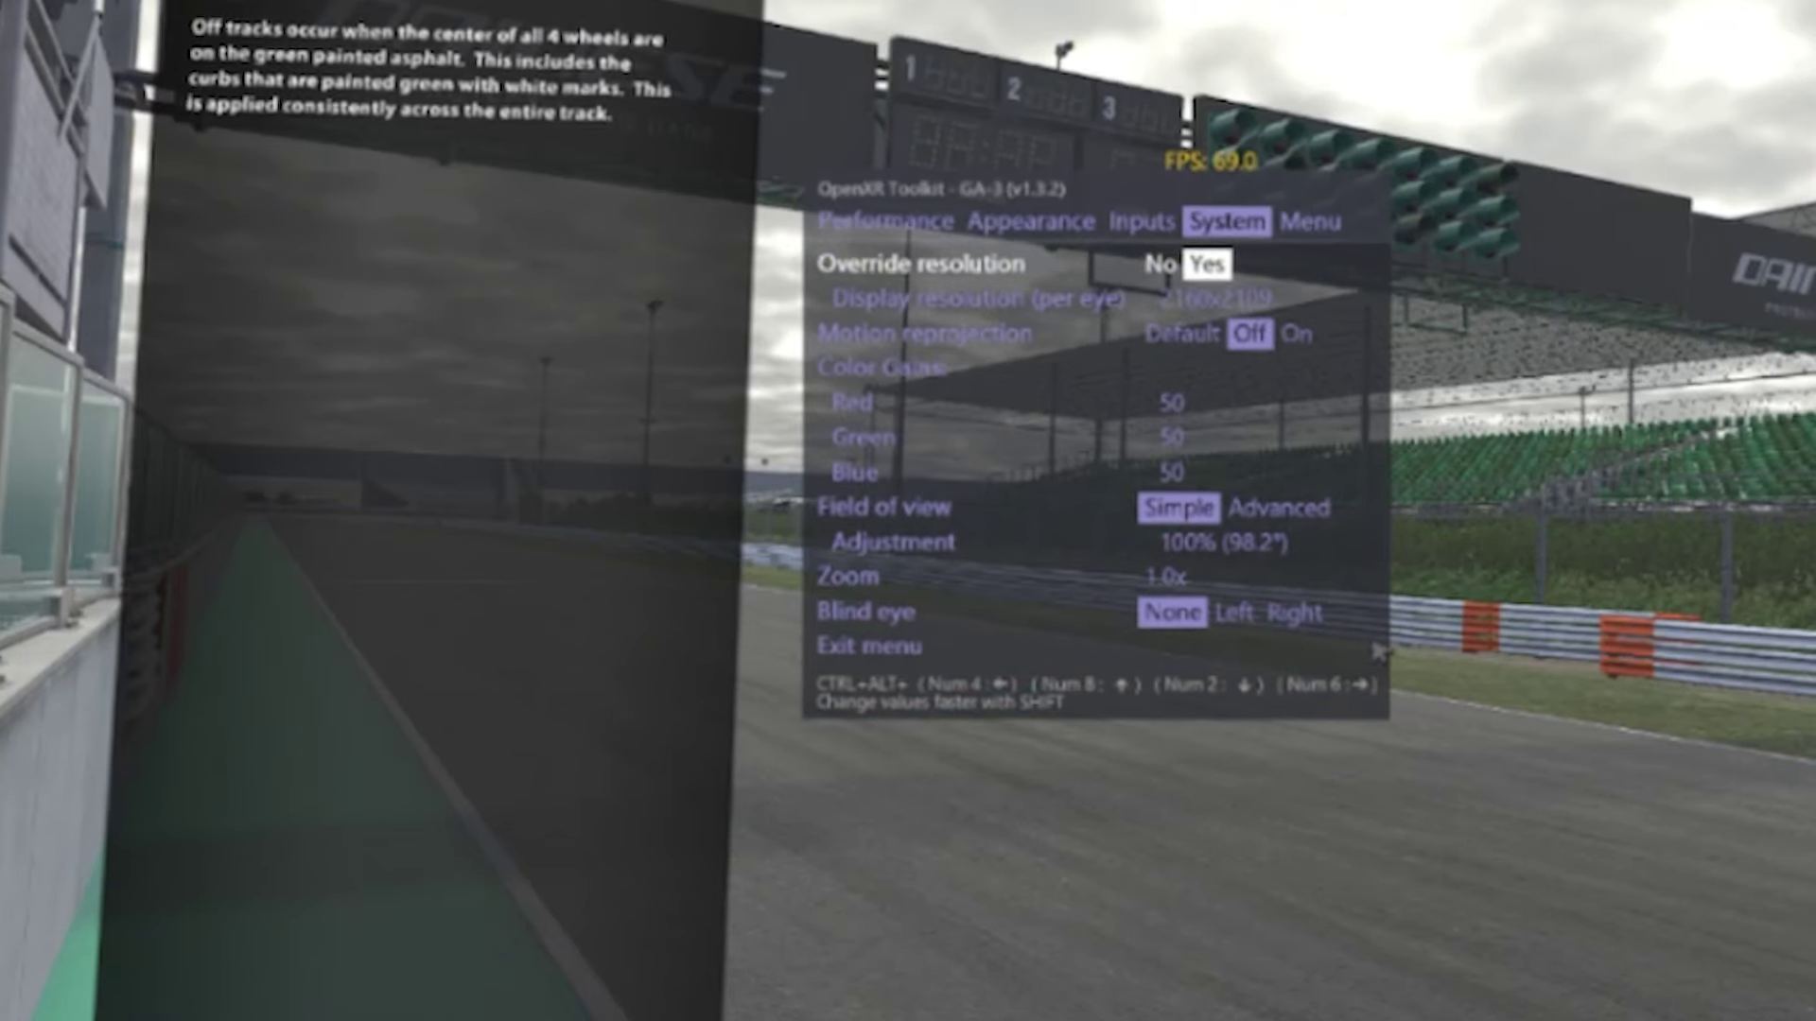
key("ctrl+alt+KP_2")
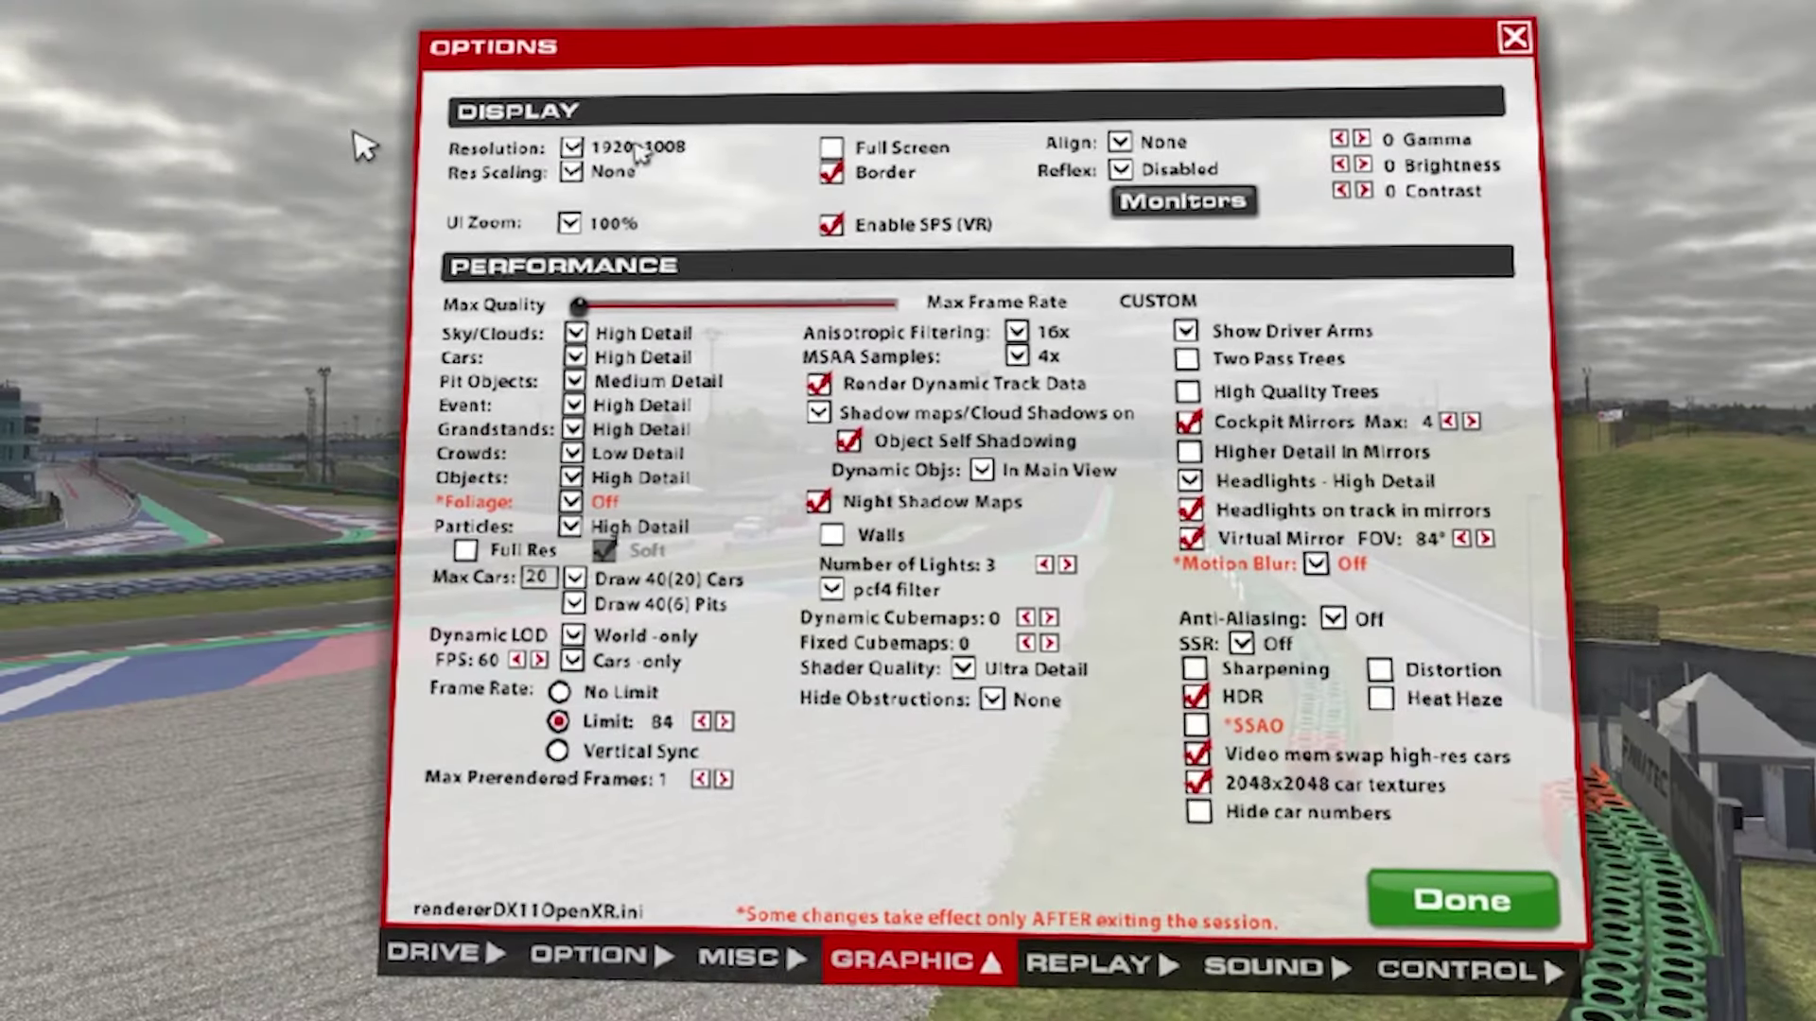
Reselect 1920x1008 from the Resolution dropdown in iRacing's graphics options.
left_click(637, 149)
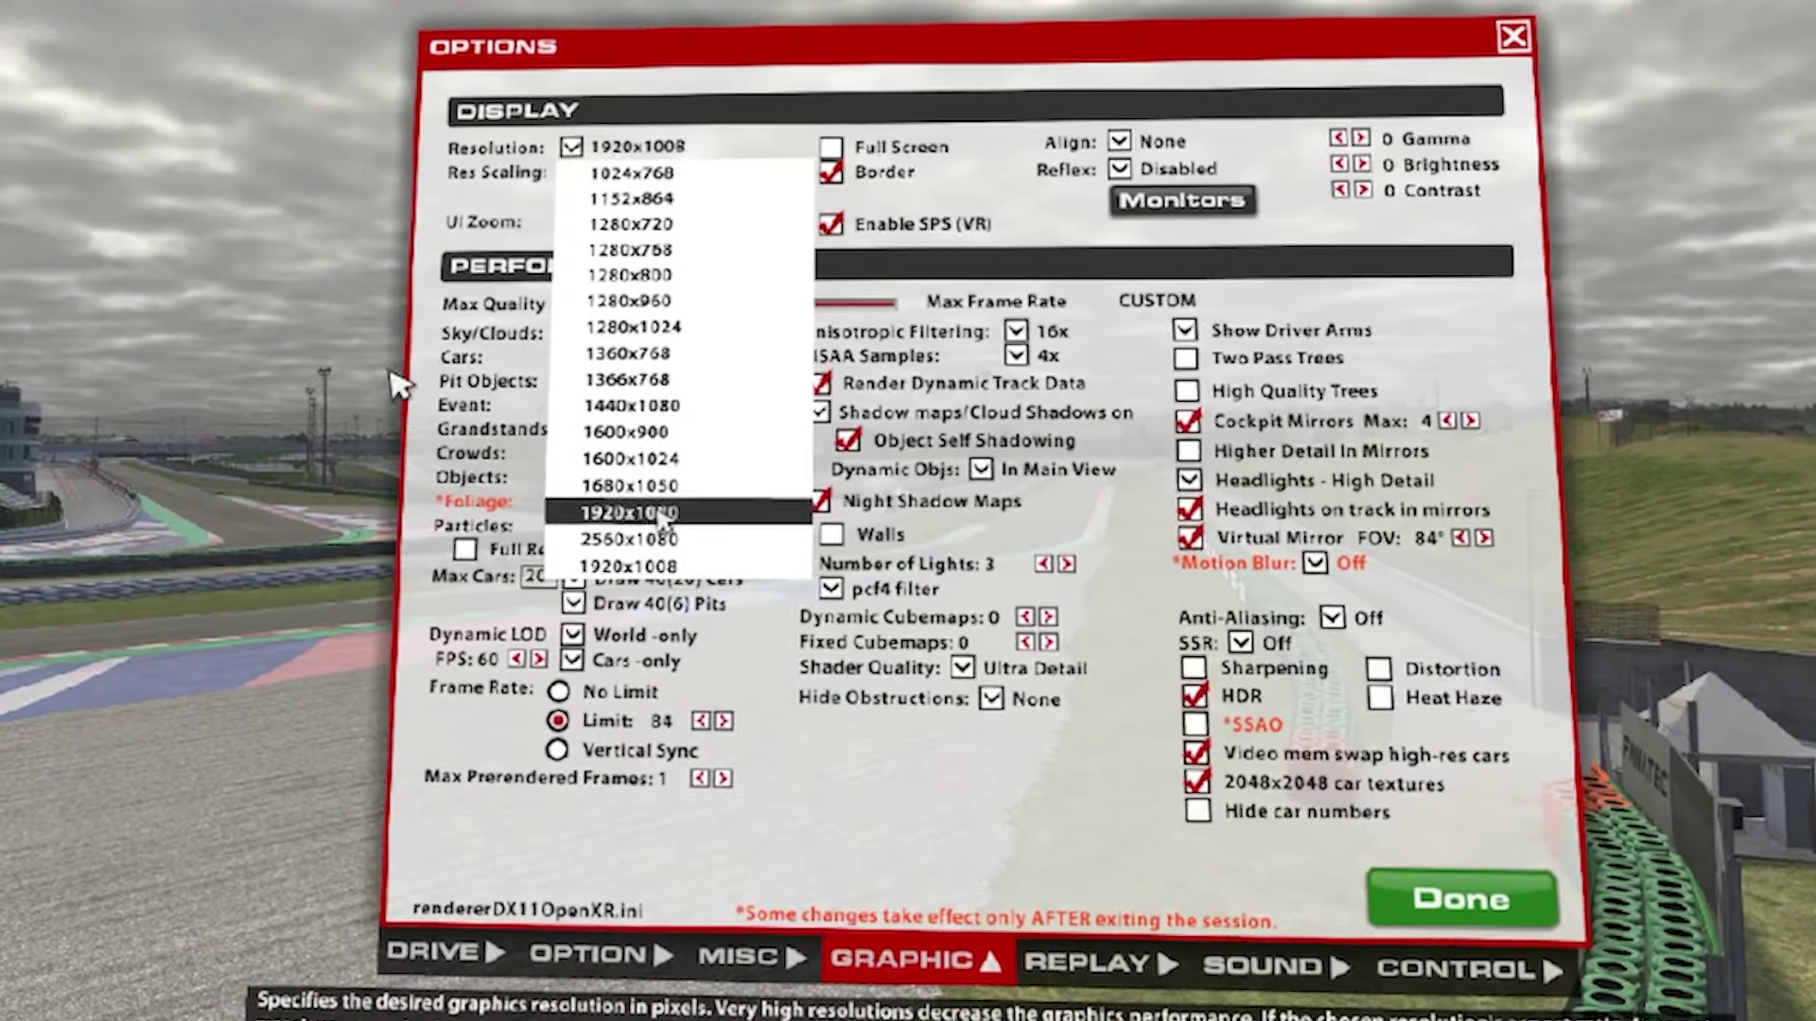
left_click(659, 567)
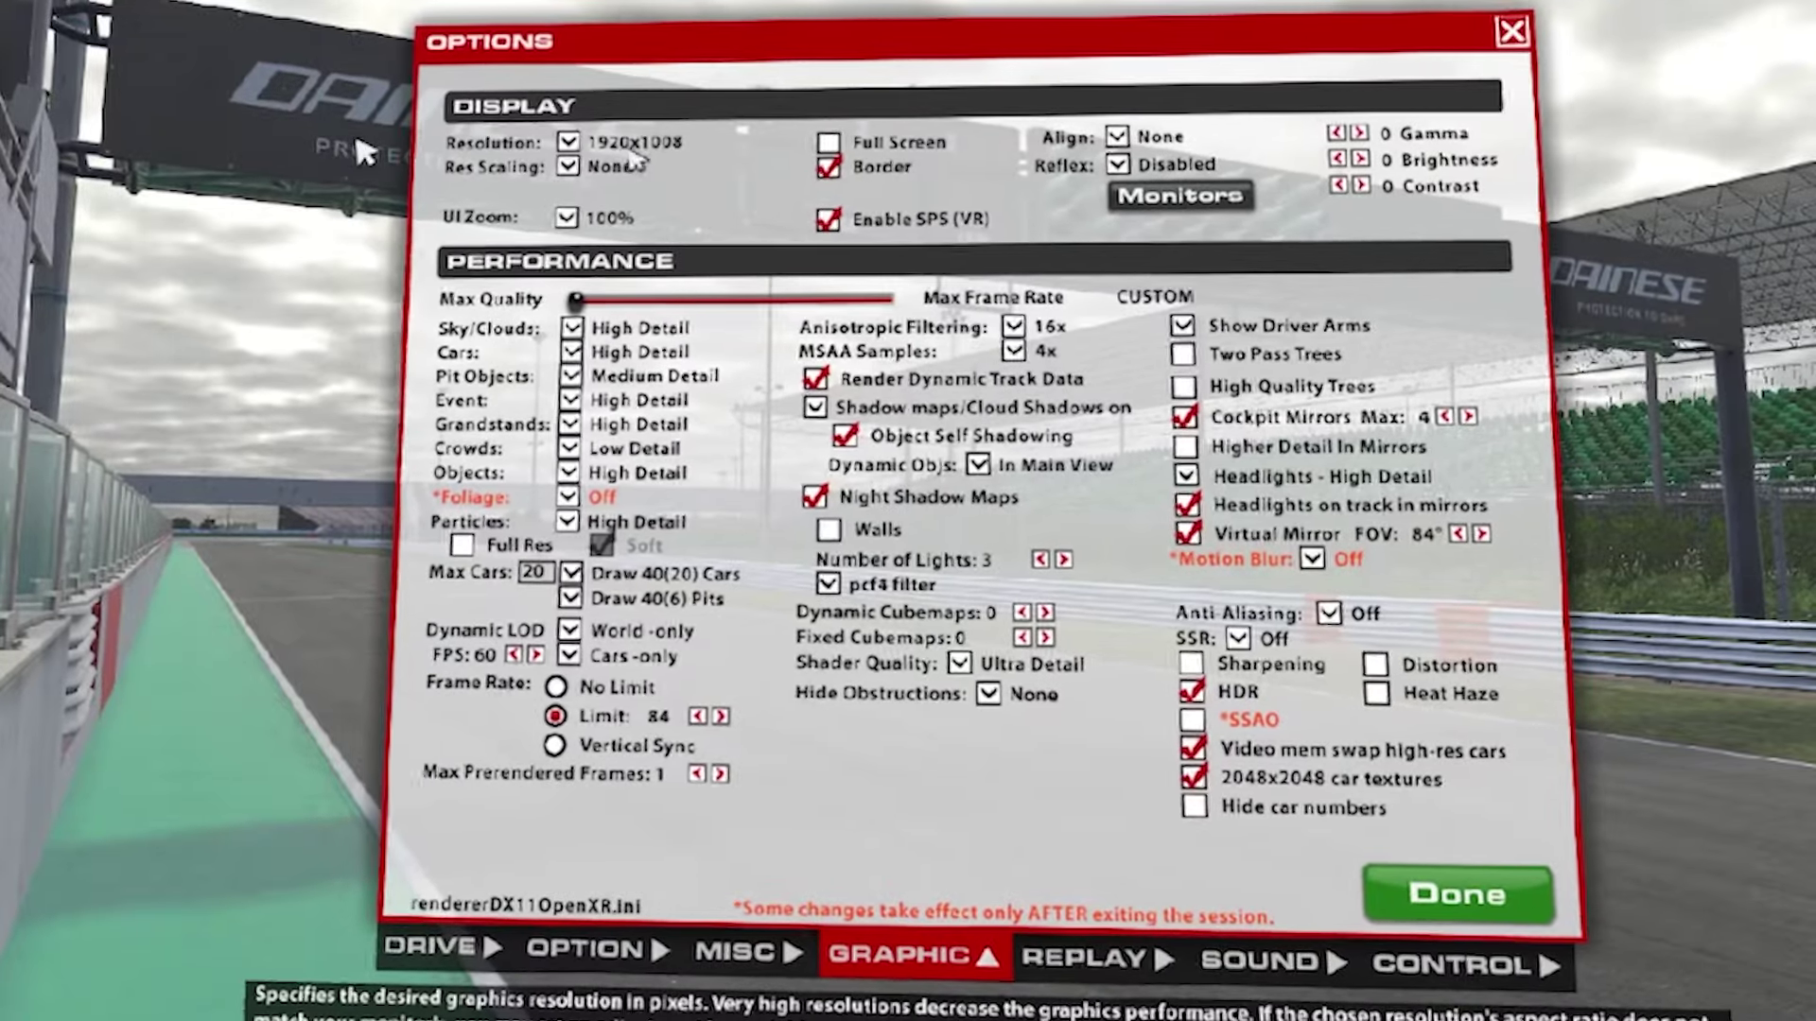
left_click(652, 143)
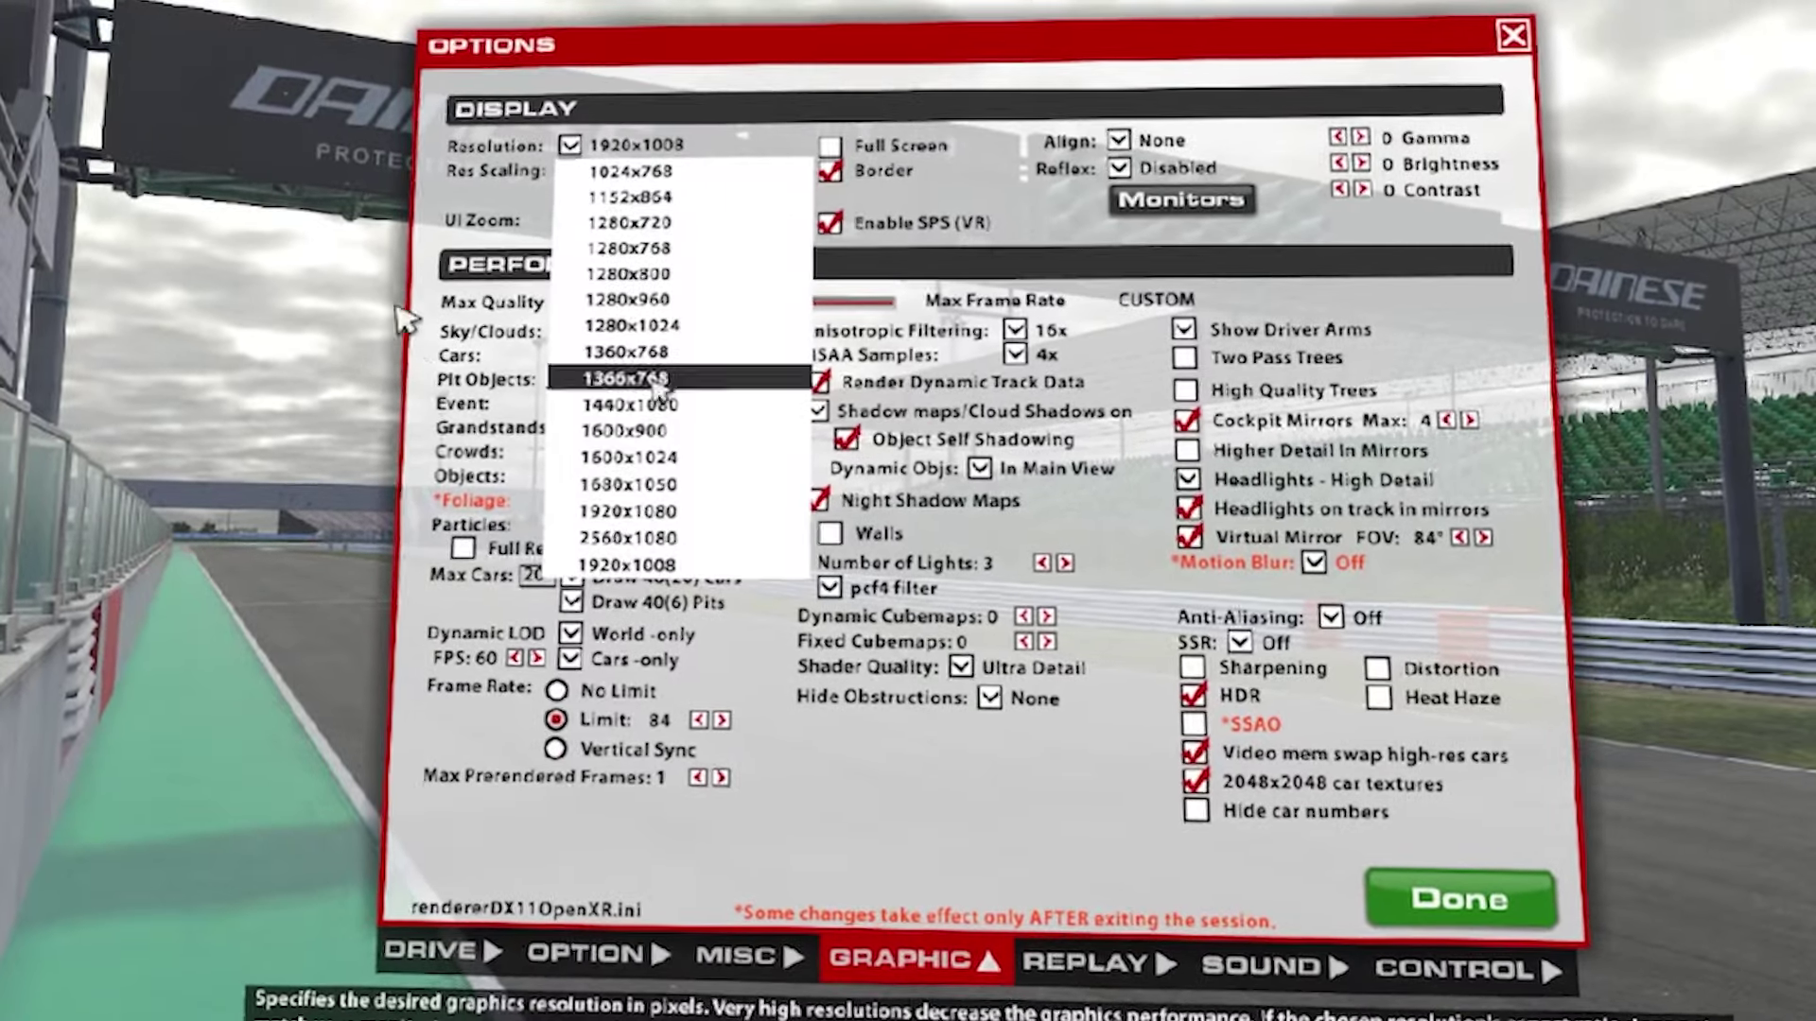
left_click(674, 564)
left_click(662, 143)
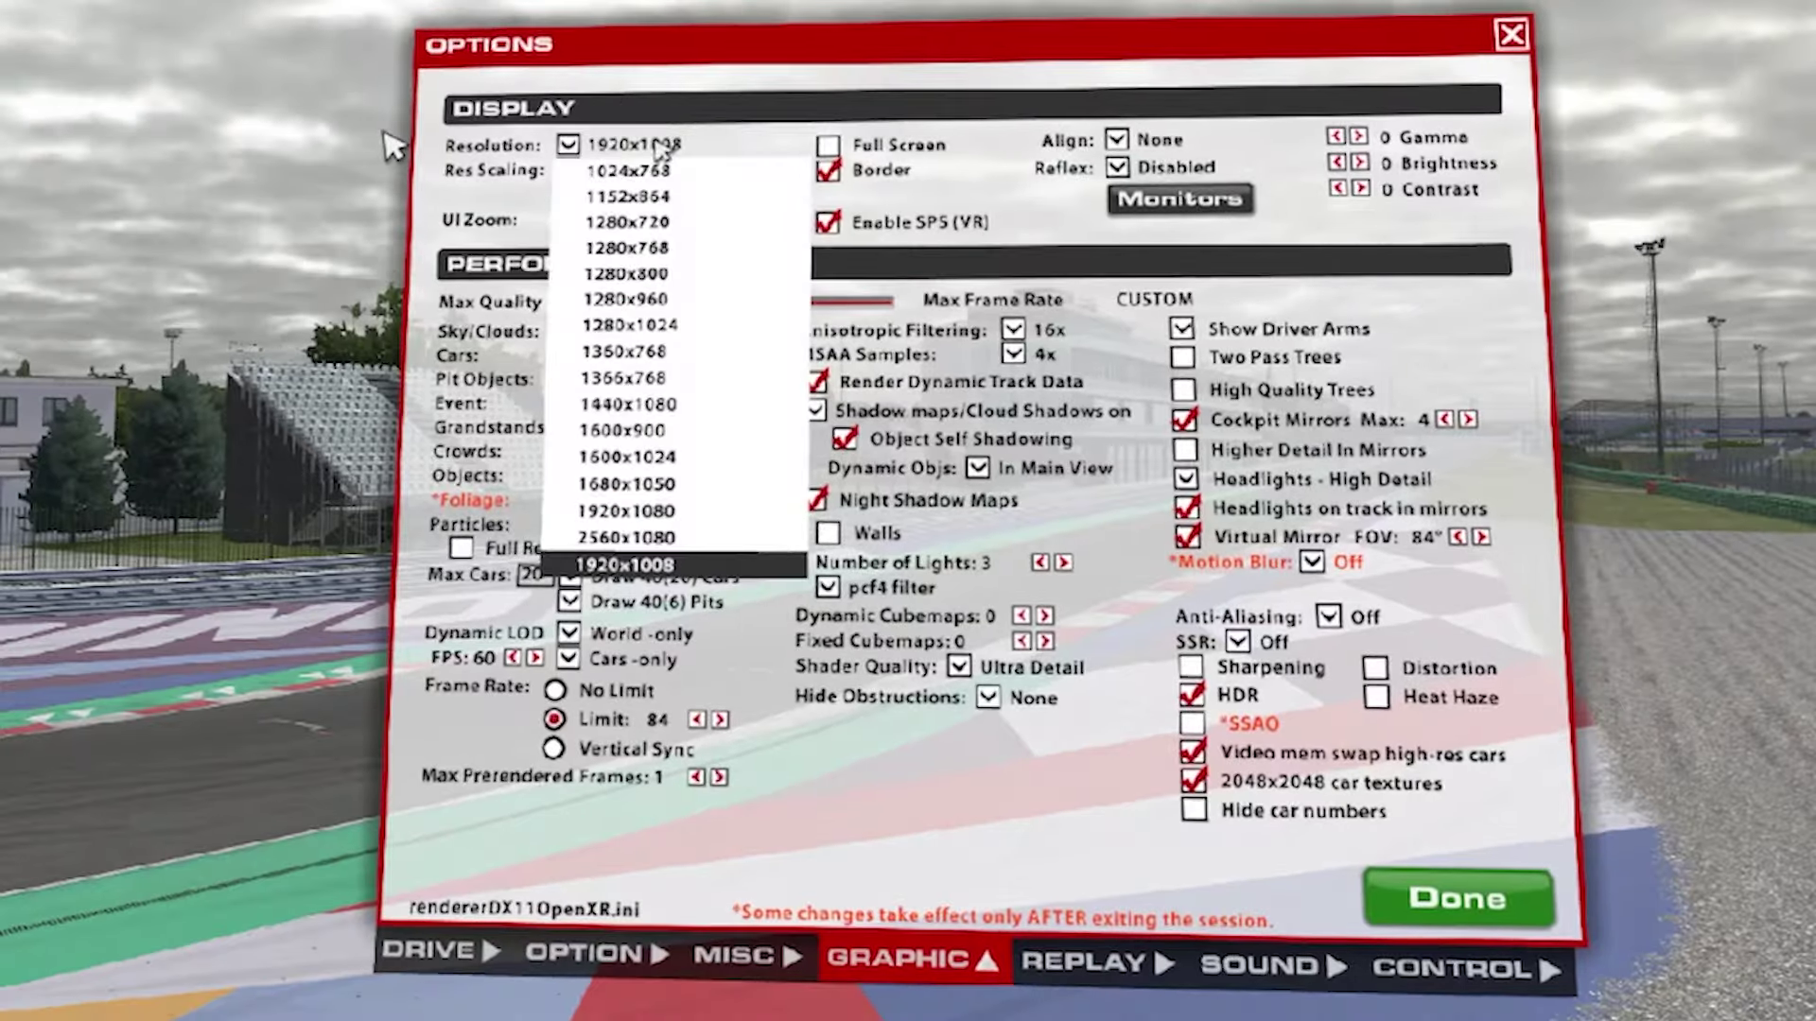
left_click(673, 565)
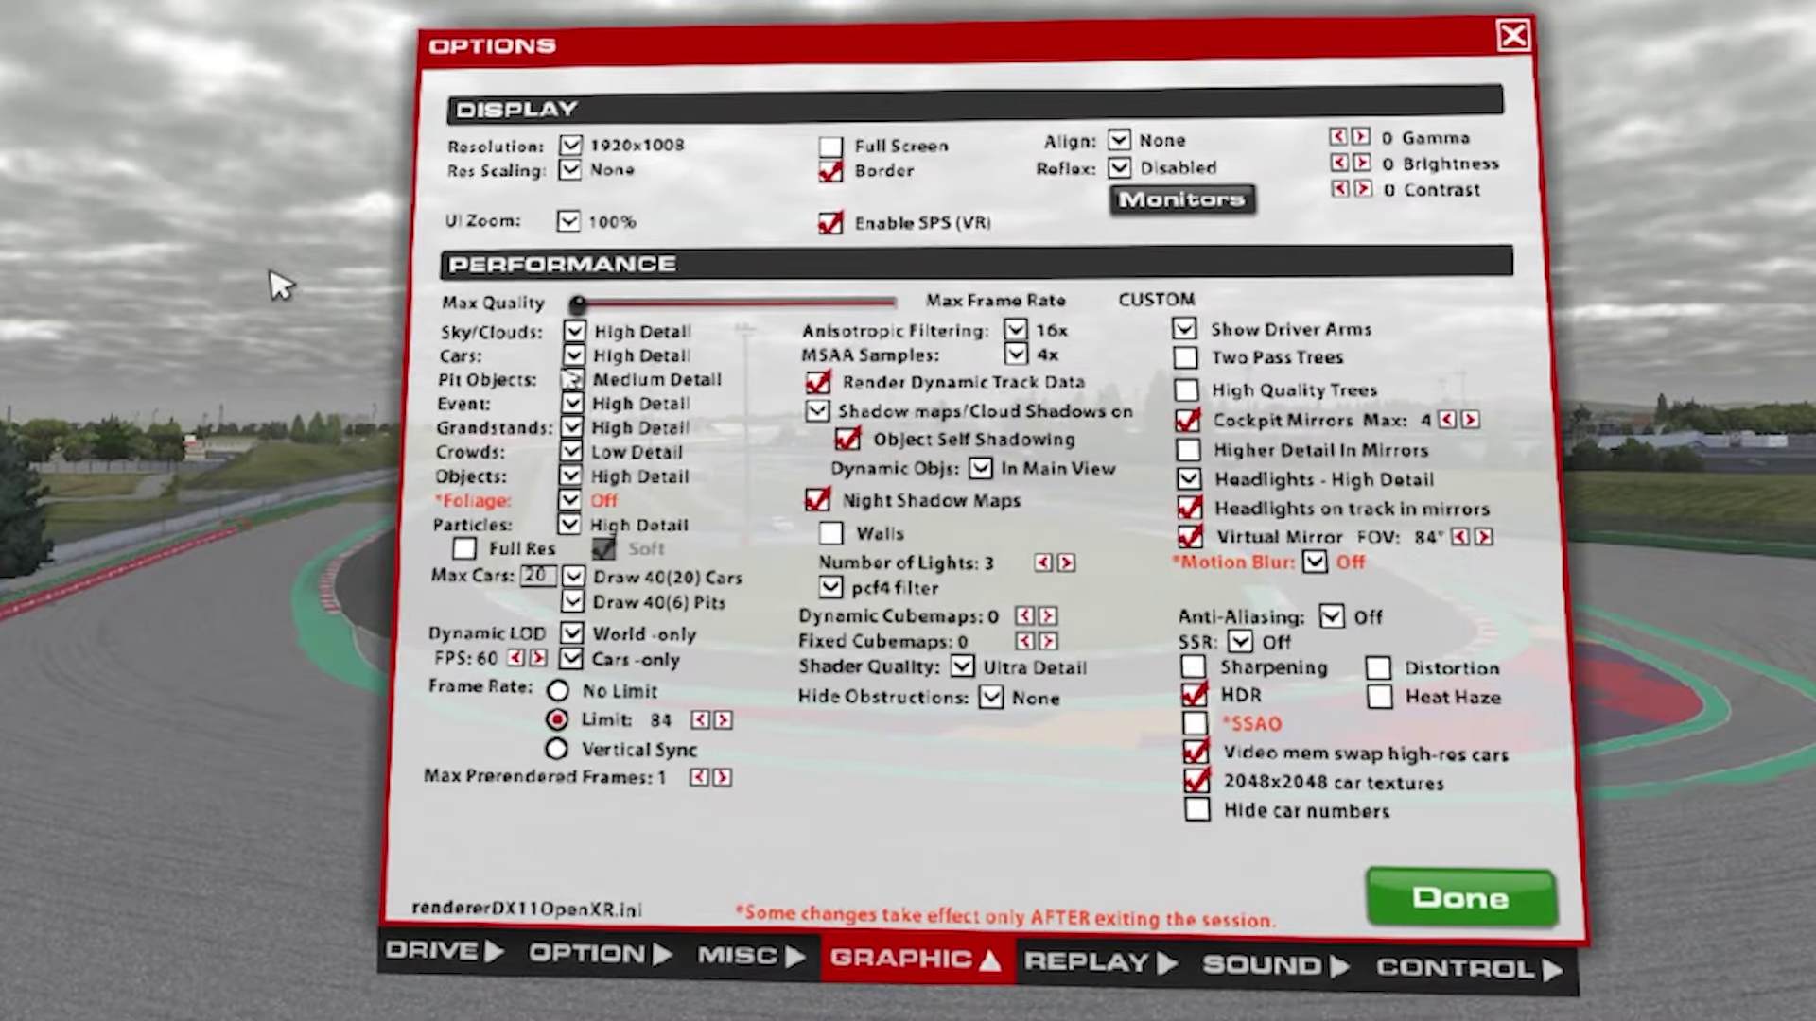
mouse_move(574, 310)
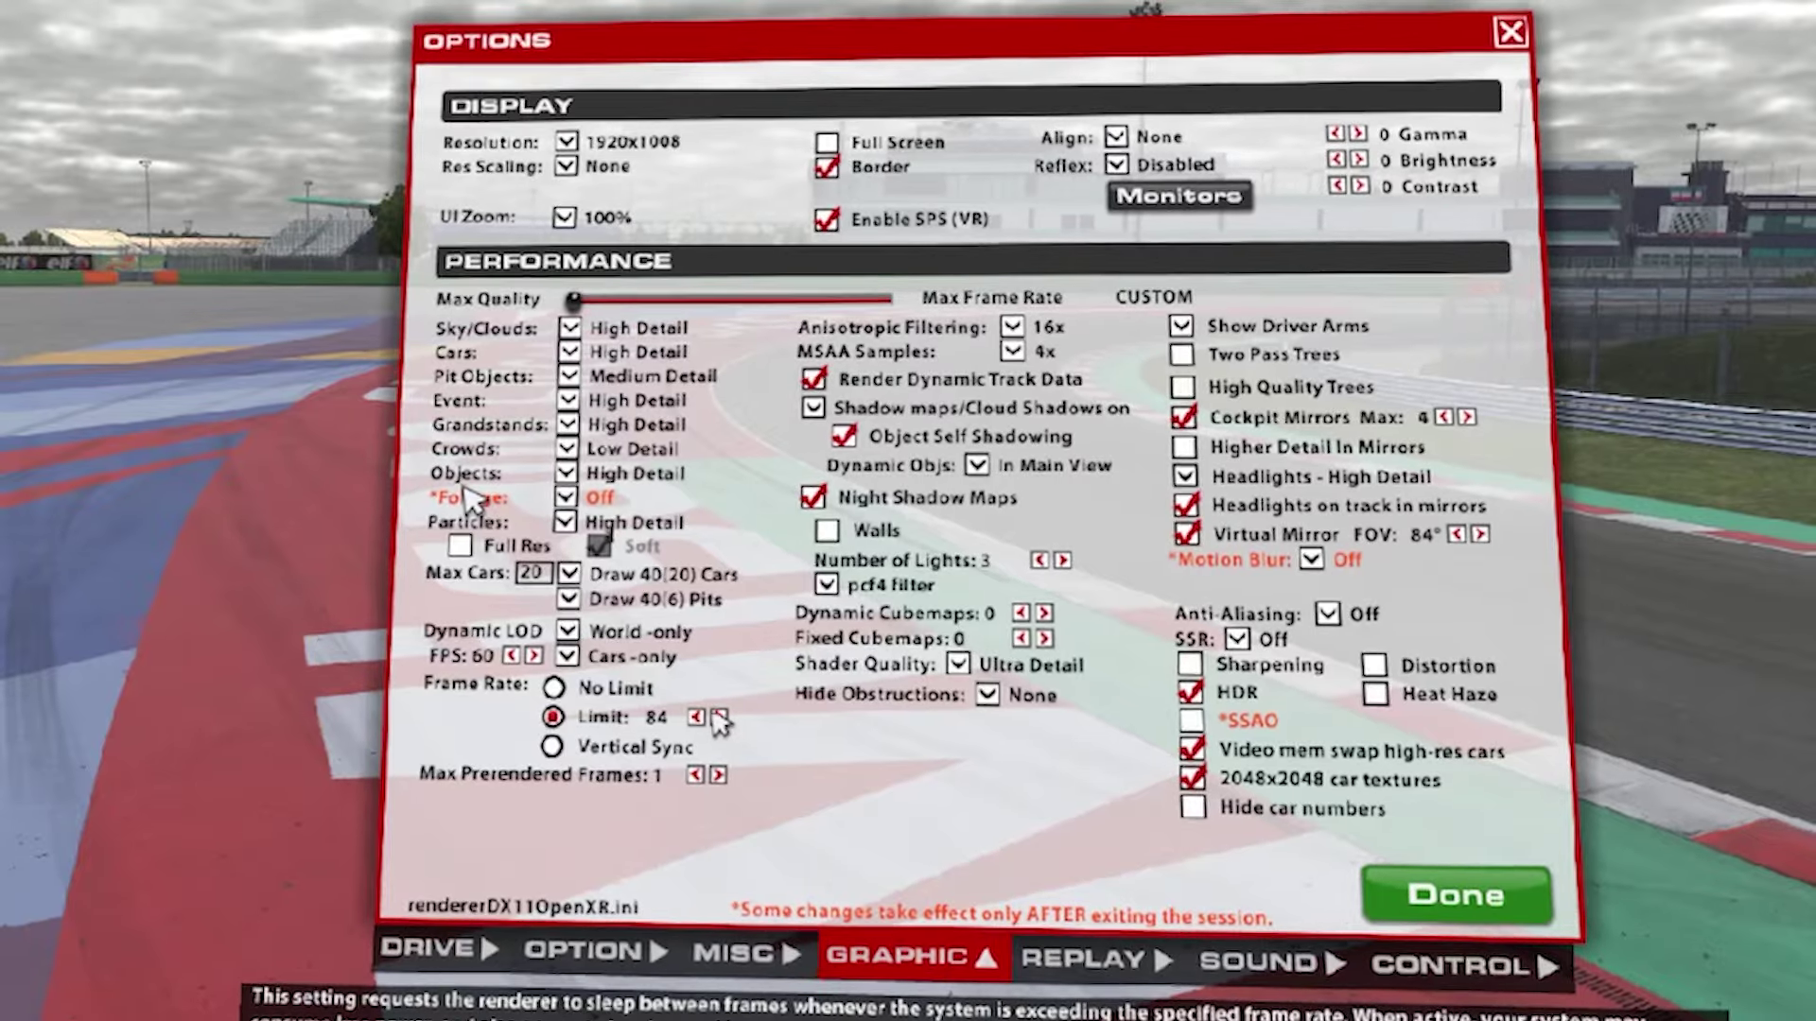
Step the iRacing frame-rate limit up from 84 to 90.
left_click(717, 717)
left_click(718, 717)
left_click(718, 717)
left_click(719, 717)
left_click(719, 717)
left_click(718, 717)
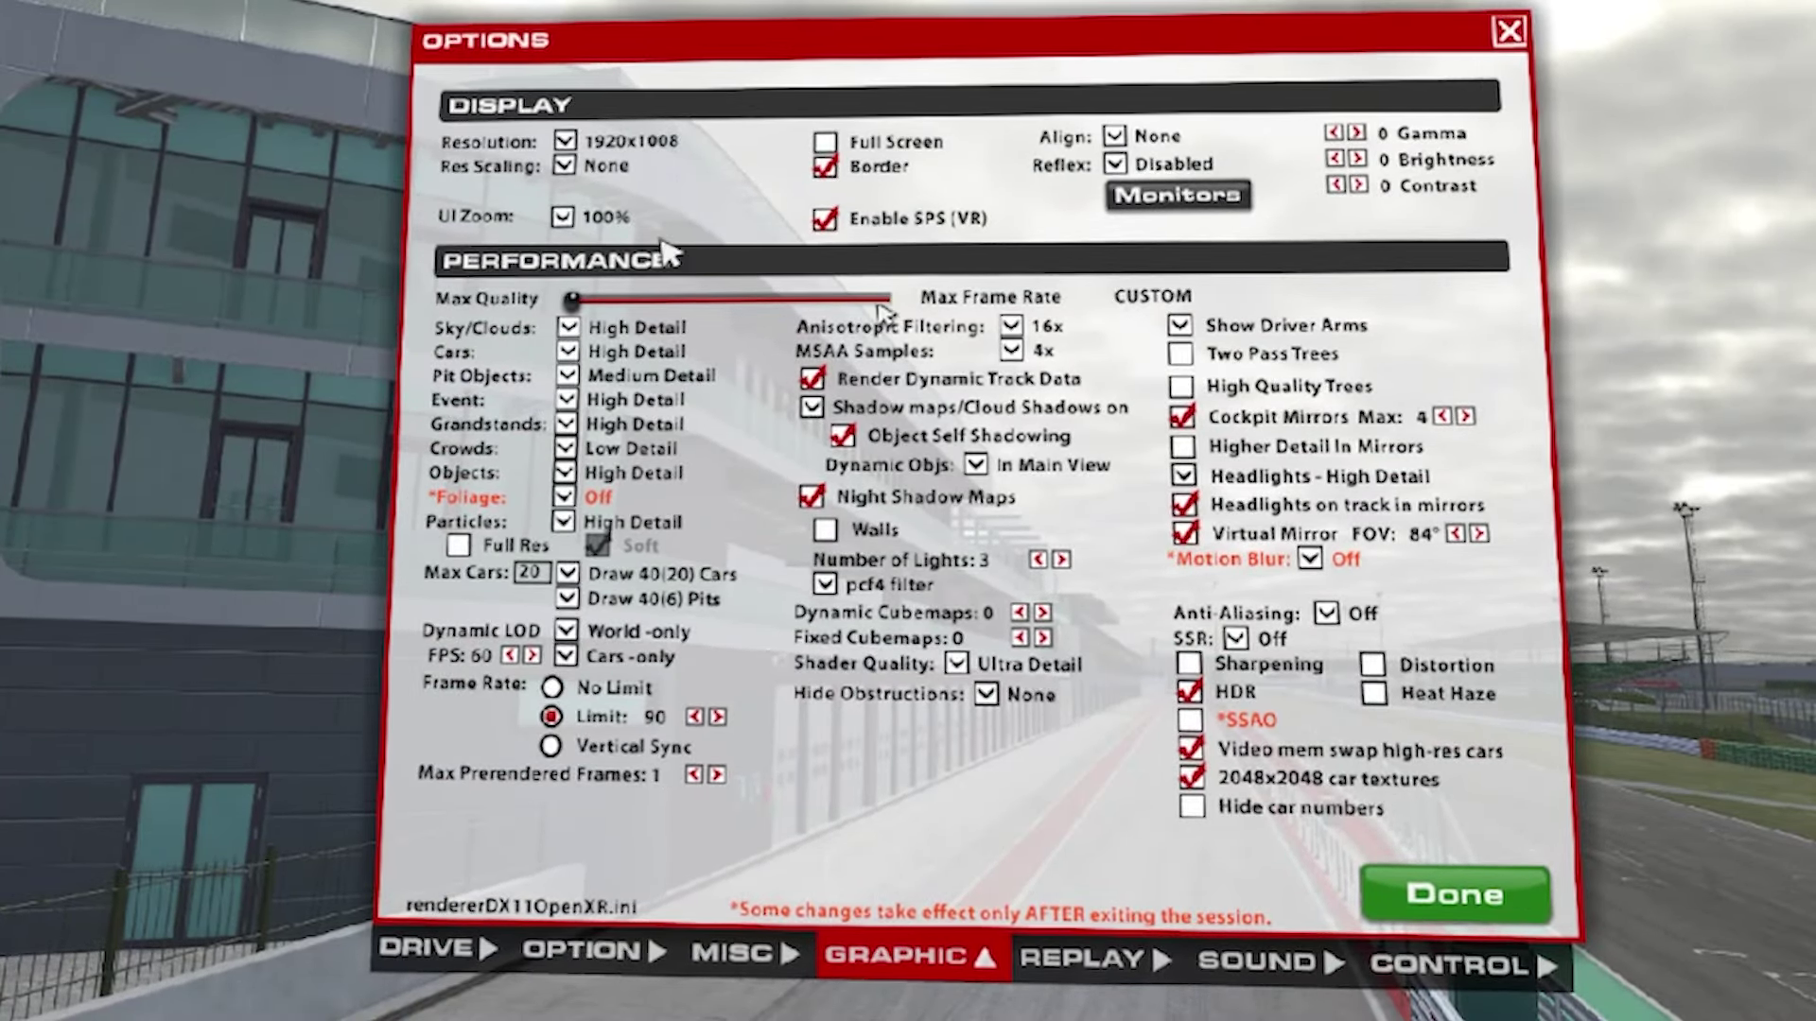
Keep anisotropic filtering at 16x in its level dropdown.
left_click(1014, 327)
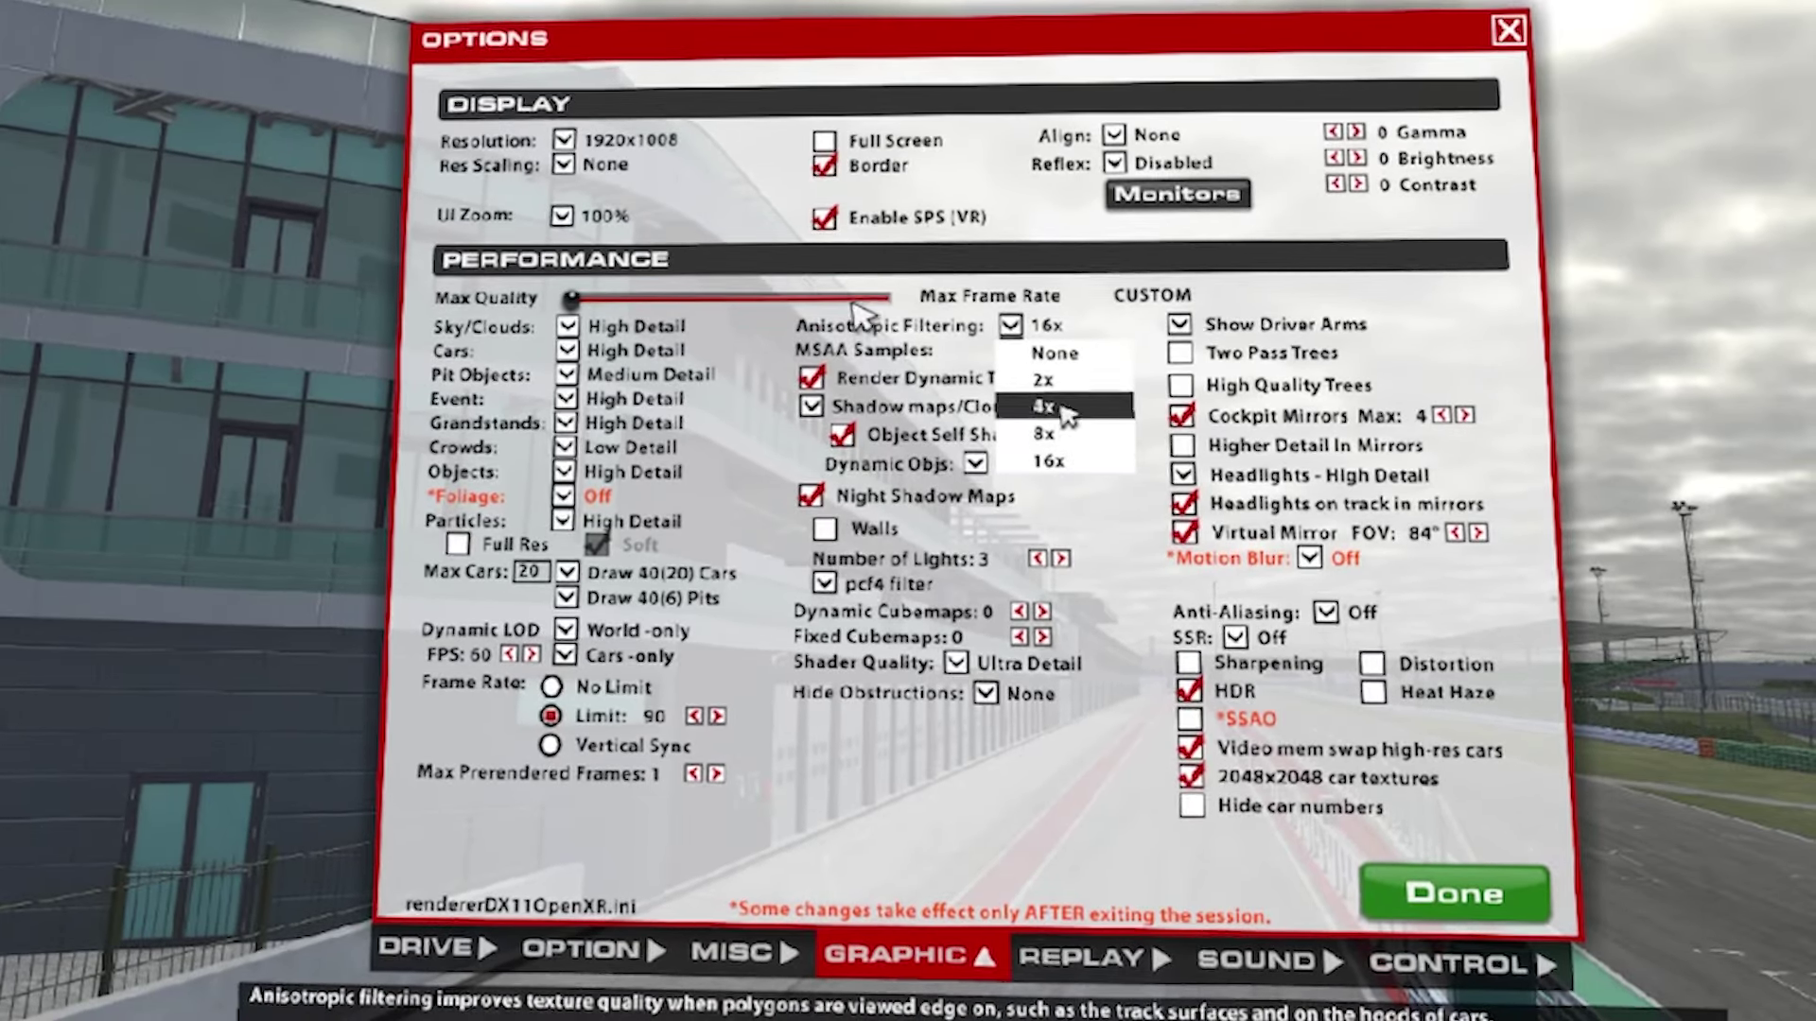
left_click(1050, 462)
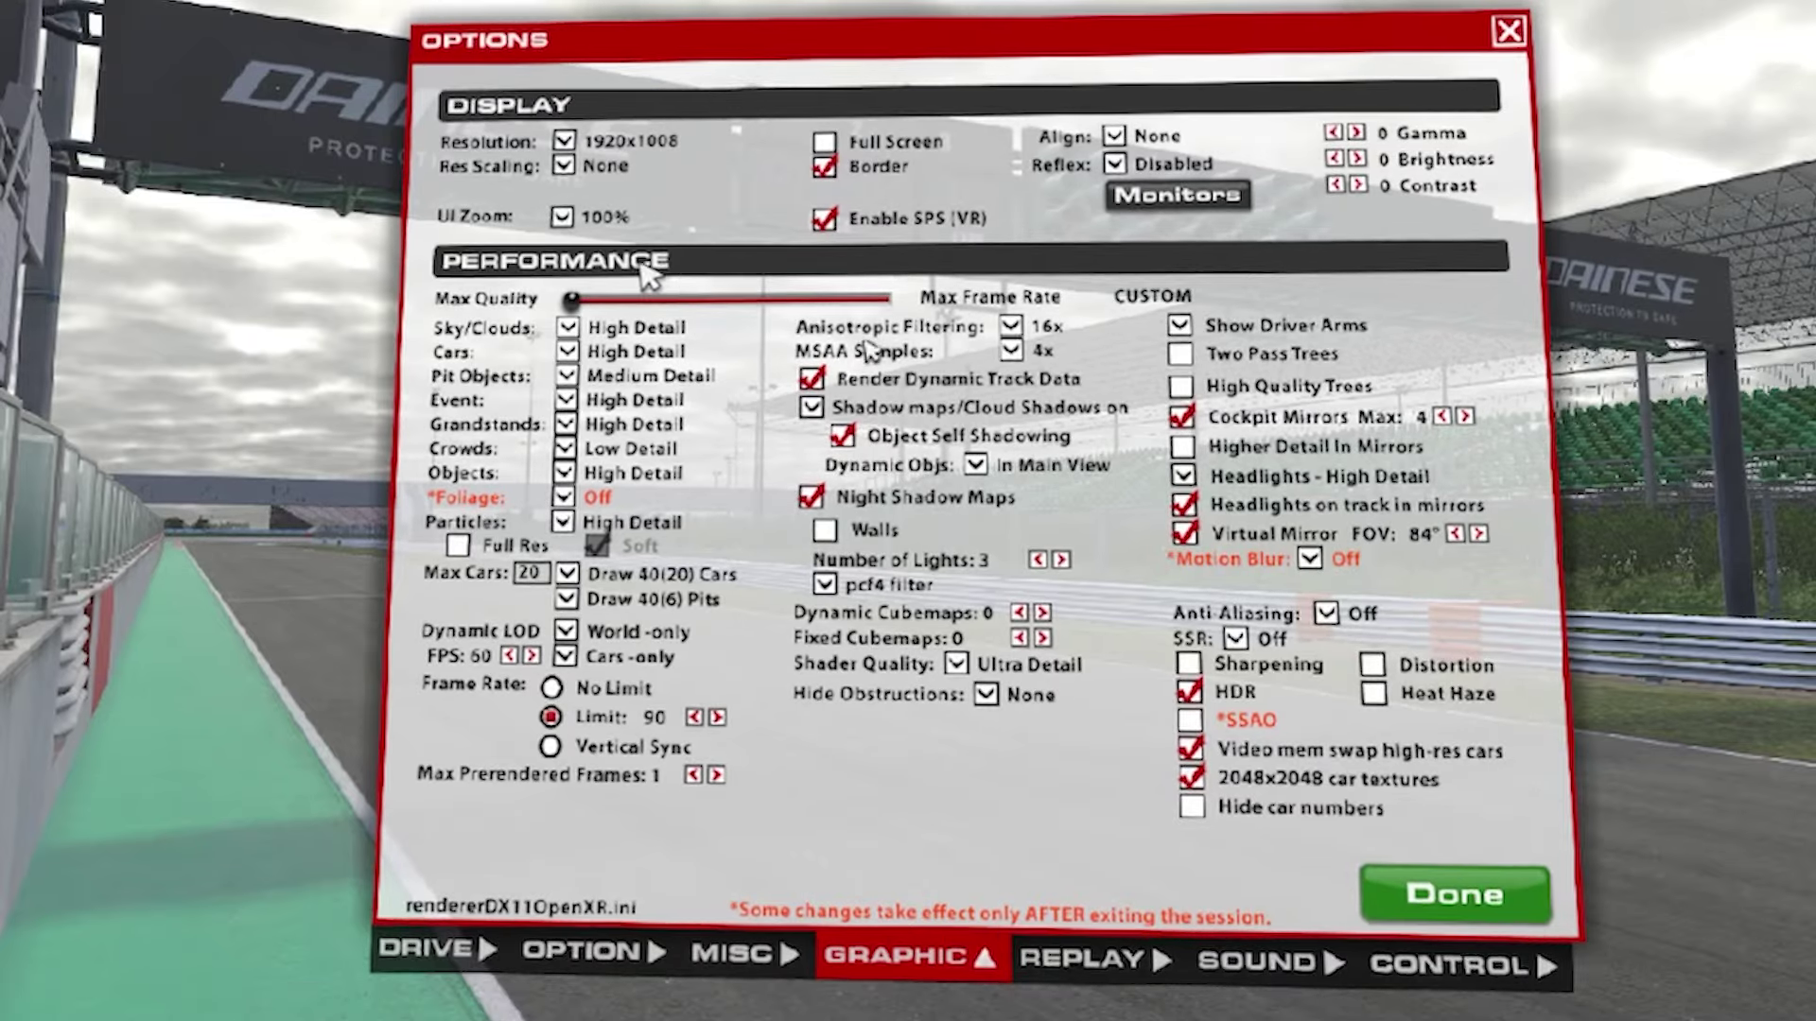
mouse_move(1038, 378)
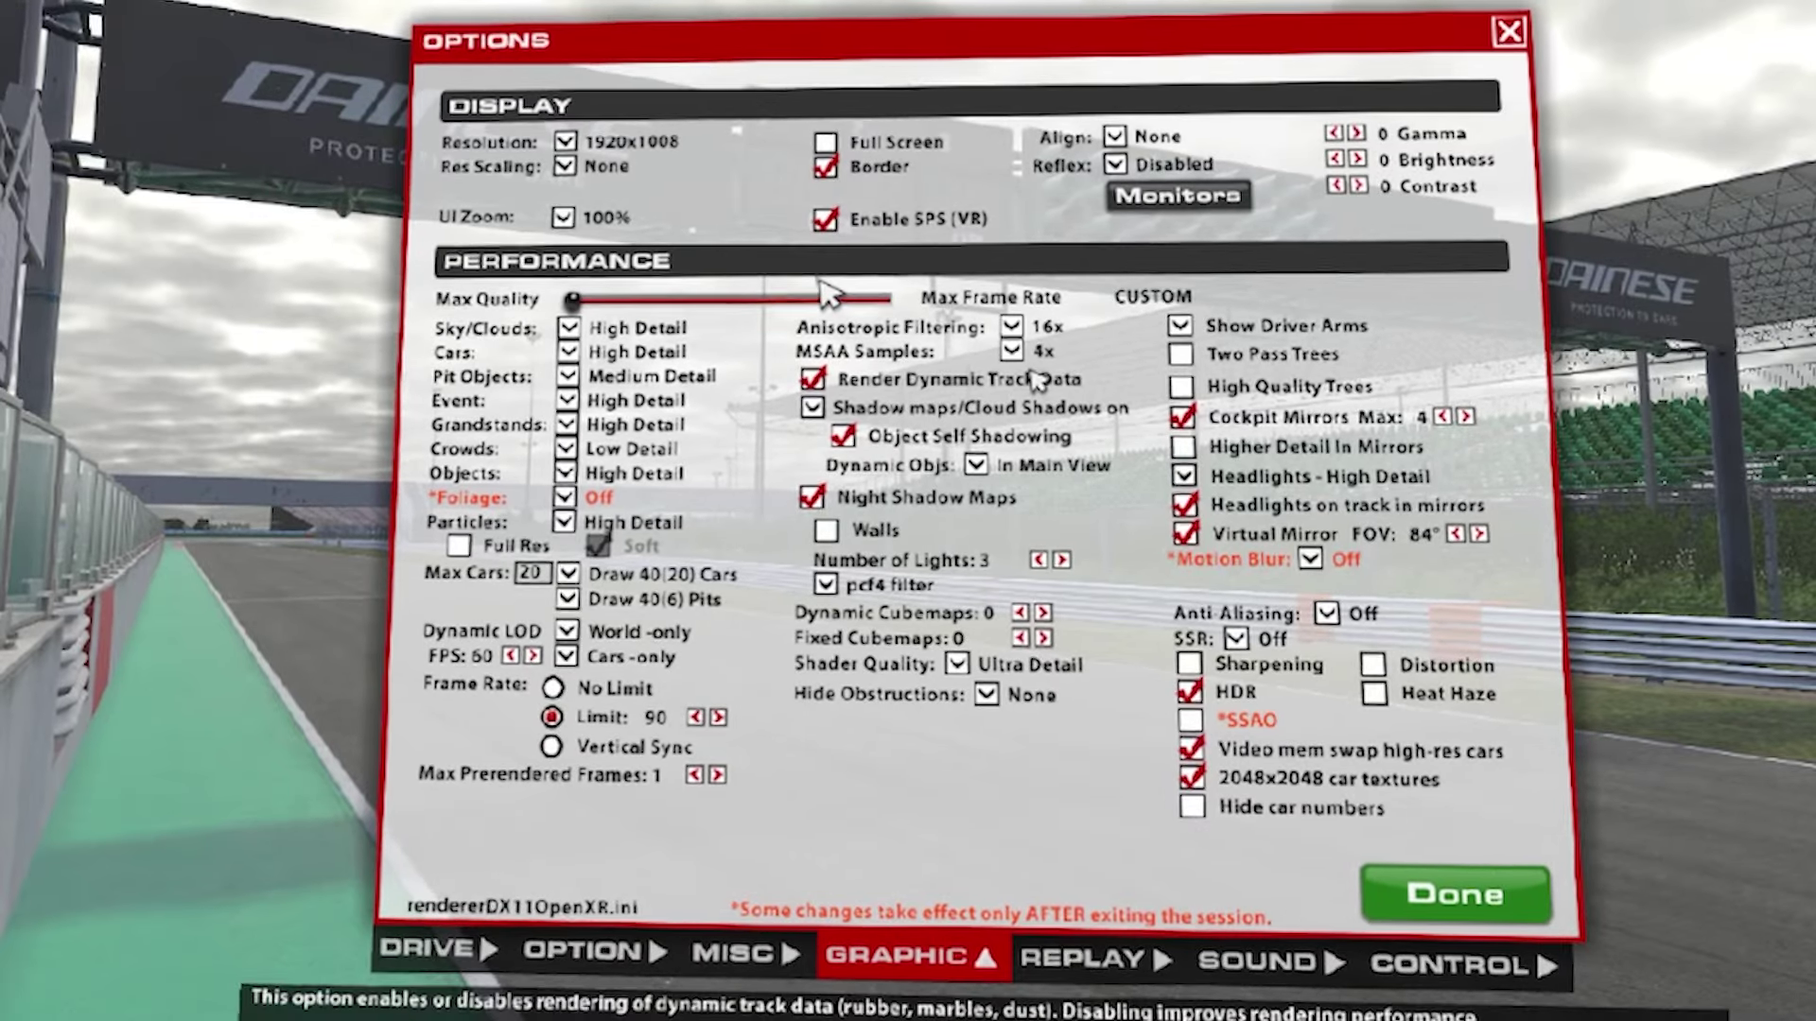